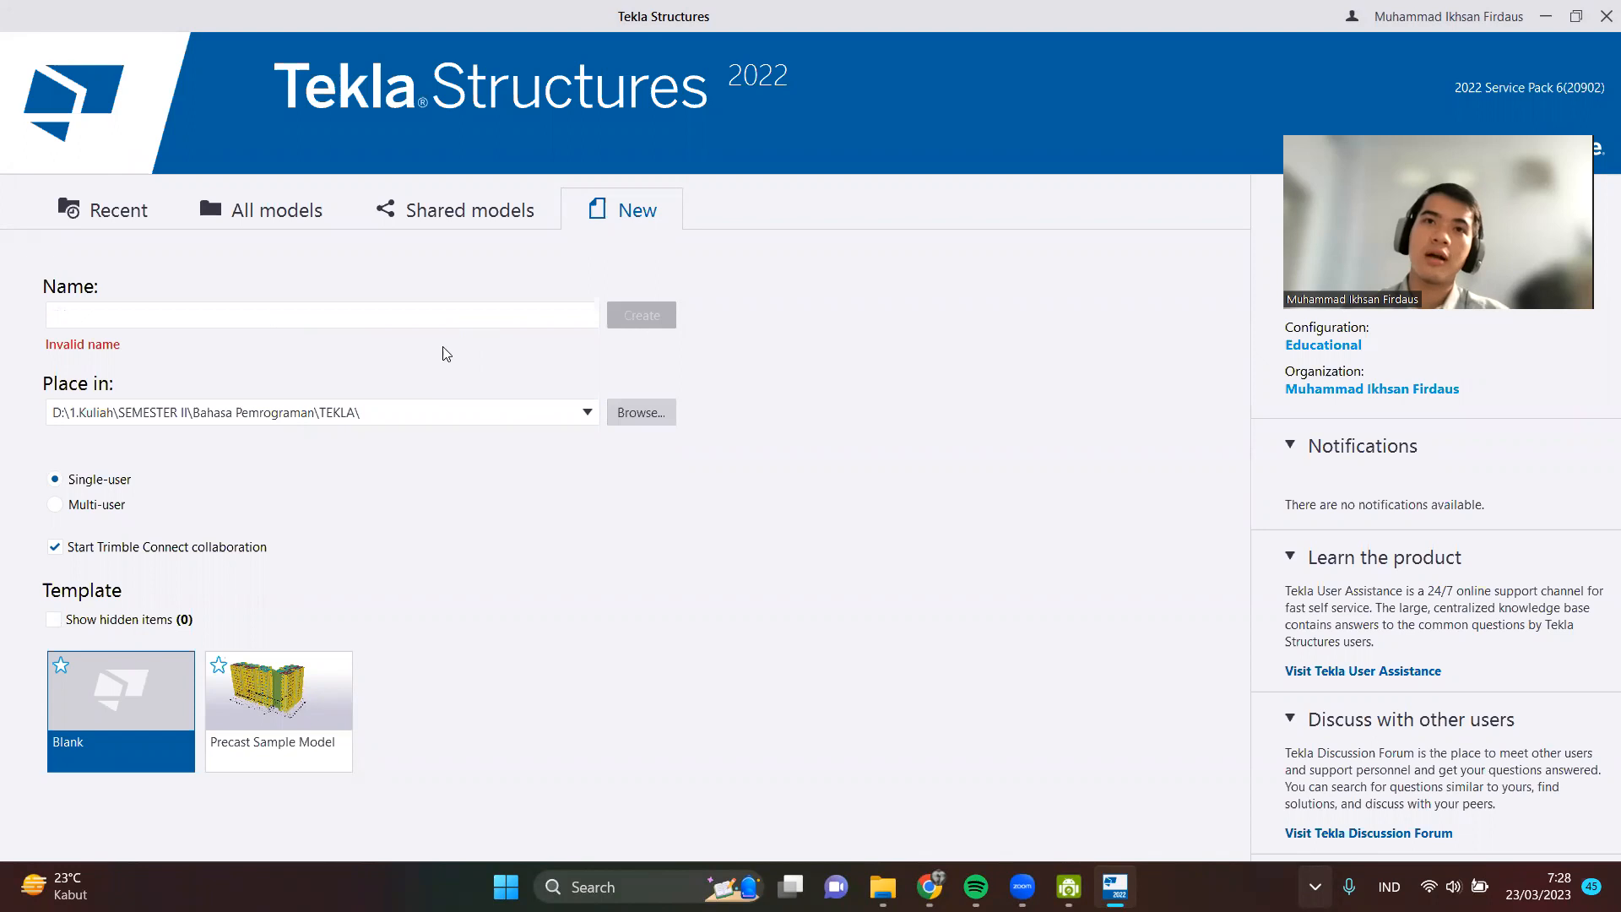
# Create a single-user model named "Balok sederhana serta penulangan" from the Blank template and save it.
pyautogui.click(447, 314)
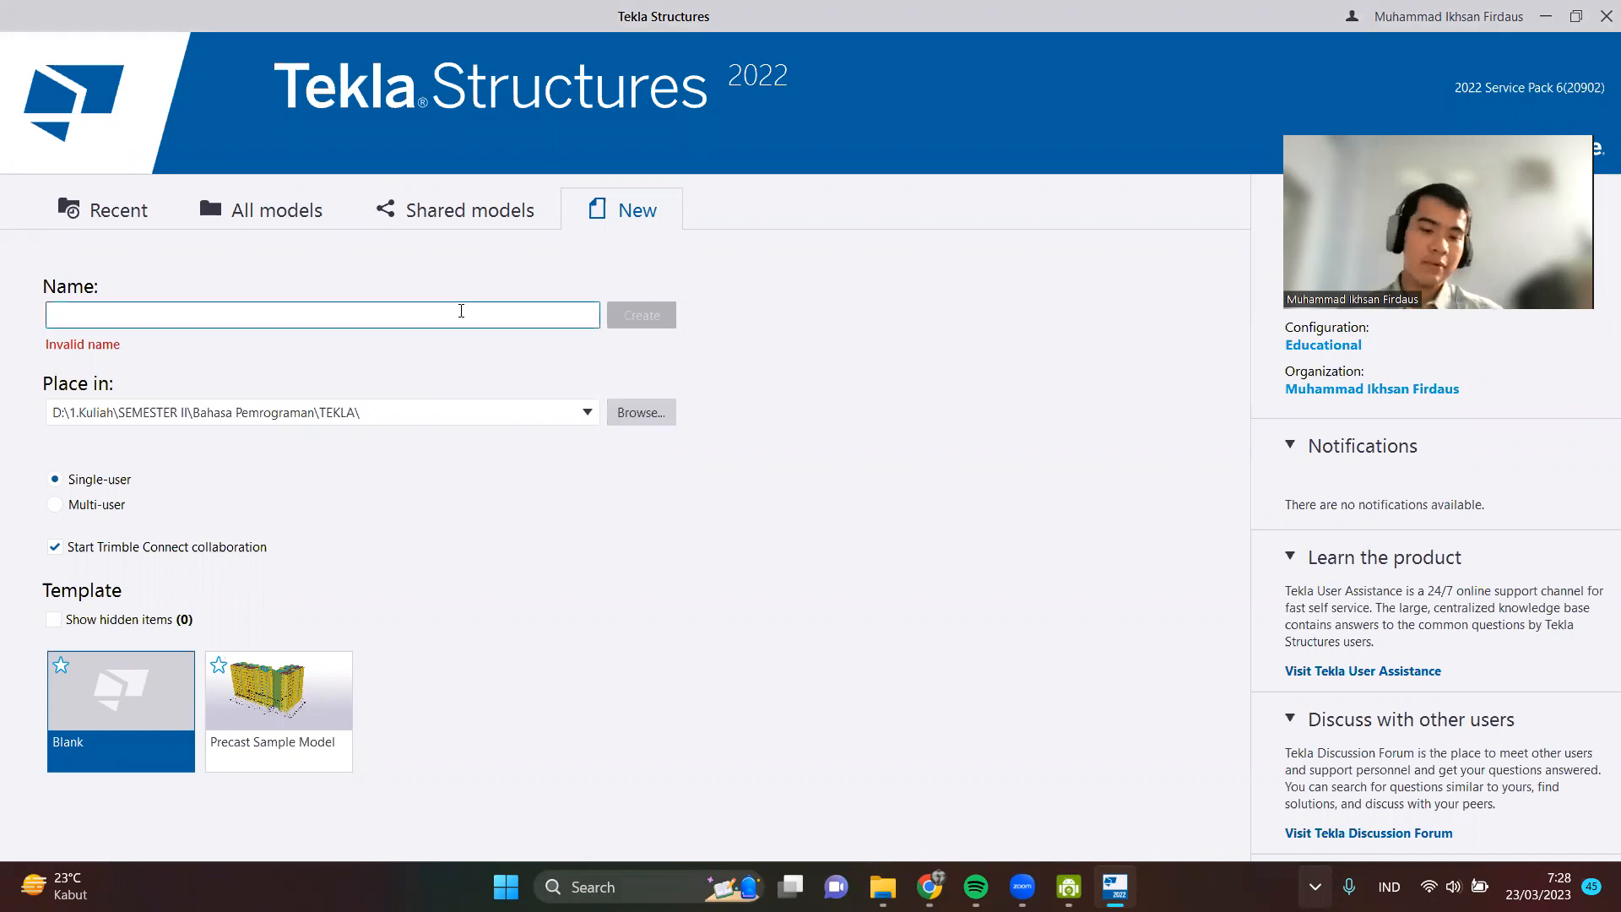
pyautogui.write('Beton')
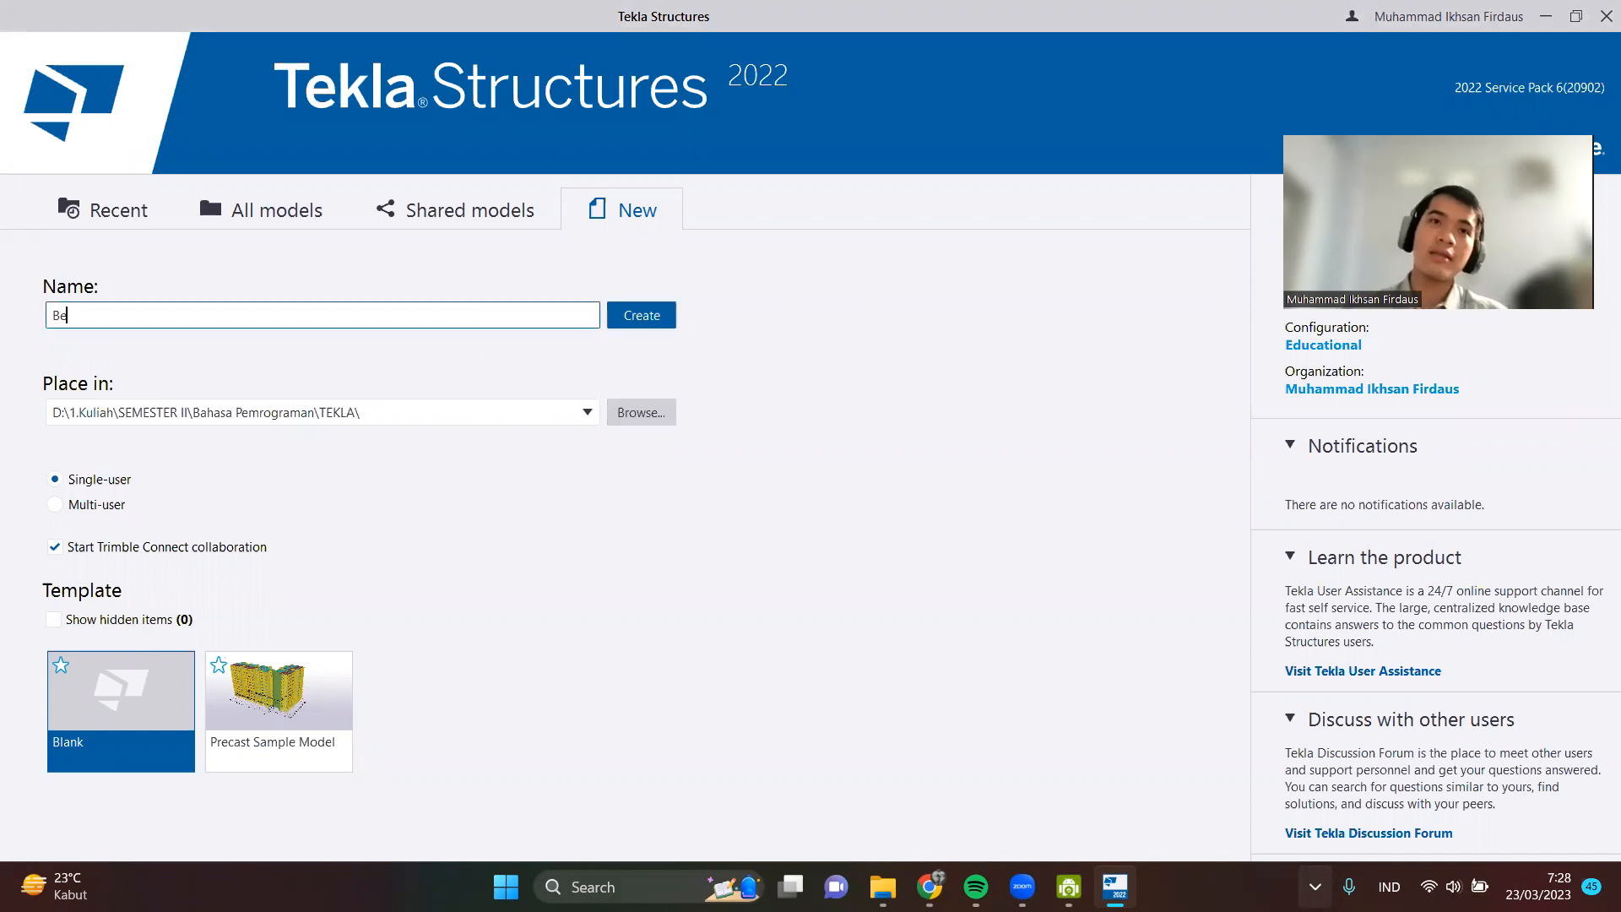
pyautogui.press('BackSpace')
pyautogui.press('BackSpace')
pyautogui.press('BackSpace')
pyautogui.press('BackSpace')
pyautogui.press('BackSpace')
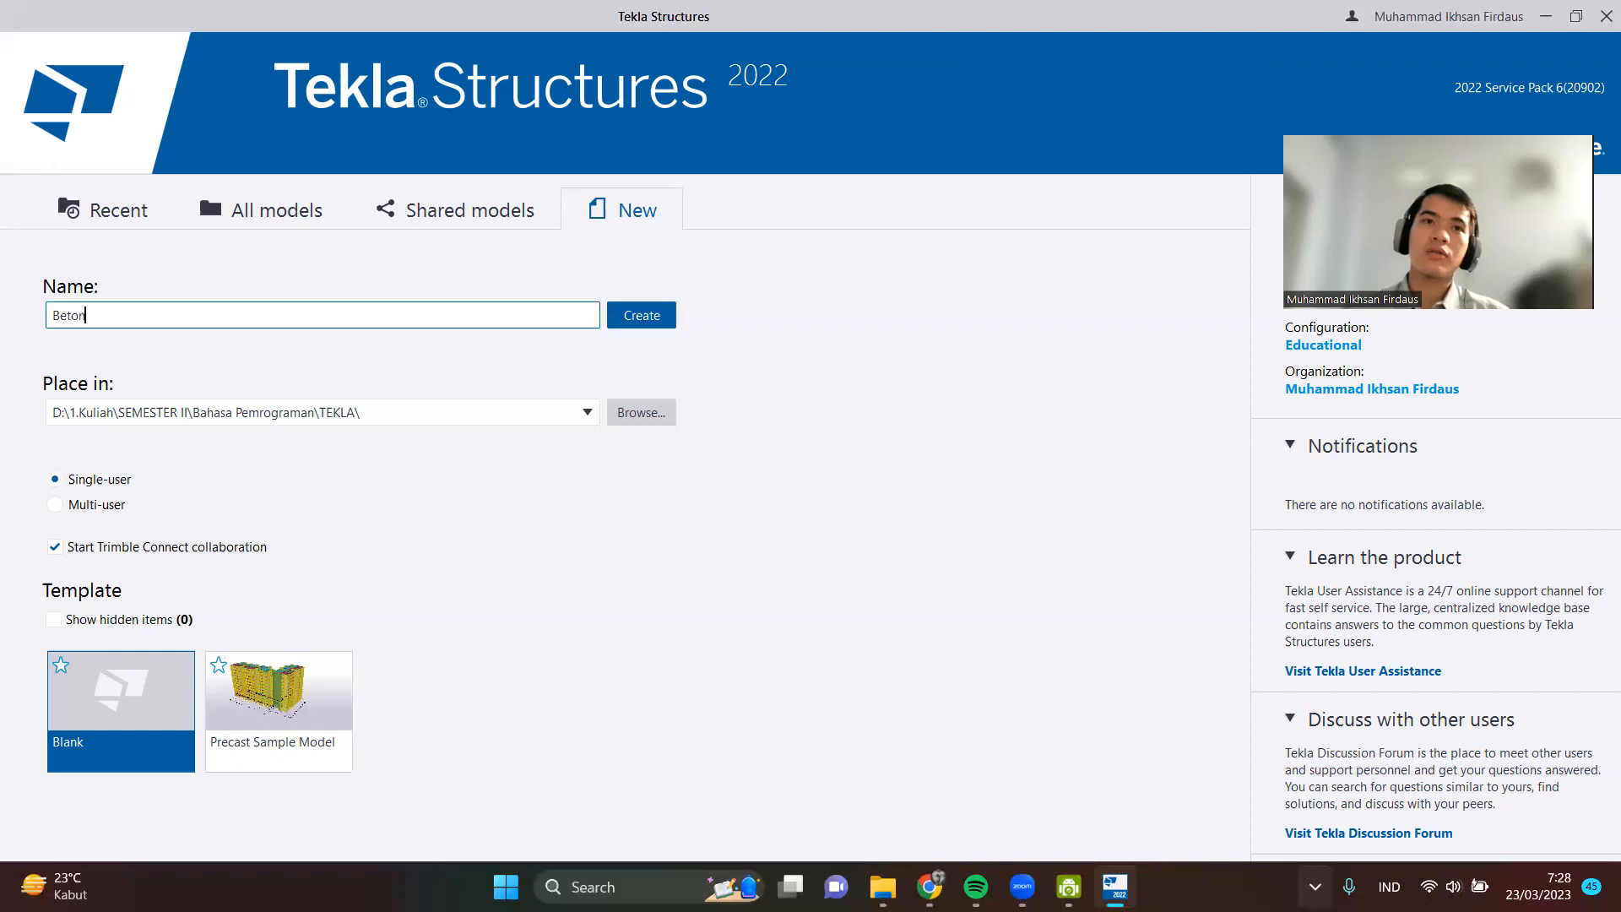
pyautogui.write('Balok sederha')
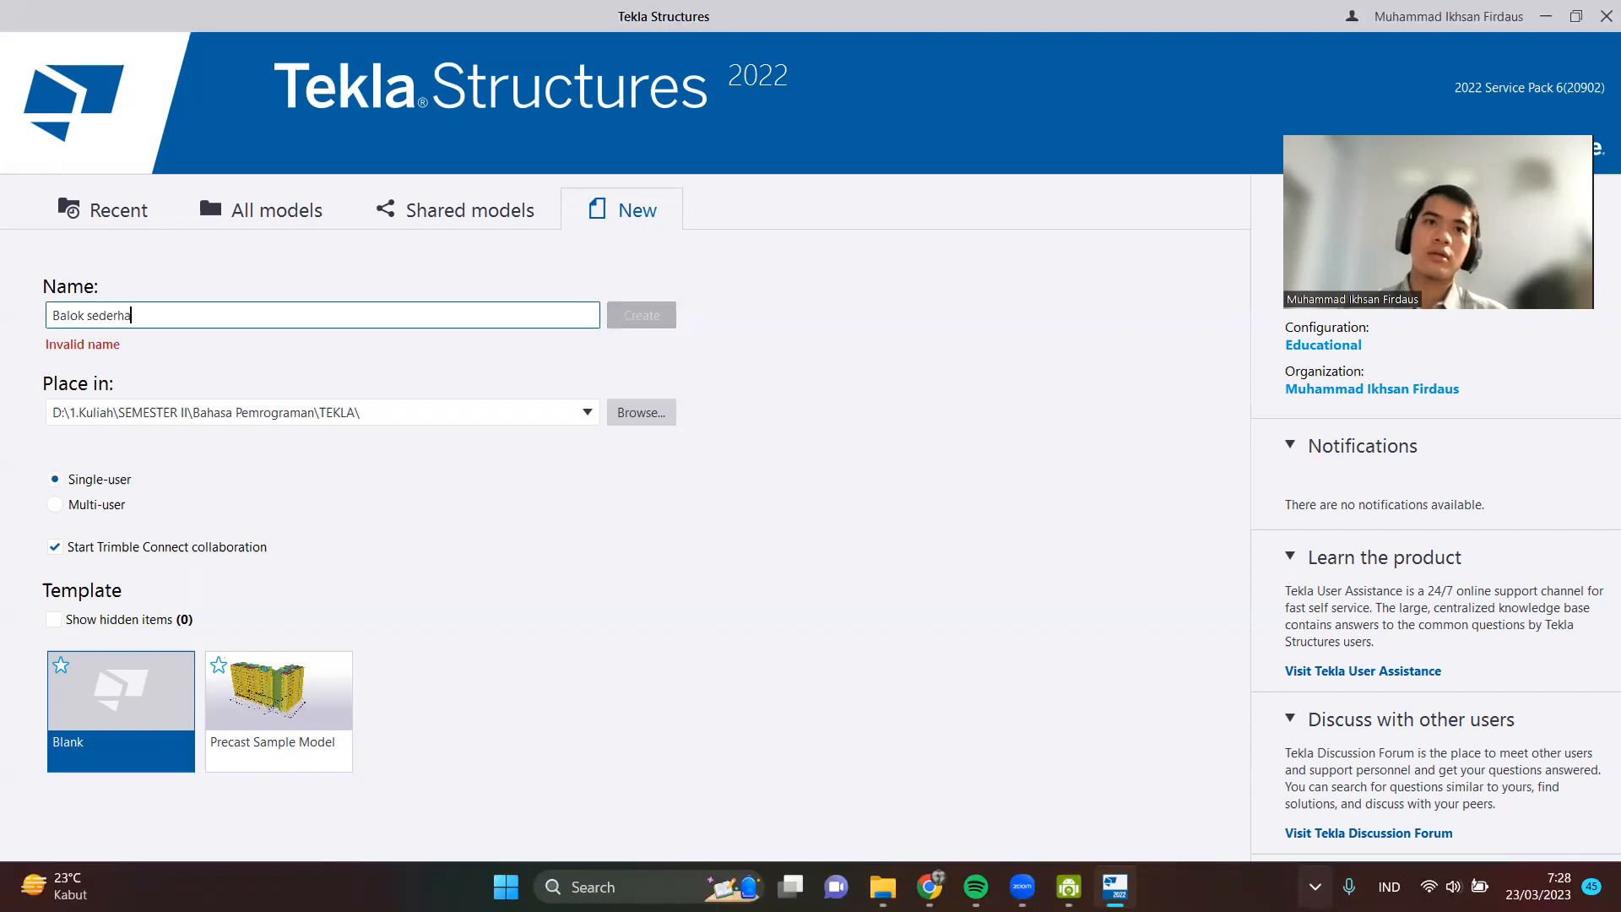
pyautogui.write('na serta penulangan')
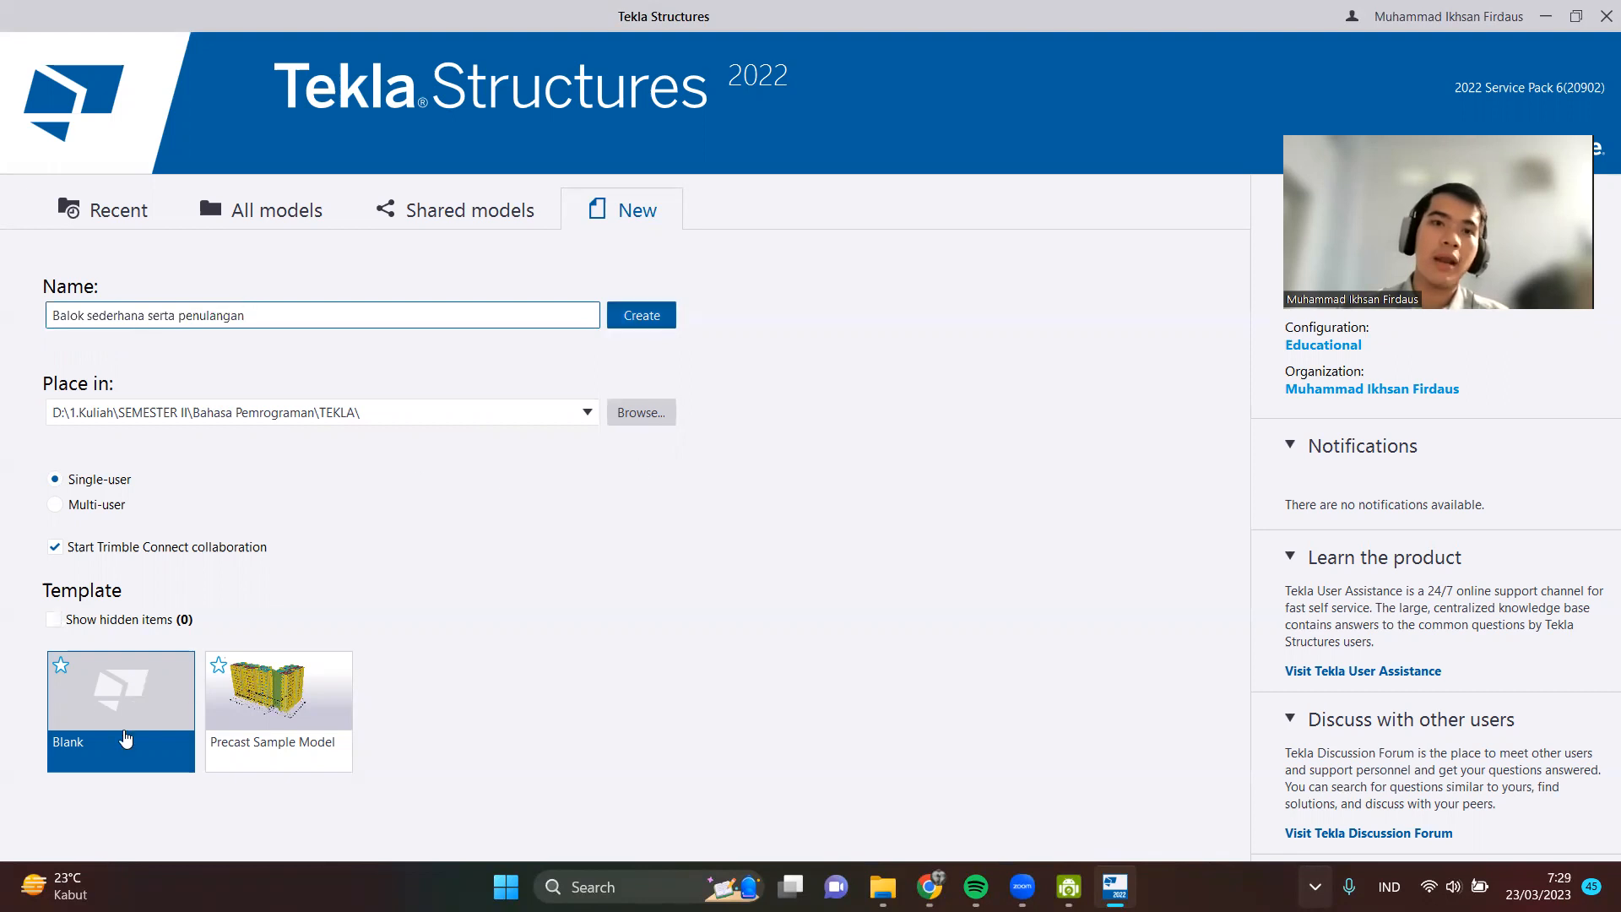
pyautogui.click(666, 327)
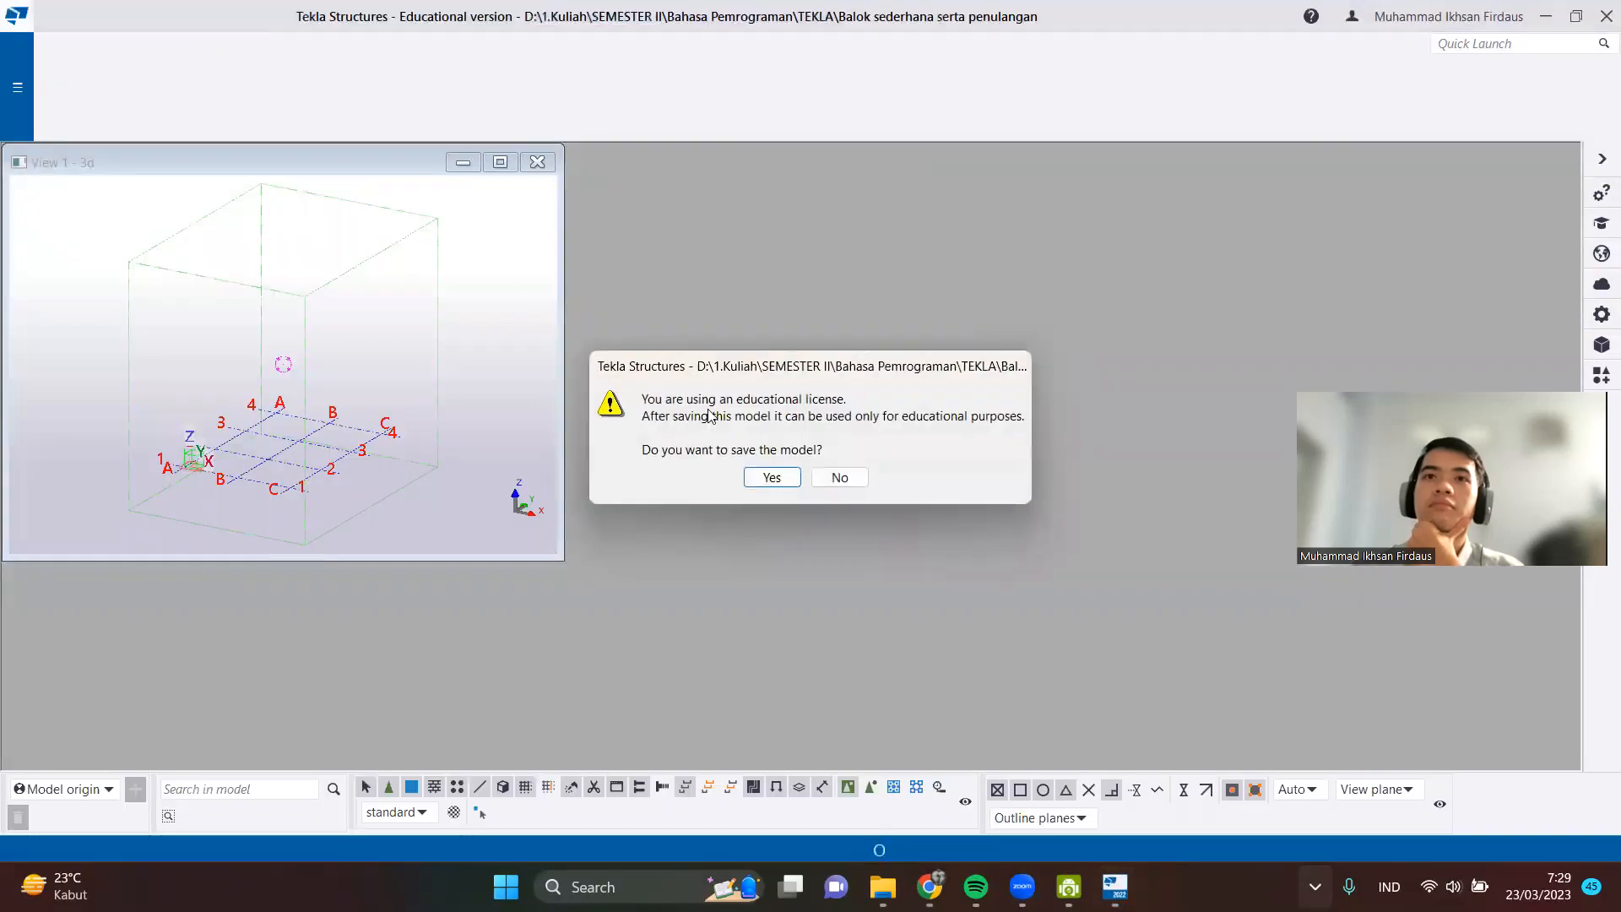
pyautogui.click(771, 477)
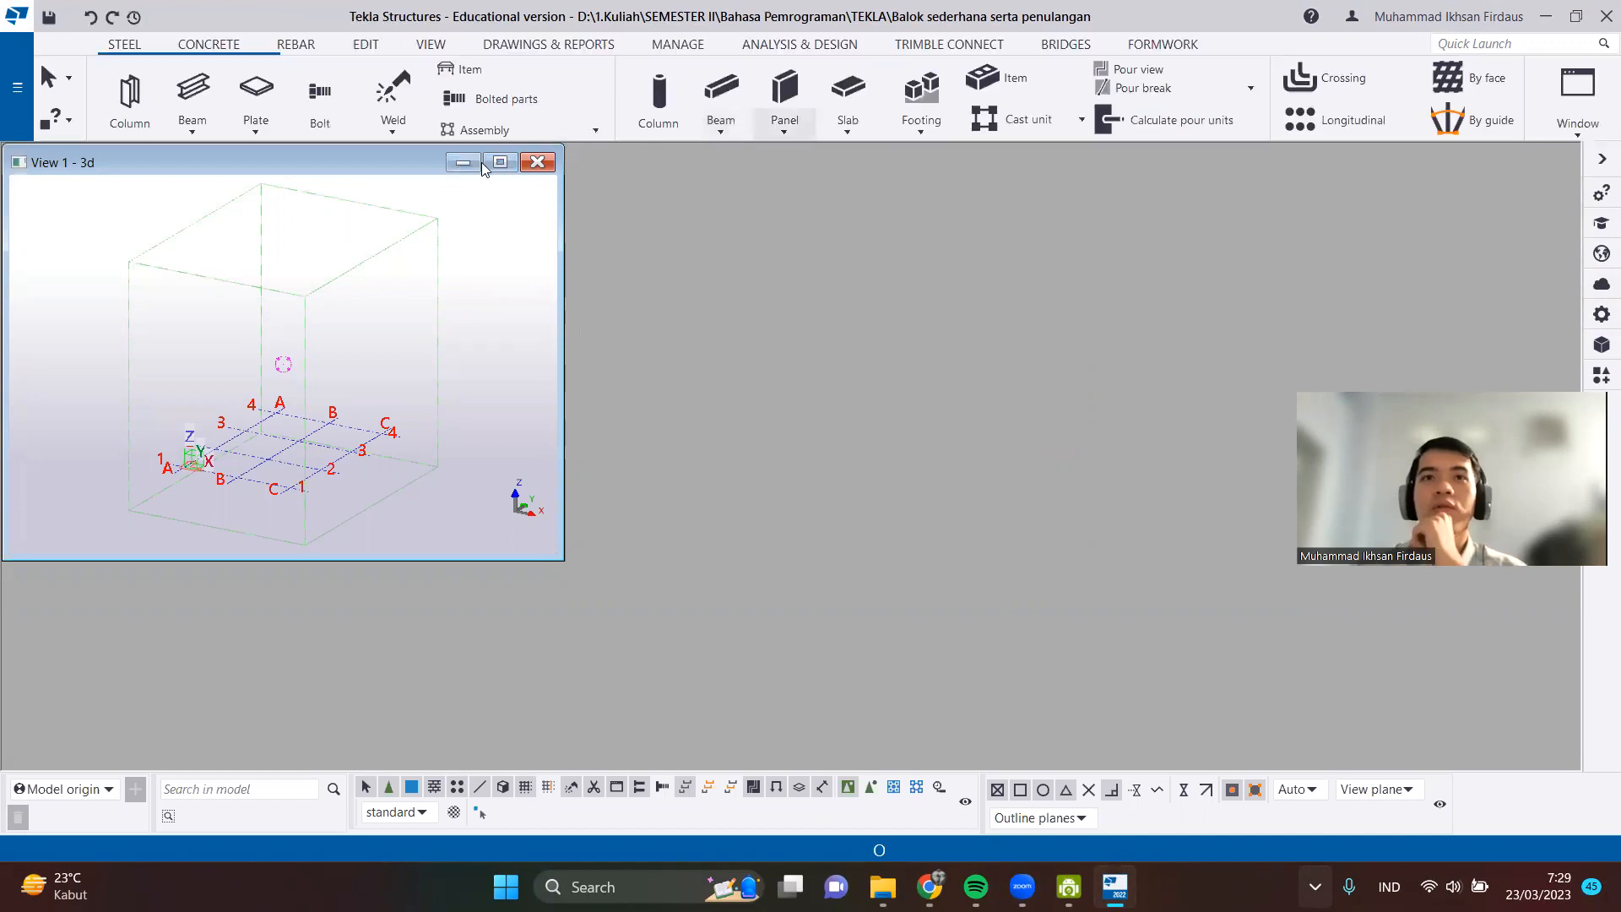
# Maximize the 3D view and try to create the Trimble Connect project on the northAmerica server with the free license.
pyautogui.moveTo(370, 161); pyautogui.dragTo(386, 205)
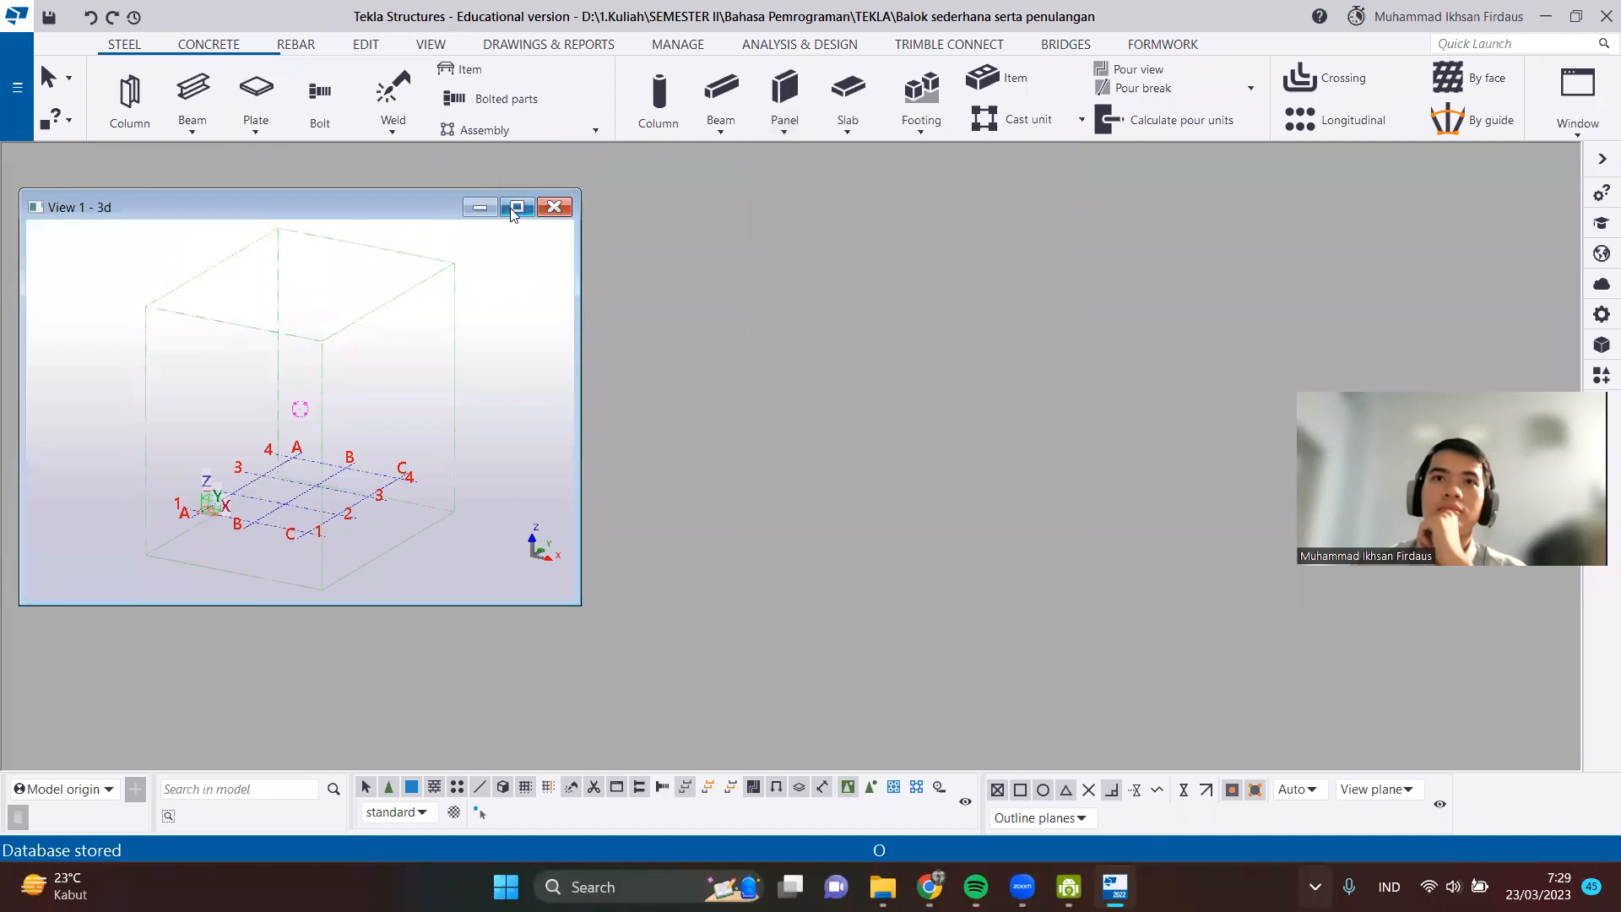
pyautogui.click(515, 210)
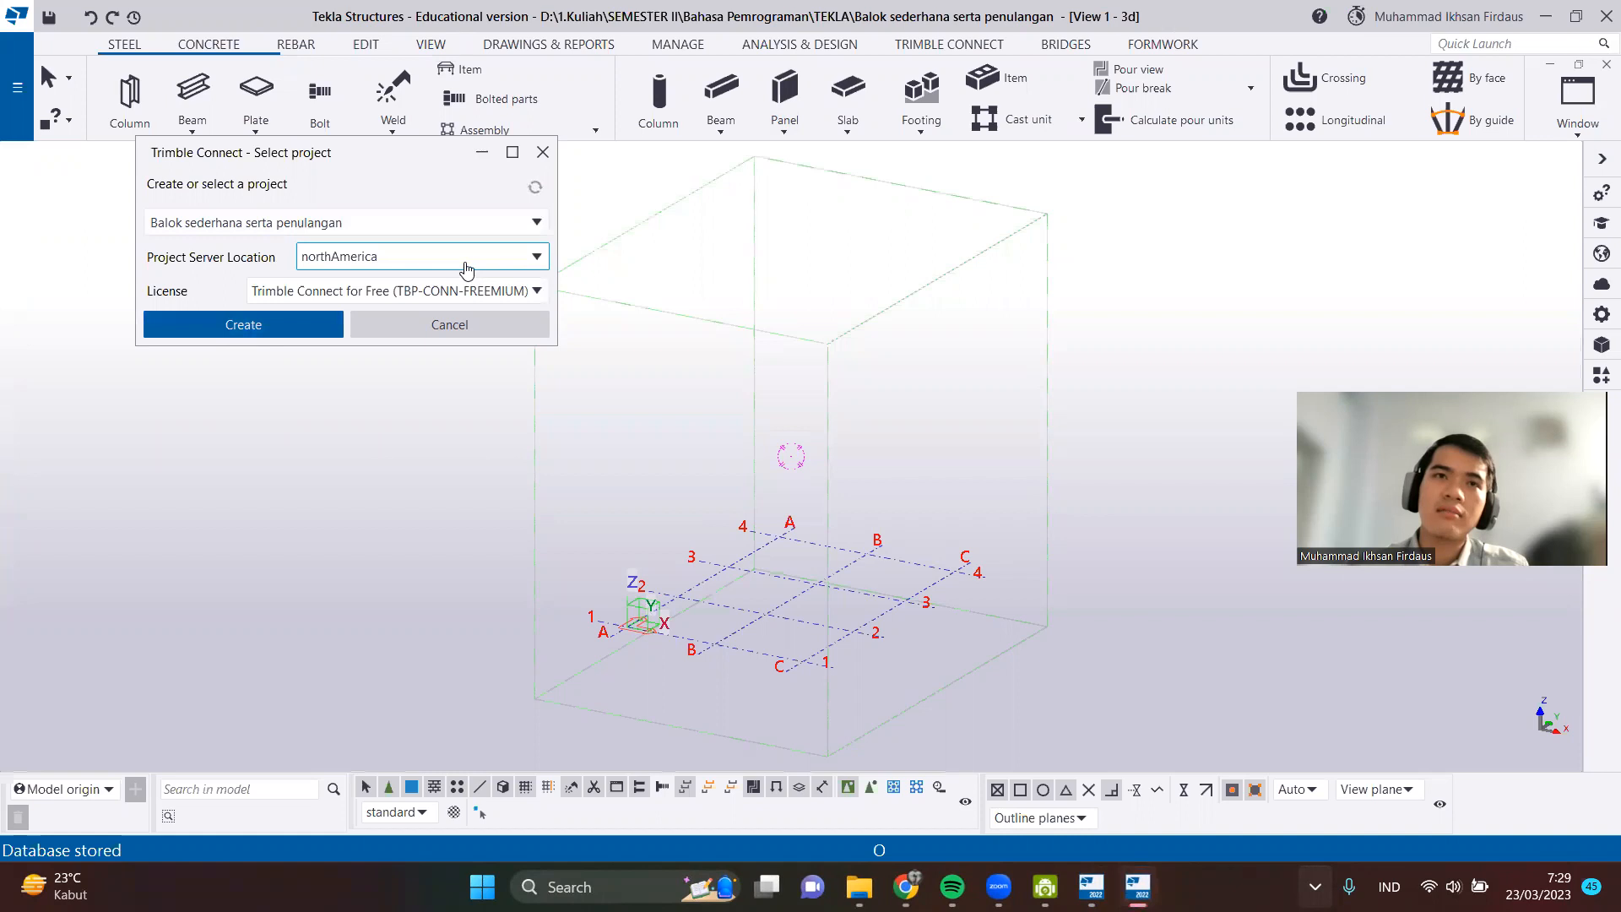
pyautogui.click(311, 323)
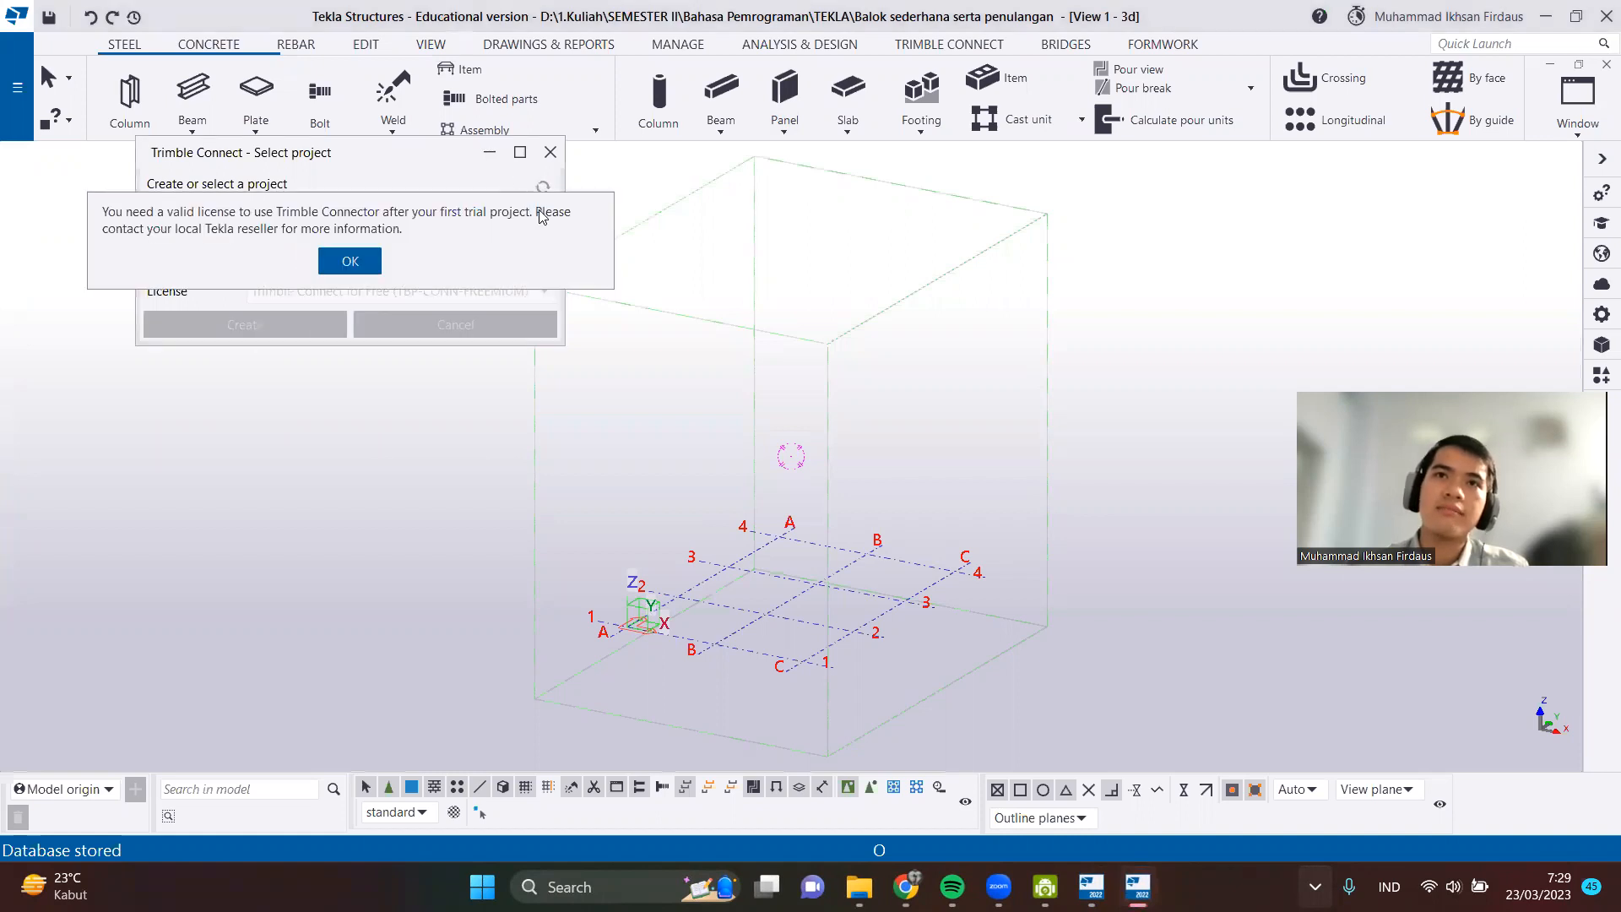
pyautogui.click(358, 262)
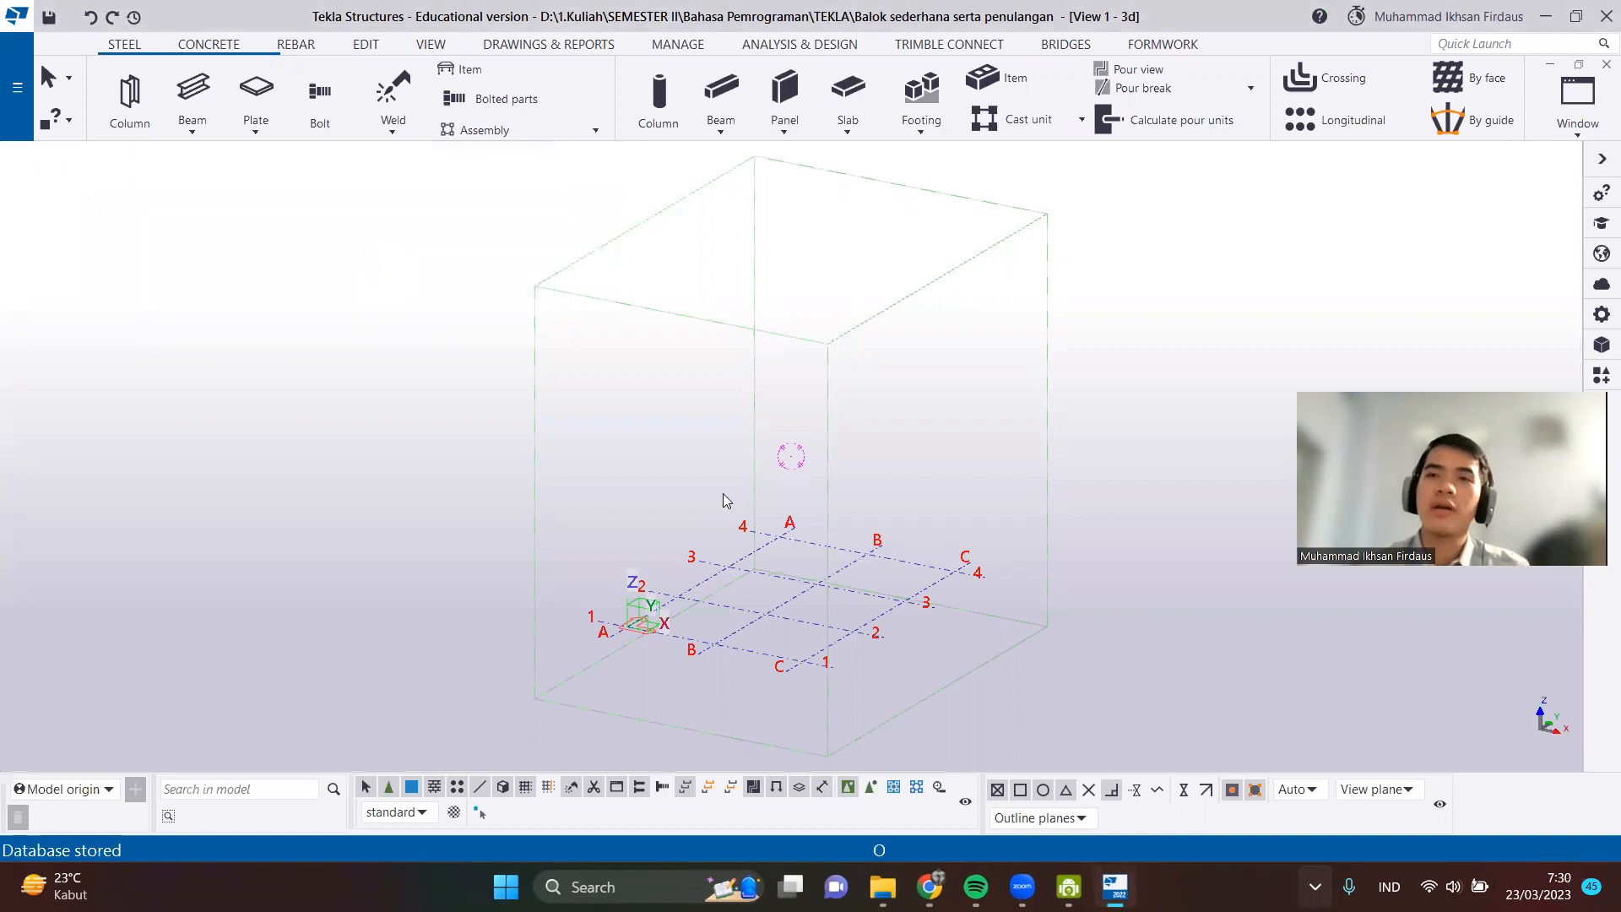
# Open the rectangular grid's properties and set its X coordinates to 0.00 1*3000.00.
pyautogui.scroll(2, 935, 632)
pyautogui.scroll(1, 872, 598)
pyautogui.scroll(-1, 872, 597)
pyautogui.scroll(2, 845, 632)
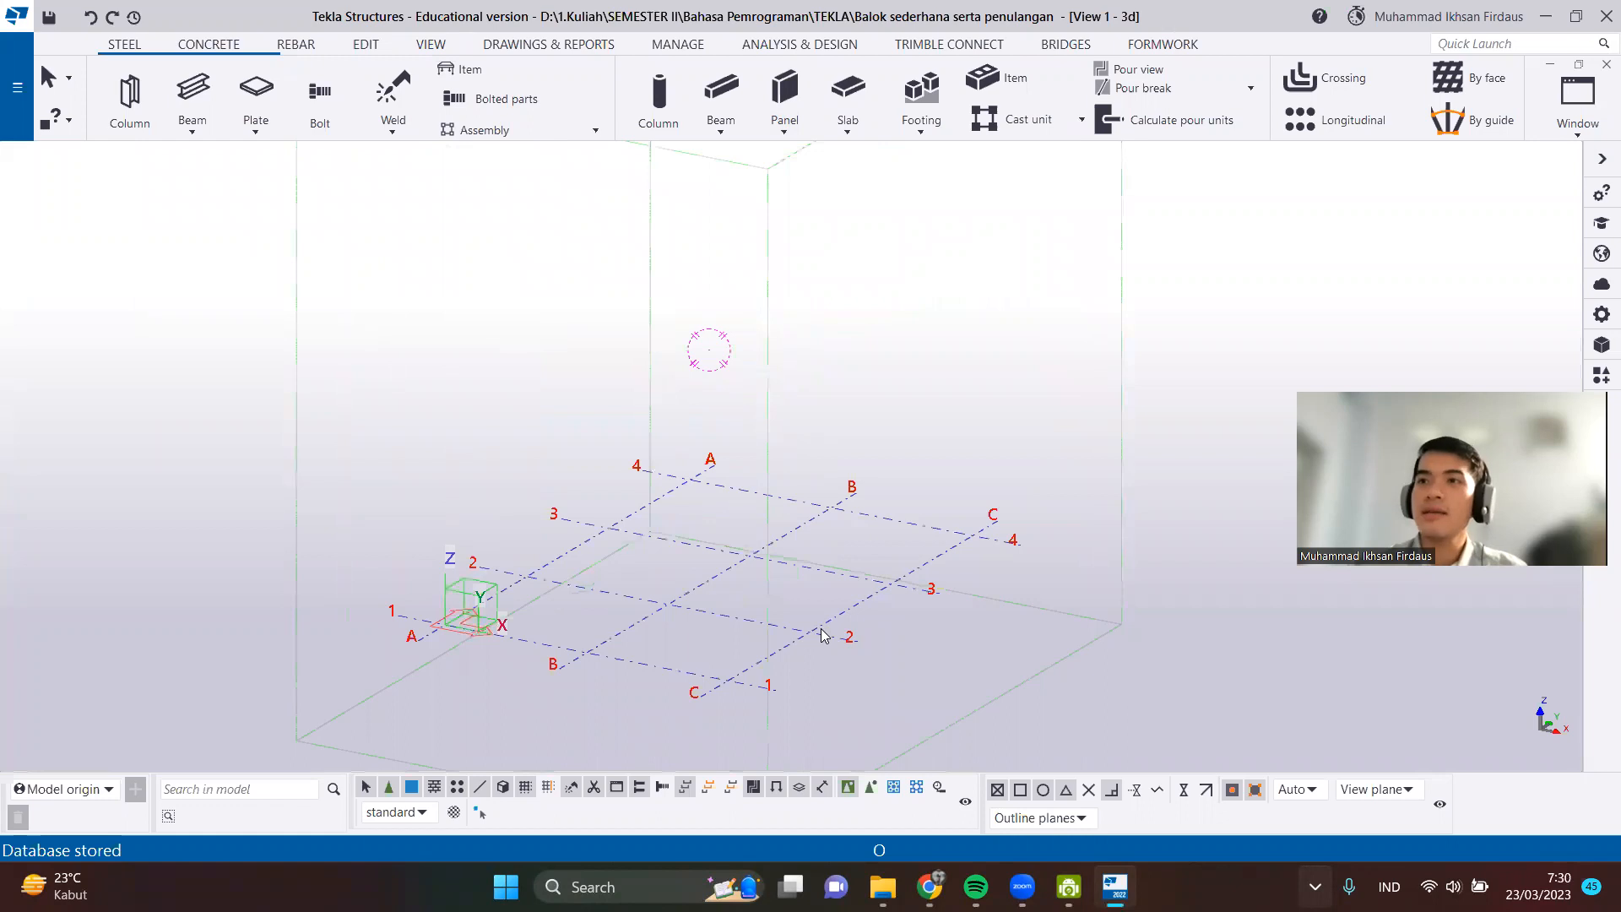
pyautogui.scroll(2, 823, 635)
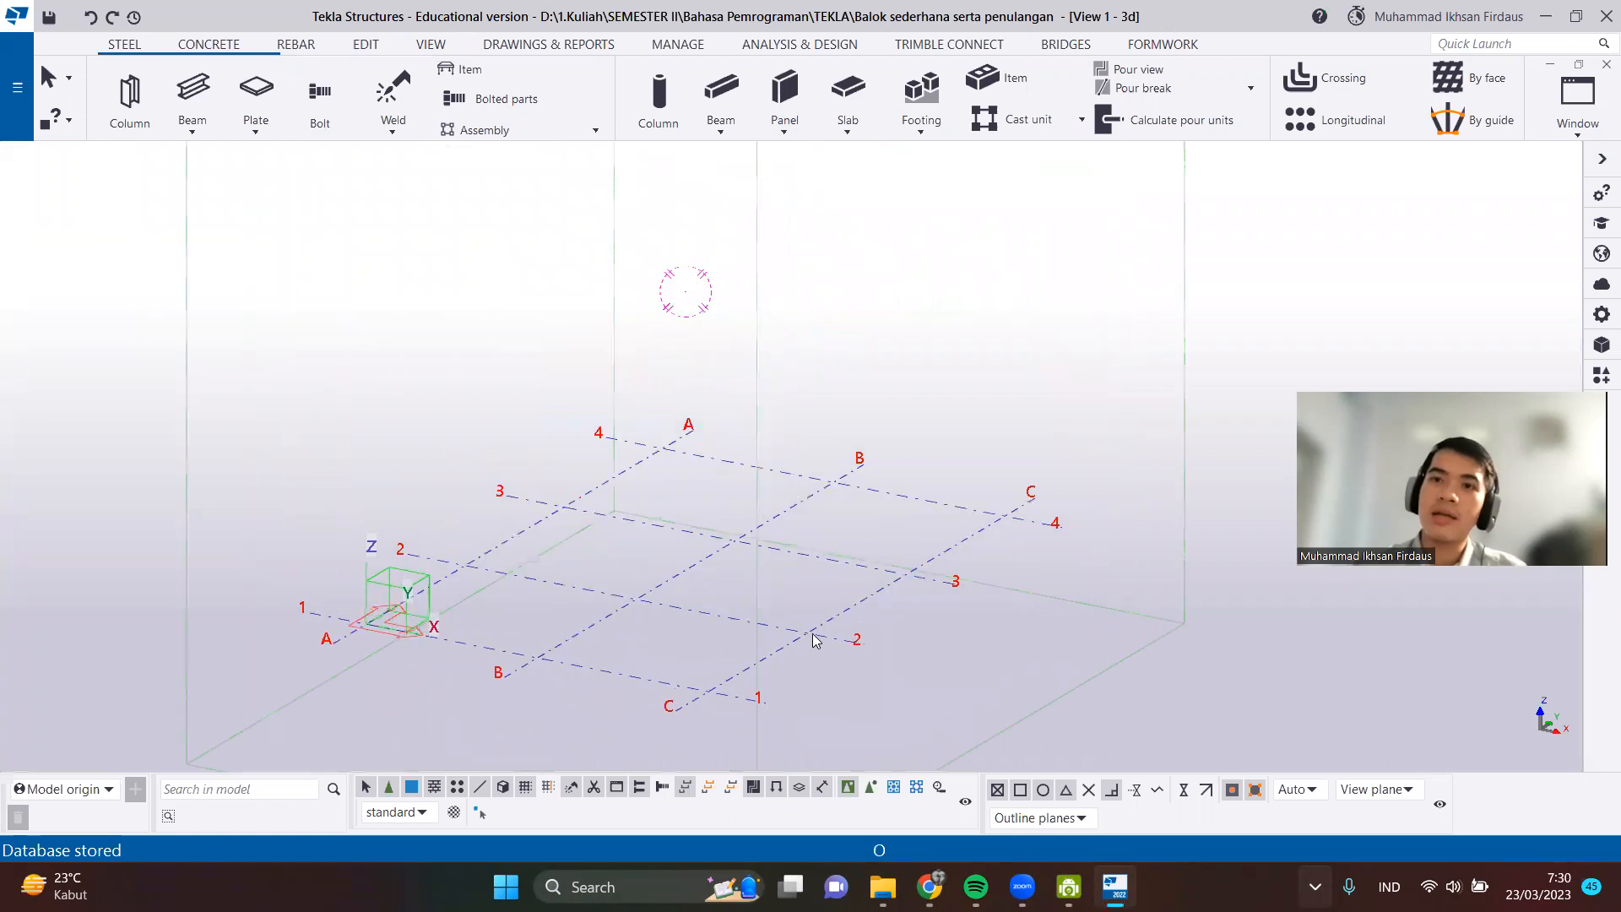
pyautogui.doubleClick(816, 639)
pyautogui.click(1429, 325)
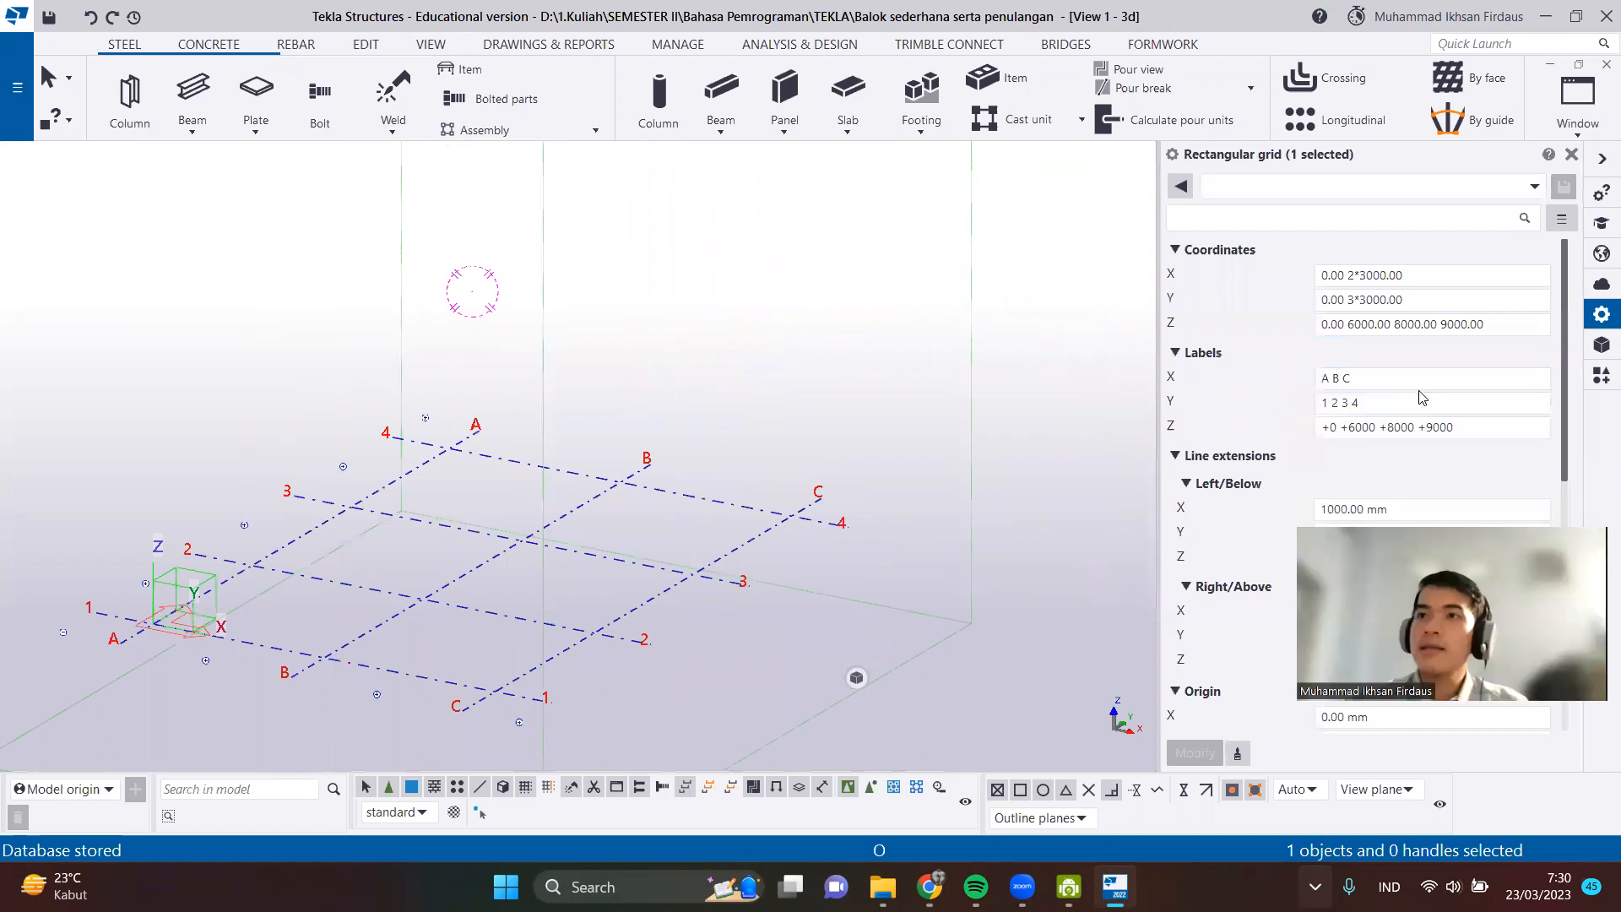
pyautogui.click(1406, 274)
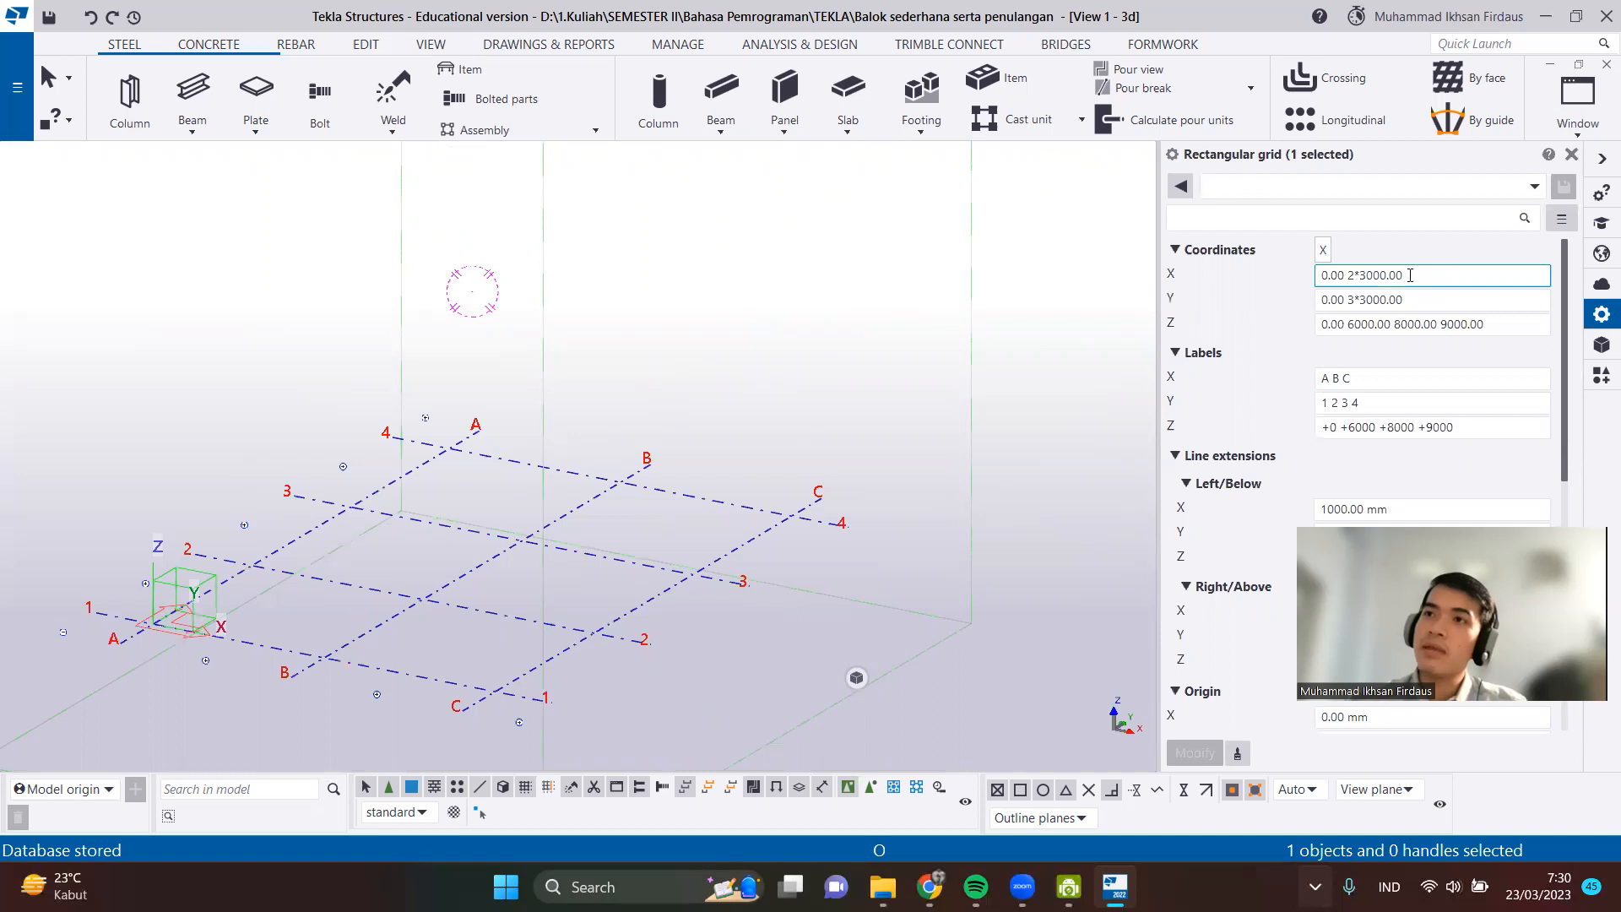
pyautogui.click(1354, 274)
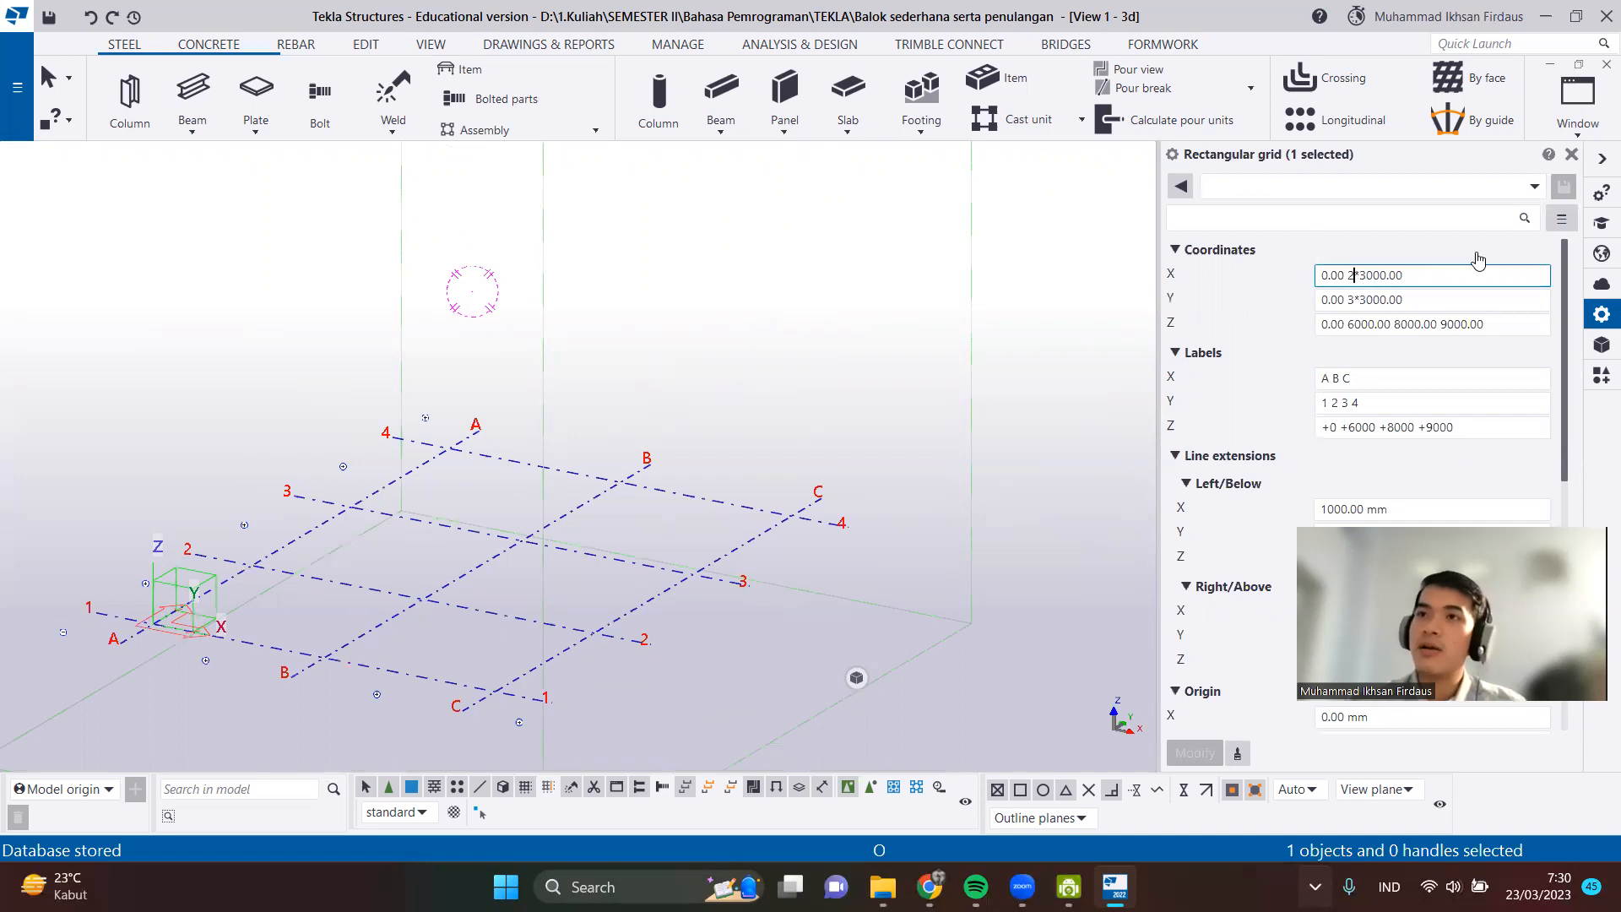
pyautogui.press('BackSpace')
pyautogui.write('1')
# Reduce the grid's Y and Z coordinates to 0.00 each, apply the grid changes and close its properties.
pyautogui.click(1408, 304)
pyautogui.moveTo(1408, 304); pyautogui.dragTo(1348, 319)
pyautogui.press('BackSpace')
pyautogui.moveTo(1502, 325); pyautogui.dragTo(1354, 323)
pyautogui.press('BackSpace')
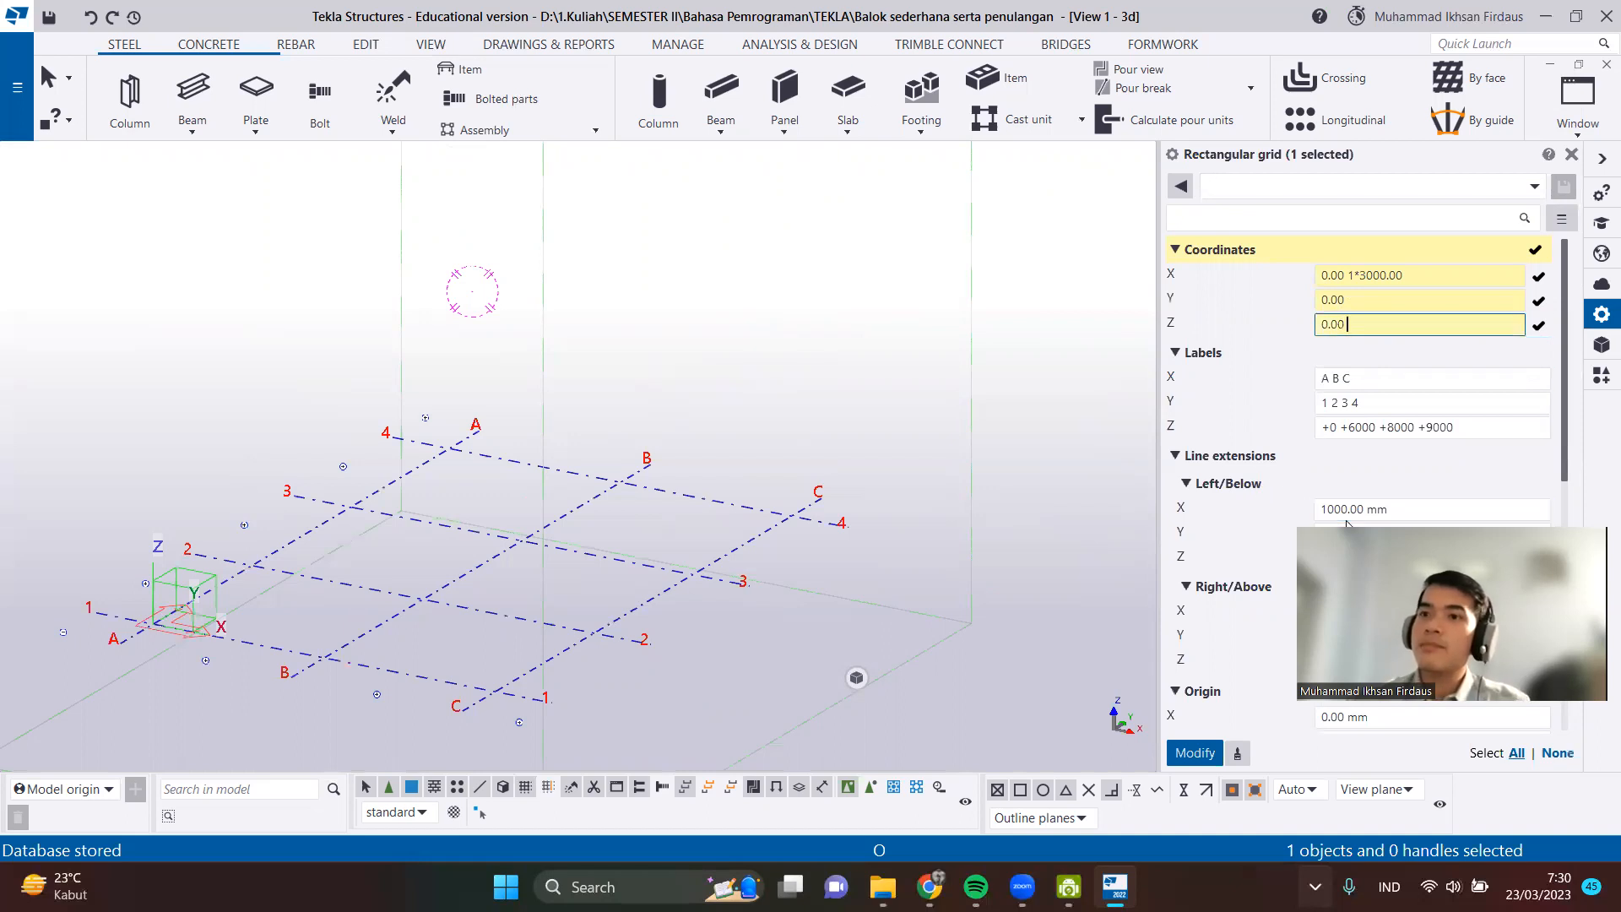
pyautogui.click(1171, 764)
pyautogui.scroll(2, 381, 623)
pyautogui.moveTo(381, 622); pyautogui.dragTo(743, 478, button='middle')
pyautogui.keyDown('ctrl'); pyautogui.moveTo(586, 504); pyautogui.dragTo(686, 500, button='middle'); pyautogui.keyUp('ctrl')
pyautogui.scroll(3, 619, 558)
pyautogui.keyDown('ctrl'); pyautogui.moveTo(613, 544); pyautogui.dragTo(621, 566, button='middle'); pyautogui.keyUp('ctrl')
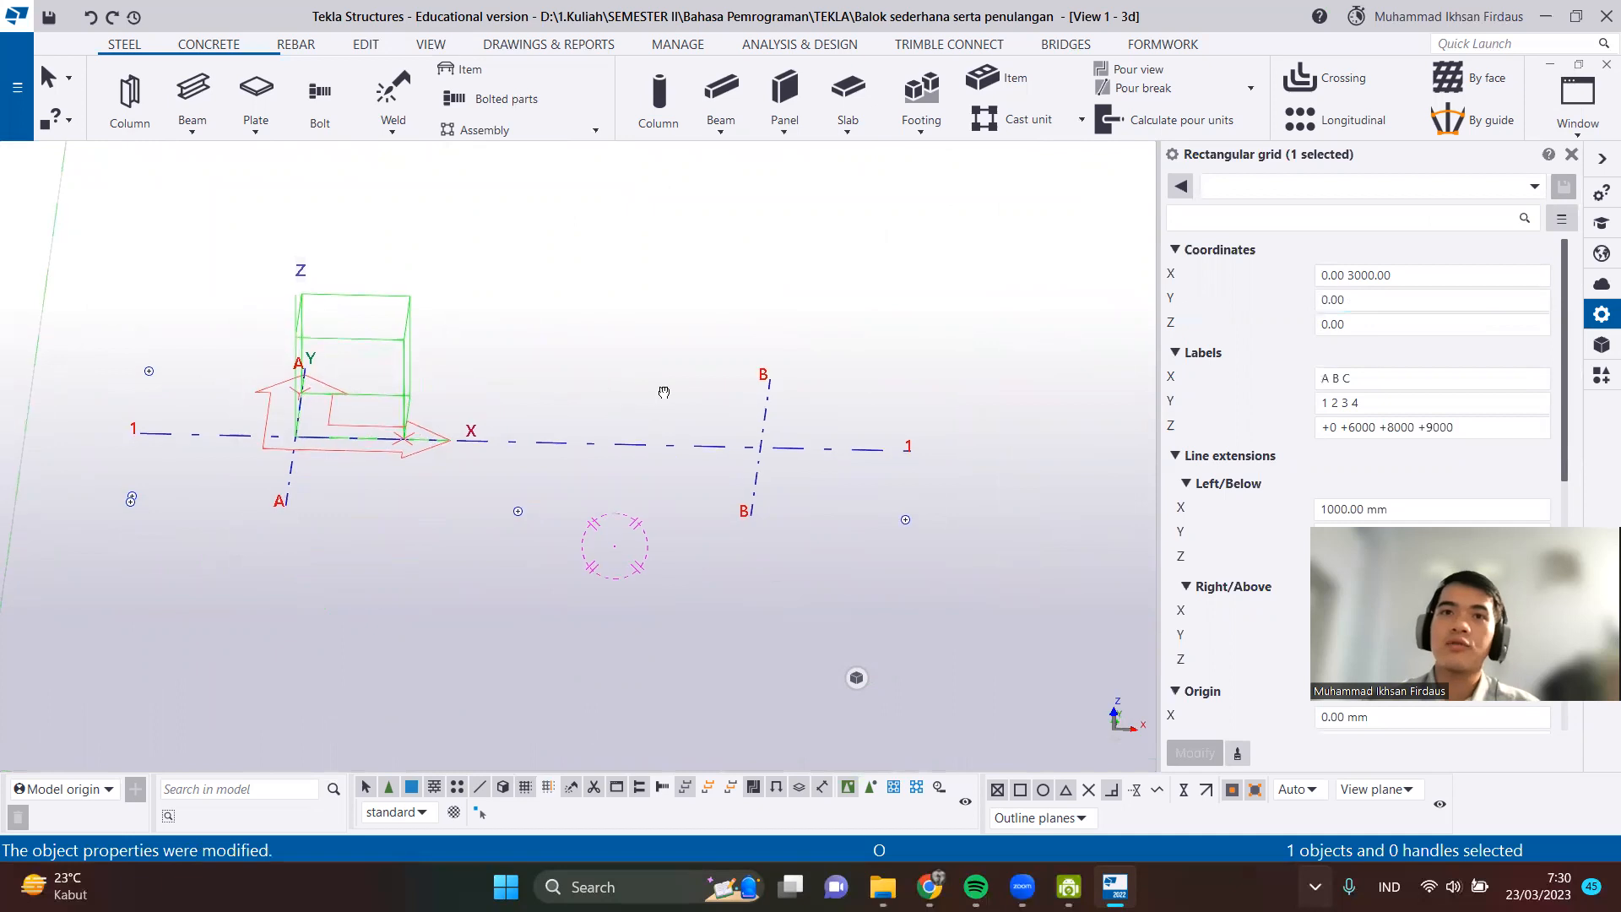
pyautogui.moveTo(630, 391); pyautogui.dragTo(664, 393, button='middle')
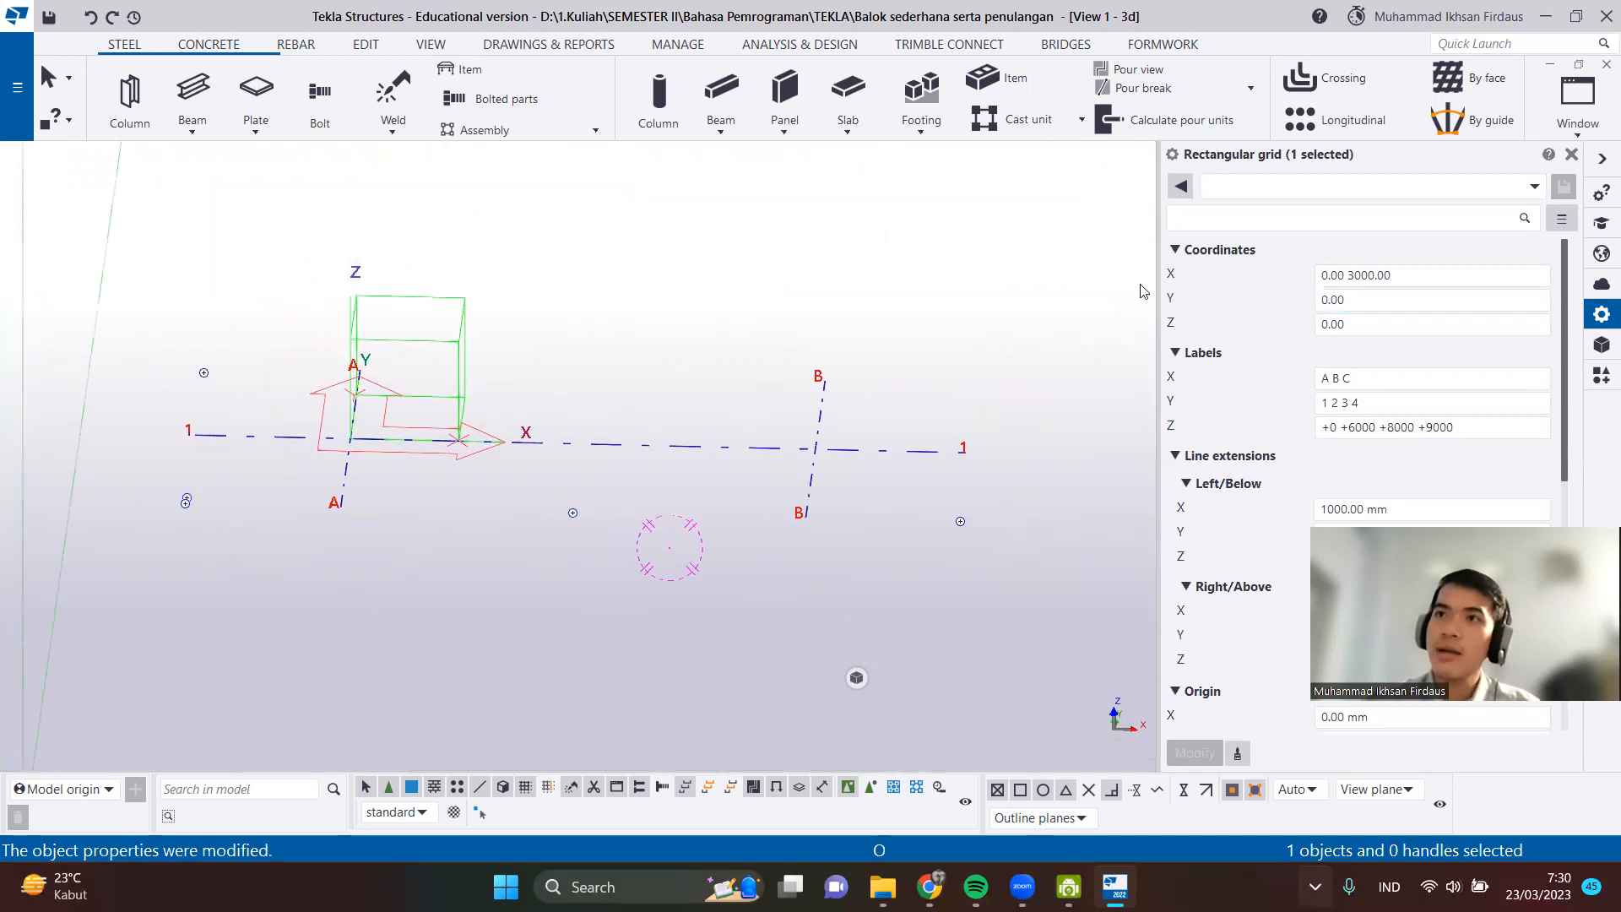
pyautogui.click(1571, 154)
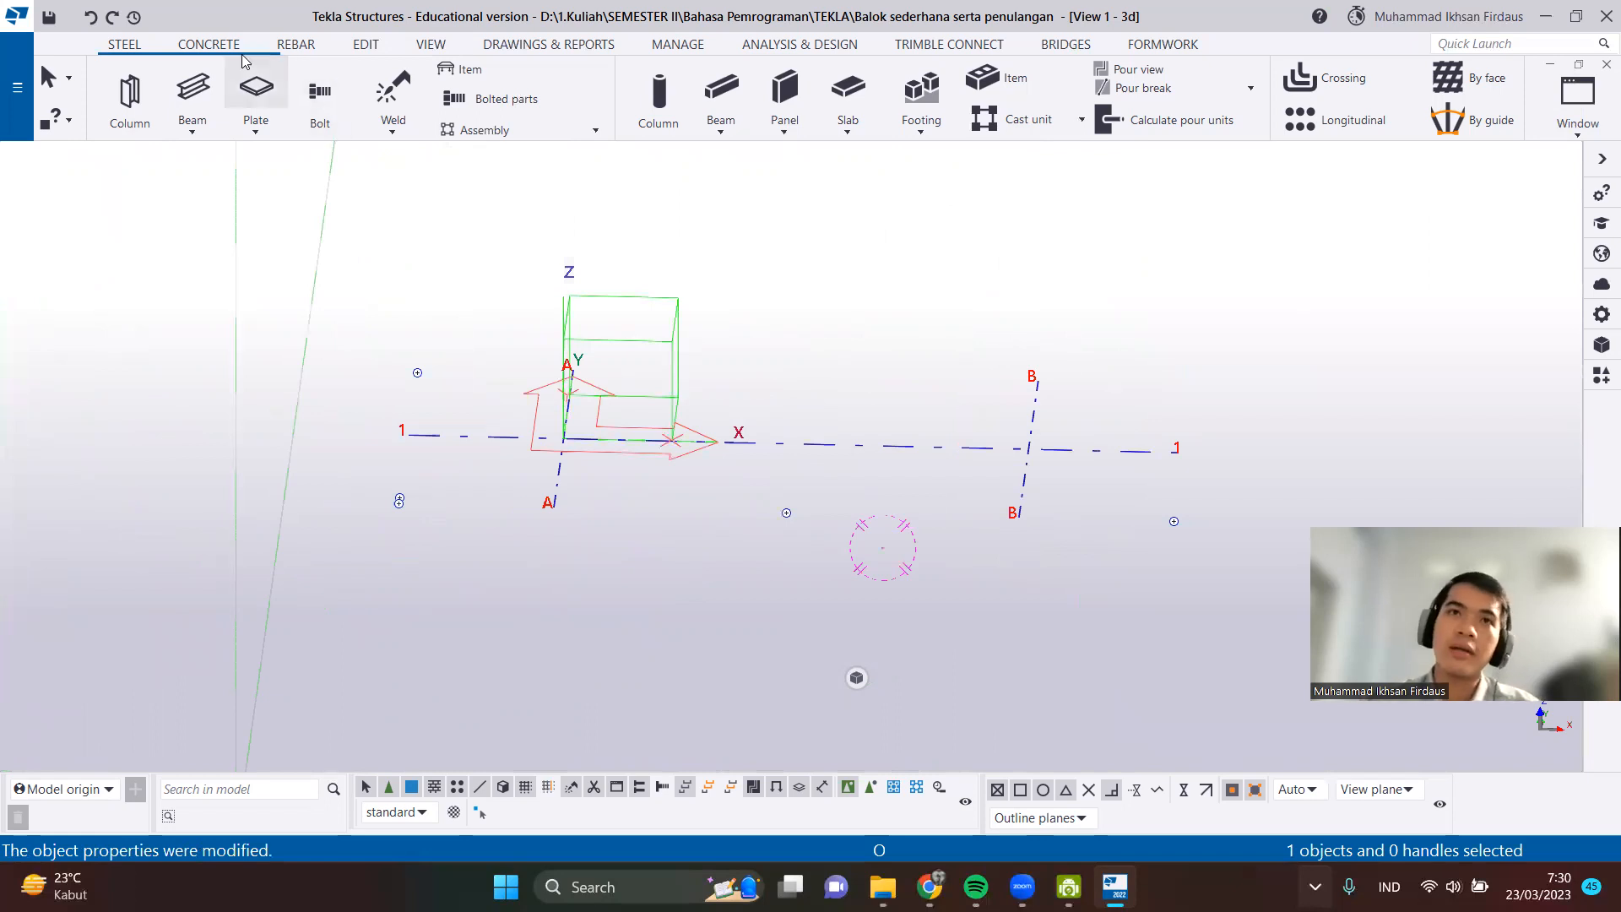
# Create a concrete beam along grid line 1 from its intersection with line A to its intersection with line B.
pyautogui.click(211, 45)
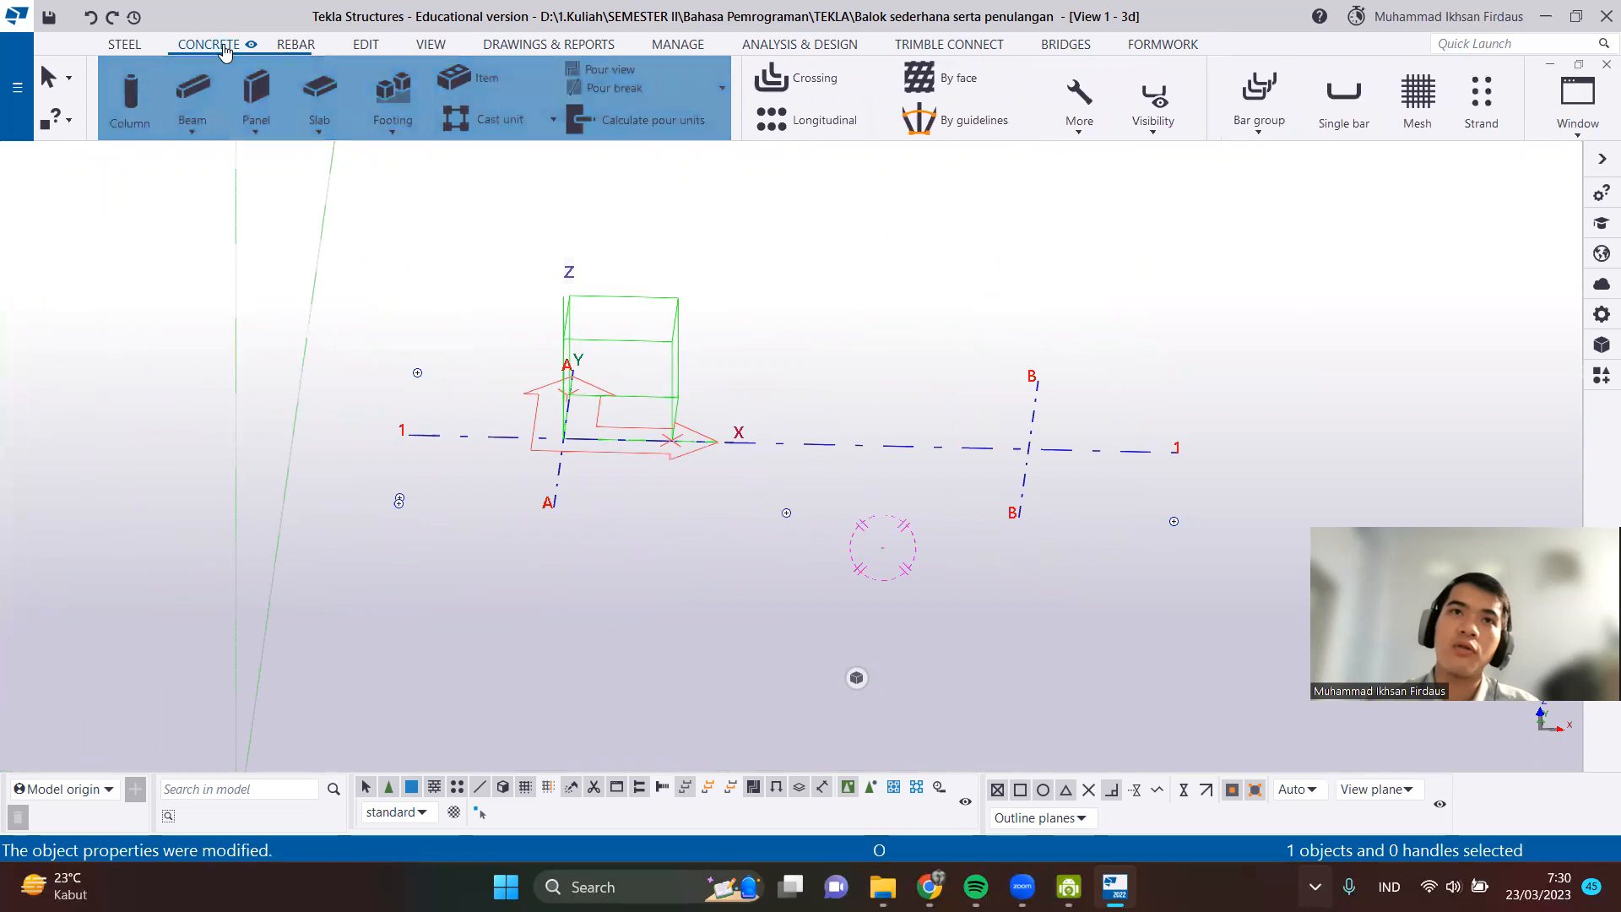
pyautogui.click(191, 131)
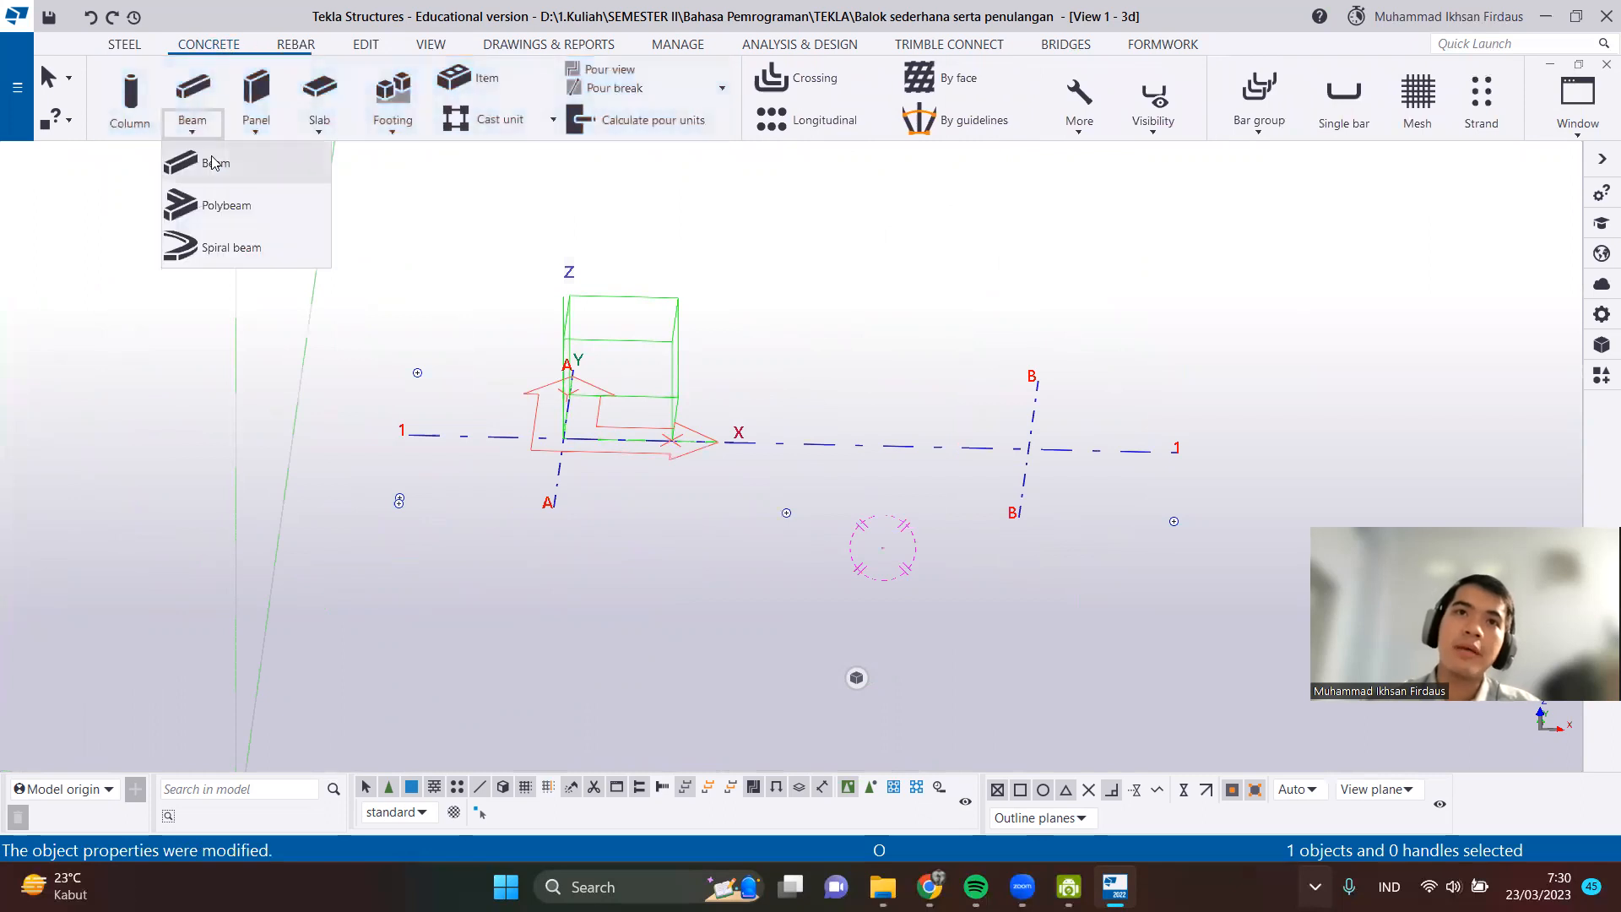
pyautogui.click(209, 157)
pyautogui.scroll(2, 566, 440)
pyautogui.moveTo(567, 440); pyautogui.dragTo(458, 520, button='middle')
pyautogui.scroll(-1, 456, 519)
pyautogui.click(381, 505)
pyautogui.click(891, 514)
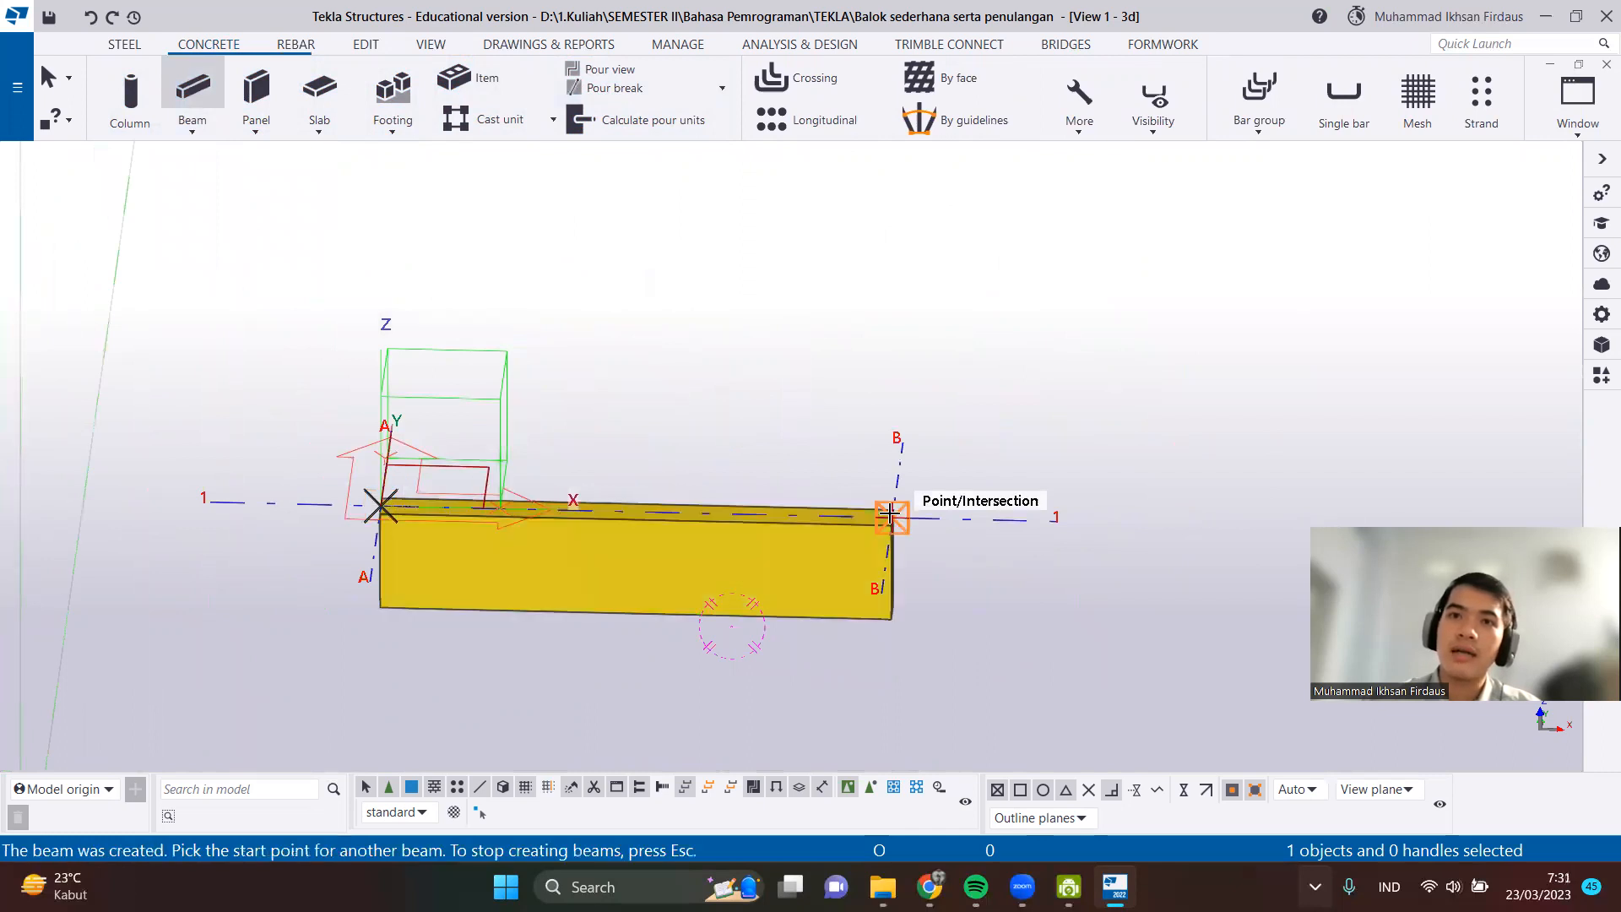
pyautogui.press('Escape')
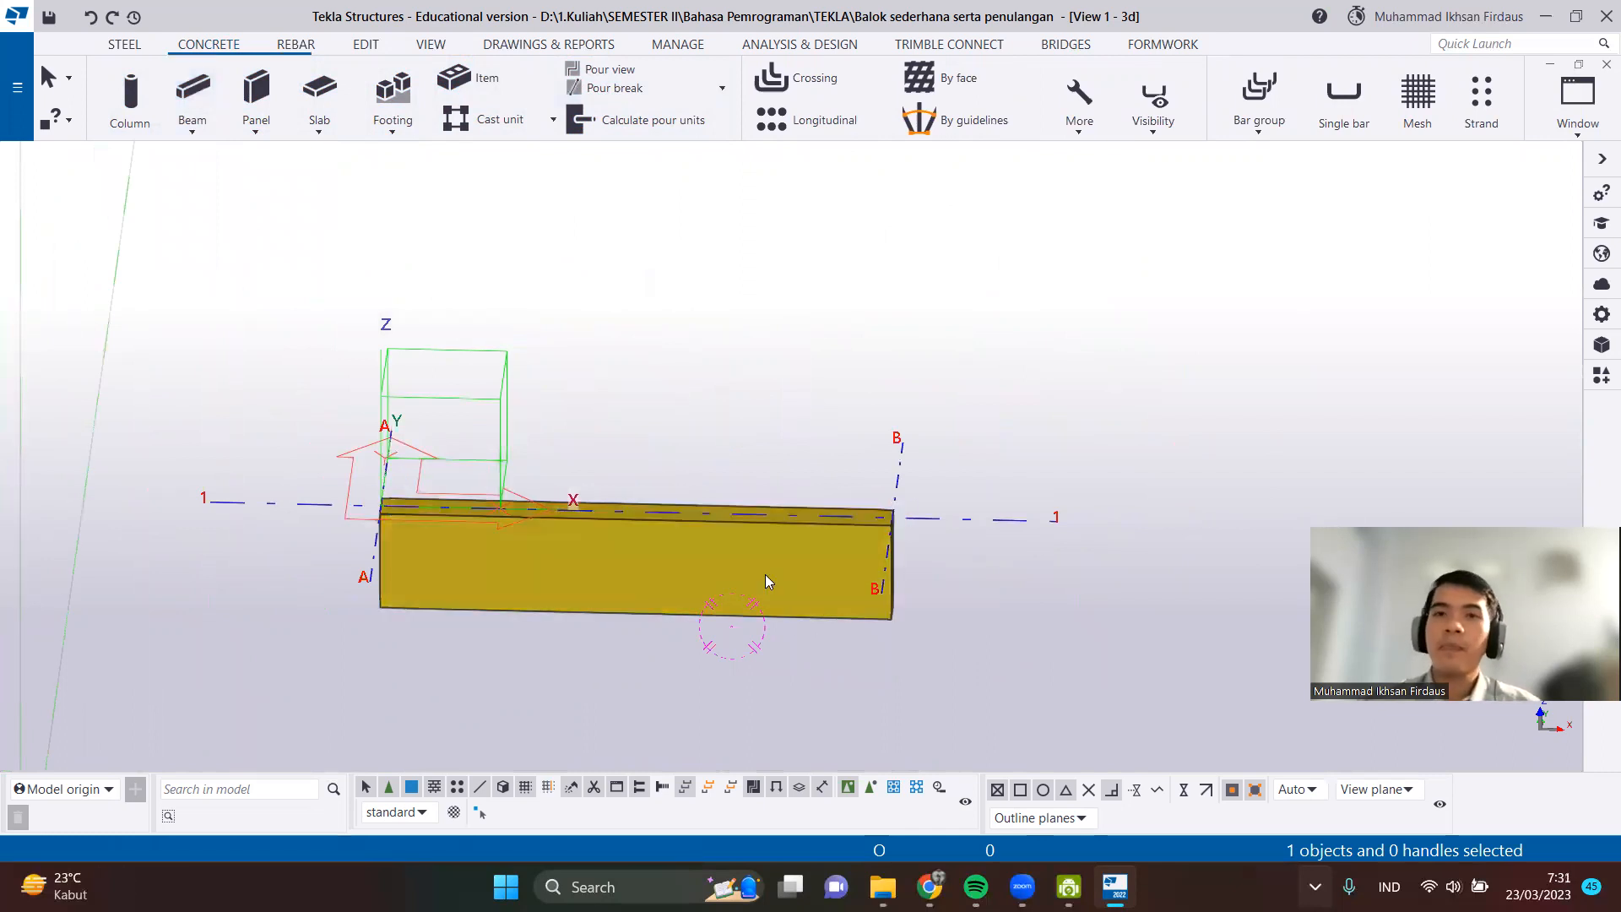
# Set the concrete beam's profile to 200*300 and apply it.
pyautogui.keyDown('ctrl'); pyautogui.moveTo(926, 597); pyautogui.dragTo(806, 591, button='middle'); pyautogui.keyUp('ctrl')
pyautogui.keyDown('ctrl'); pyautogui.moveTo(871, 550); pyautogui.dragTo(876, 514, button='middle'); pyautogui.keyUp('ctrl')
pyautogui.doubleClick(824, 492)
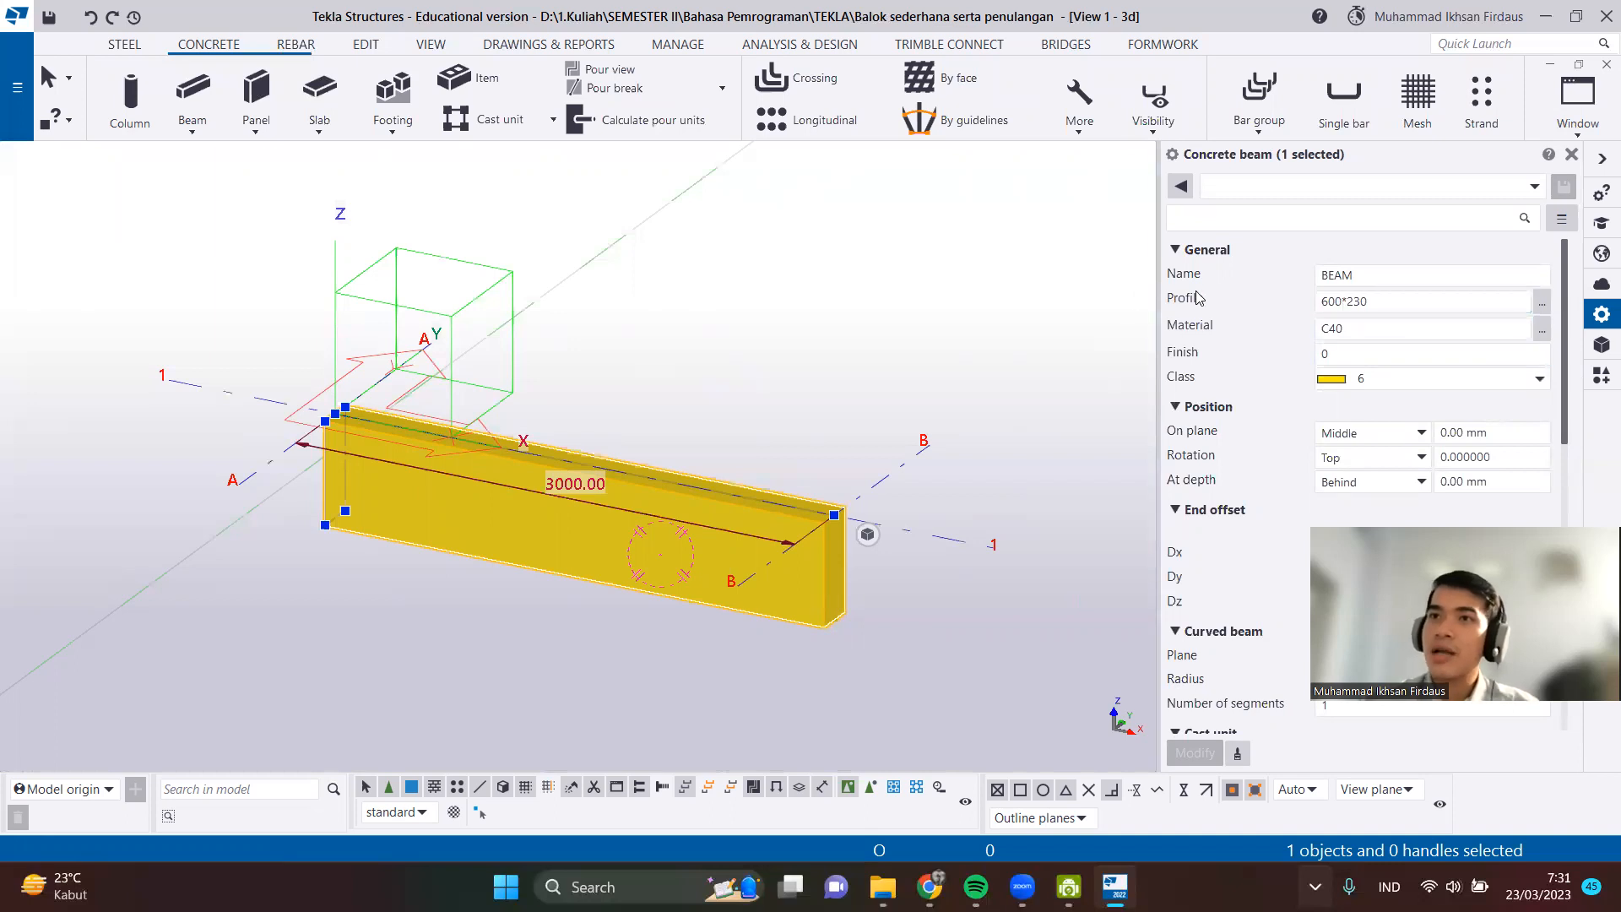
pyautogui.doubleClick(1339, 302)
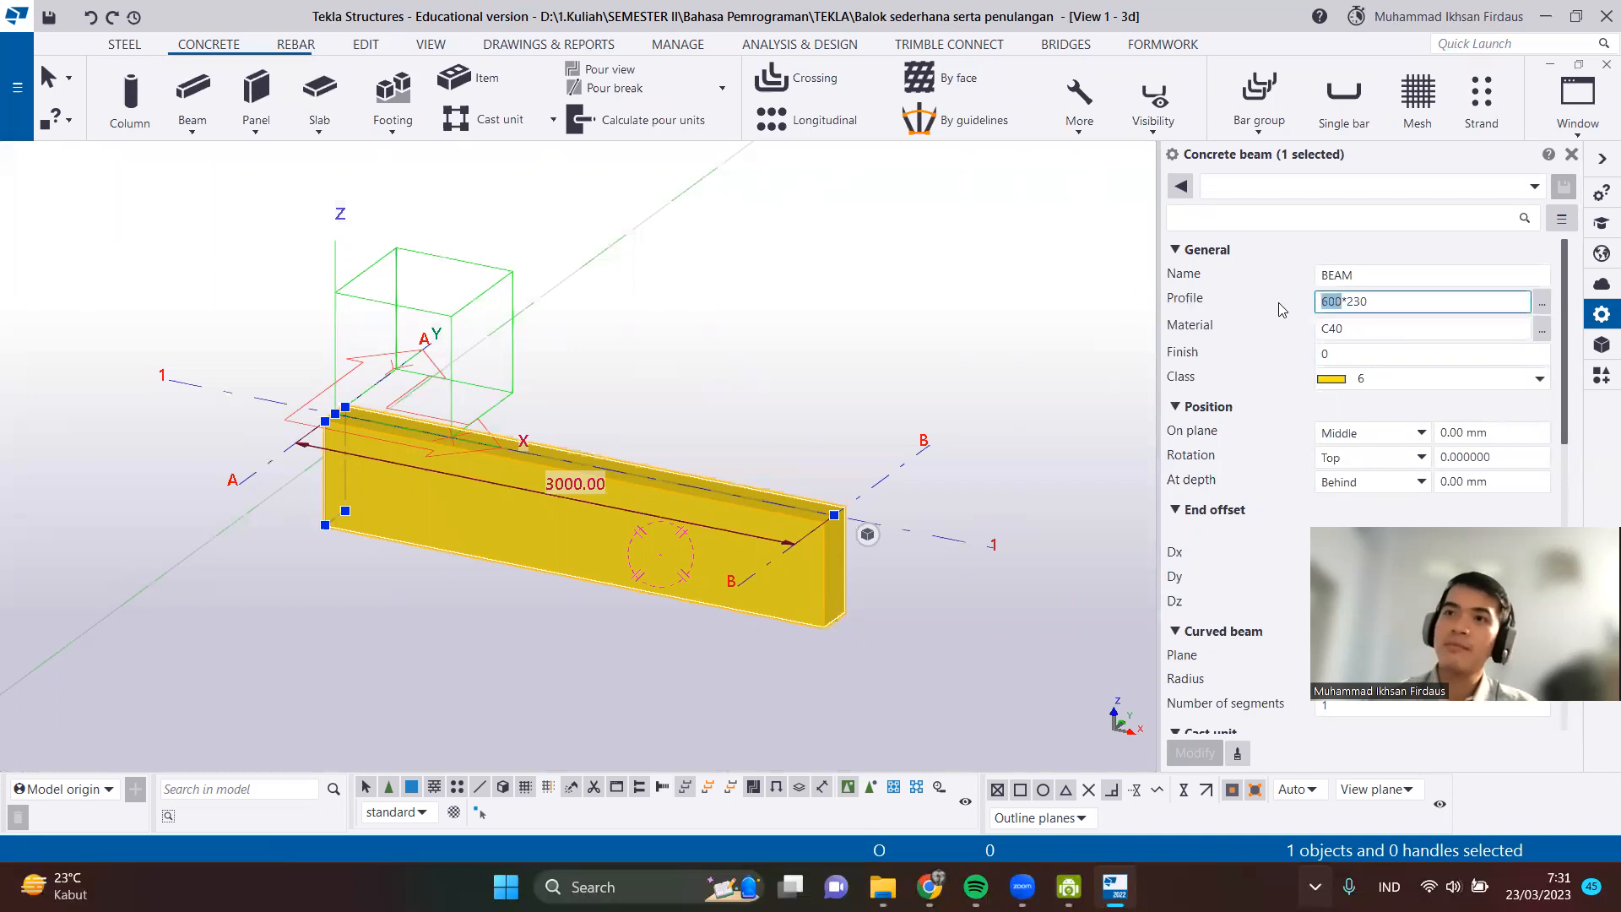
pyautogui.write('2')
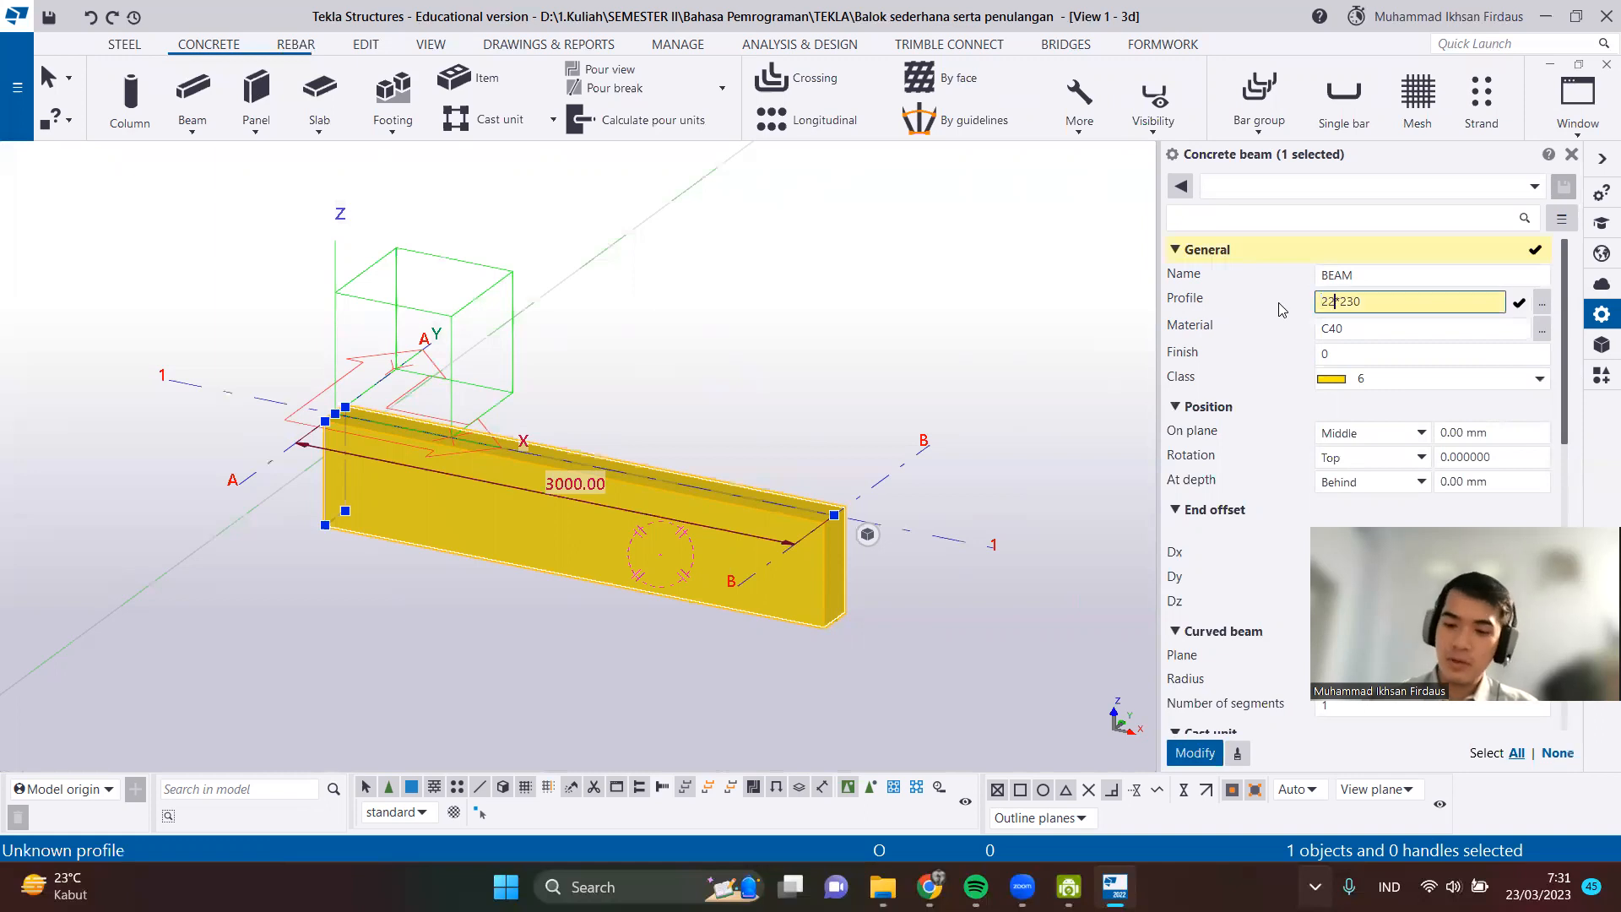
pyautogui.write('00')
pyautogui.moveTo(1364, 295); pyautogui.dragTo(1346, 295)
pyautogui.write('3')
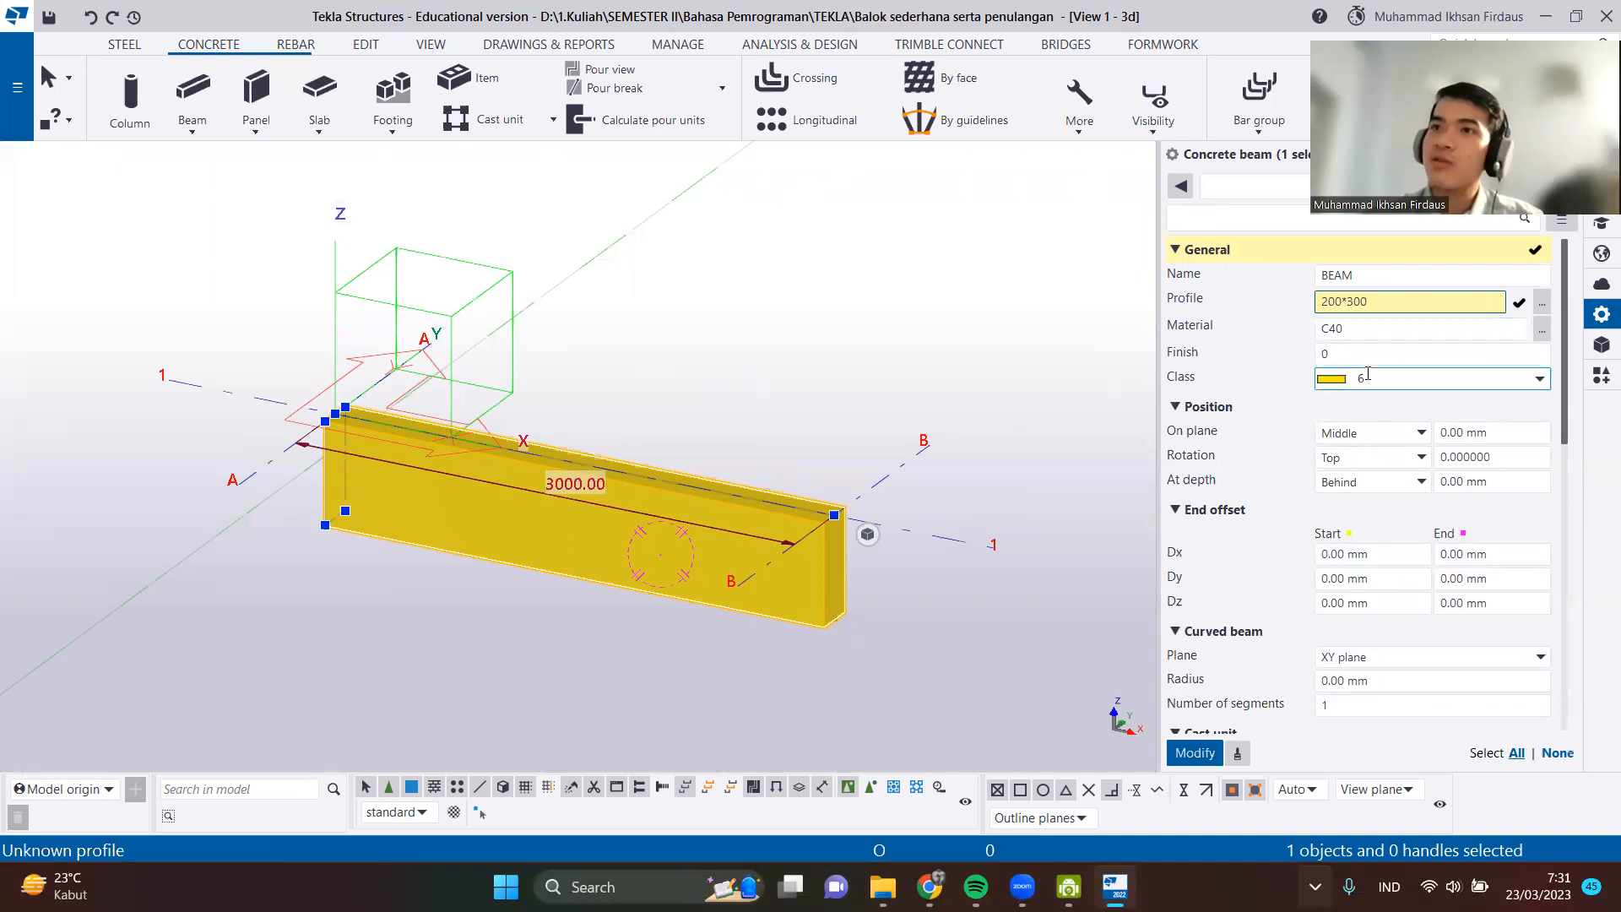
pyautogui.click(1205, 749)
pyautogui.scroll(1, 1112, 543)
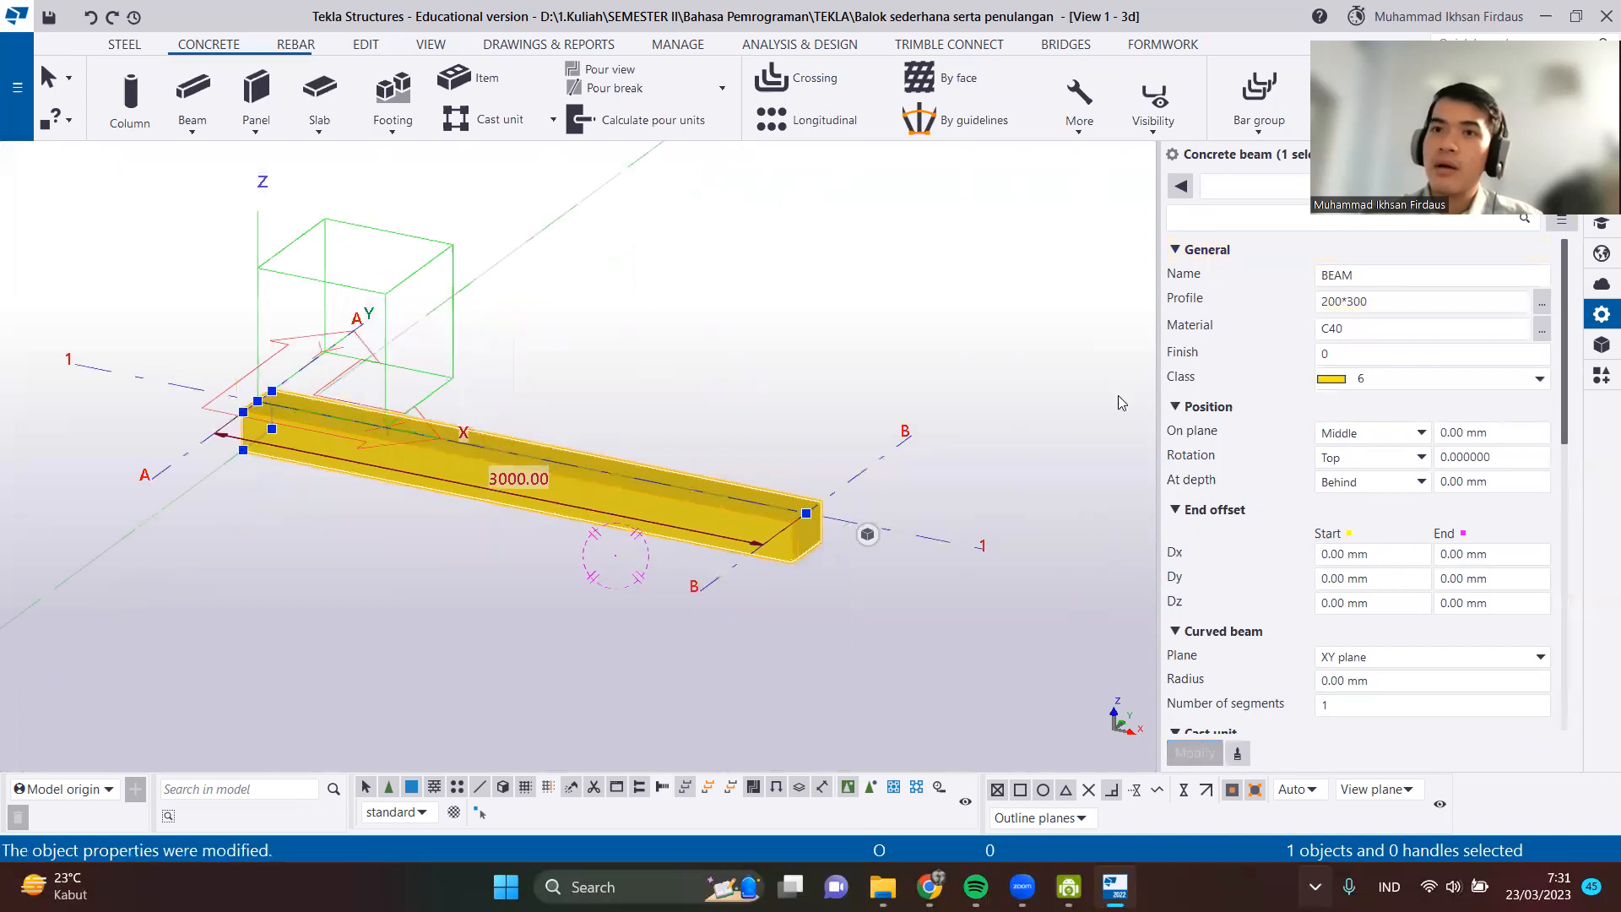
pyautogui.click(928, 710)
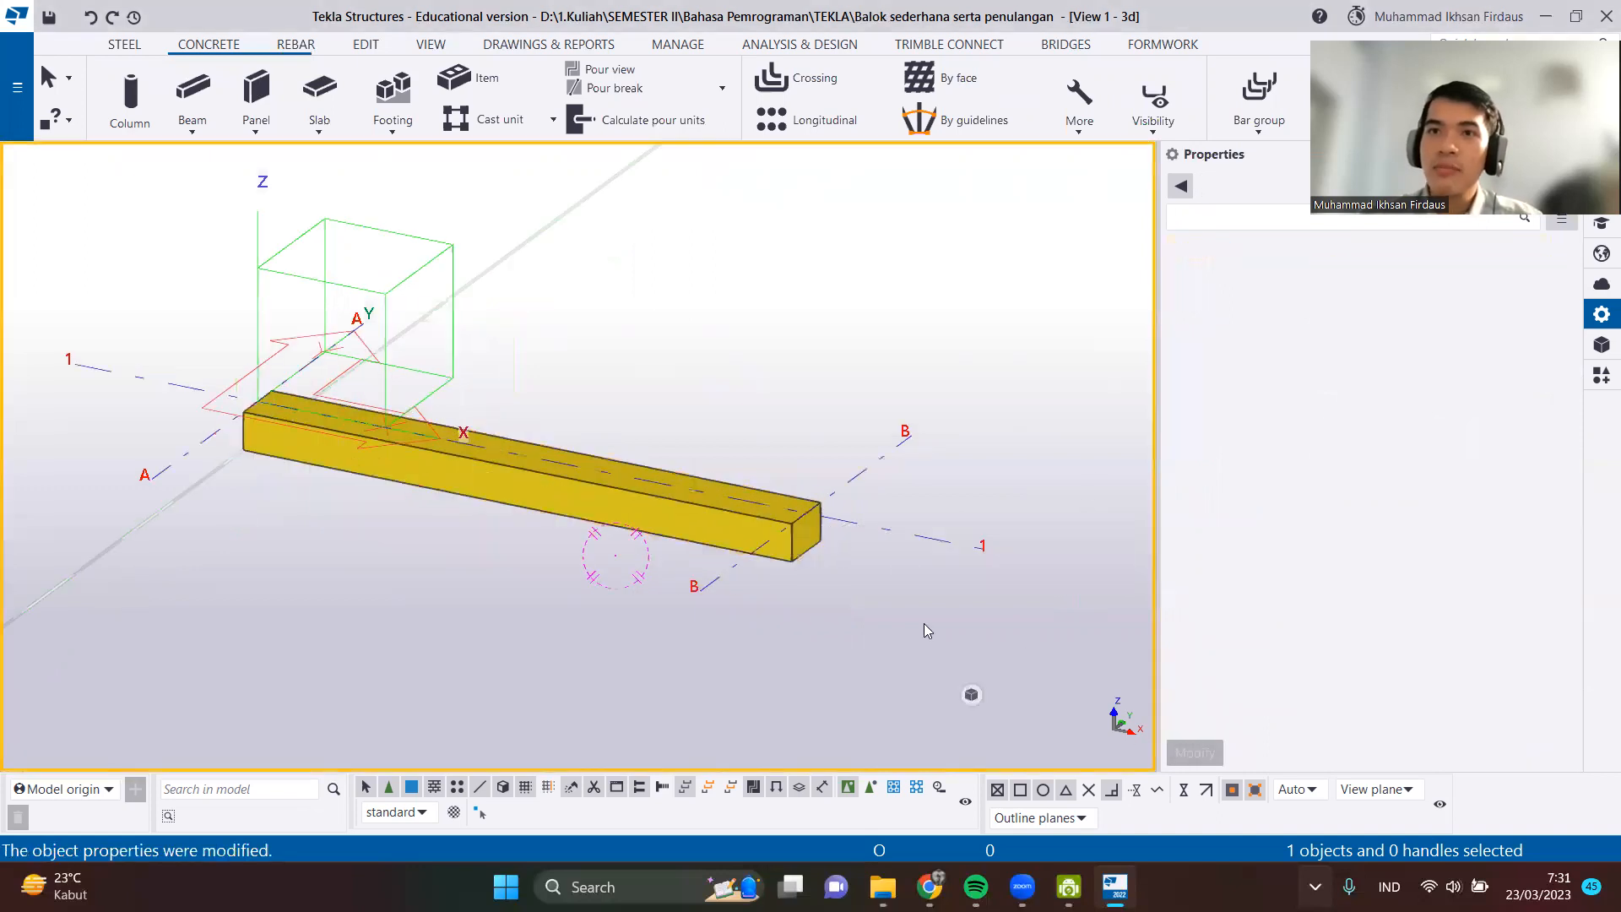
# Change the concrete beam's profile to 300*200, apply it and close the properties.
pyautogui.click(795, 526)
pyautogui.click(1371, 301)
pyautogui.doubleClick(1372, 301)
pyautogui.write('30')
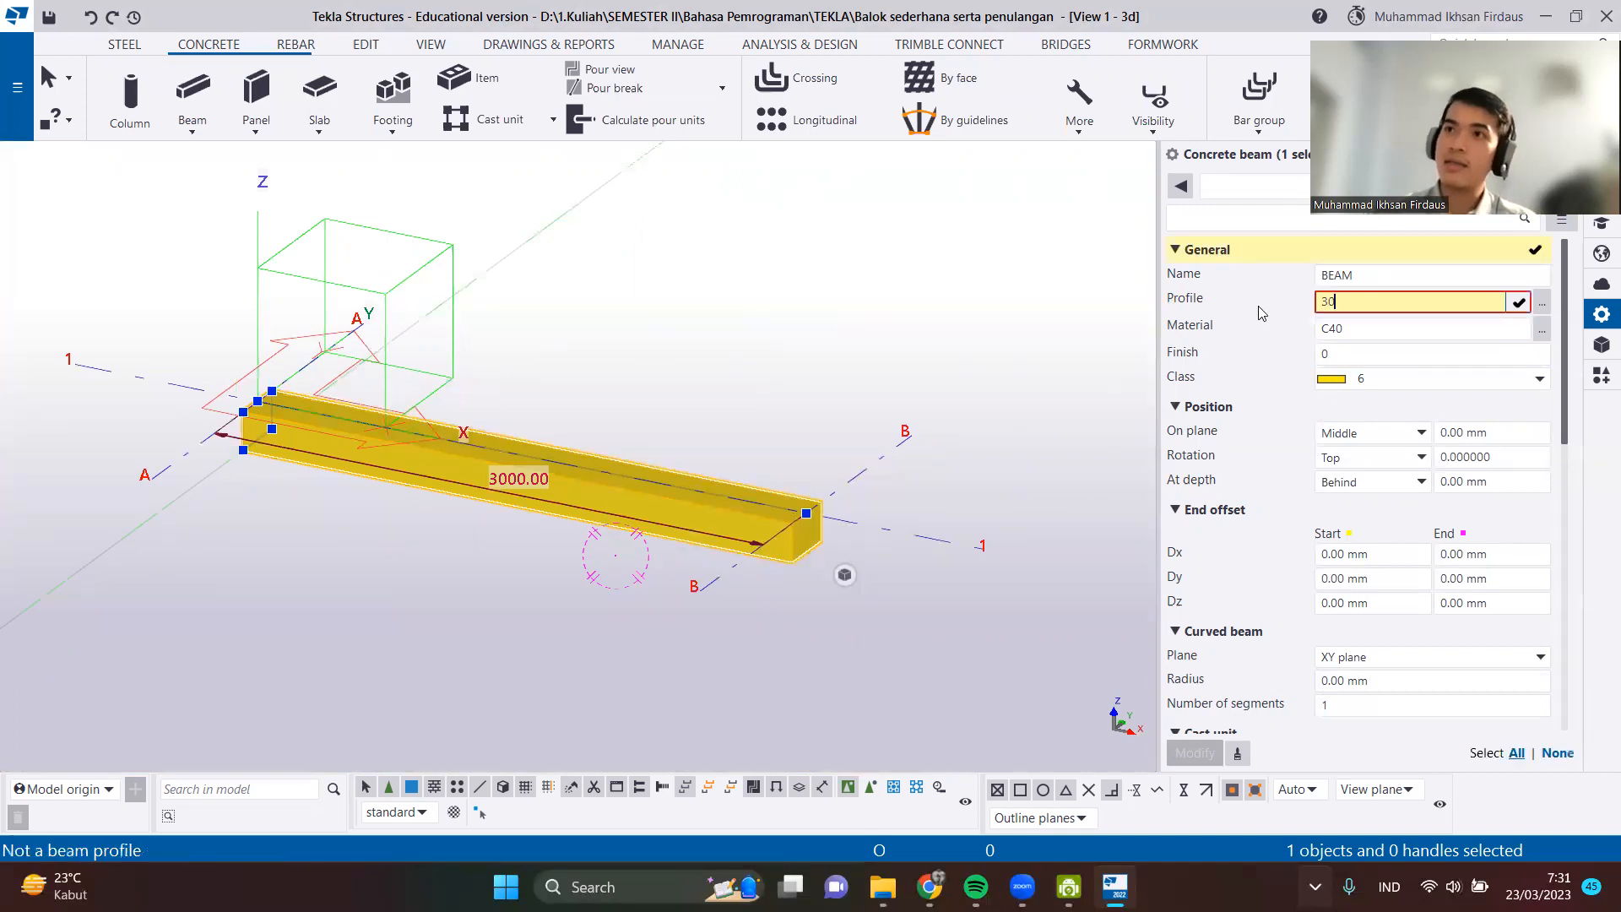
pyautogui.write('0*200')
pyautogui.click(1195, 752)
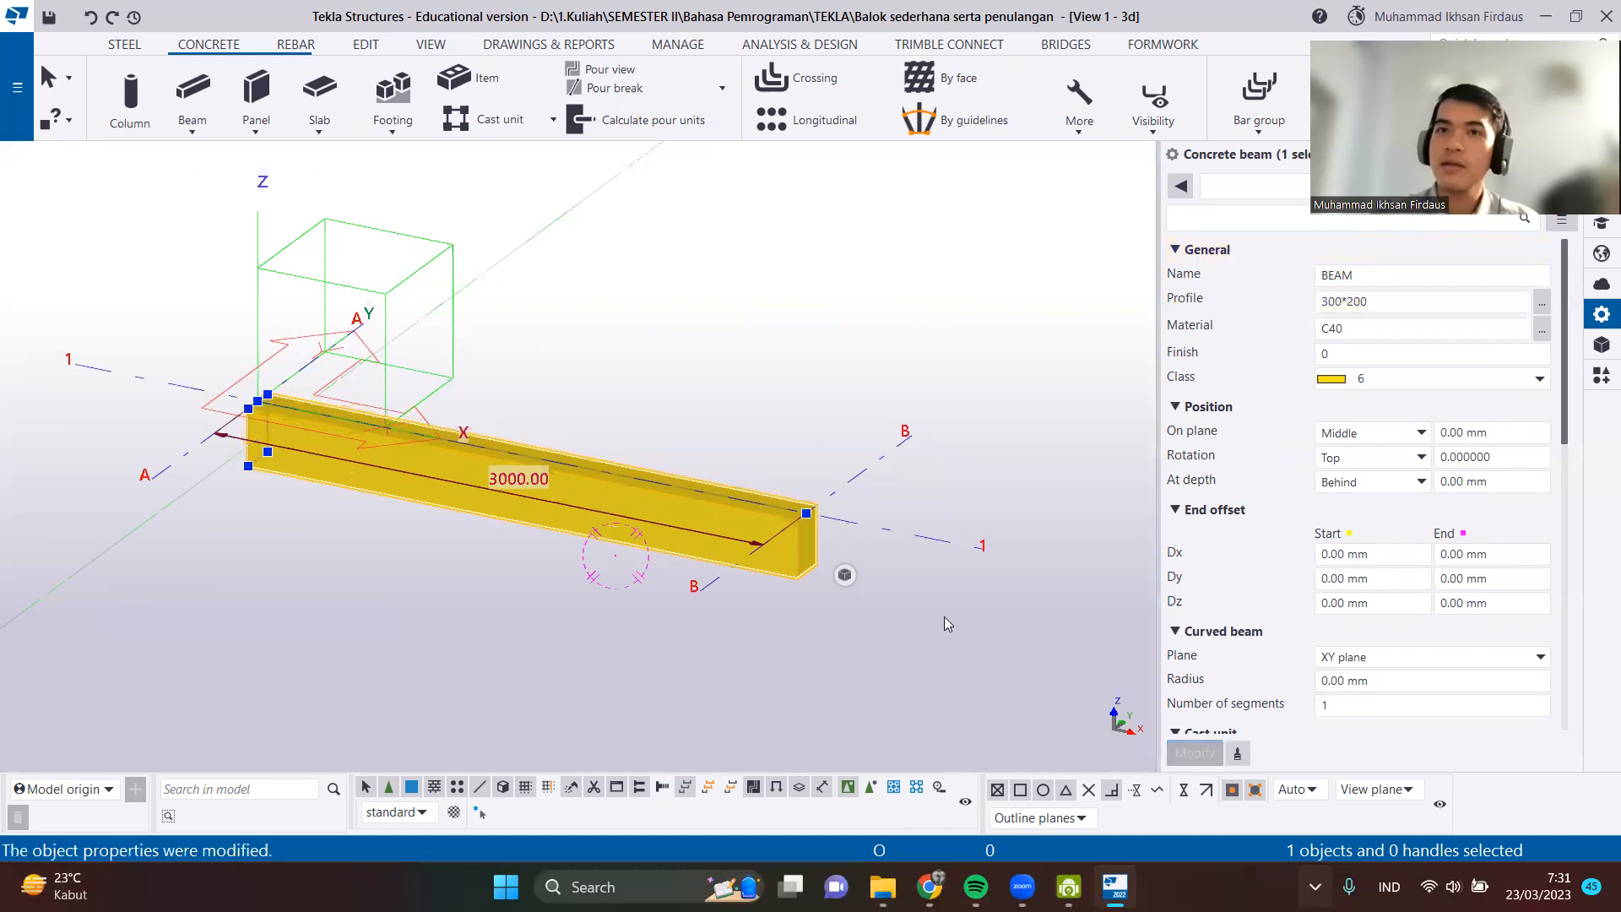
pyautogui.keyDown('ctrl'); pyautogui.moveTo(904, 535); pyautogui.dragTo(807, 602, button='middle'); pyautogui.keyUp('ctrl')
pyautogui.click(807, 602)
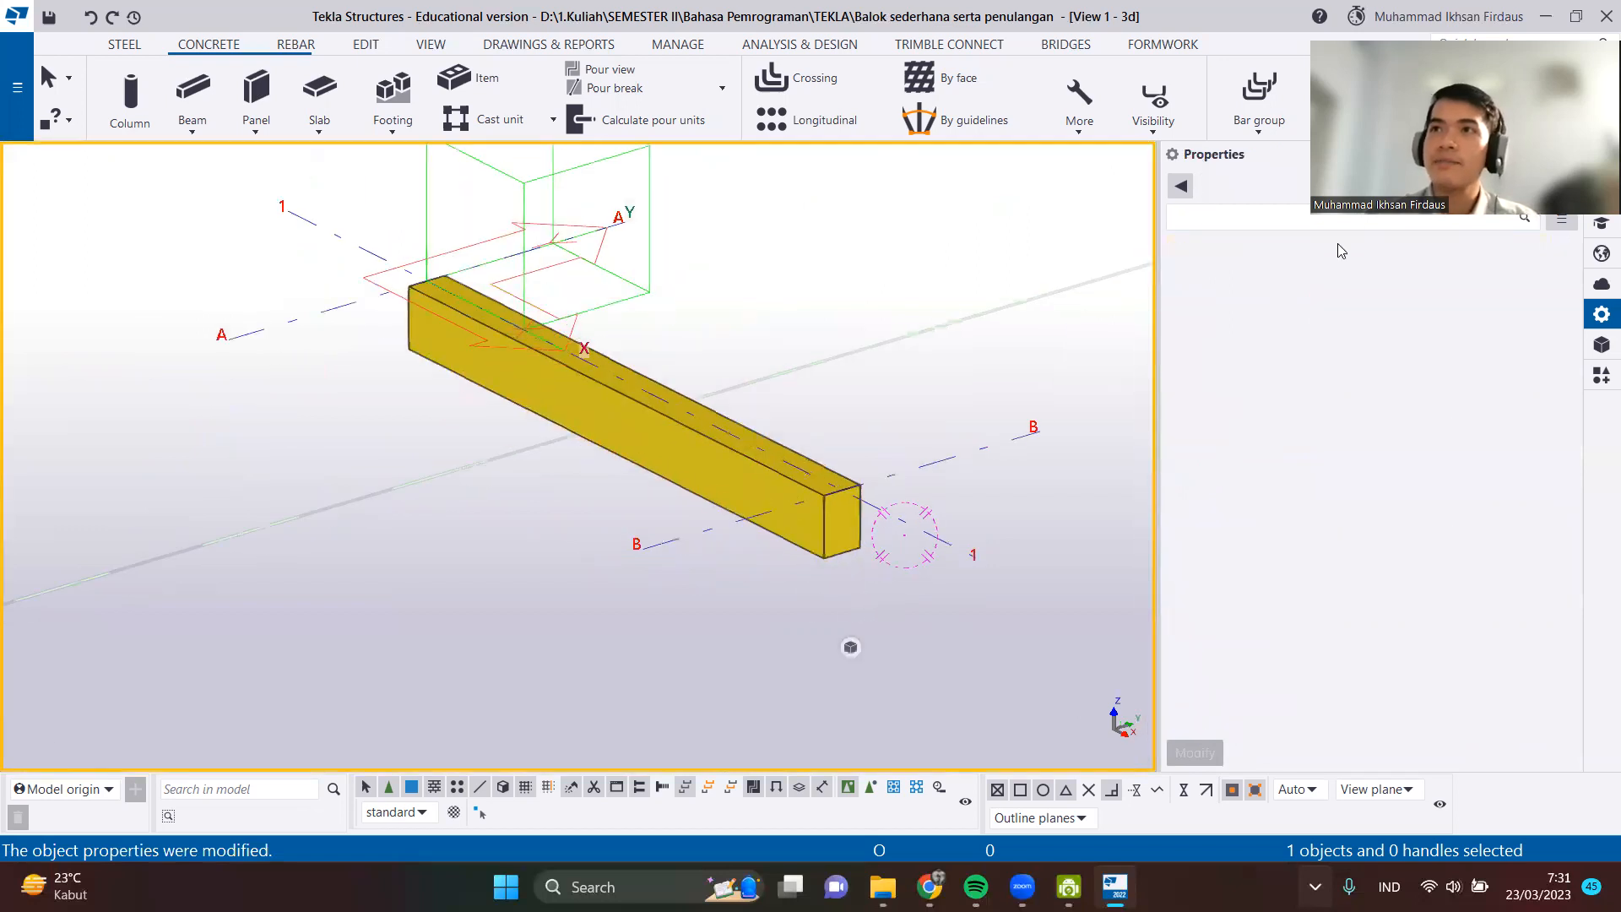
pyautogui.click(1602, 314)
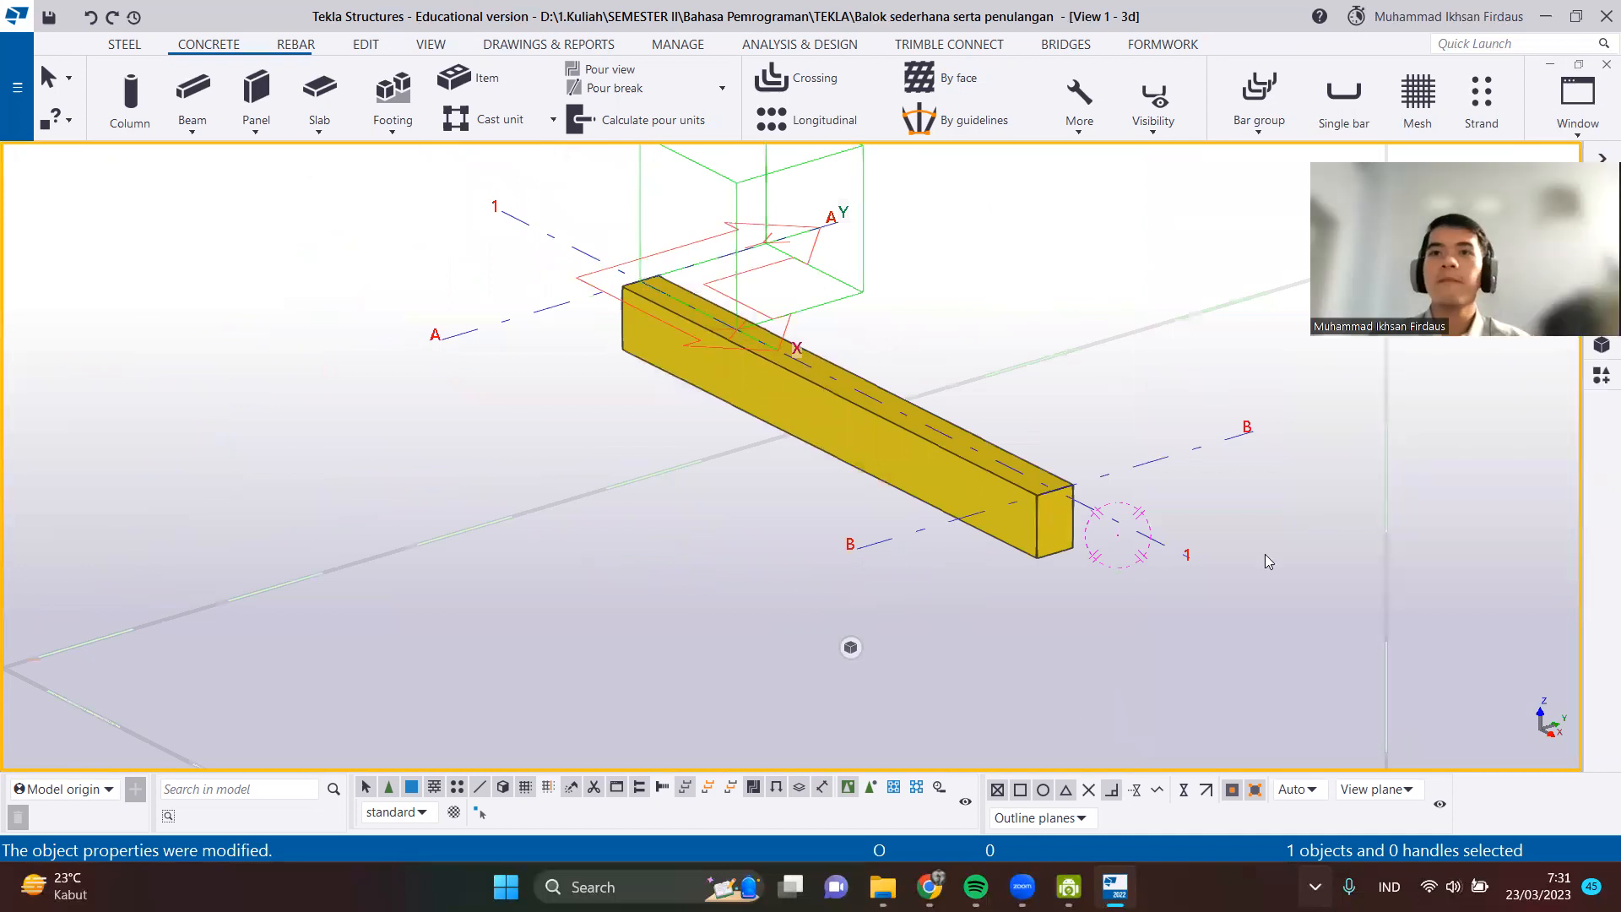
pyautogui.keyDown('ctrl'); pyautogui.moveTo(1266, 560); pyautogui.dragTo(1062, 658, button='middle'); pyautogui.keyUp('ctrl')
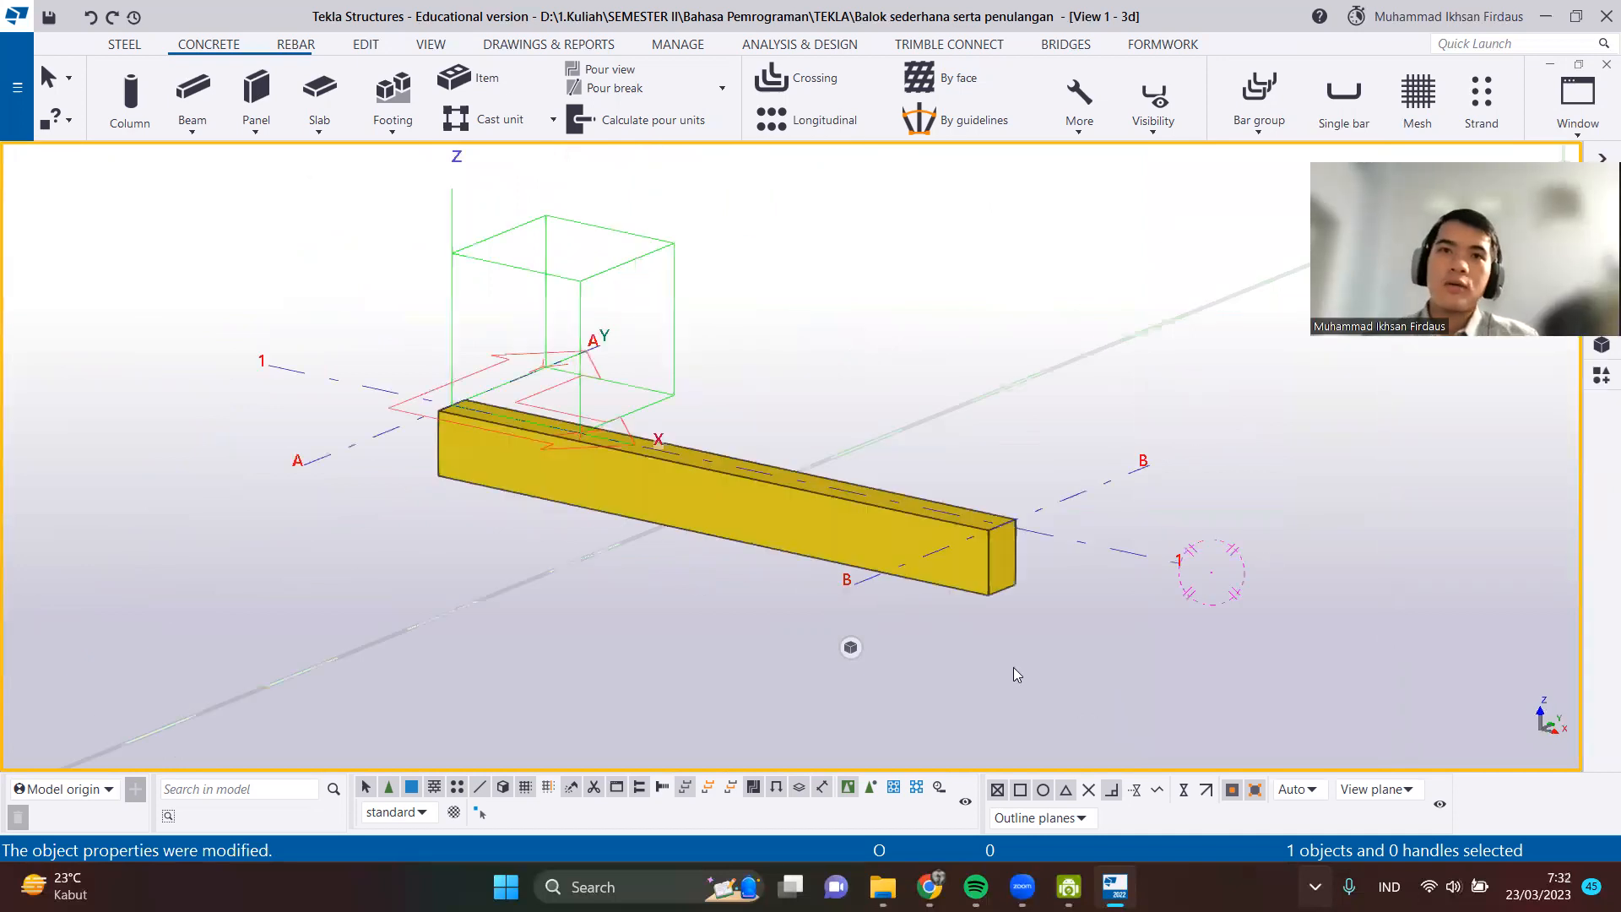
pyautogui.keyDown('ctrl'); pyautogui.moveTo(920, 573); pyautogui.dragTo(983, 577, button='middle'); pyautogui.keyUp('ctrl')
pyautogui.scroll(1, 983, 571)
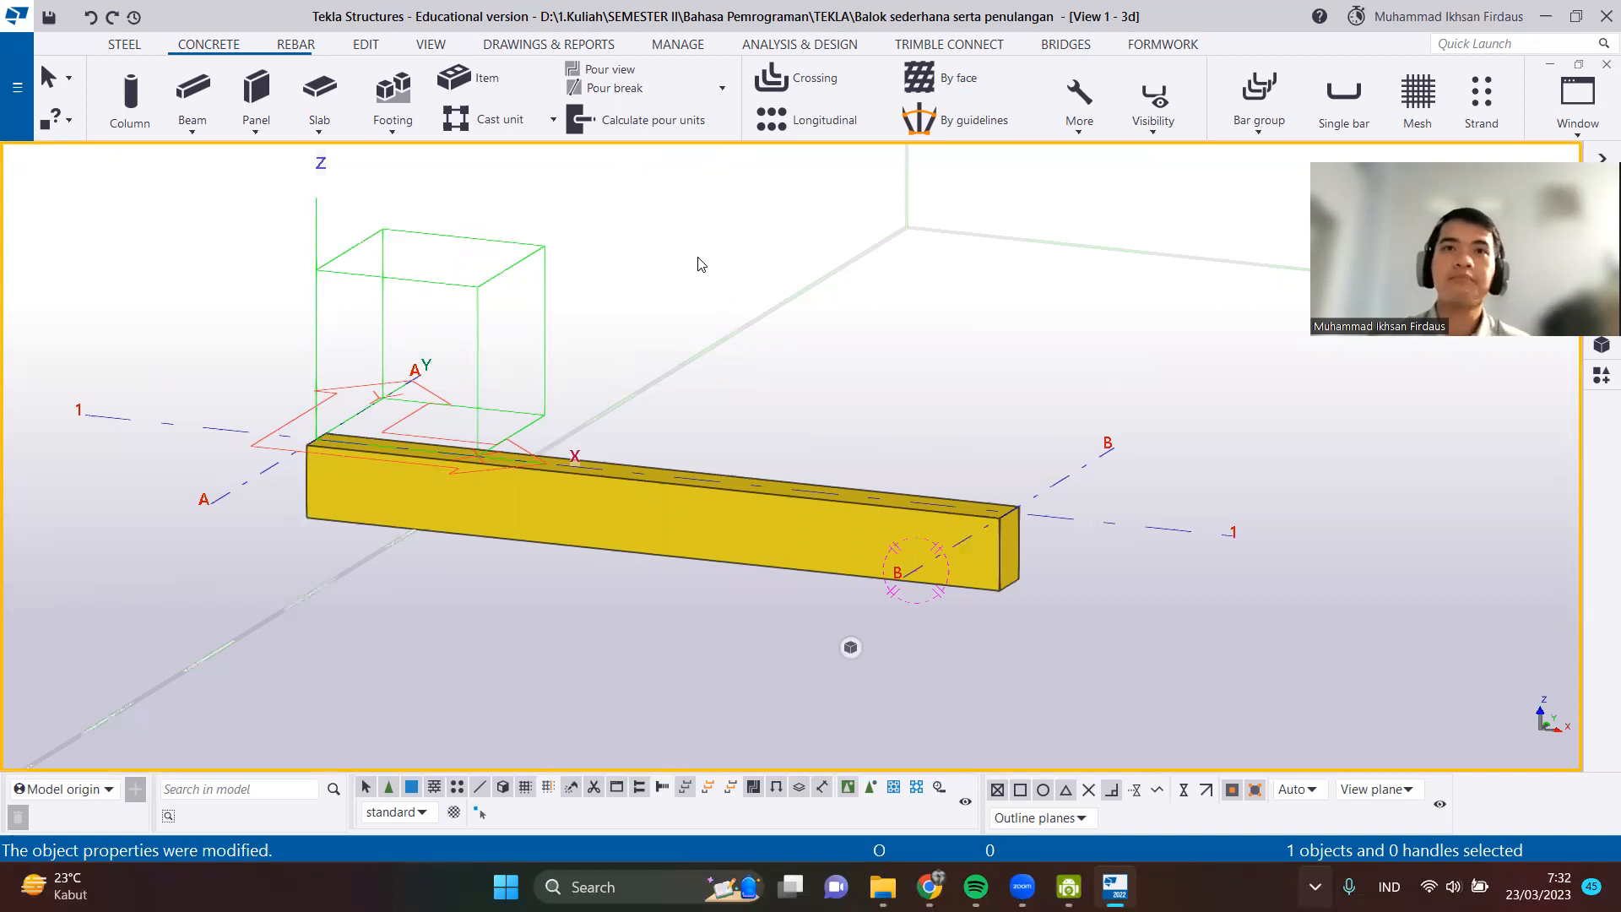
pyautogui.click(285, 43)
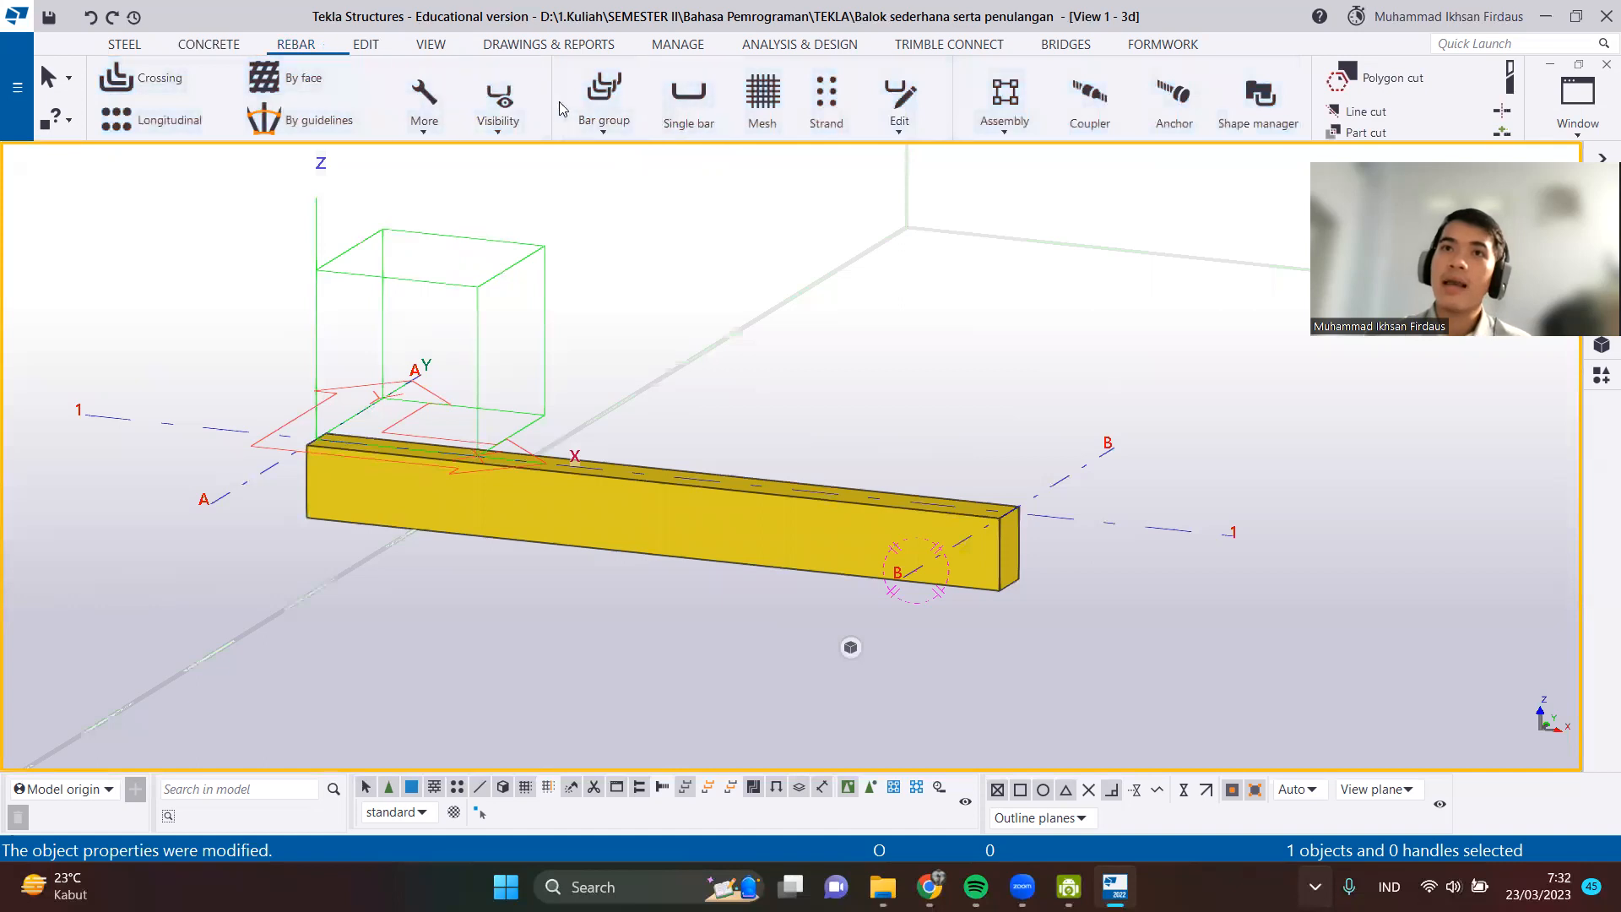
pyautogui.click(603, 123)
pyautogui.click(631, 162)
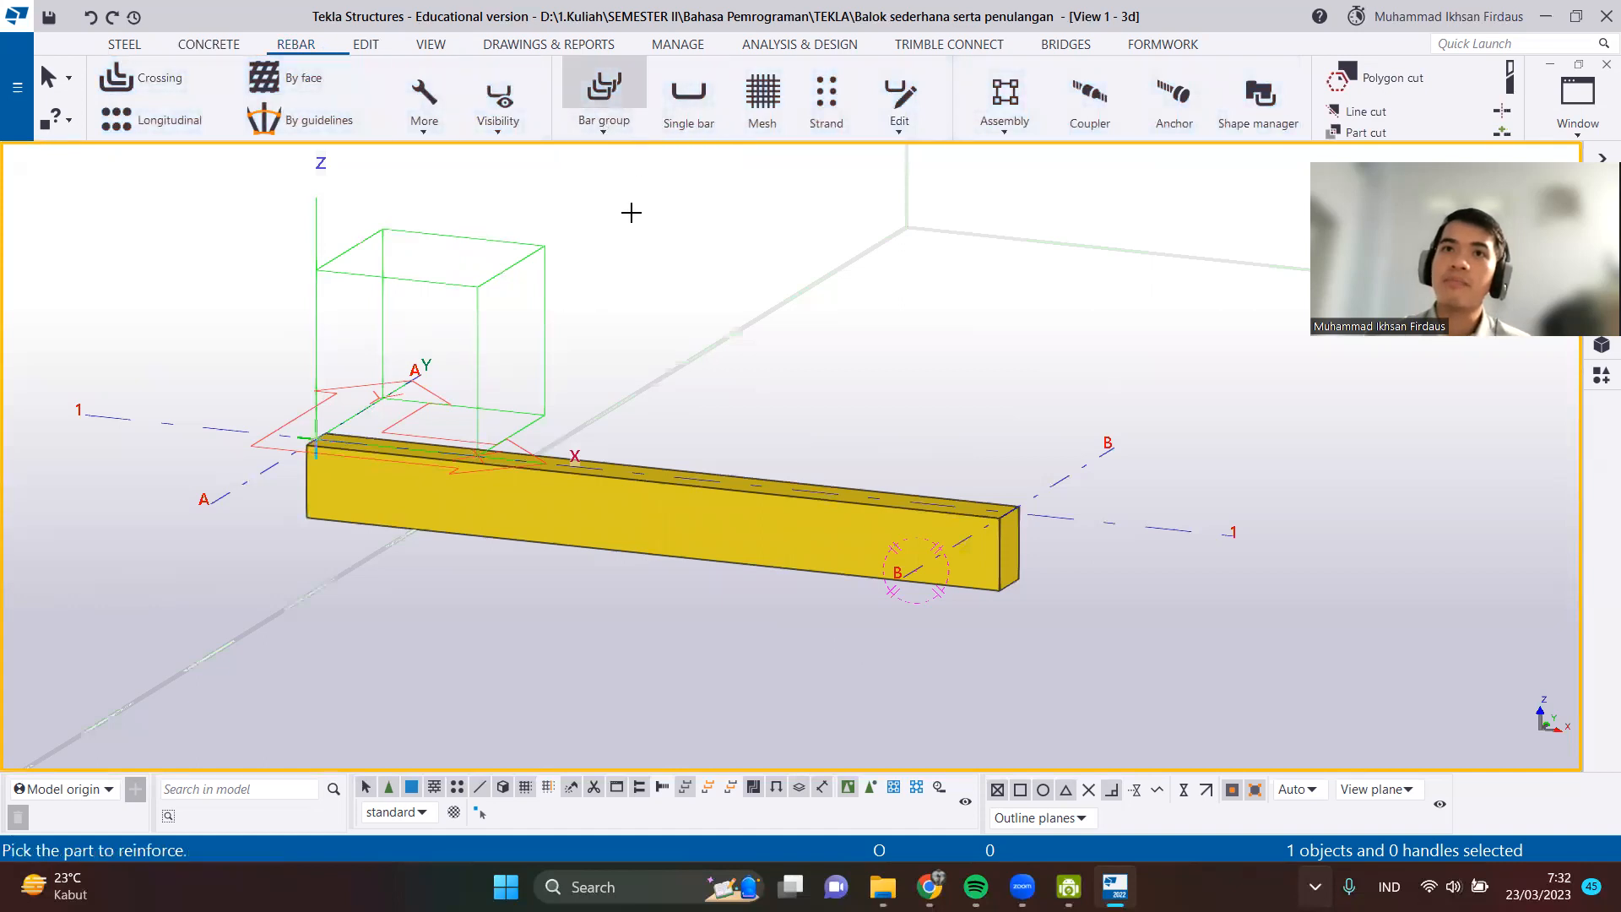
pyautogui.click(441, 514)
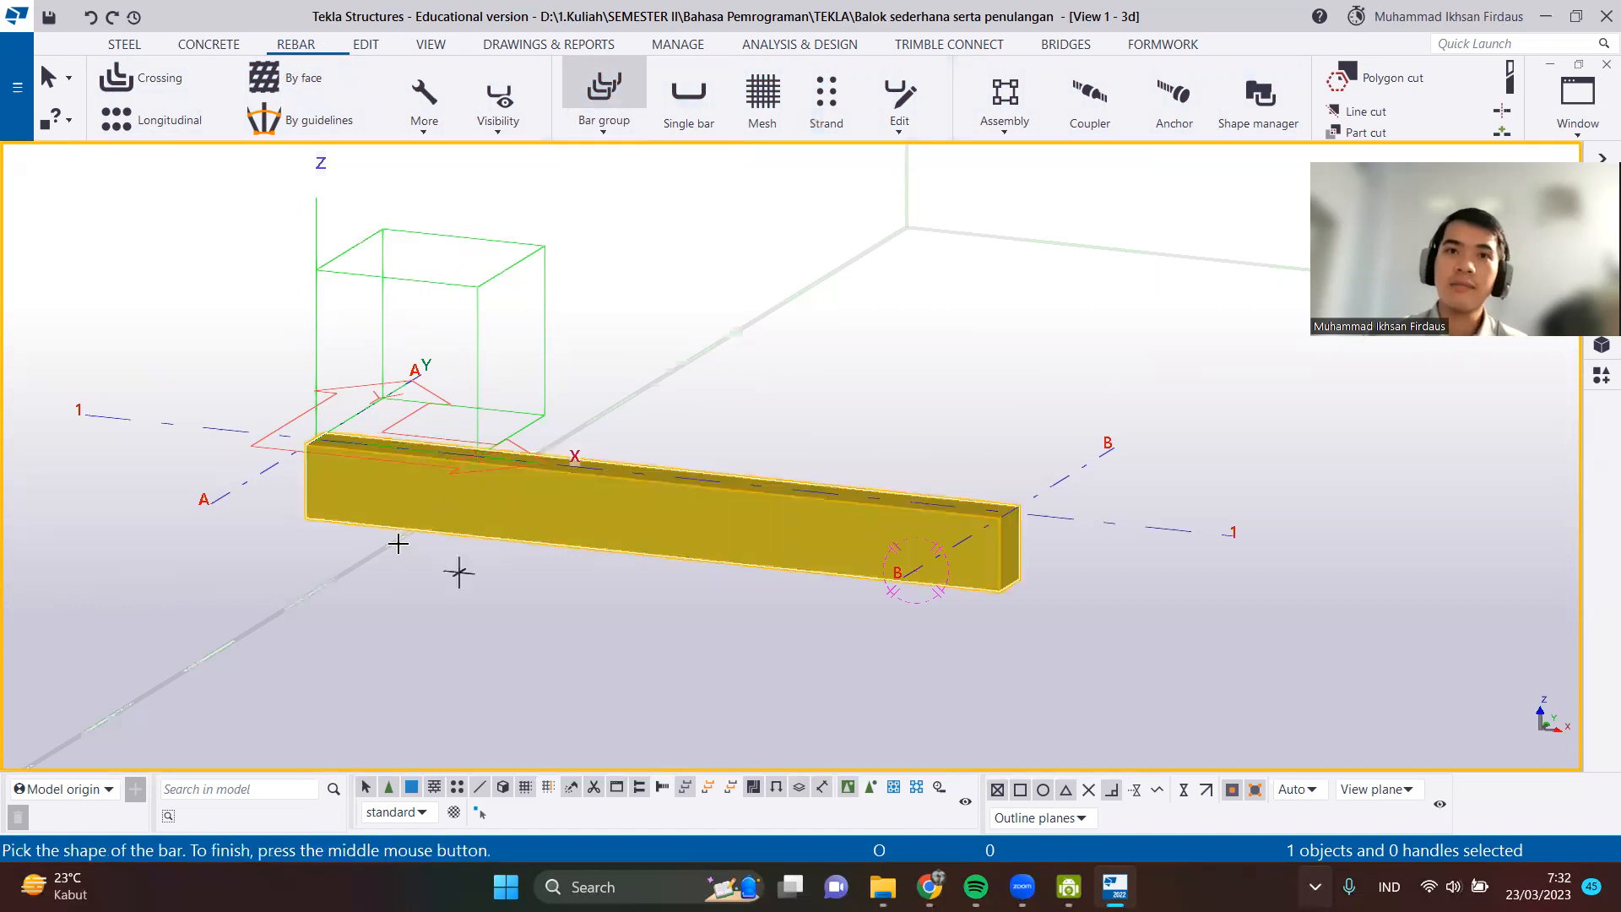
pyautogui.scroll(5, 329, 490)
pyautogui.scroll(3, 290, 478)
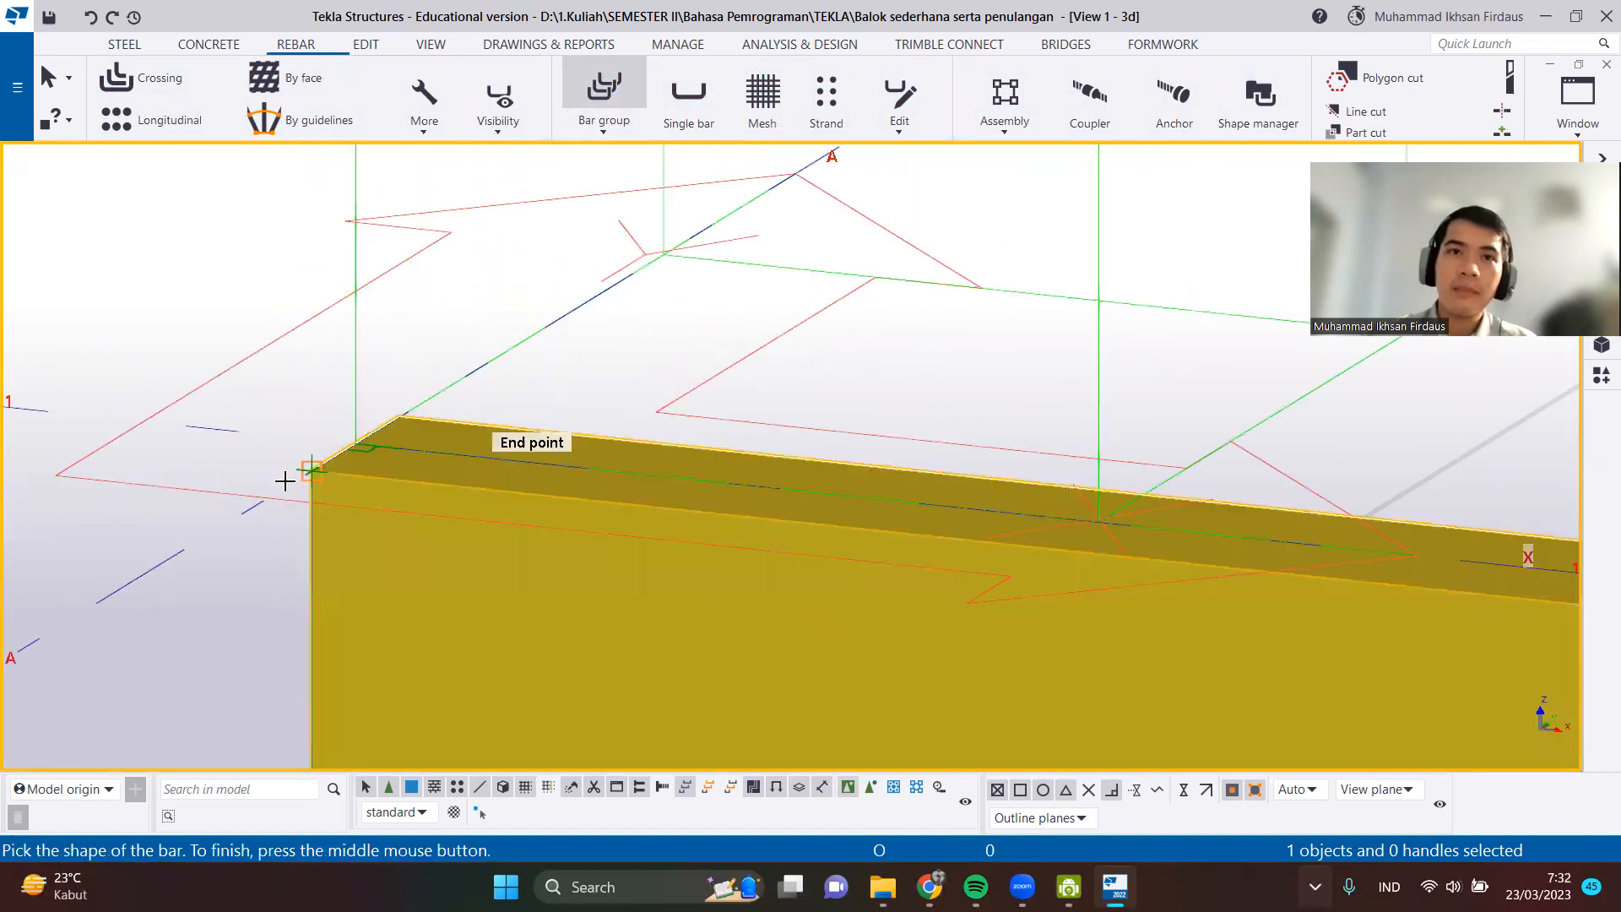
pyautogui.click(311, 470)
pyautogui.scroll(-3, 583, 608)
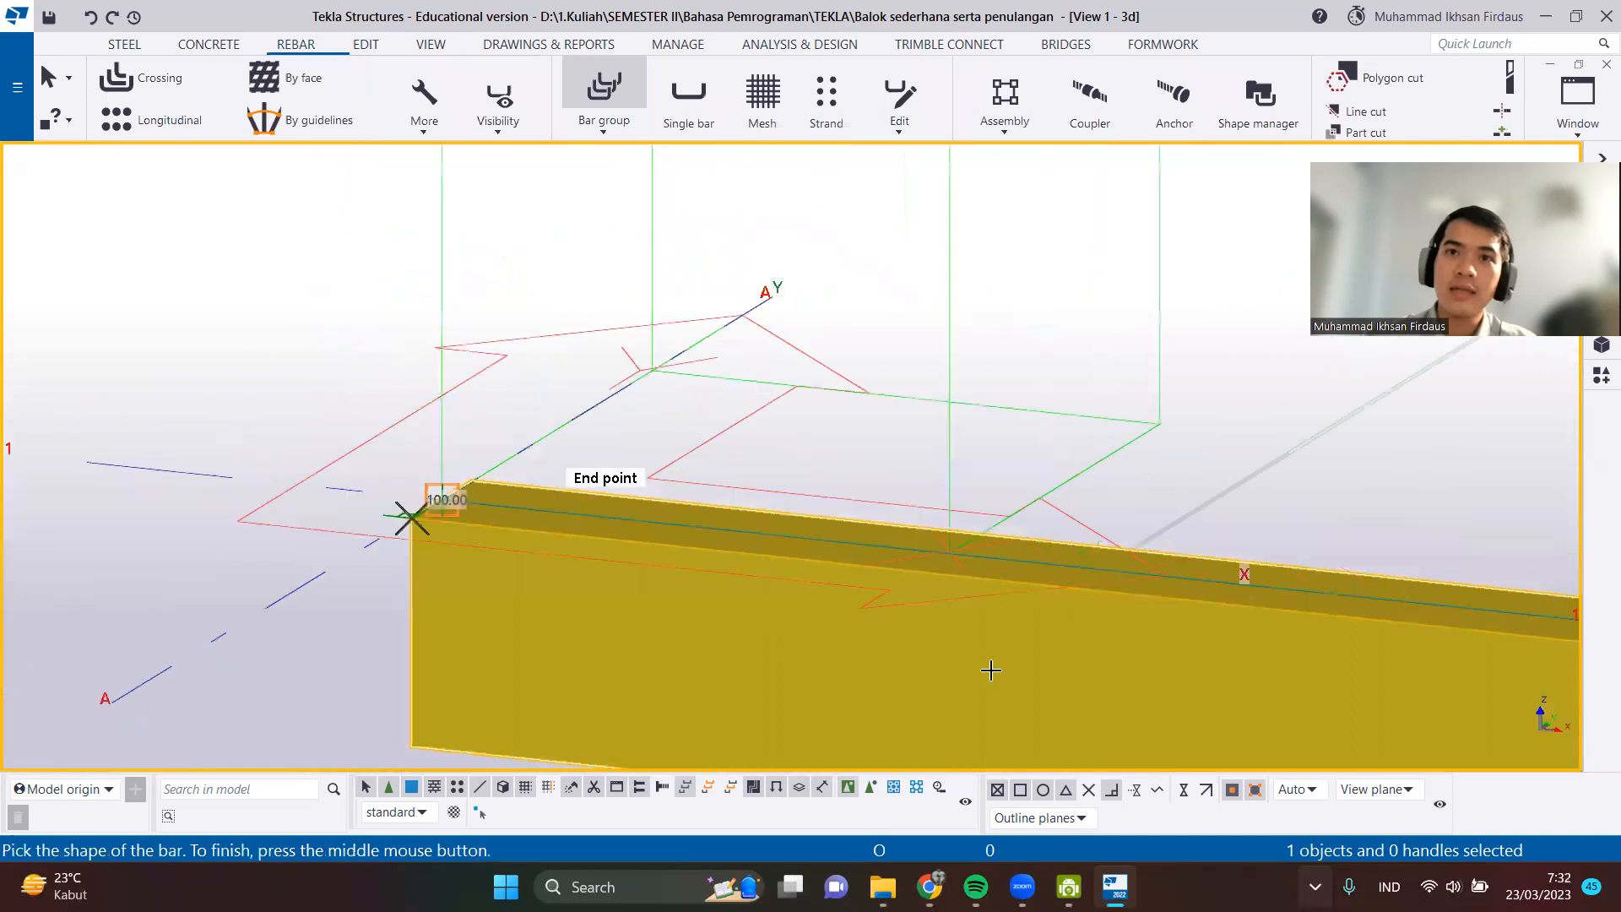
pyautogui.moveTo(1322, 677); pyautogui.dragTo(850, 585, button='middle')
pyautogui.scroll(-2, 844, 588)
pyautogui.moveTo(1236, 633); pyautogui.dragTo(582, 575, button='middle')
pyautogui.scroll(2, 1169, 590)
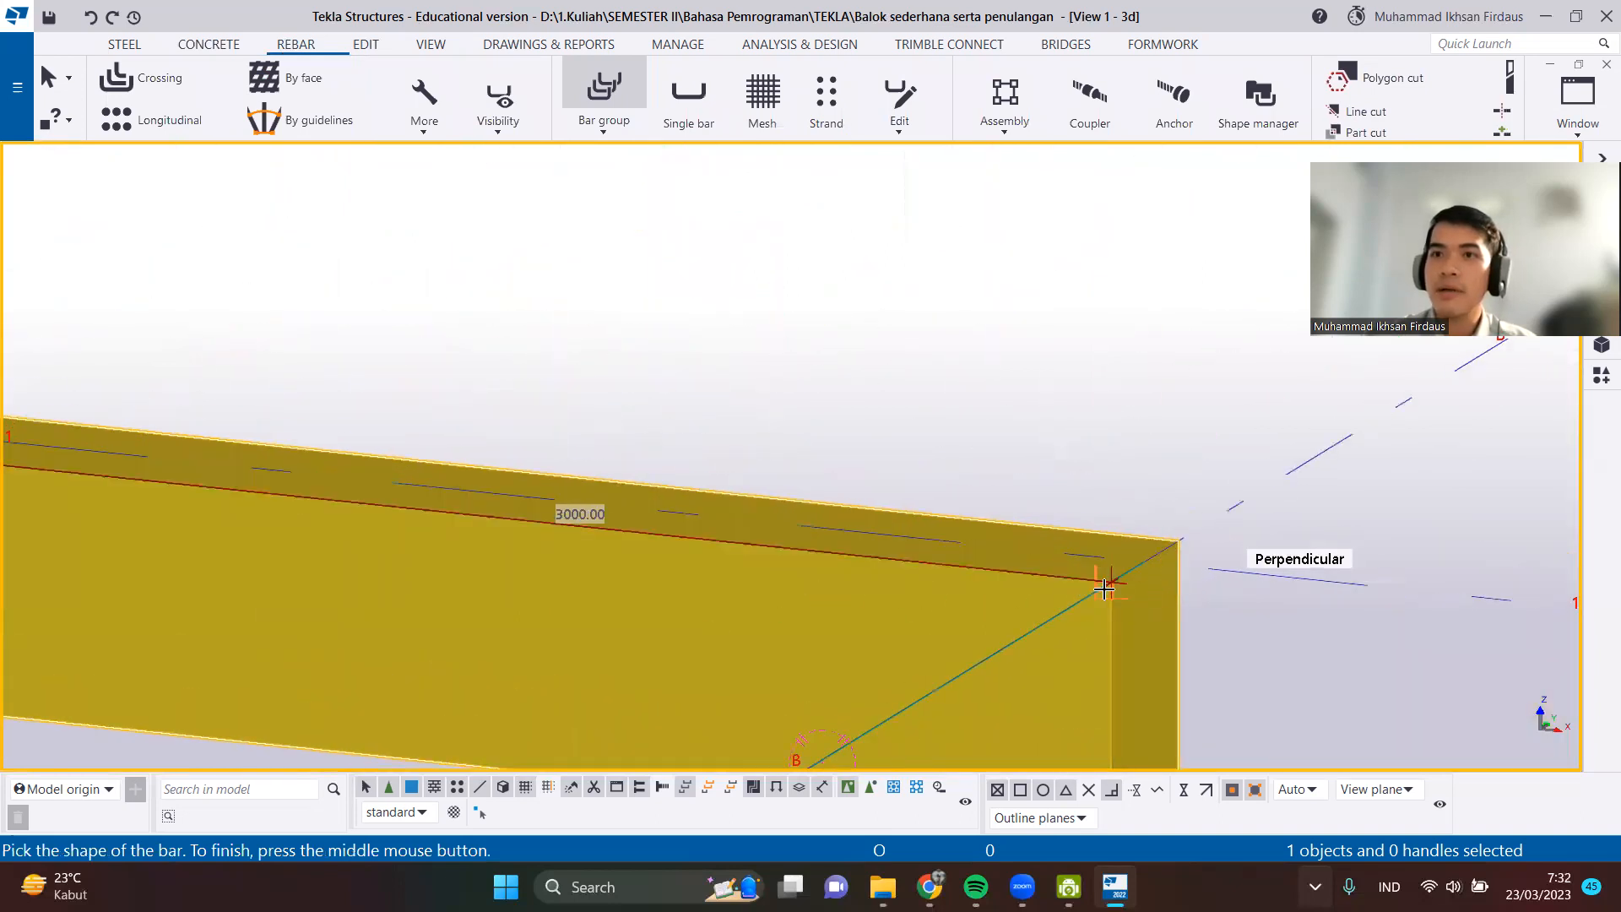
pyautogui.click(1104, 588)
pyautogui.scroll(-5, 1110, 595)
pyautogui.middleClick(1163, 707)
pyautogui.moveTo(1188, 708); pyautogui.dragTo(988, 709, button='middle')
pyautogui.scroll(4, 993, 707)
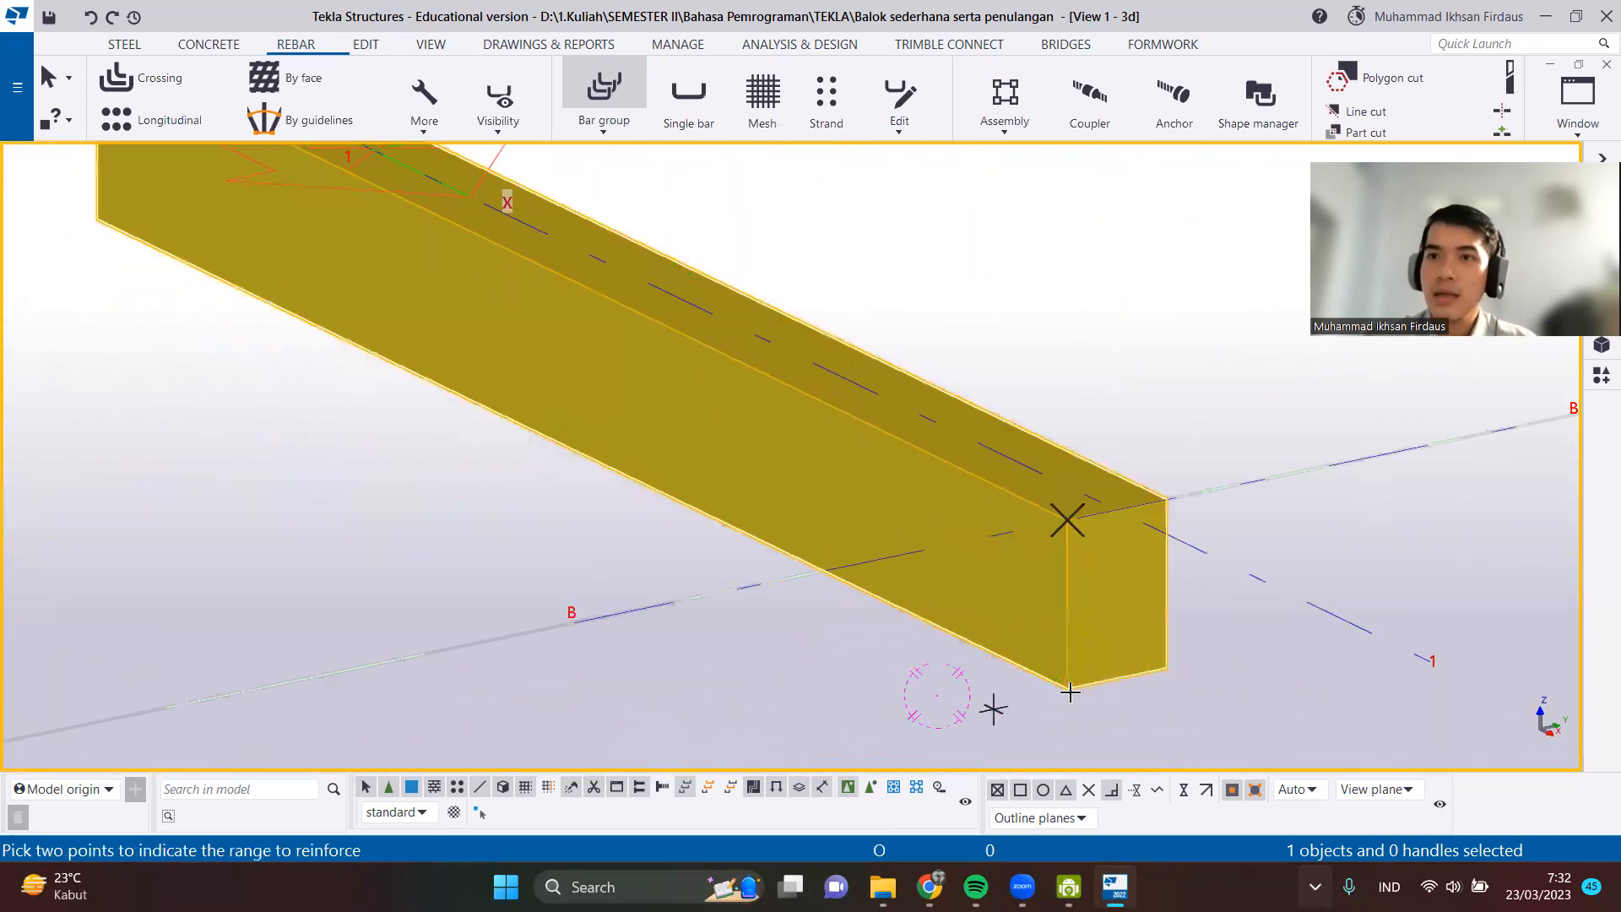
pyautogui.scroll(2, 1068, 692)
pyautogui.click(1066, 690)
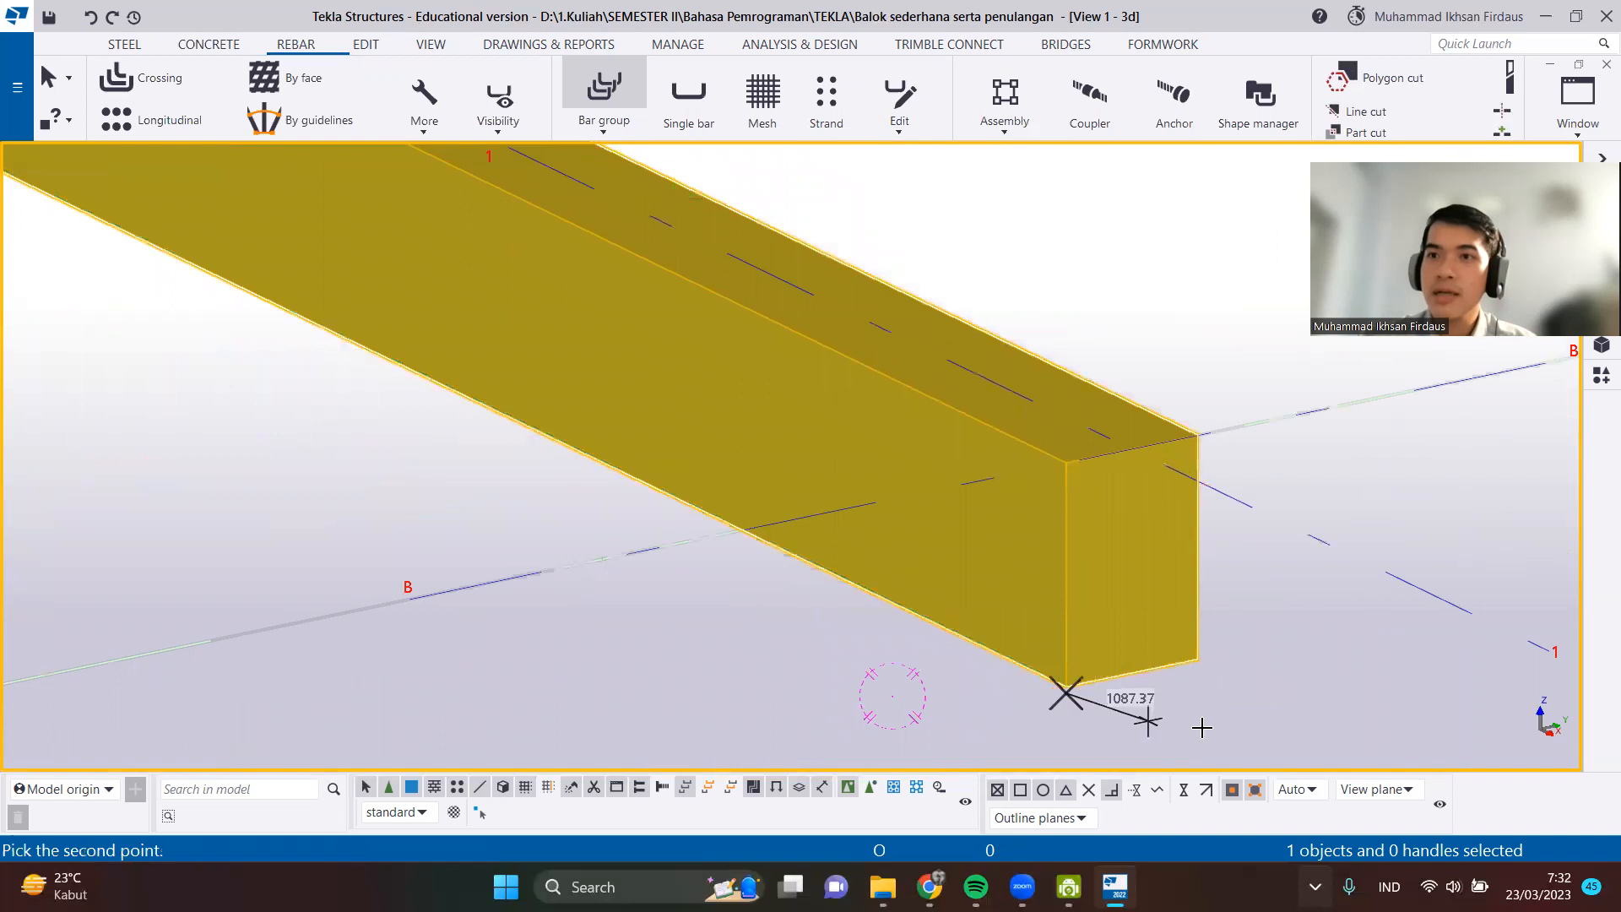
pyautogui.scroll(2, 1200, 712)
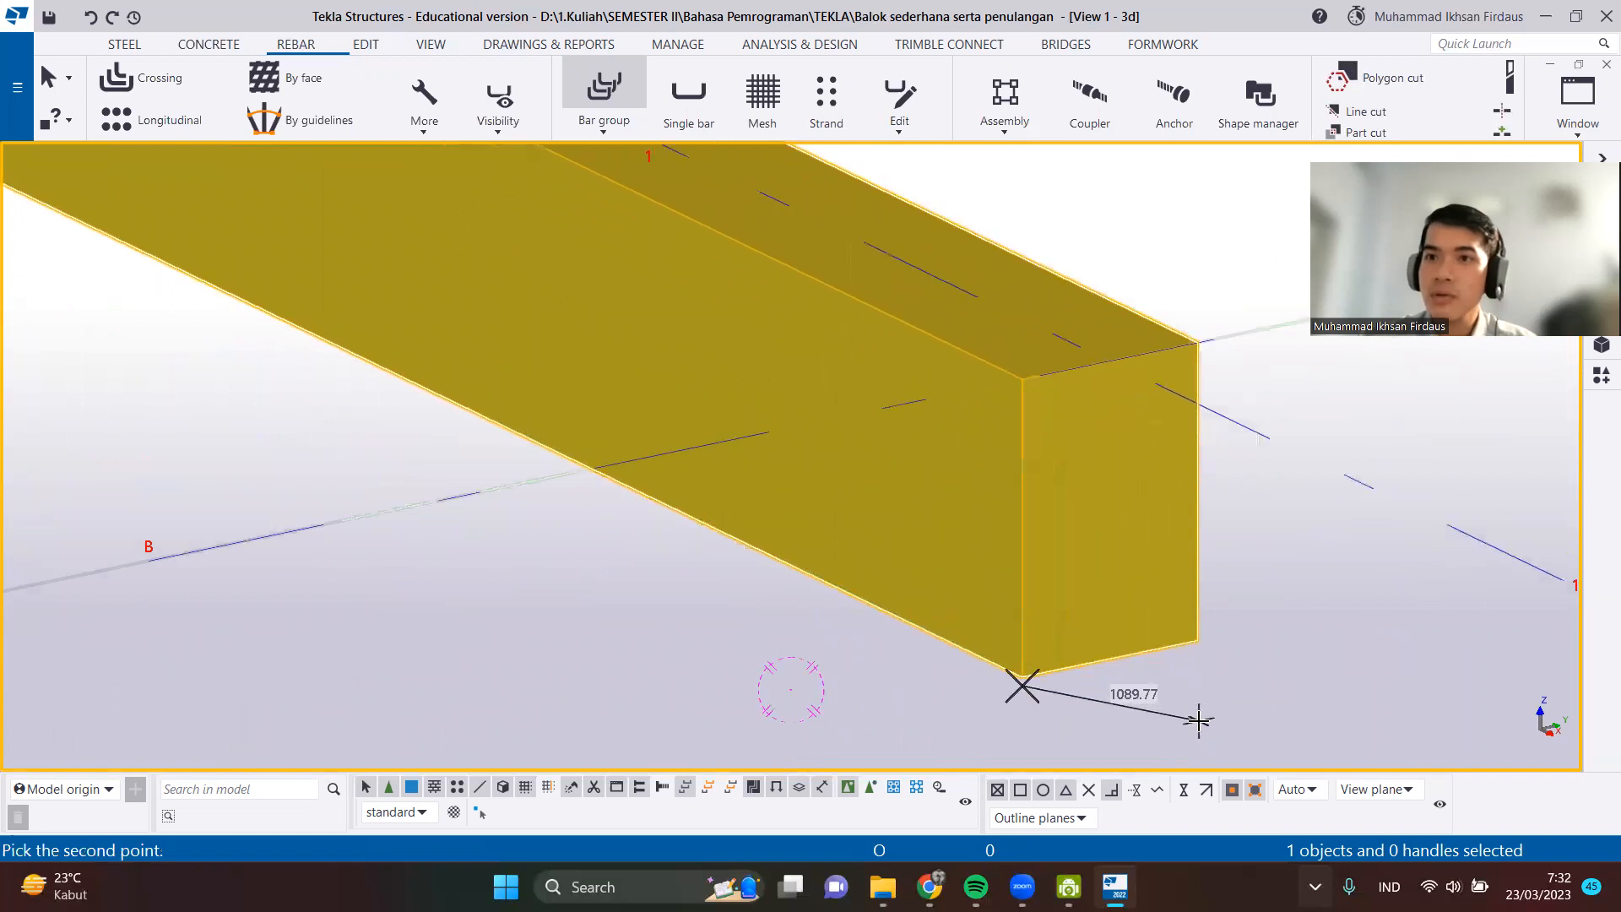
pyautogui.press('Escape')
pyautogui.scroll(-2, 1042, 649)
pyautogui.moveTo(828, 488); pyautogui.dragTo(946, 499, button='middle')
pyautogui.scroll(-1, 911, 460)
pyautogui.scroll(-1, 910, 464)
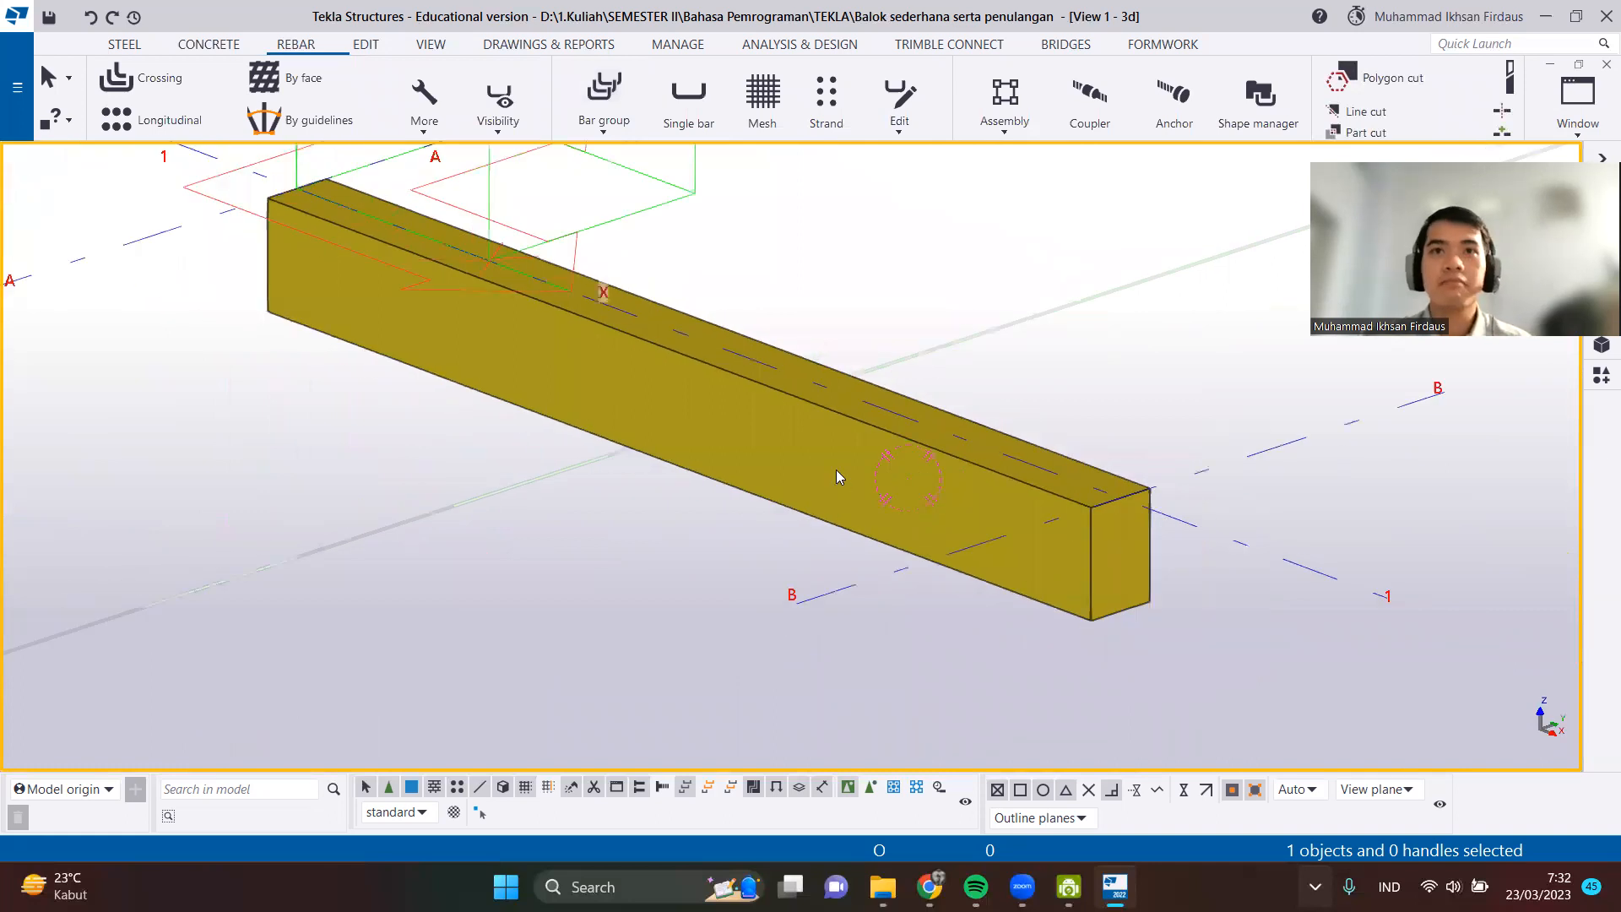
pyautogui.rightClick(526, 563)
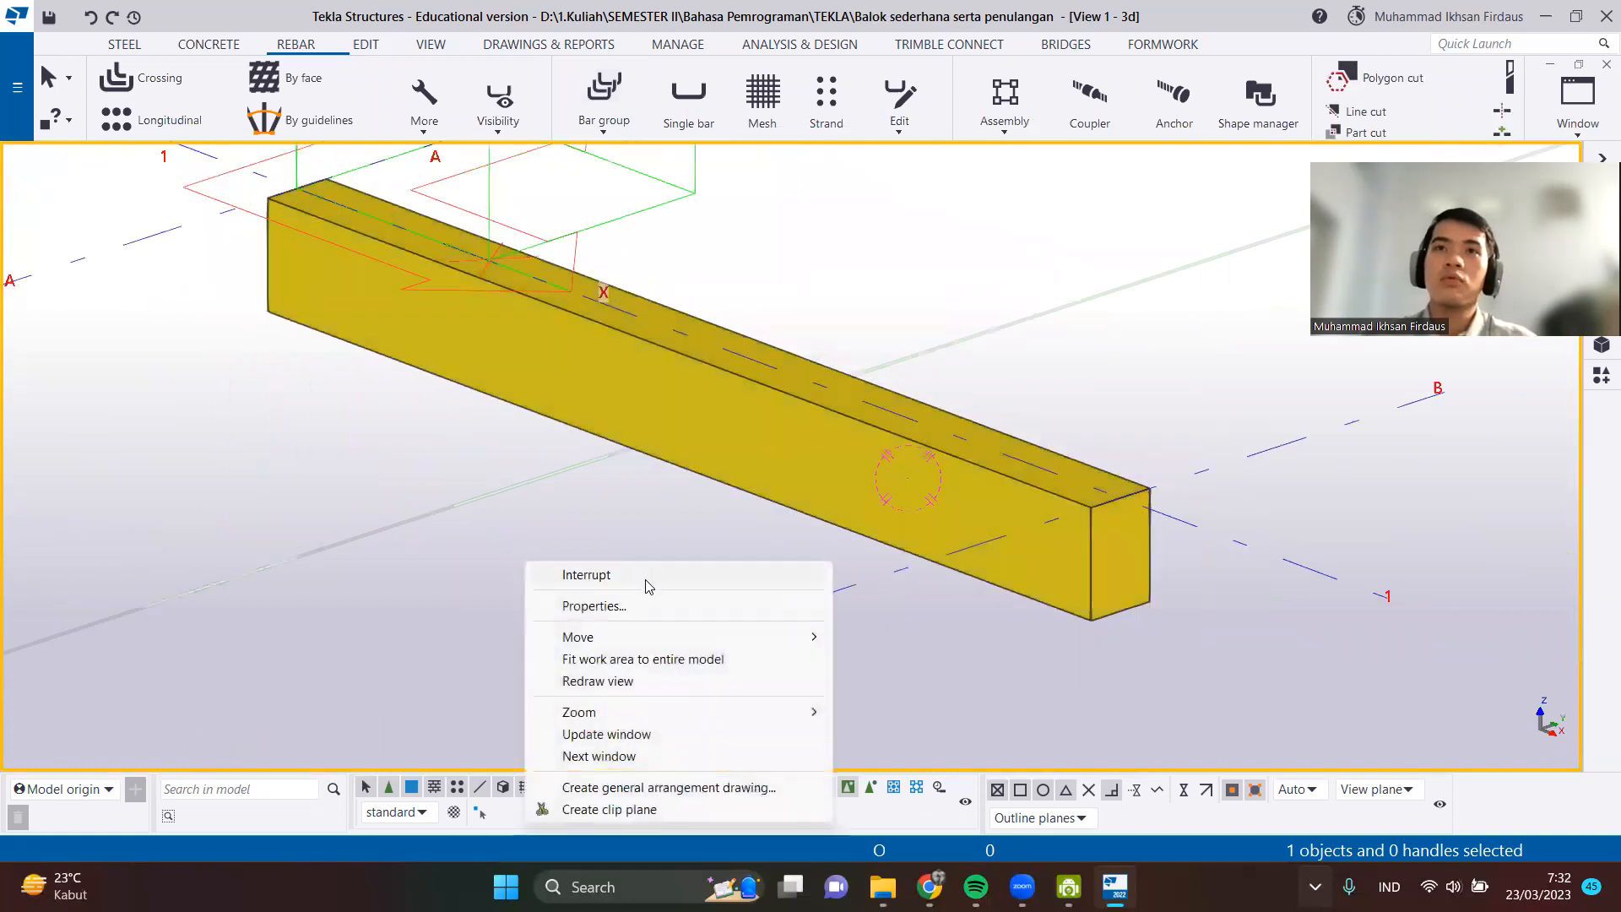
pyautogui.click(647, 586)
# Start a bar group on the concrete beam and define its bar shape along the upper front edge, from the line A end to the line B end.
pyautogui.click(603, 129)
pyautogui.click(625, 161)
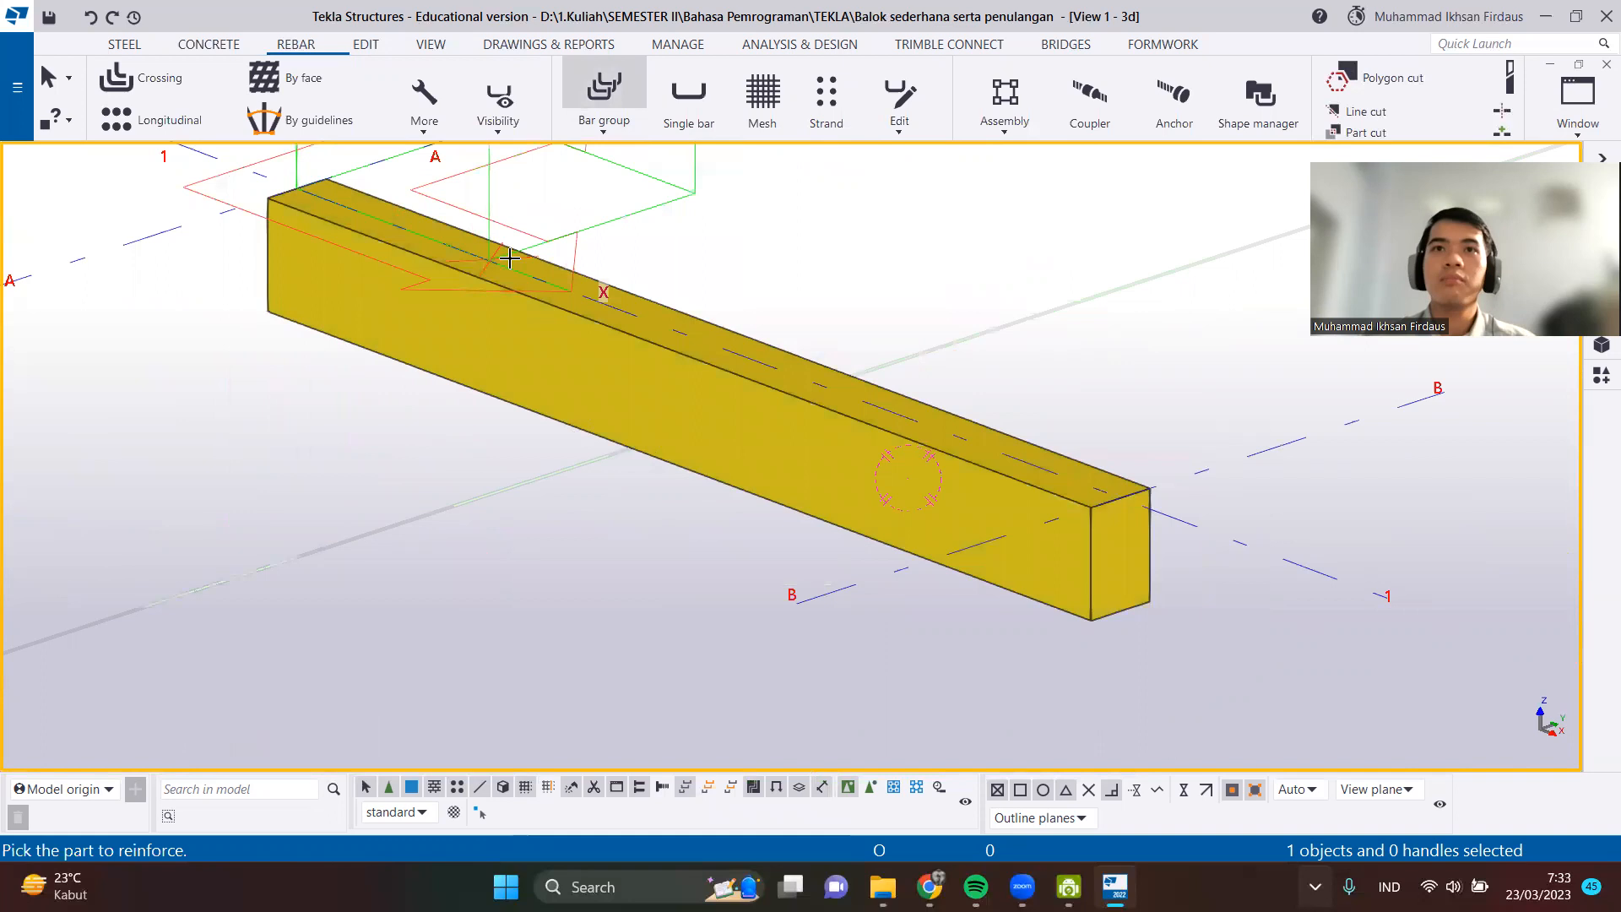
pyautogui.click(362, 329)
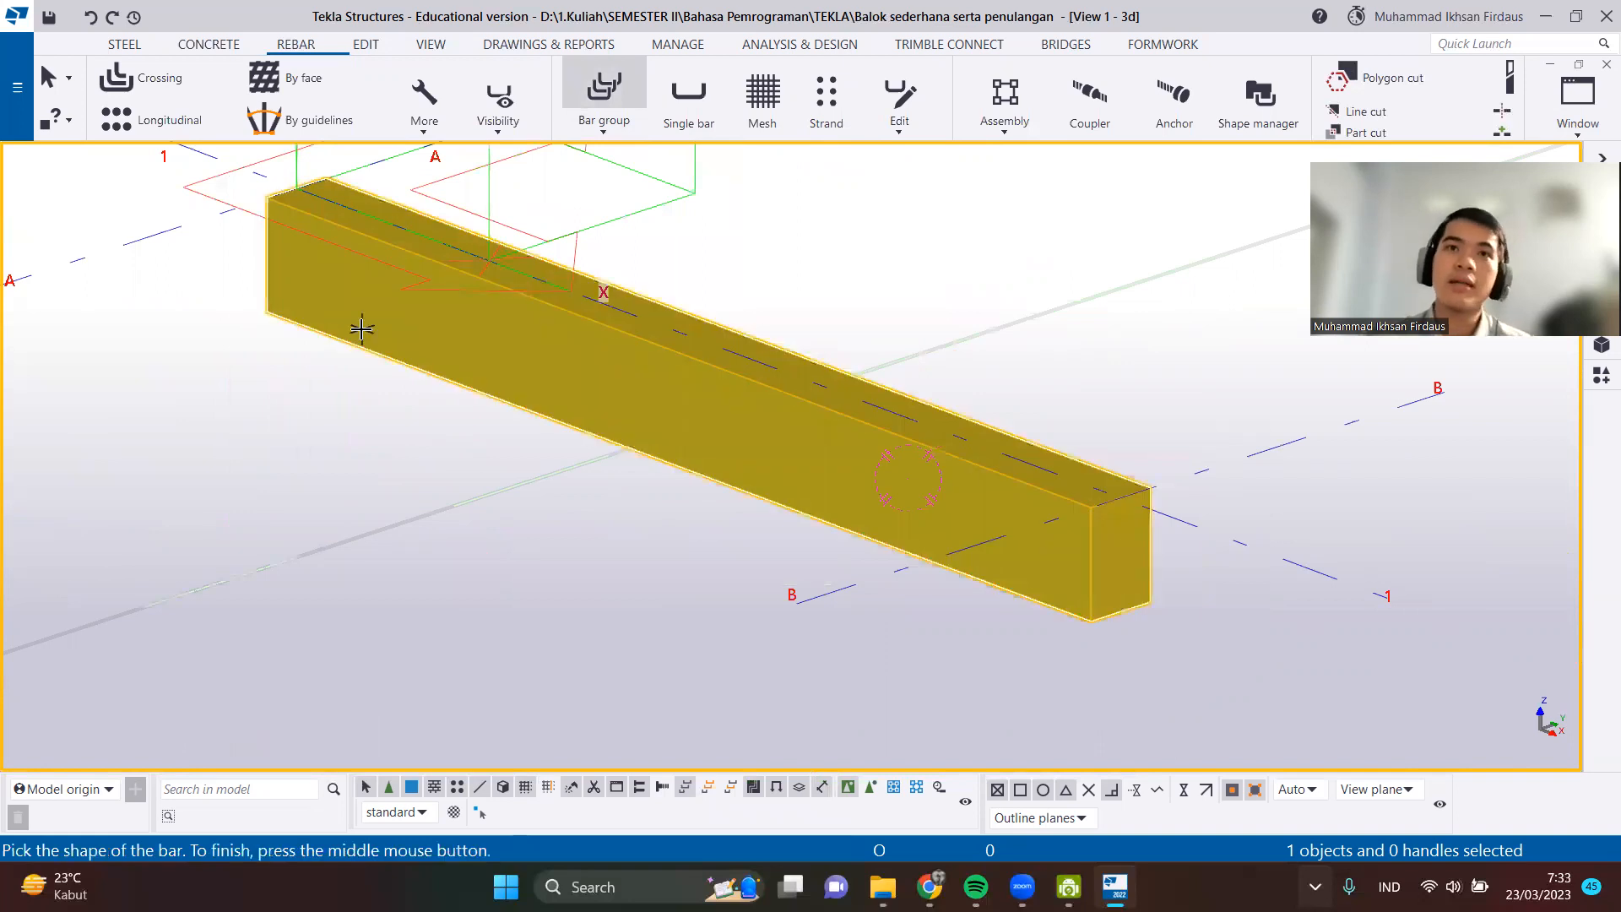
pyautogui.scroll(4, 305, 178)
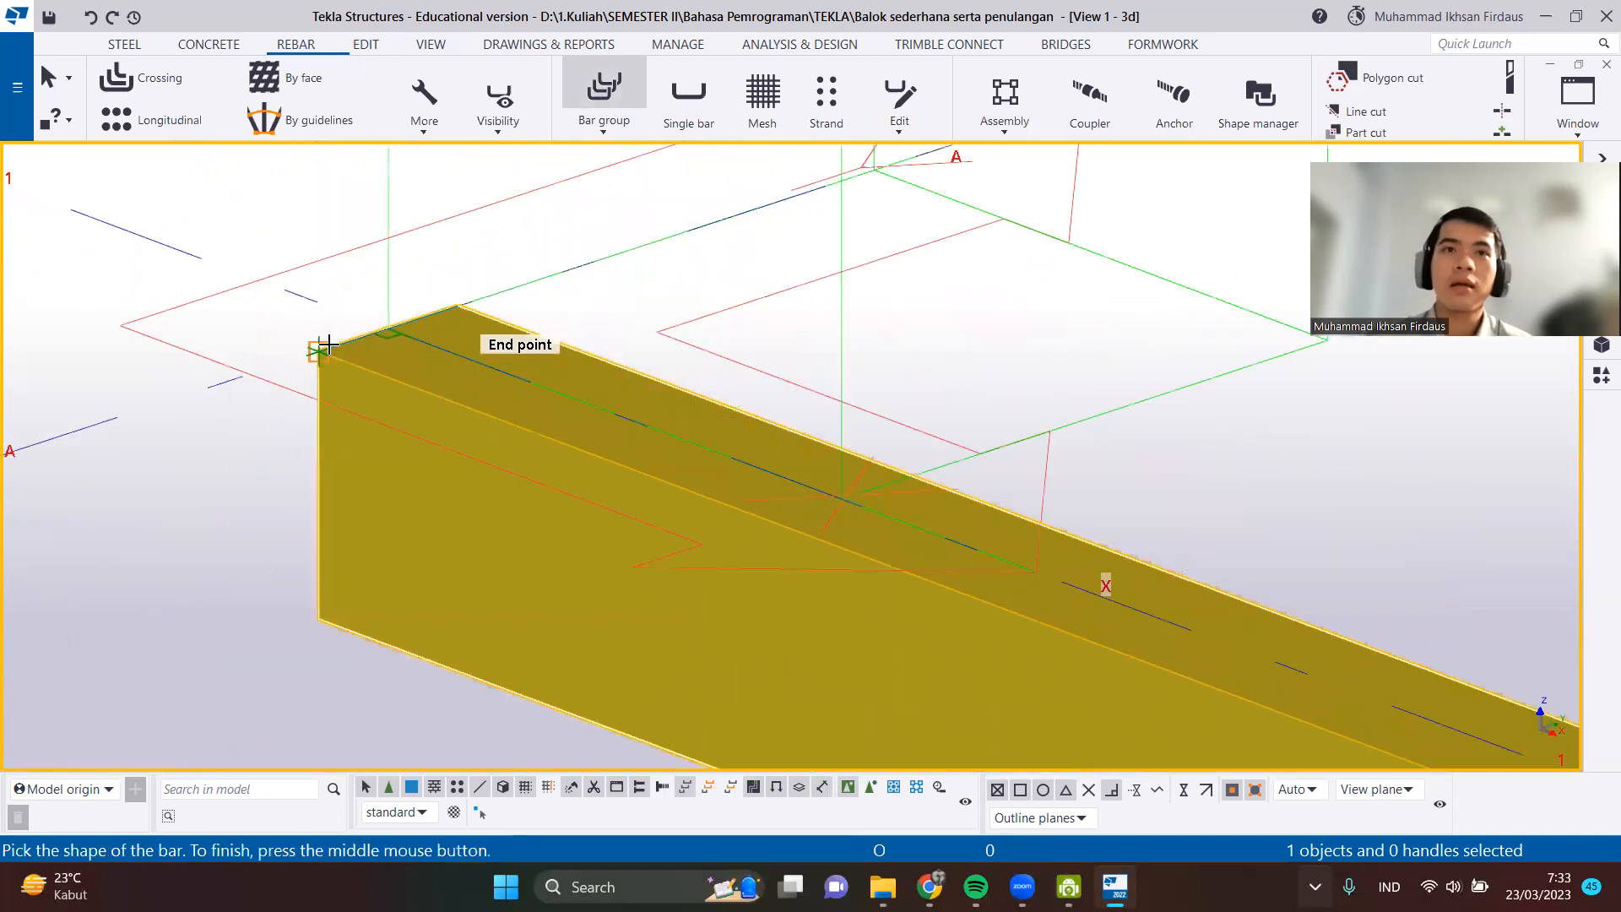
pyautogui.scroll(5, 330, 344)
pyautogui.click(304, 351)
pyautogui.scroll(-7, 426, 513)
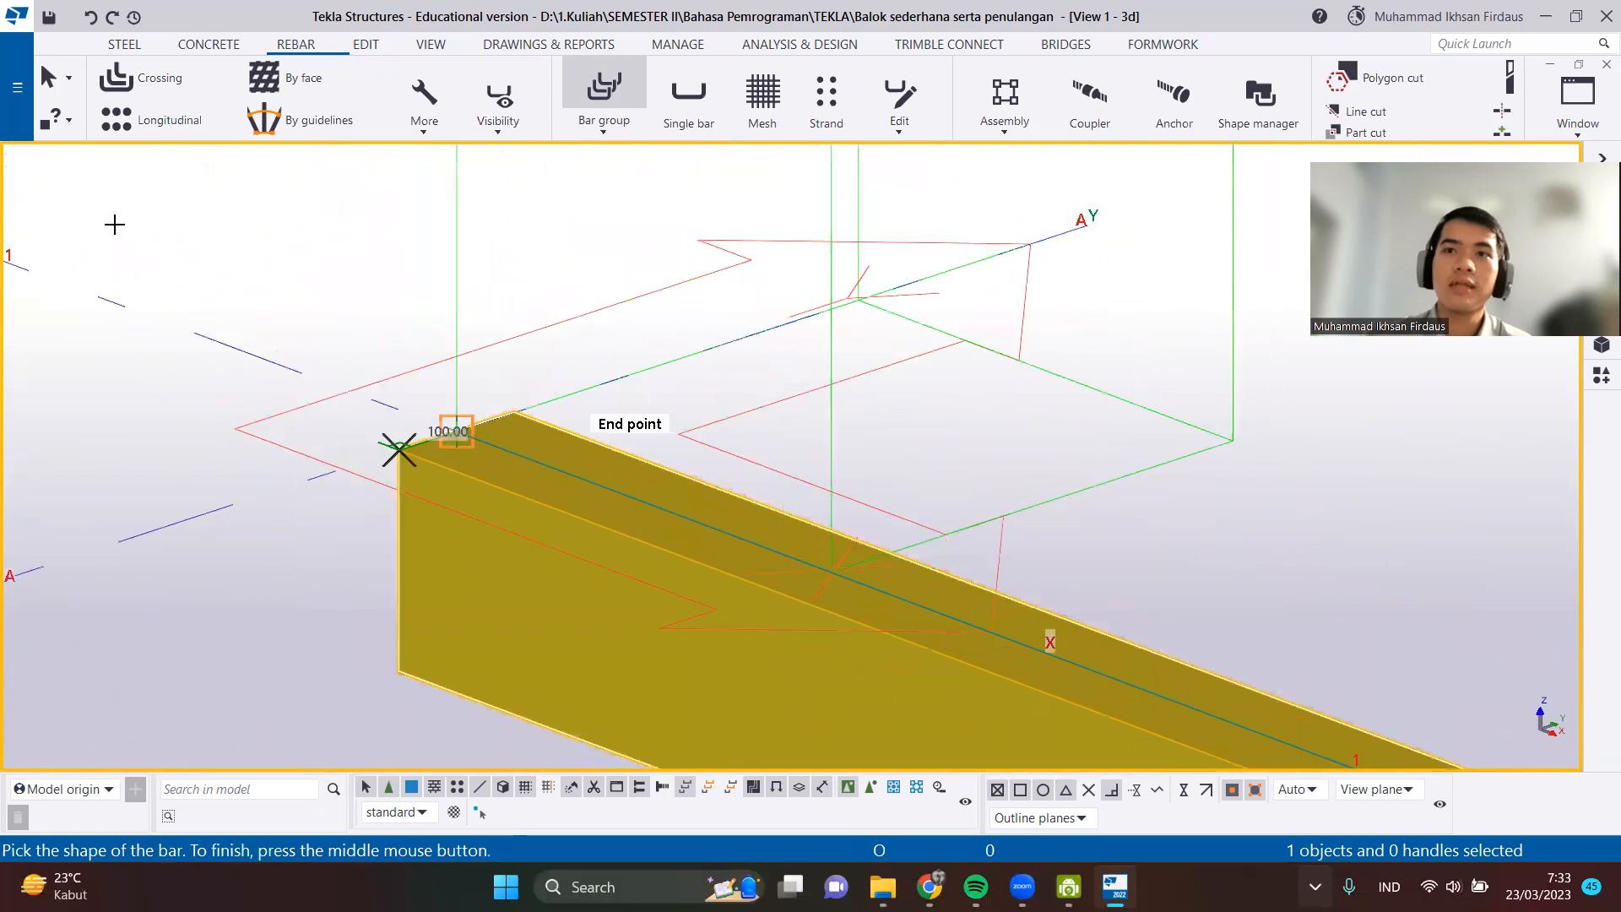
pyautogui.moveTo(815, 697); pyautogui.dragTo(114, 224, button='middle')
pyautogui.moveTo(615, 462); pyautogui.dragTo(265, 407, button='middle')
pyautogui.scroll(1, 1077, 537)
pyautogui.click(1001, 530)
pyautogui.scroll(-3, 1017, 548)
pyautogui.middleClick(943, 554)
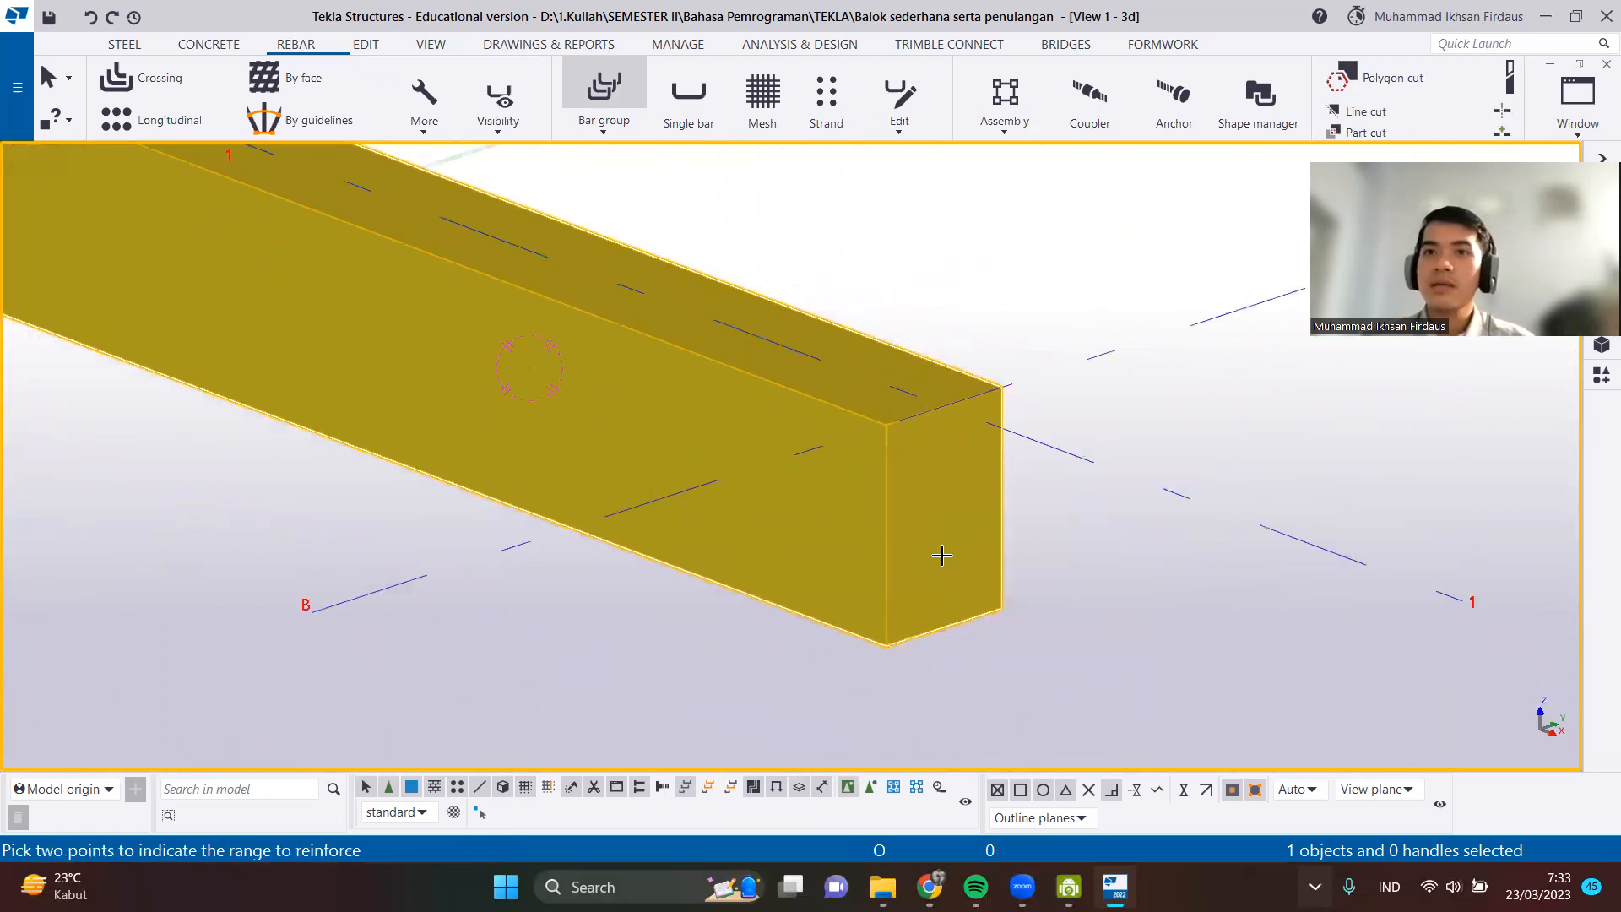
# Set the reinforcement range between the two lower corners of the beam's line B end and finish the bar group.
pyautogui.scroll(5, 889, 646)
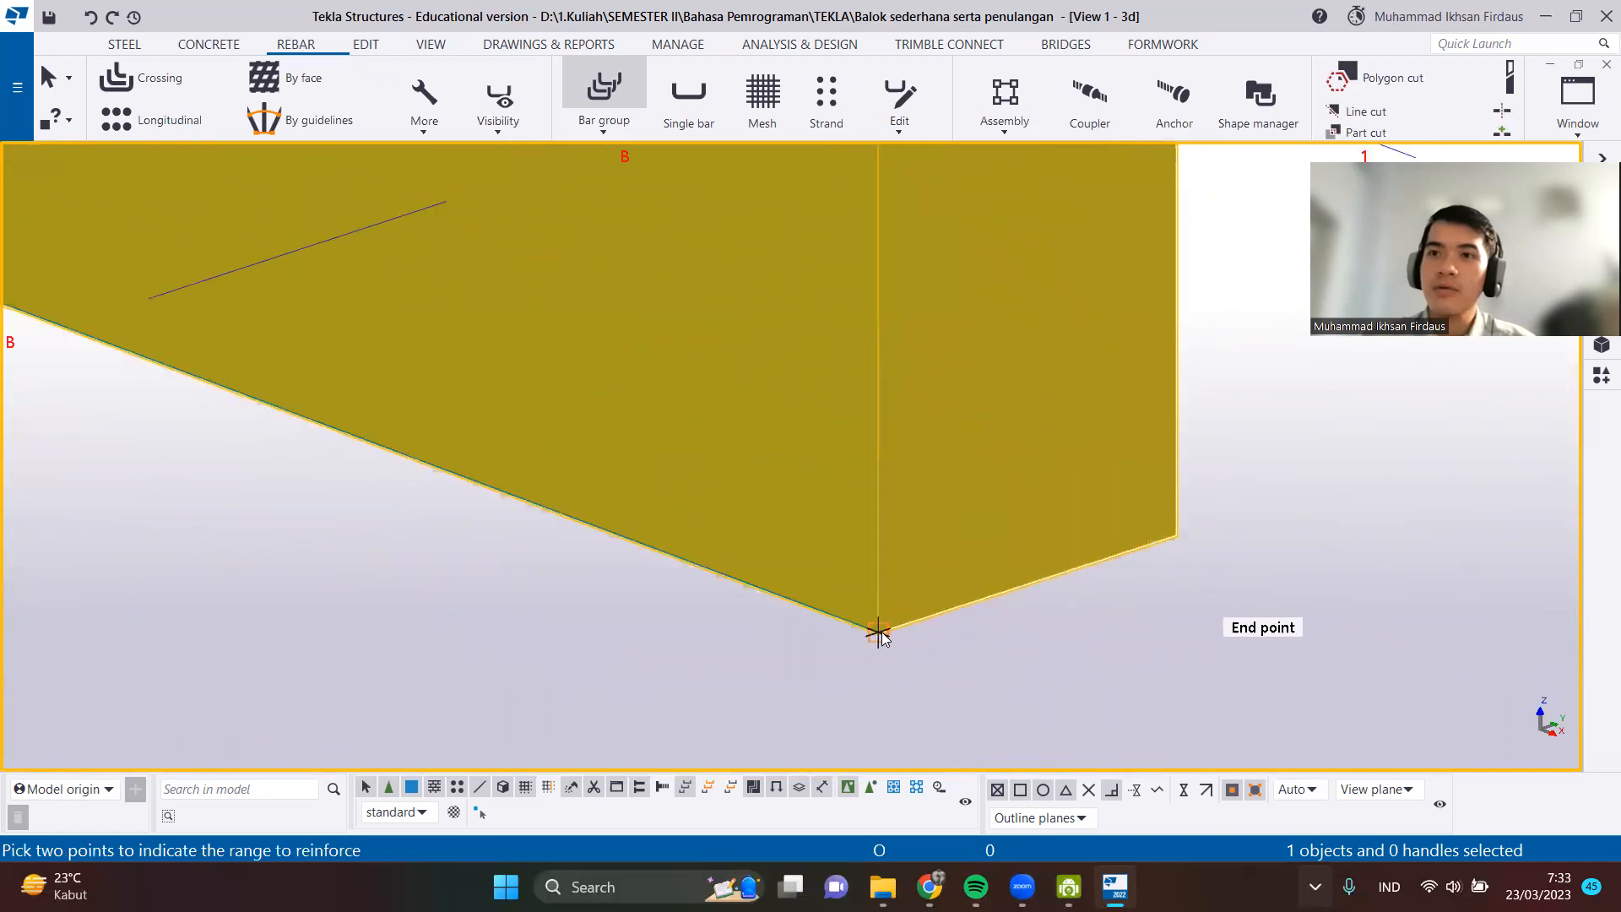
pyautogui.click(878, 633)
pyautogui.click(1175, 534)
pyautogui.scroll(-2, 1193, 554)
pyautogui.scroll(-3, 1193, 554)
pyautogui.scroll(-2, 759, 398)
pyautogui.scroll(1, 904, 391)
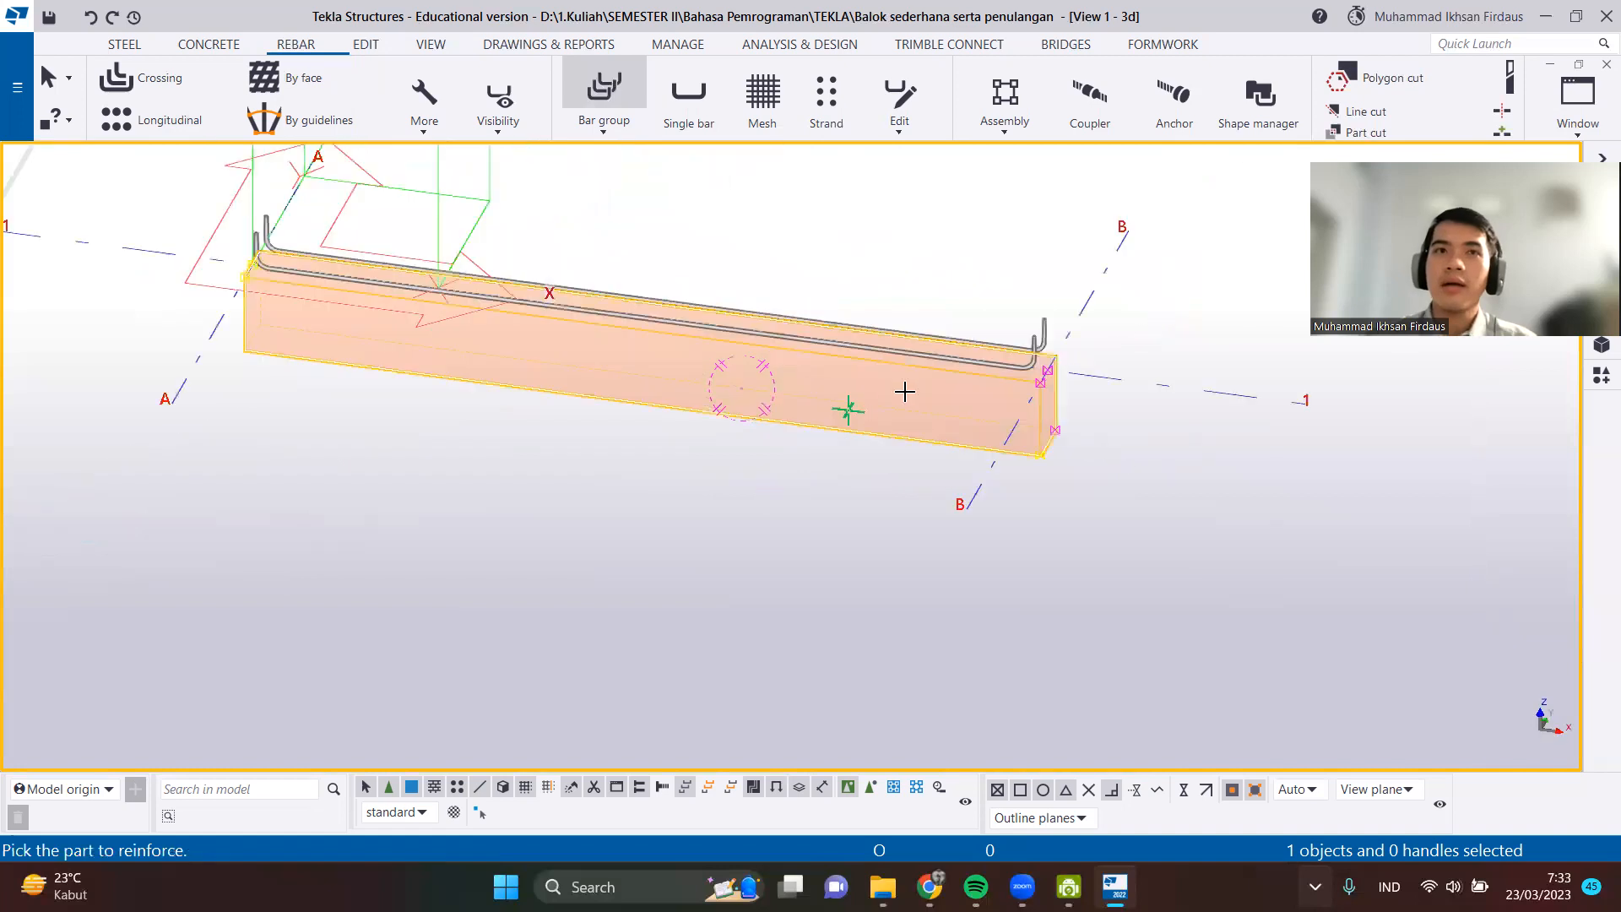
pyautogui.press('Escape')
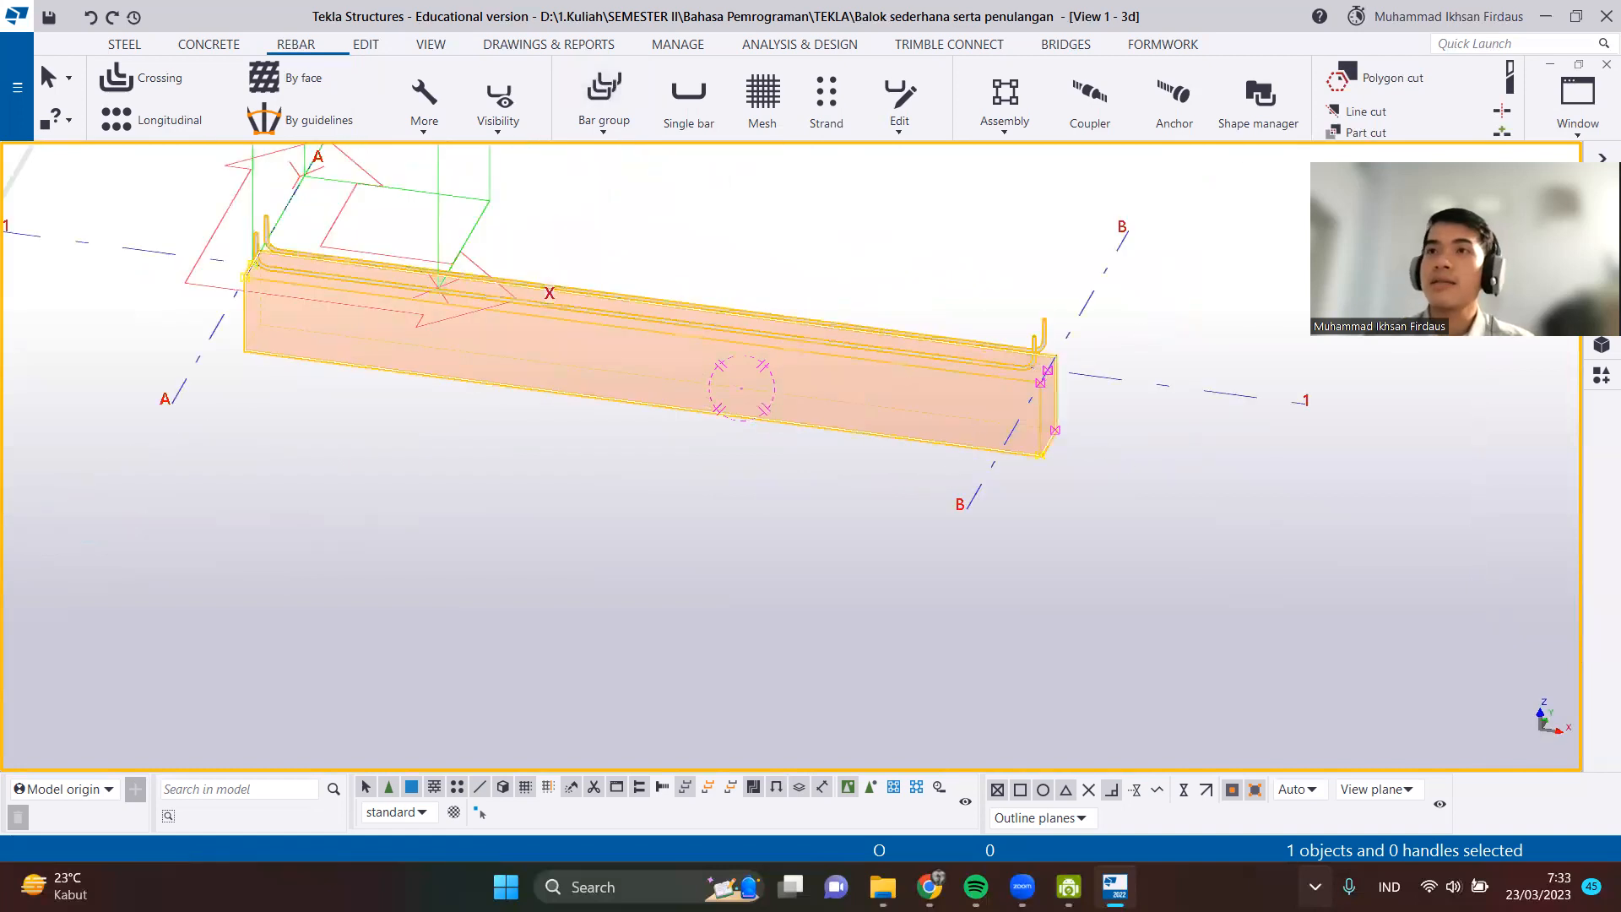
# Open the rebar group's properties and enter "Tulangan tekan" as both the property settings name and the rebar name.
pyautogui.moveTo(1476, 155); pyautogui.dragTo(1448, 22)
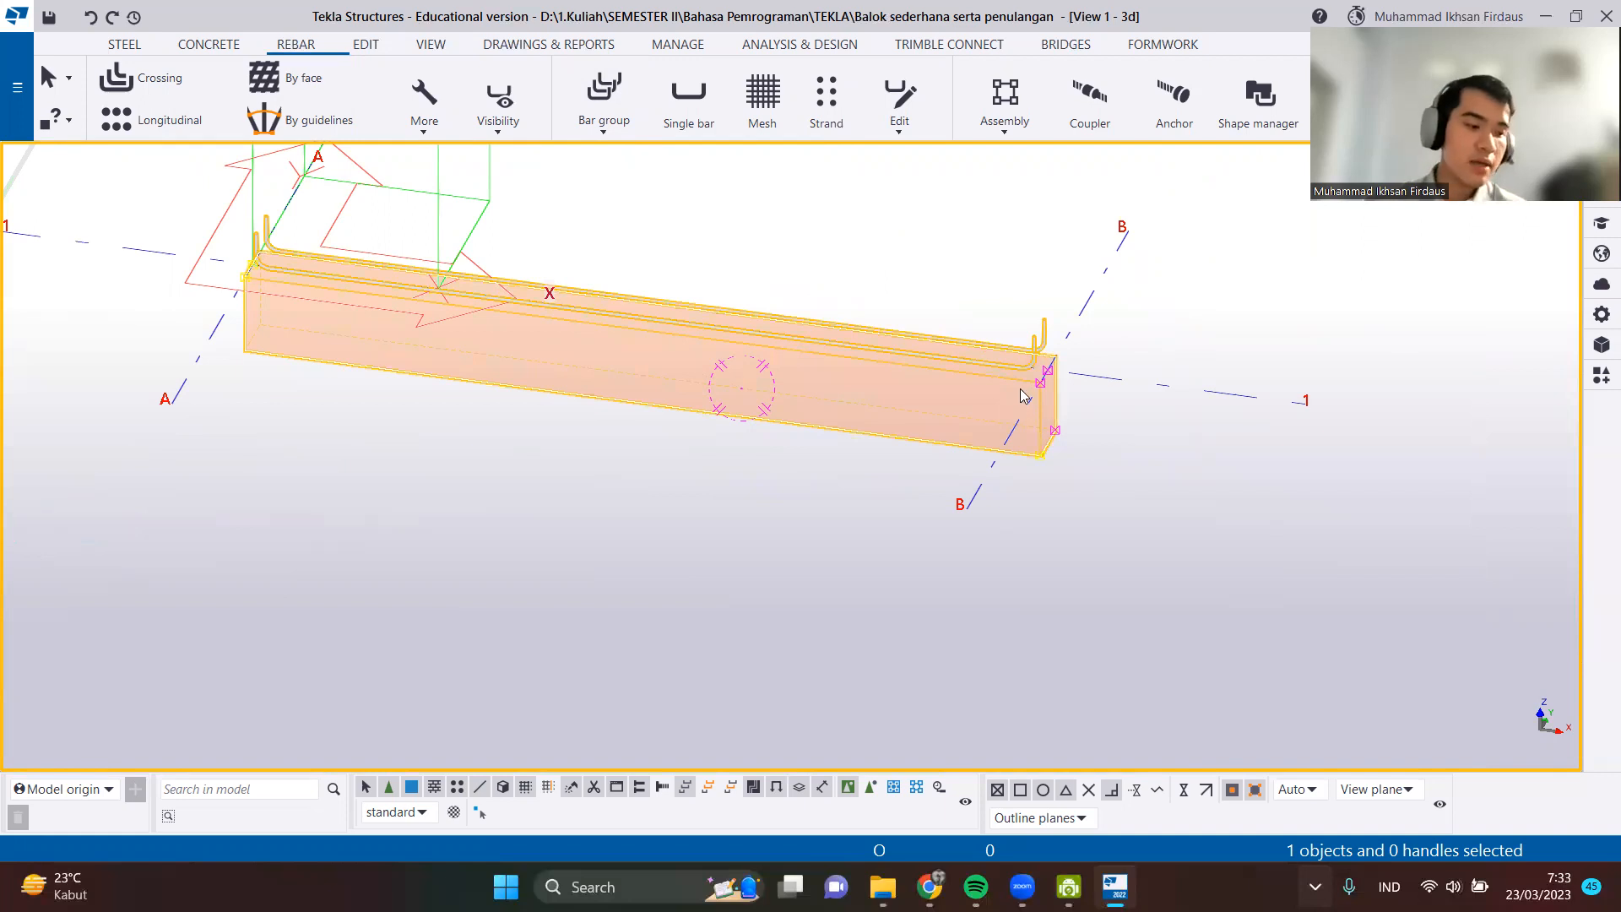
pyautogui.scroll(2, 1055, 346)
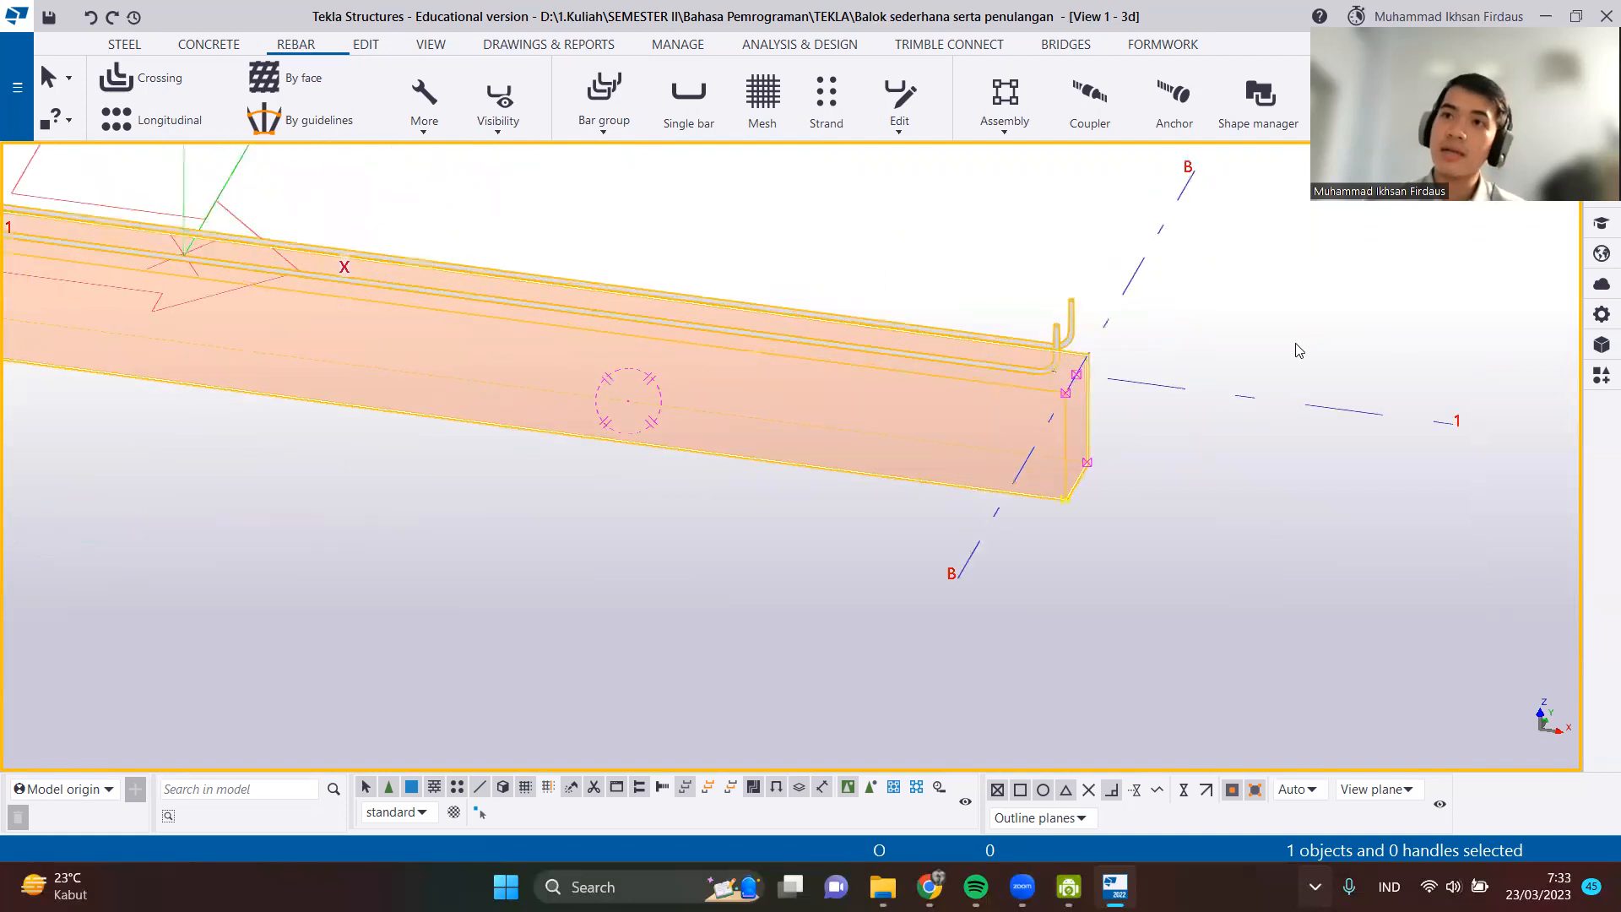
pyautogui.doubleClick(1068, 333)
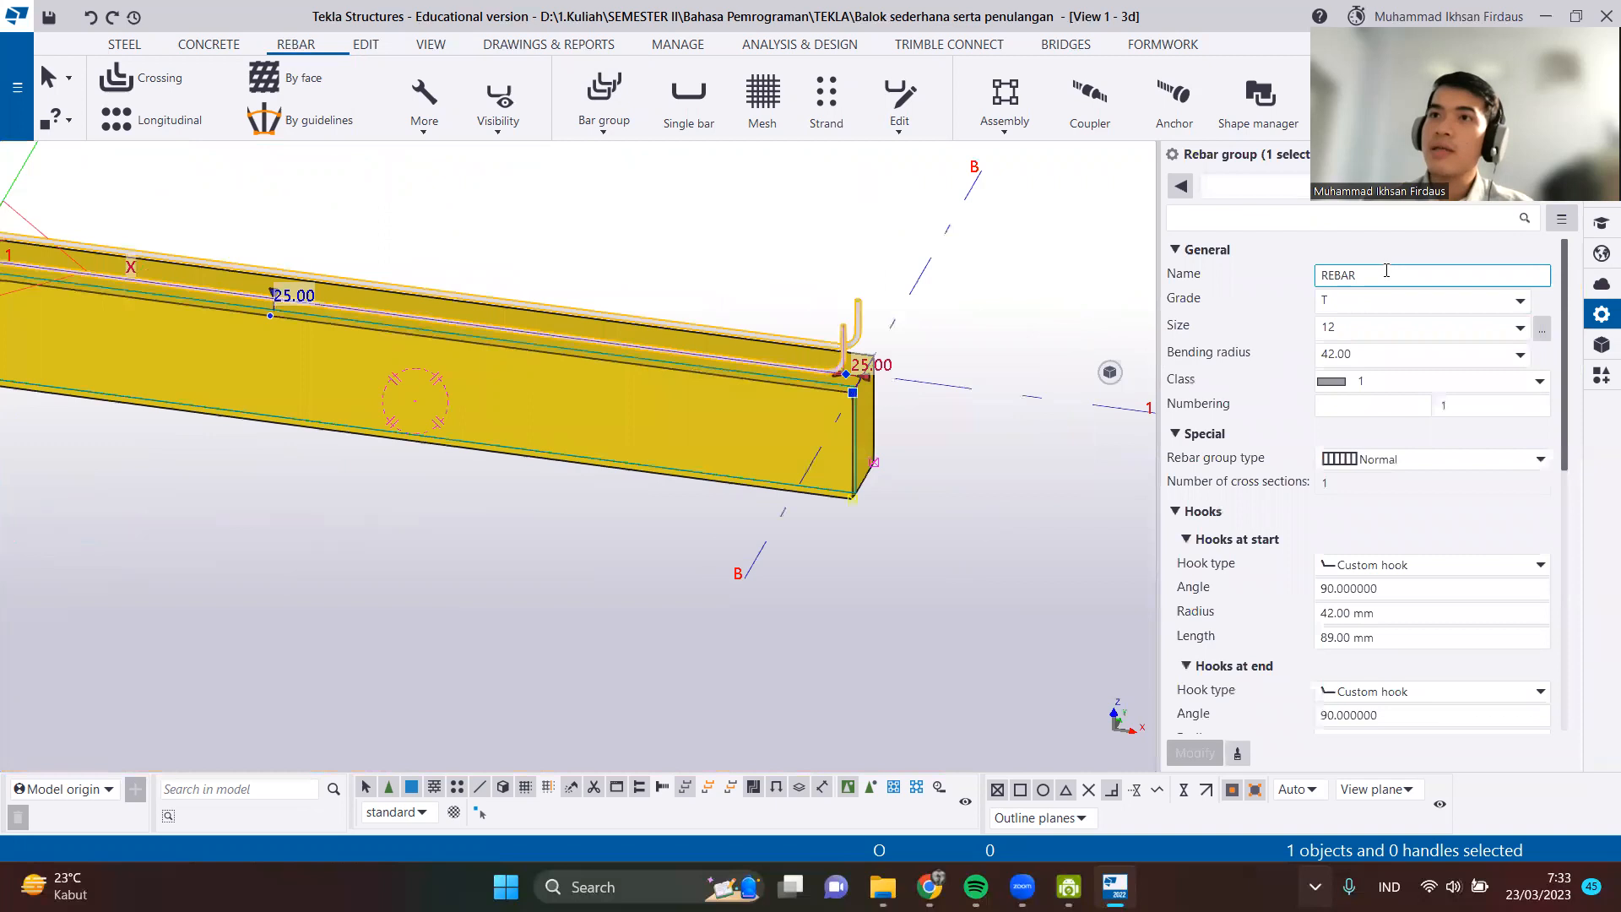
pyautogui.click(1239, 191)
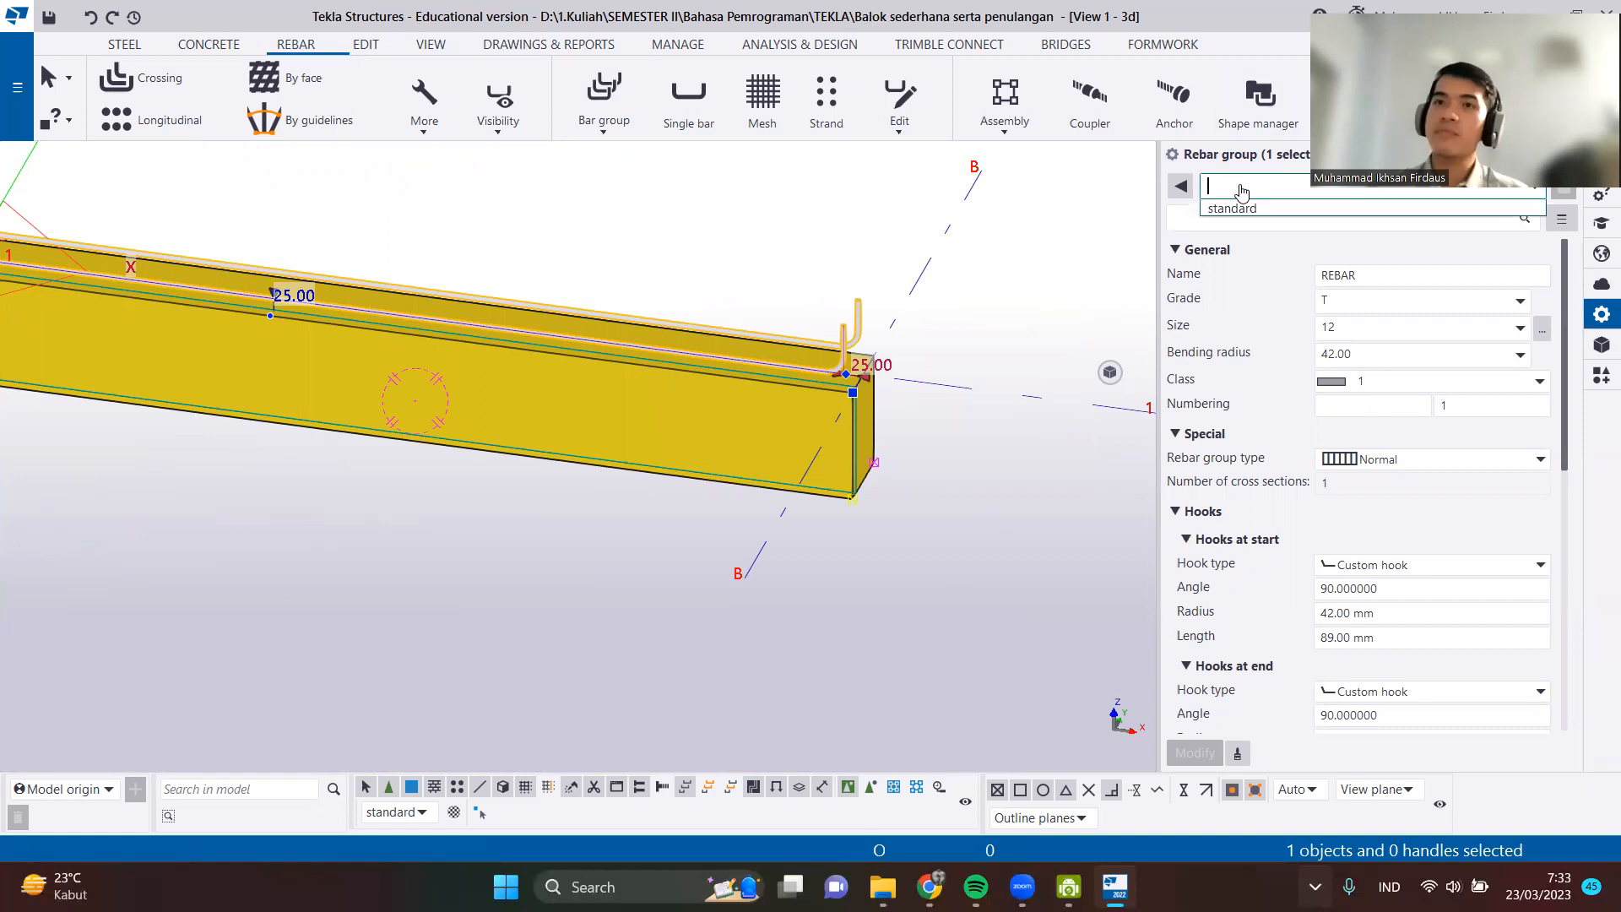
pyautogui.write('Tulan')
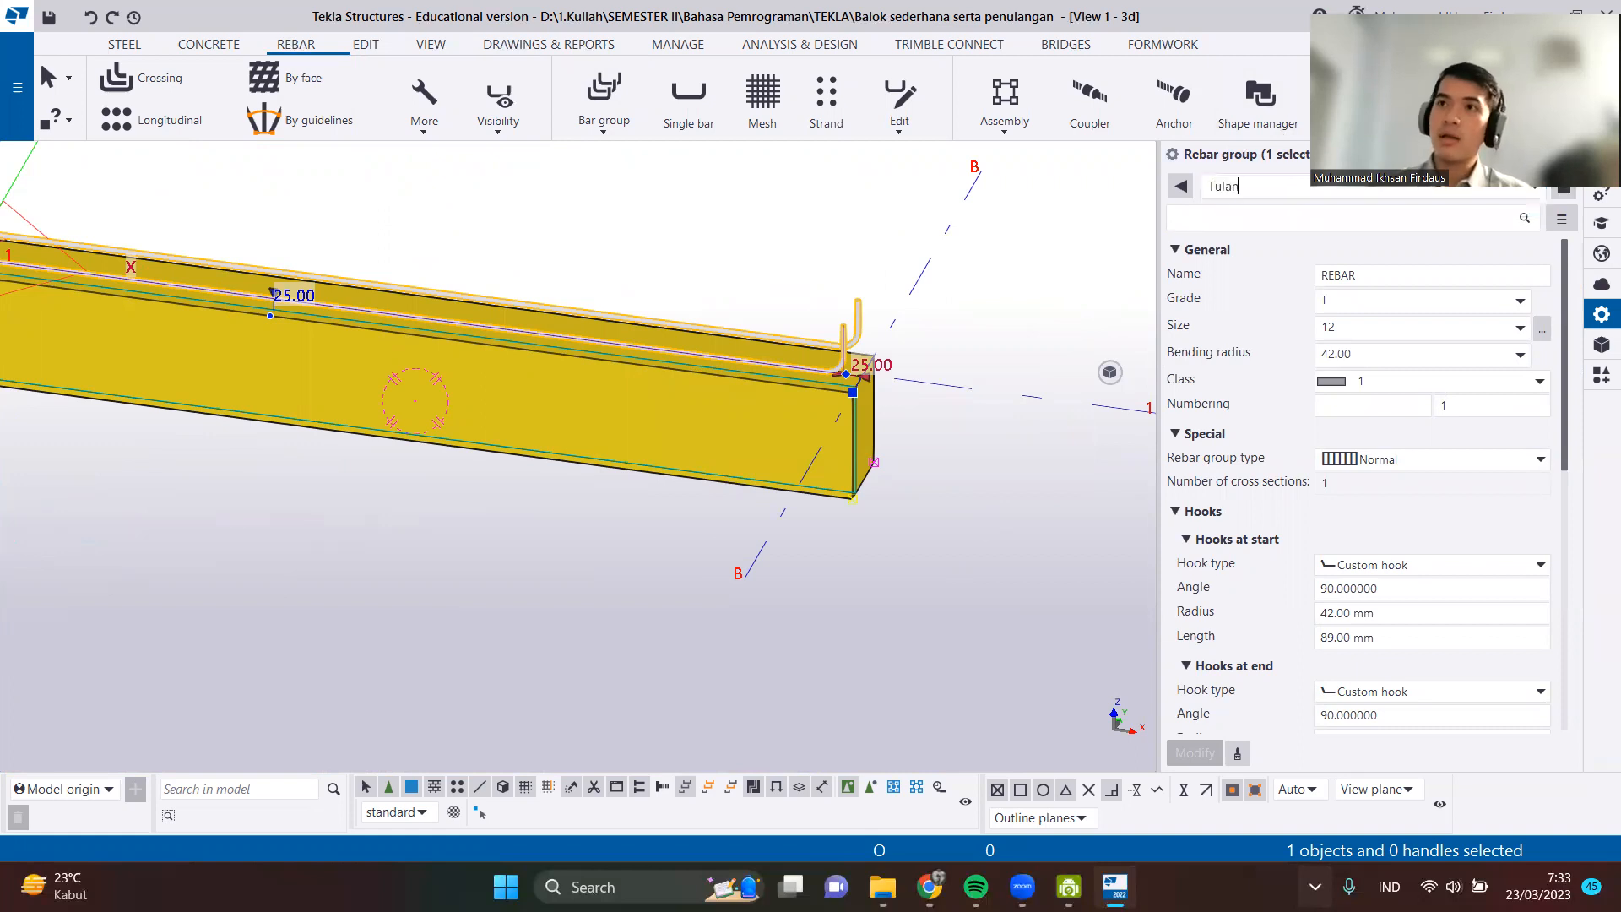
pyautogui.write('gan tekan')
pyautogui.press('Tab')
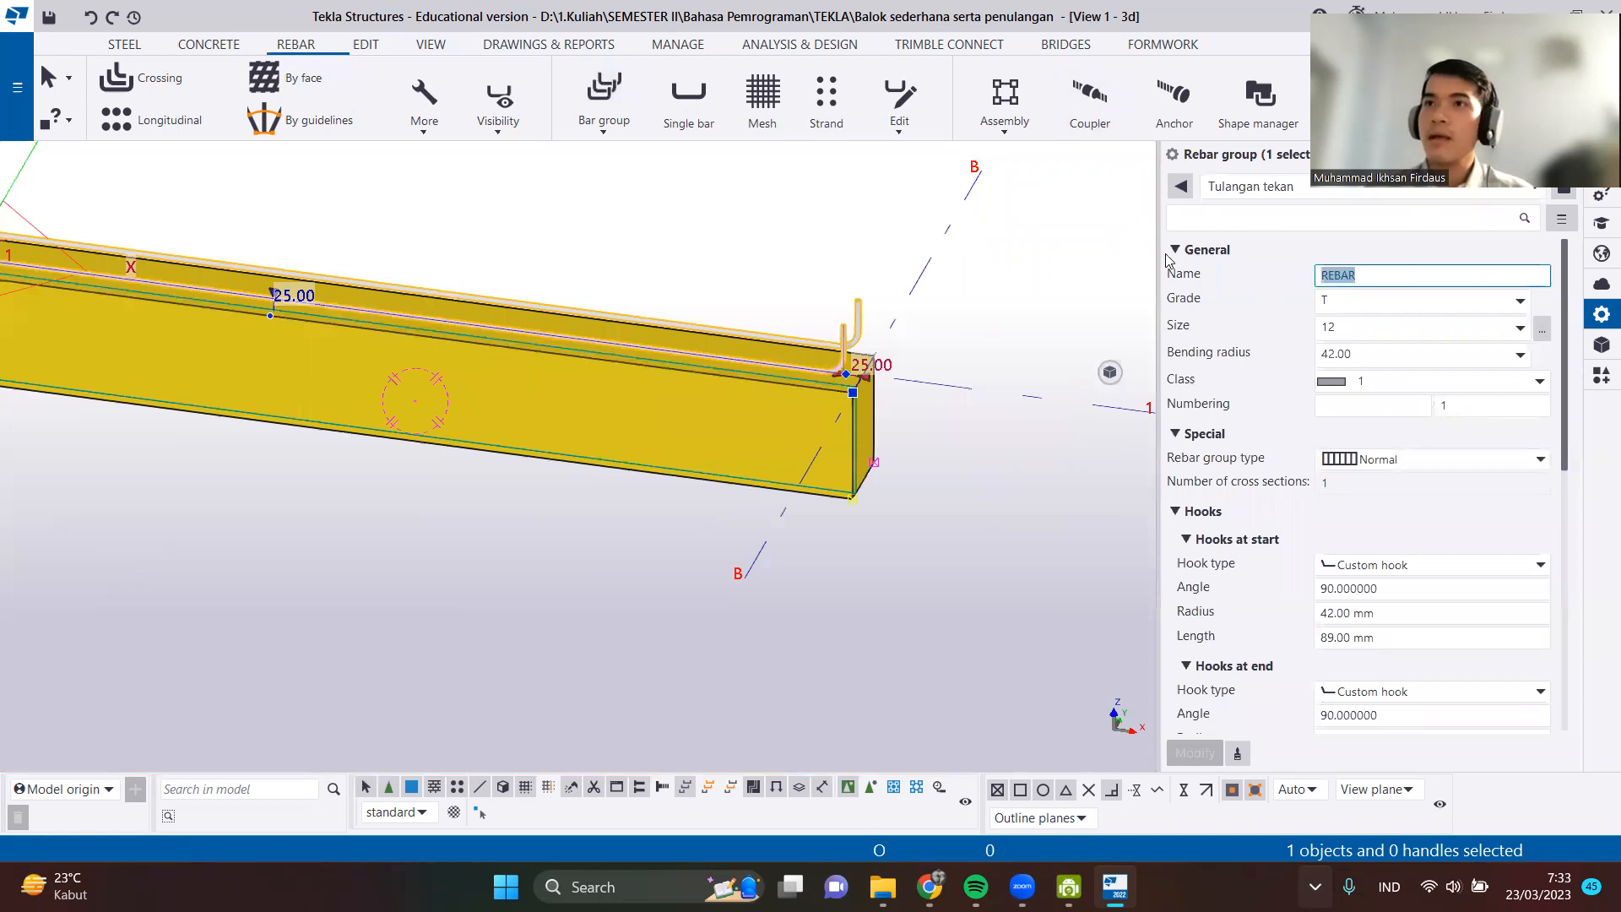
pyautogui.write('Tula')
pyautogui.press('BackSpace')
pyautogui.write('langan tekan')
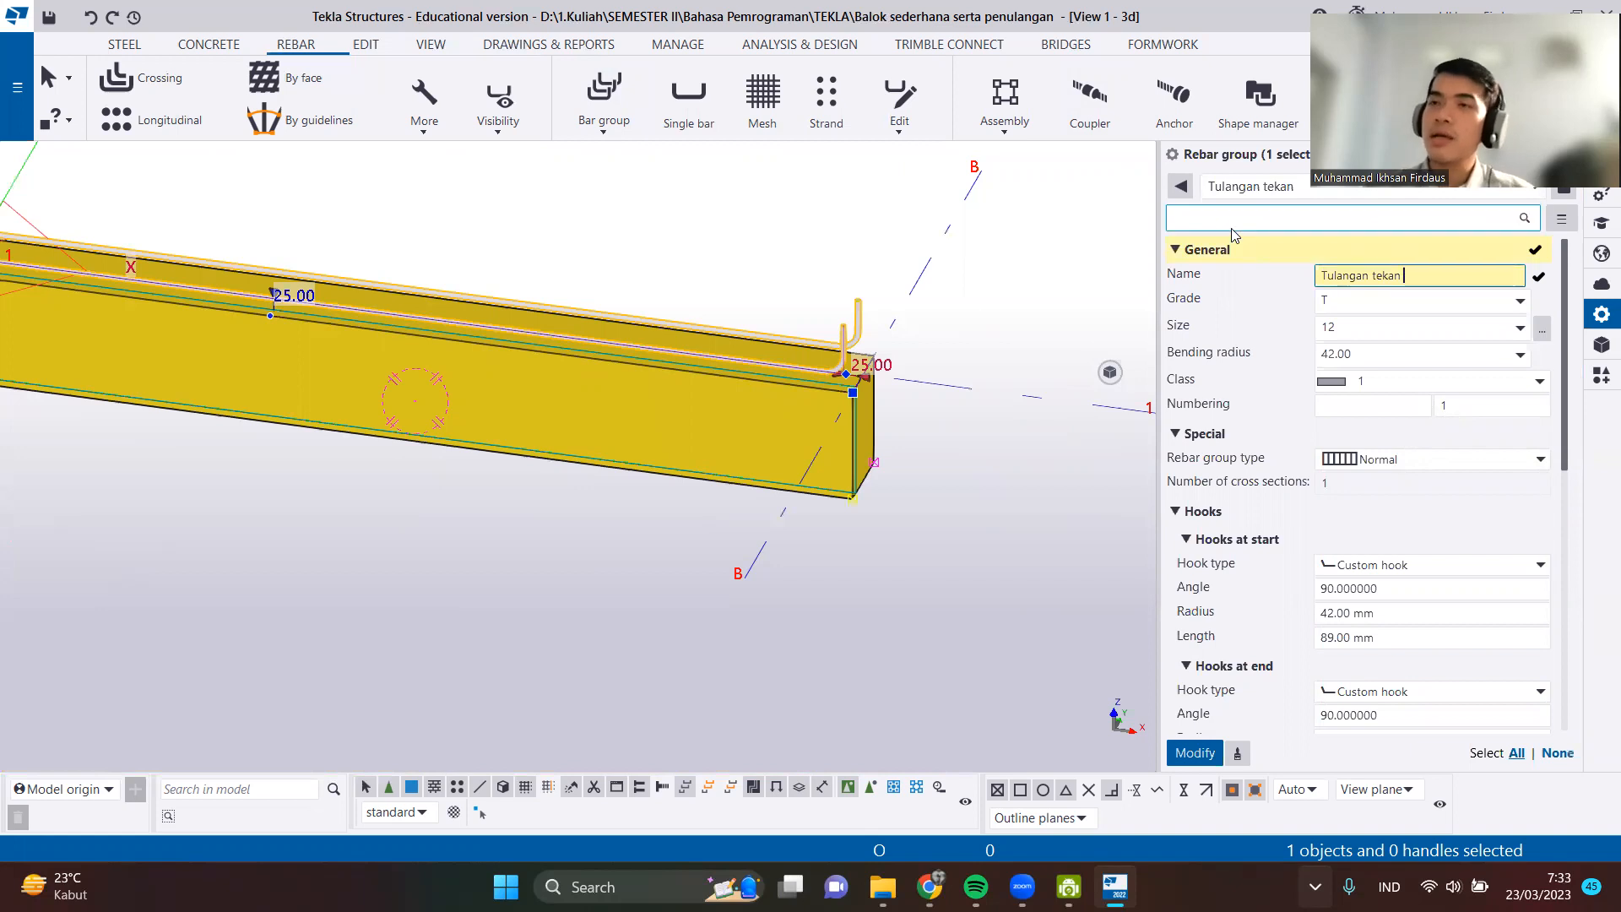
# Choose the grade T, size 16 main bar with 32.00 bending radius from the rebar catalogue and select class 1 for the group.
pyautogui.click(1340, 304)
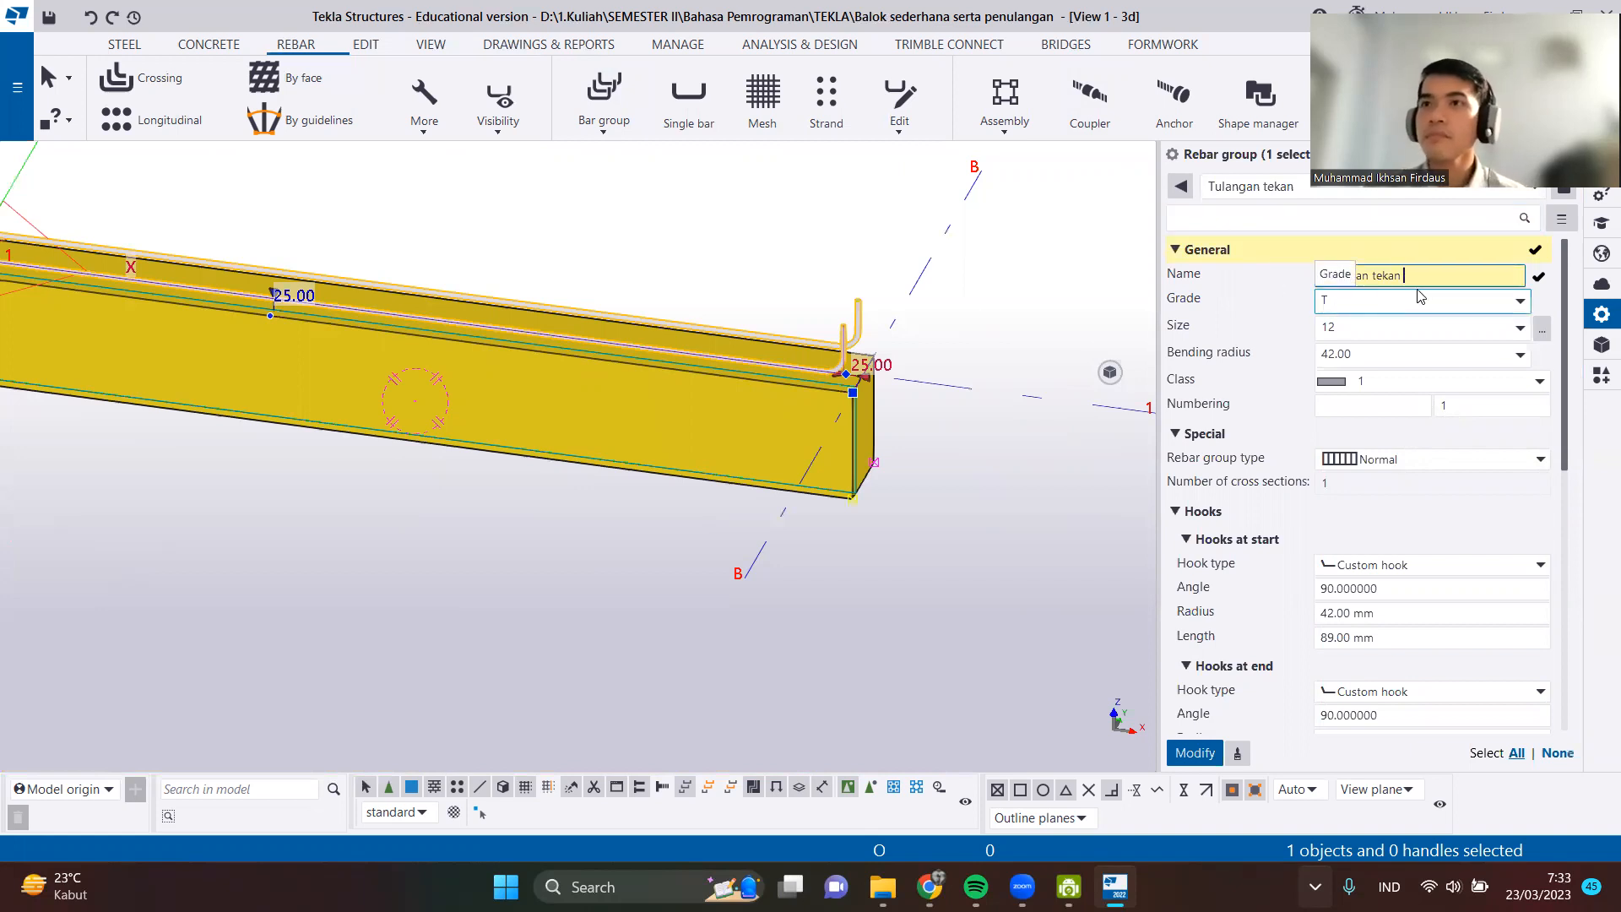
pyautogui.click(1546, 336)
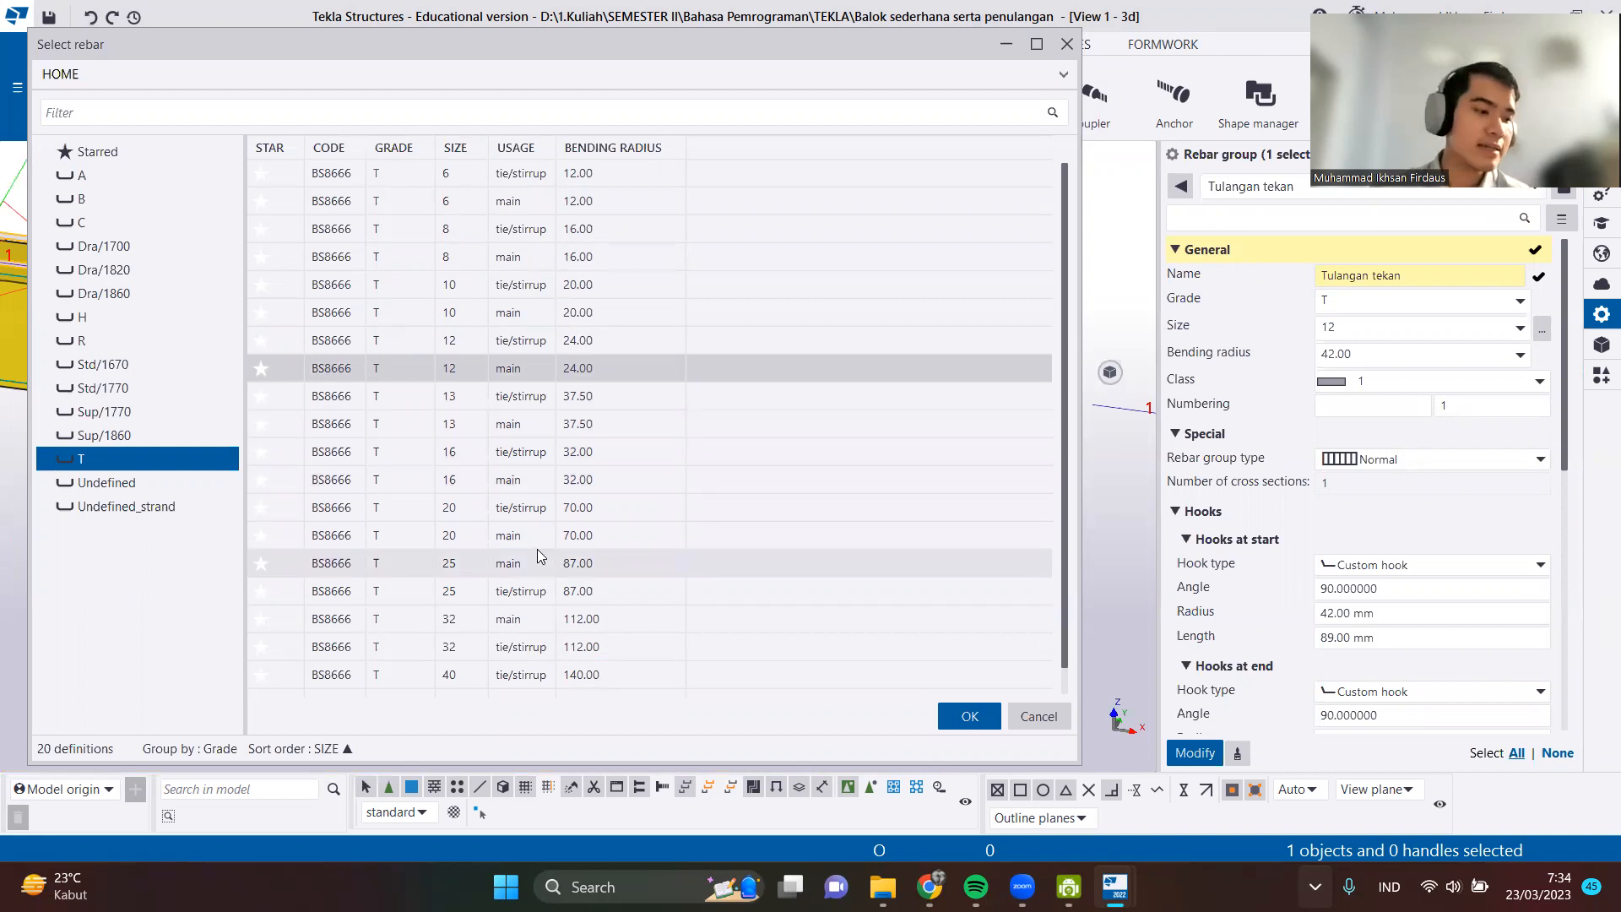
pyautogui.click(493, 477)
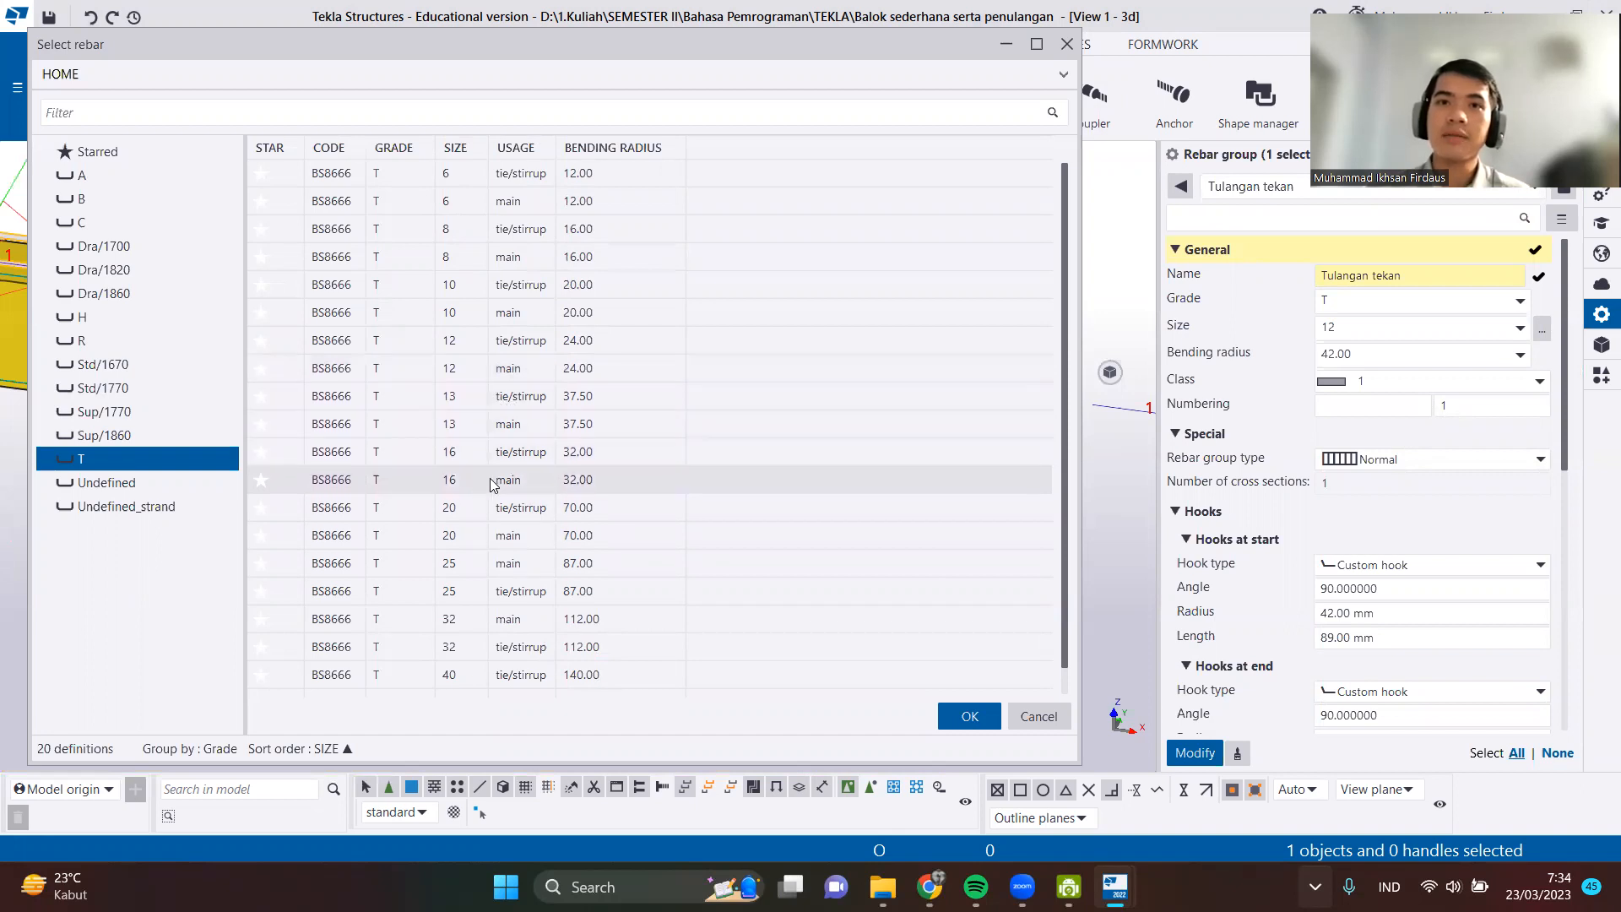
pyautogui.click(959, 715)
pyautogui.scroll(-3, 958, 611)
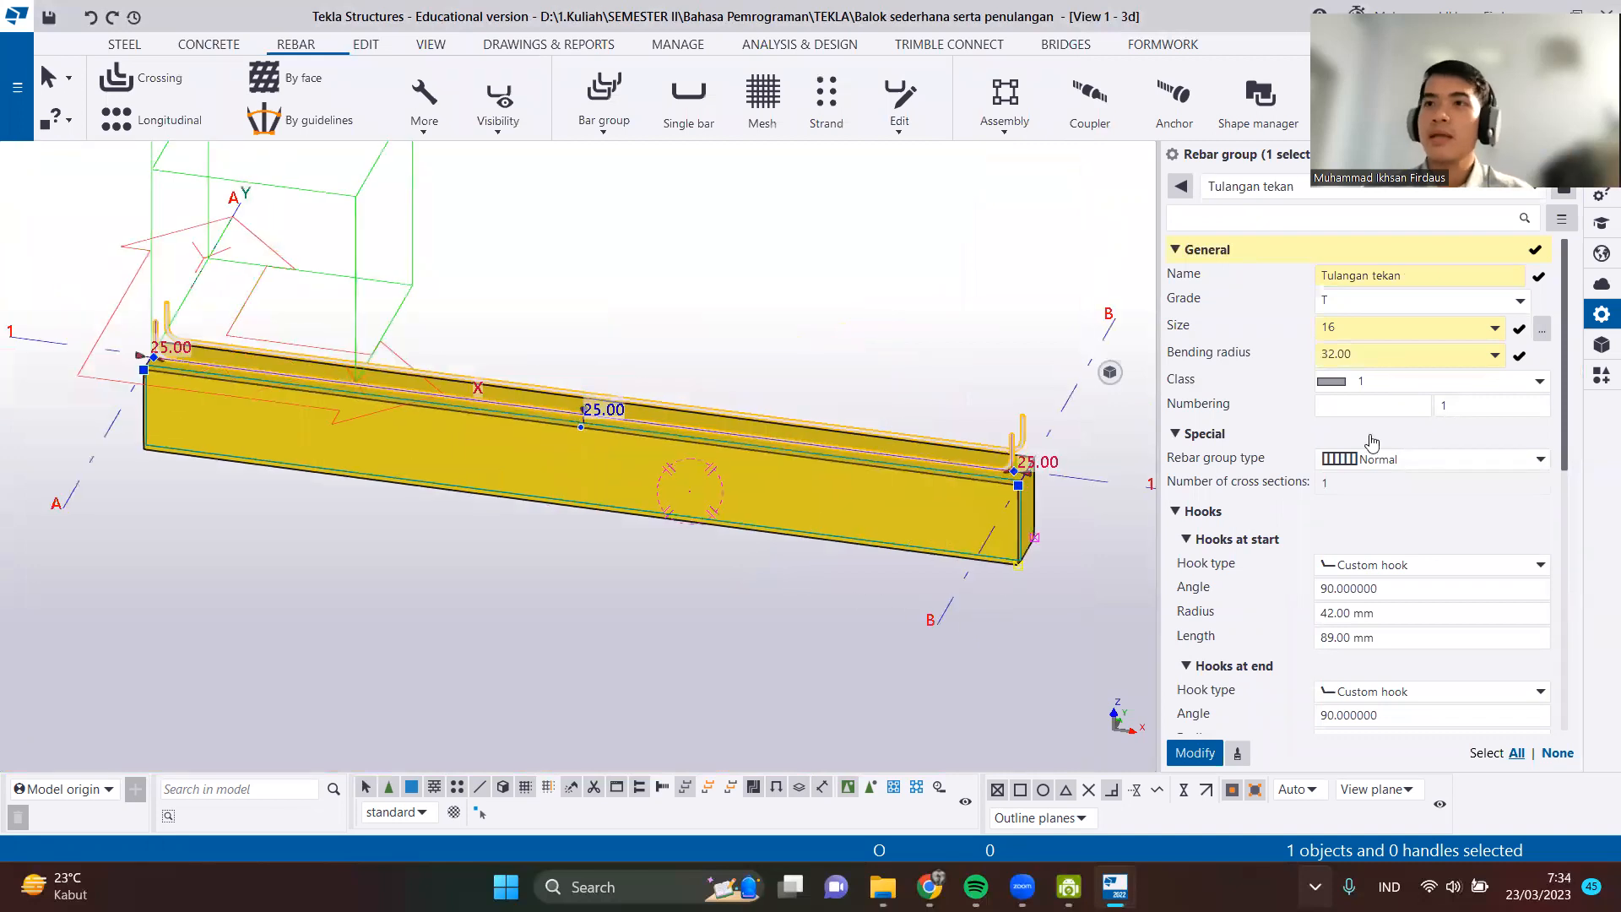
pyautogui.click(1525, 384)
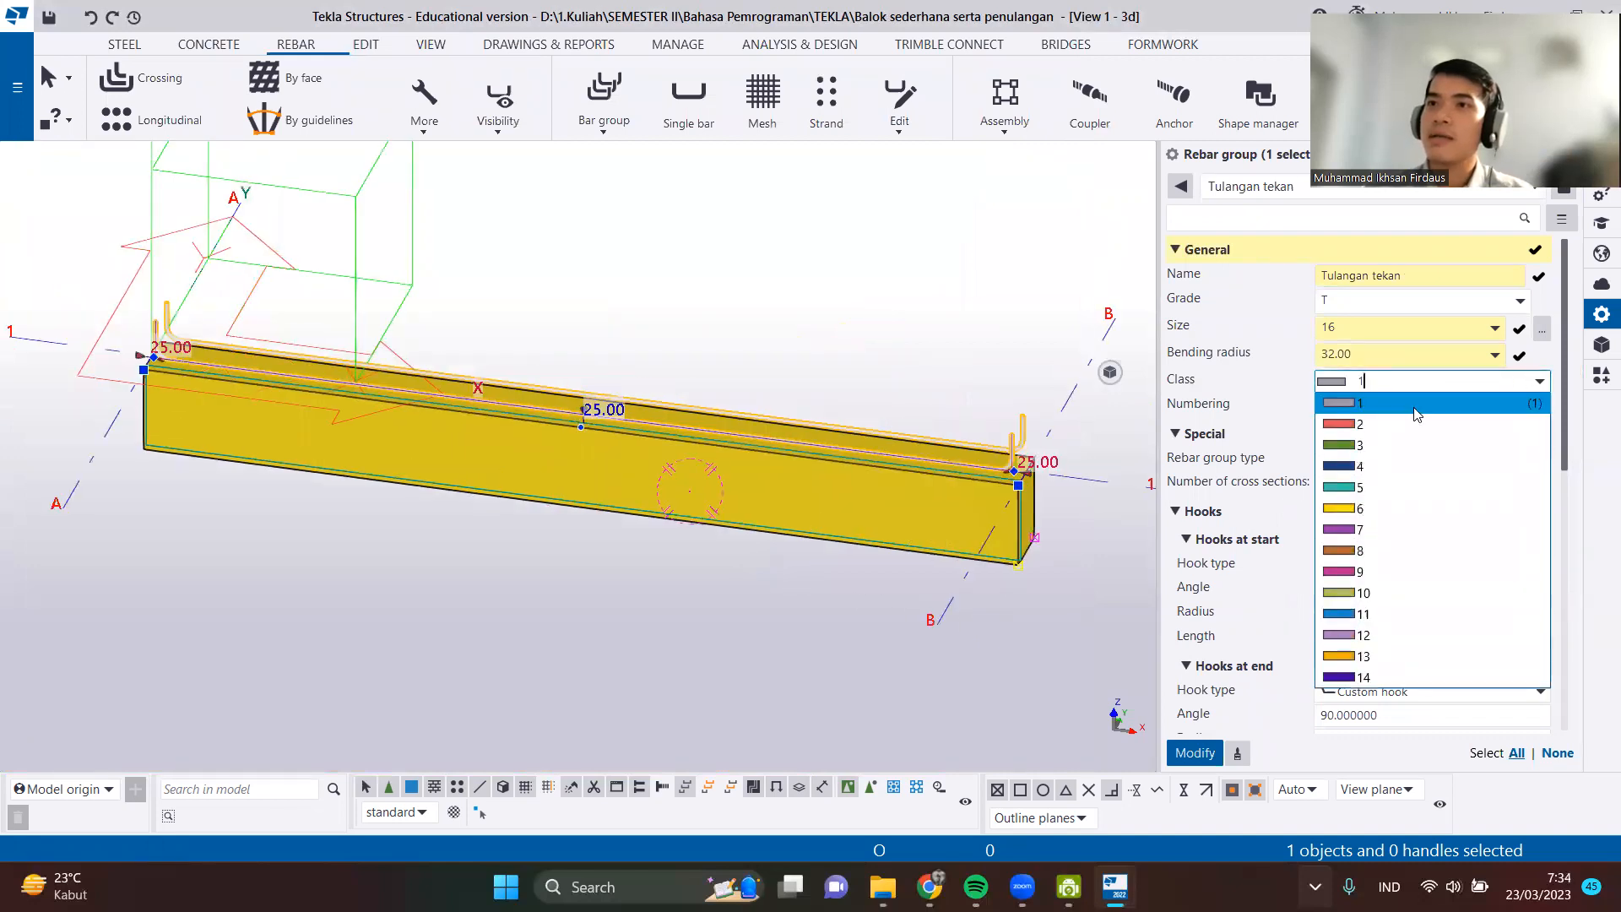
pyautogui.click(1416, 414)
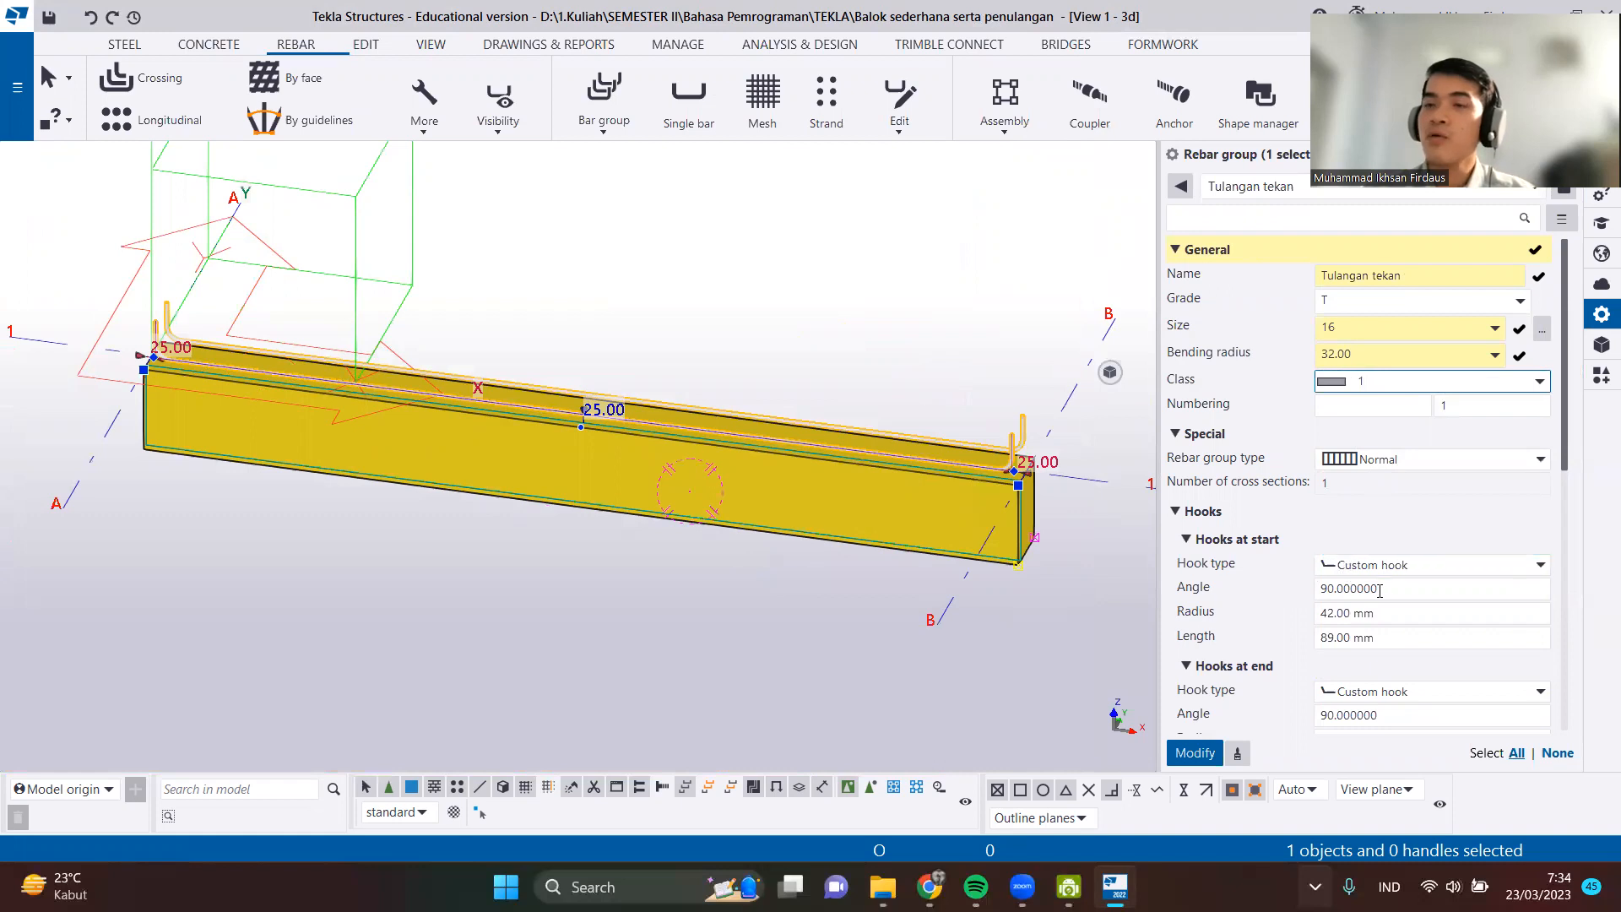
# Set the custom hook angle to -90 at both the start and the end of the rebar group.
pyautogui.click(1372, 563)
pyautogui.click(1376, 669)
pyautogui.click(1359, 588)
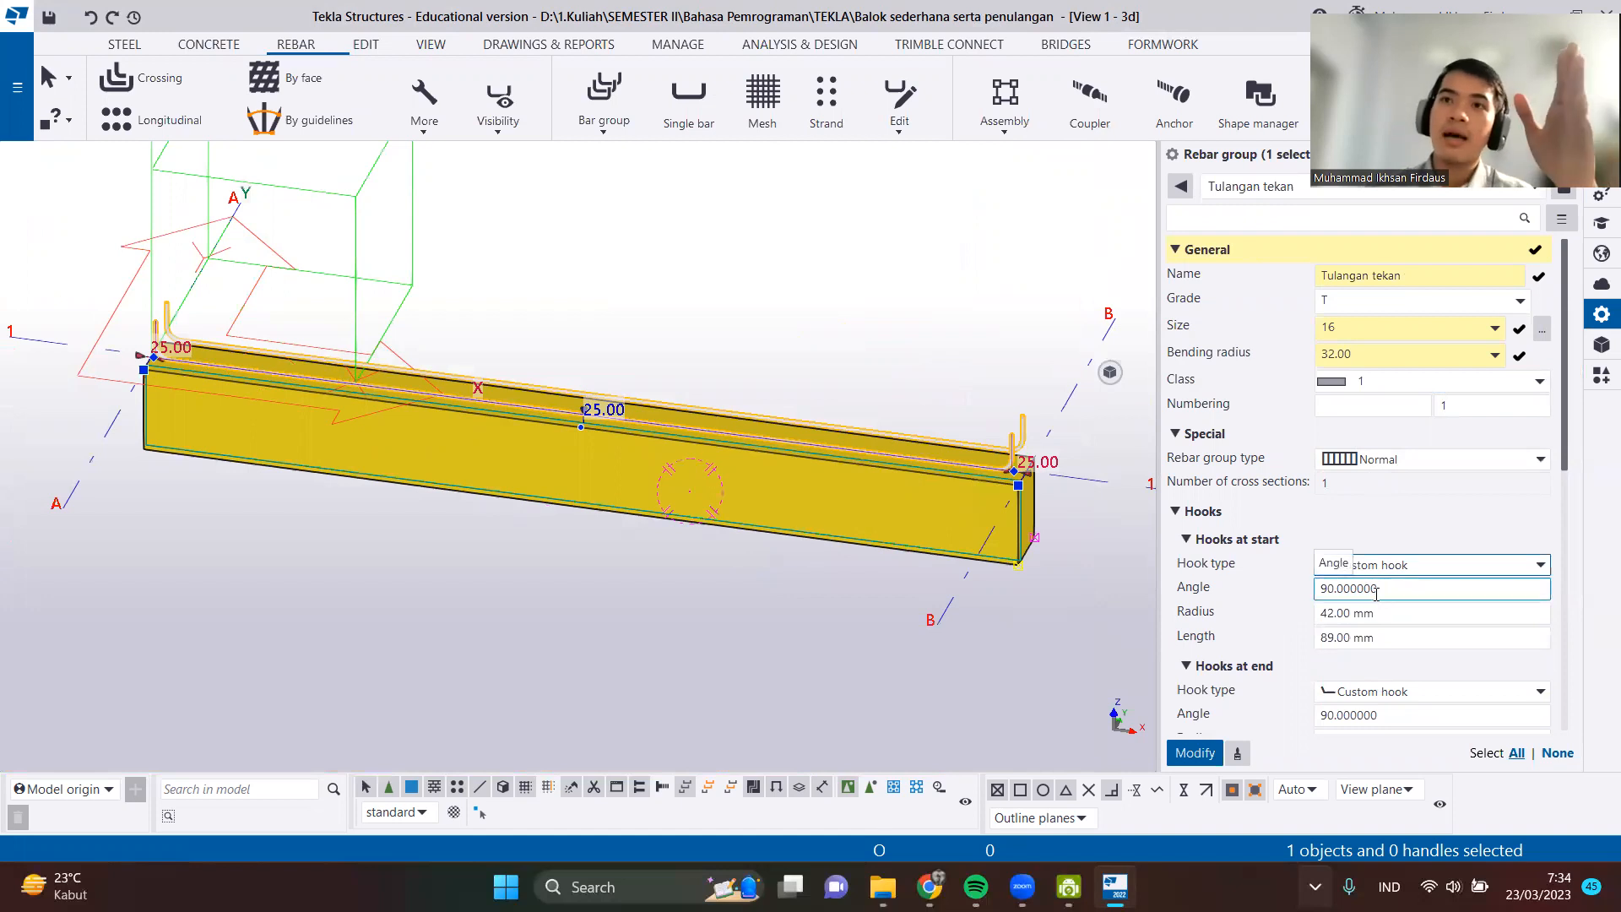
pyautogui.click(1324, 589)
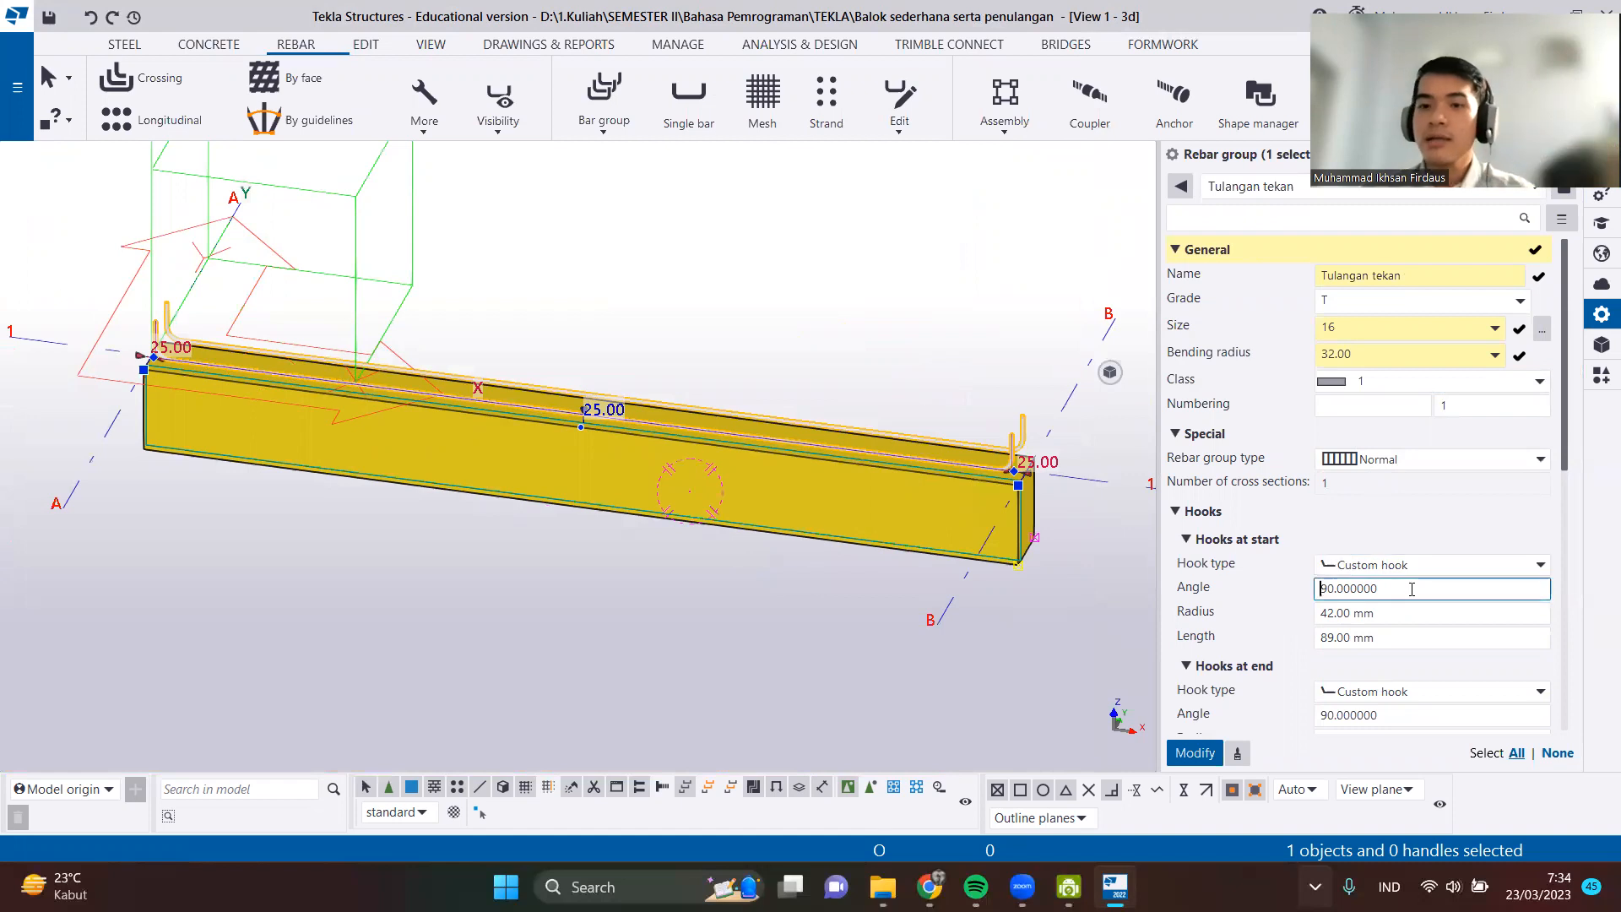
pyautogui.write('-')
pyautogui.click(1324, 714)
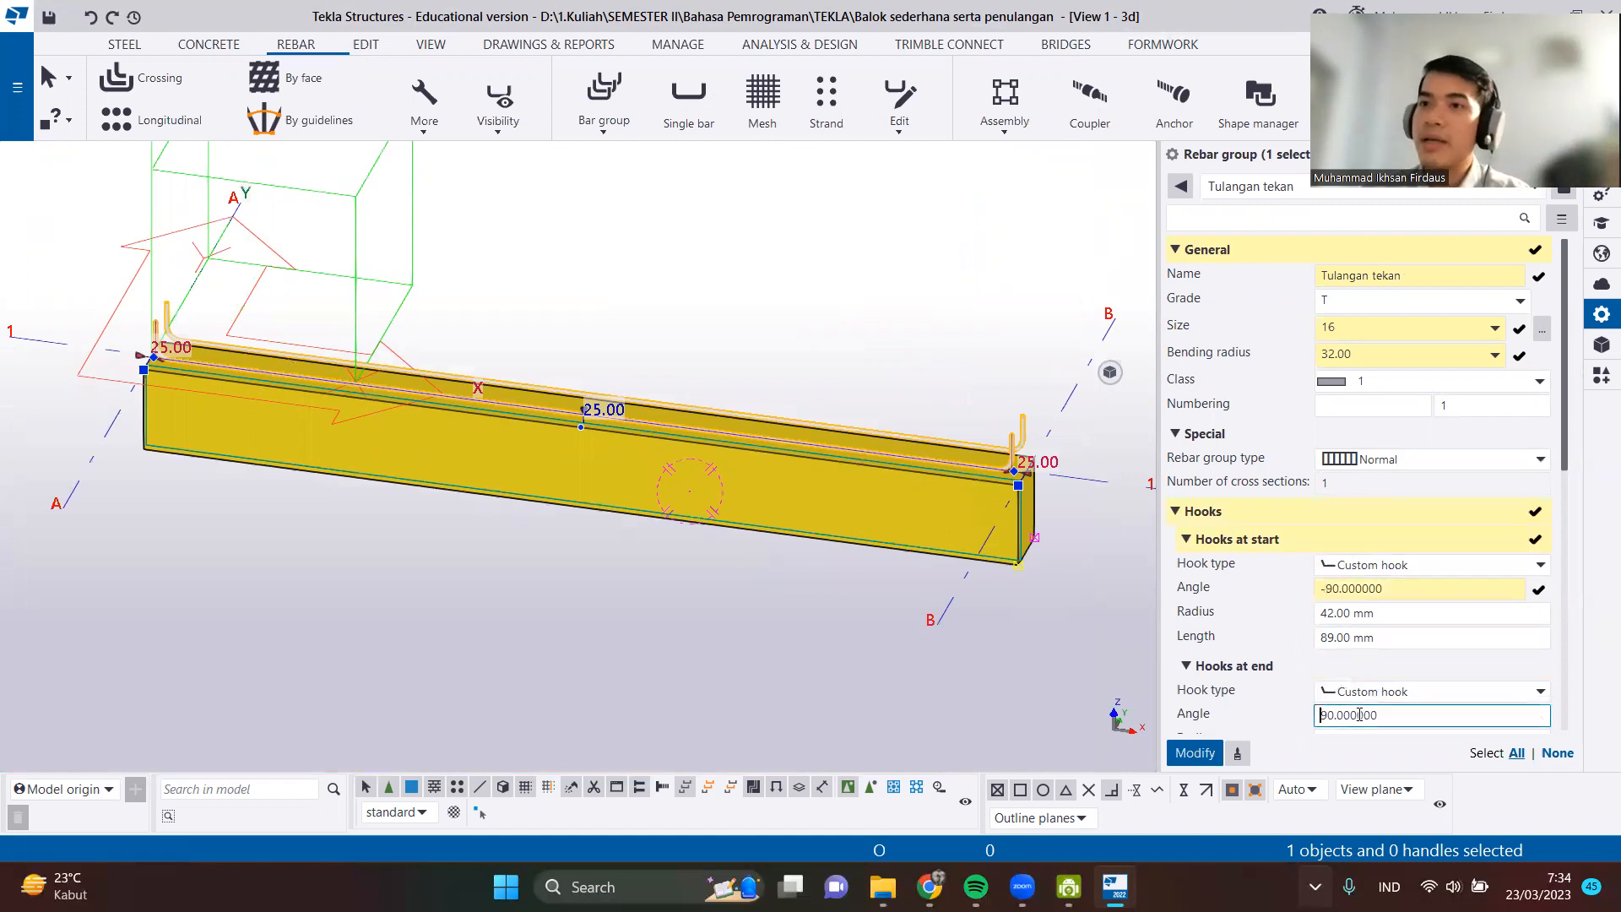
pyautogui.write('-')
pyautogui.scroll(-1, 1262, 625)
pyautogui.click(1322, 584)
pyautogui.scroll(1, 1289, 586)
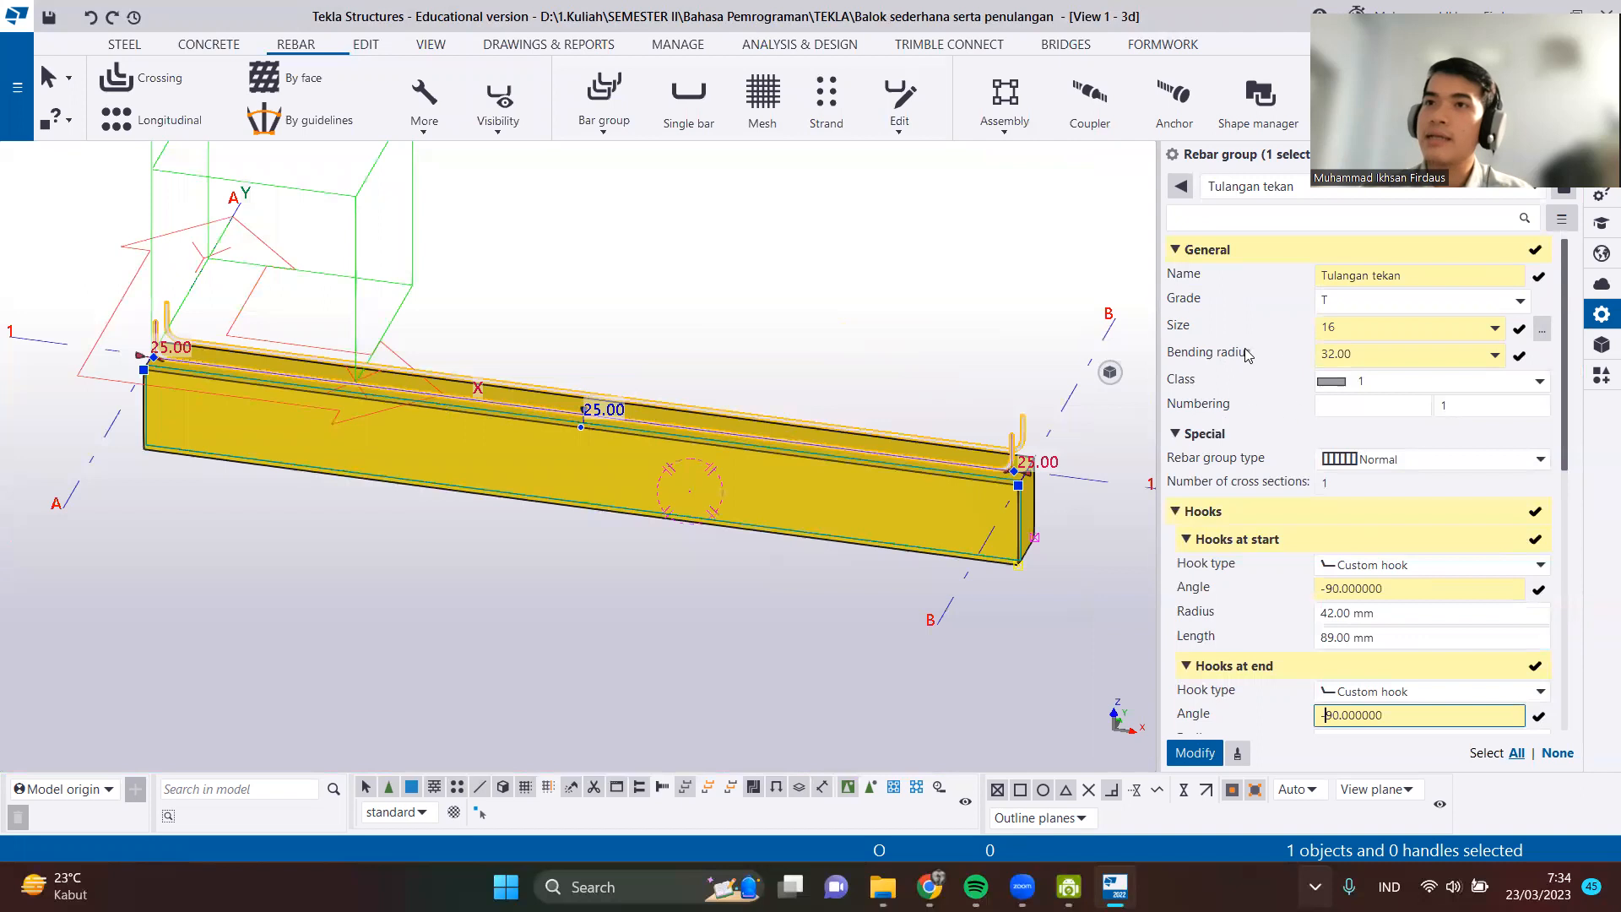
# Set the hook radius to 32 mm at both the start and the end of the rebar group.
pyautogui.click(1368, 613)
pyautogui.write('32')
pyautogui.scroll(-1, 1353, 692)
pyautogui.click(1354, 691)
pyautogui.write('32')
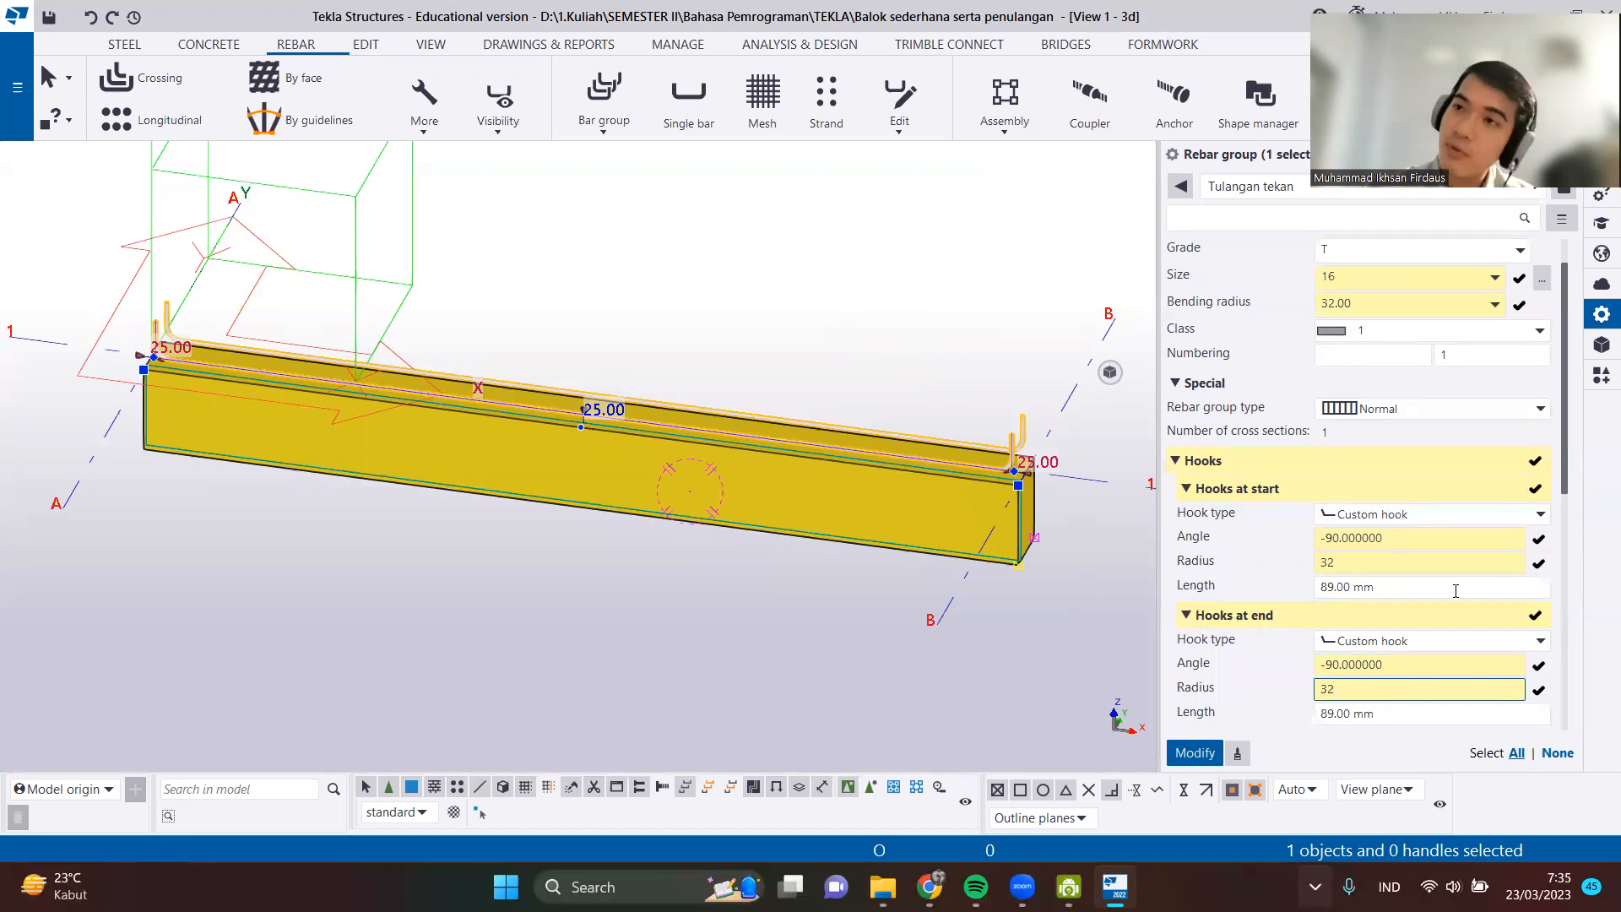
# Set the hook length to 192 mm for both the start and end hooks.
pyautogui.click(1419, 585)
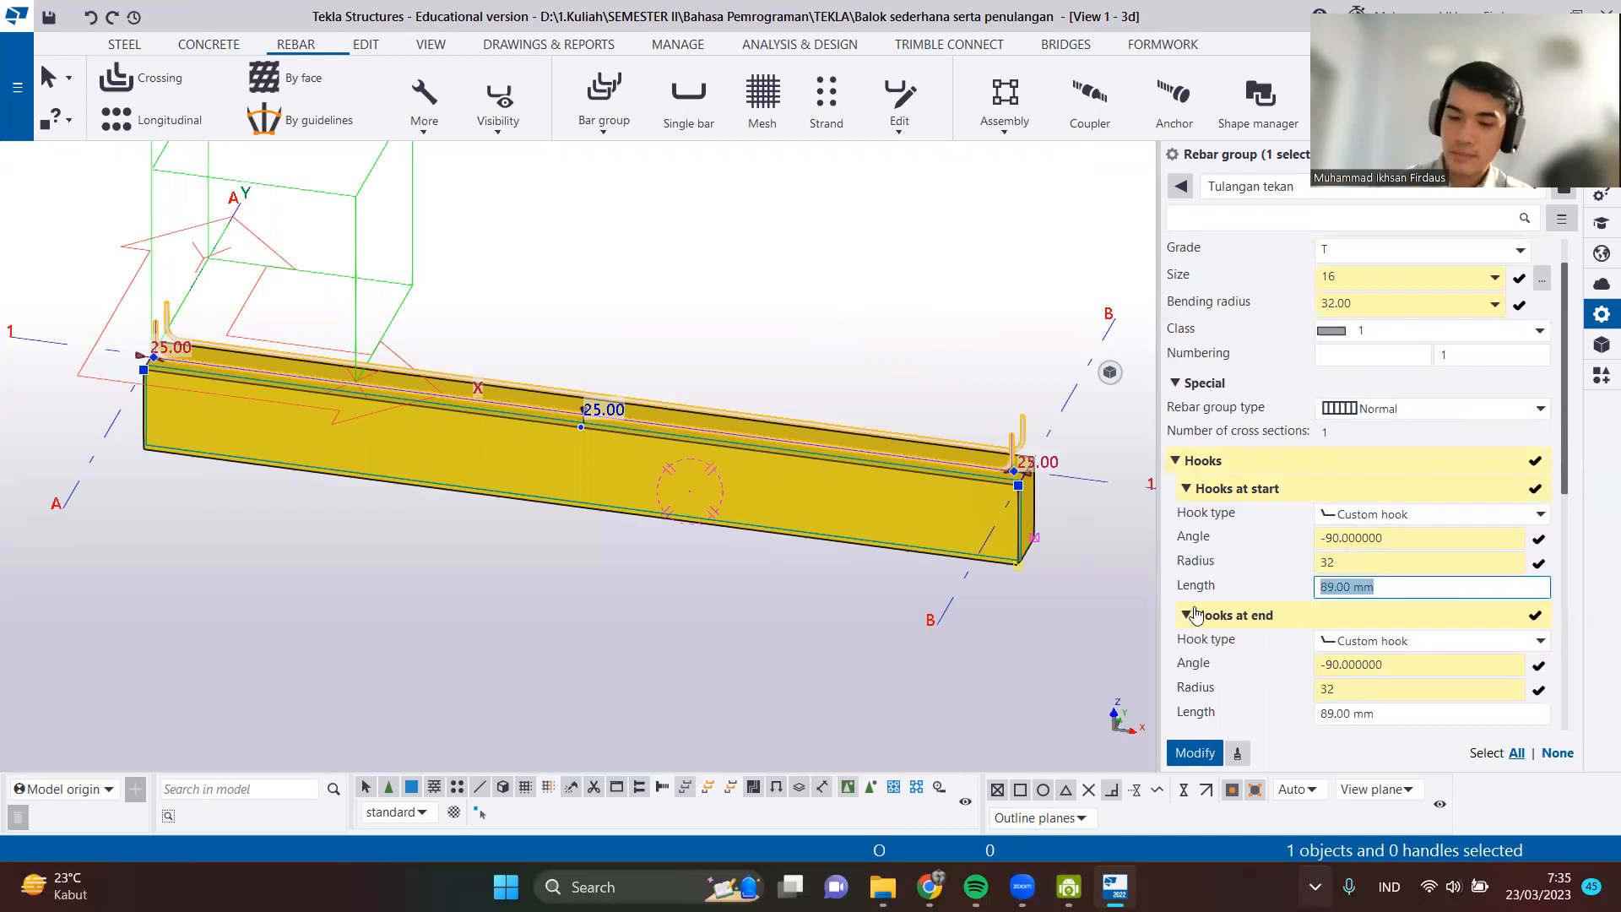
pyautogui.write('192')
pyautogui.press('Tab')
pyautogui.press('Tab')
pyautogui.press('Tab')
pyautogui.press('Tab')
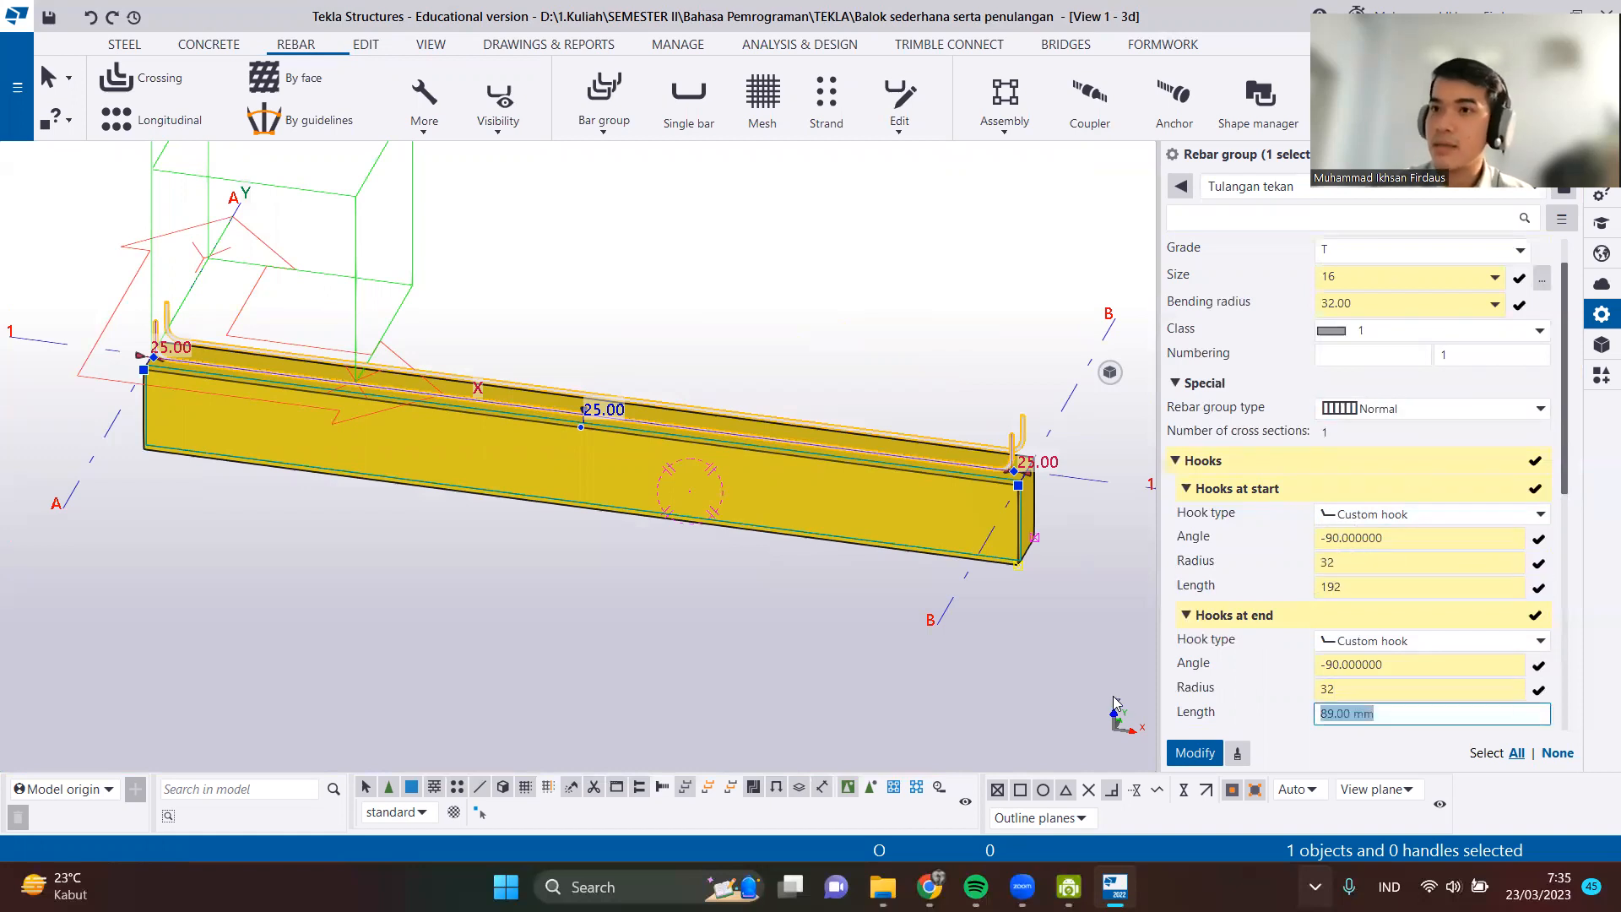
pyautogui.write('192')
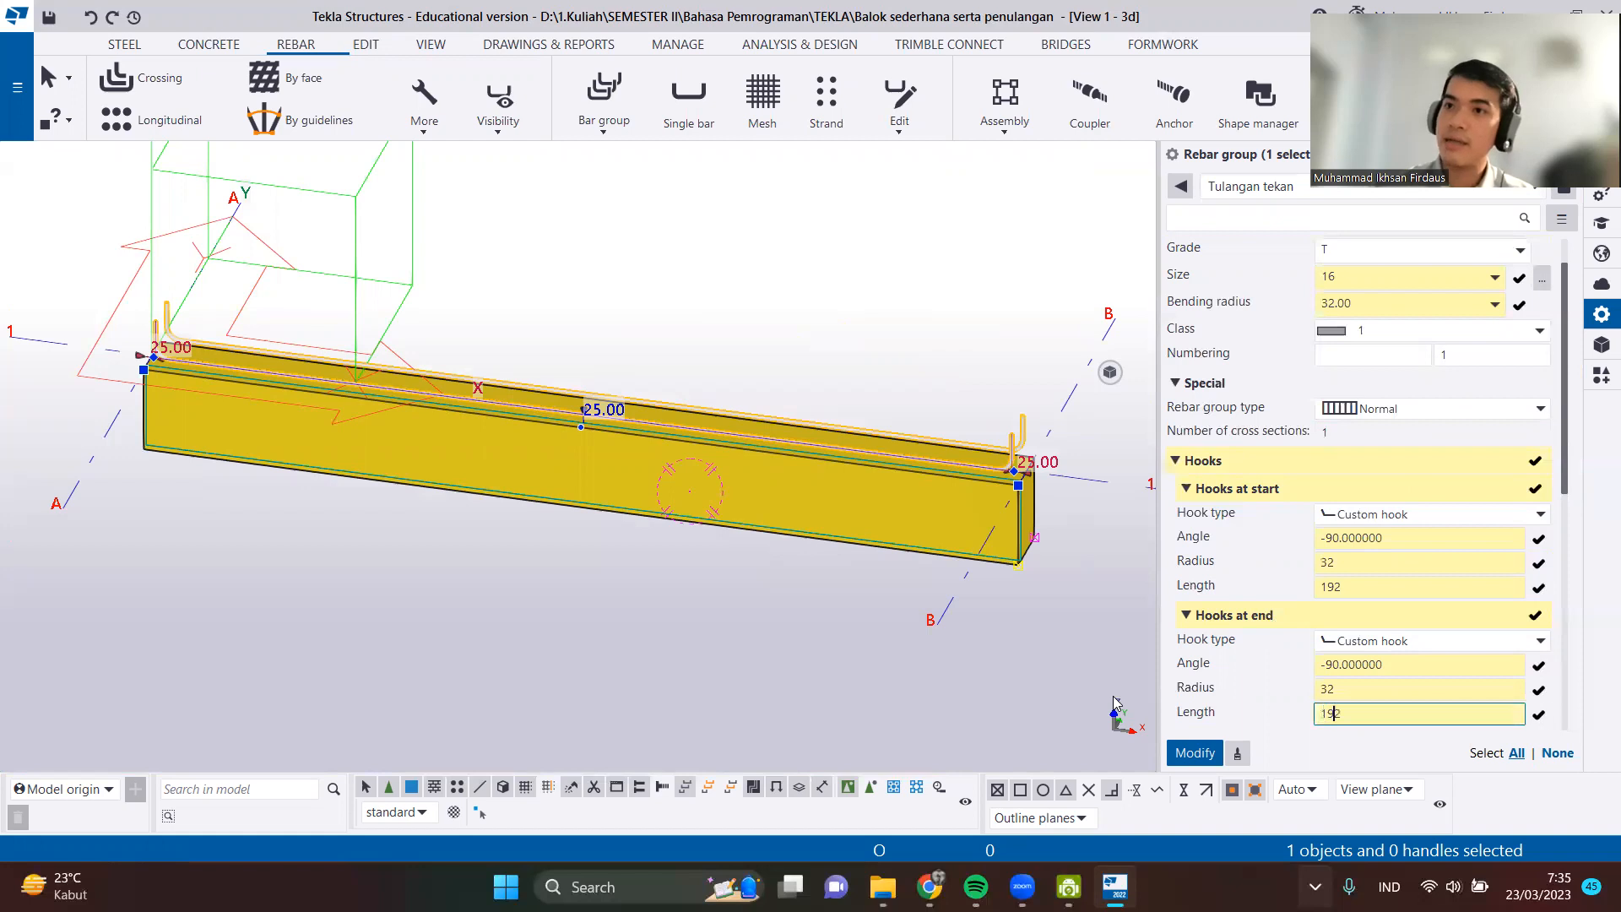
# Set the rebar group's on-plane and from-plane cover thickness to 40 mm each.
pyautogui.scroll(-3, 1291, 688)
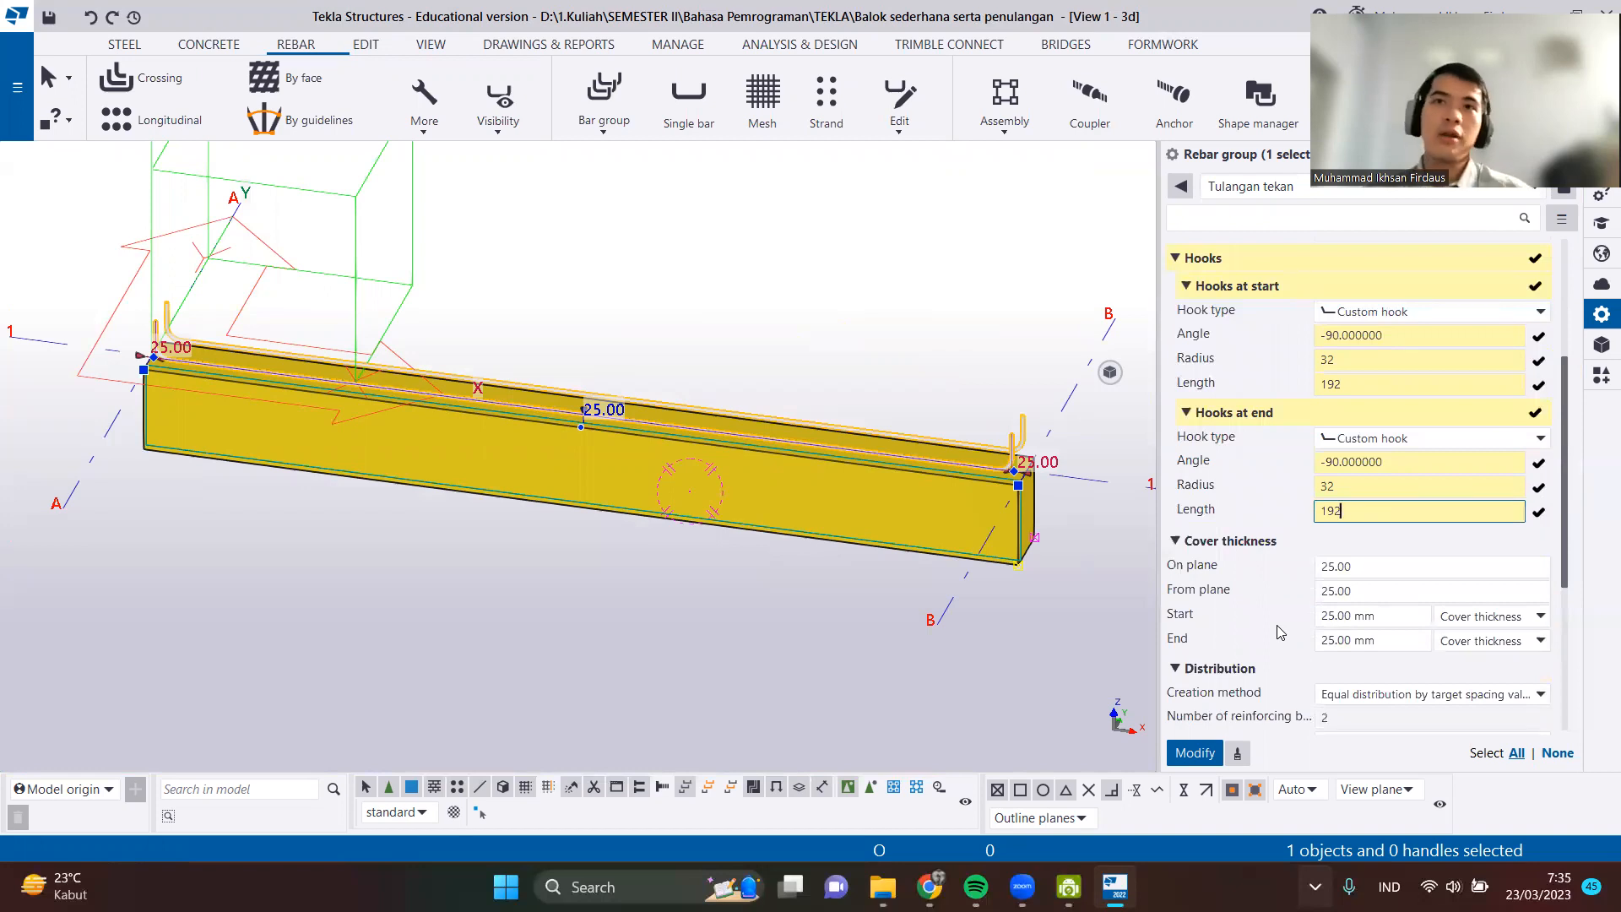
pyautogui.press('Tab')
pyautogui.write('4')
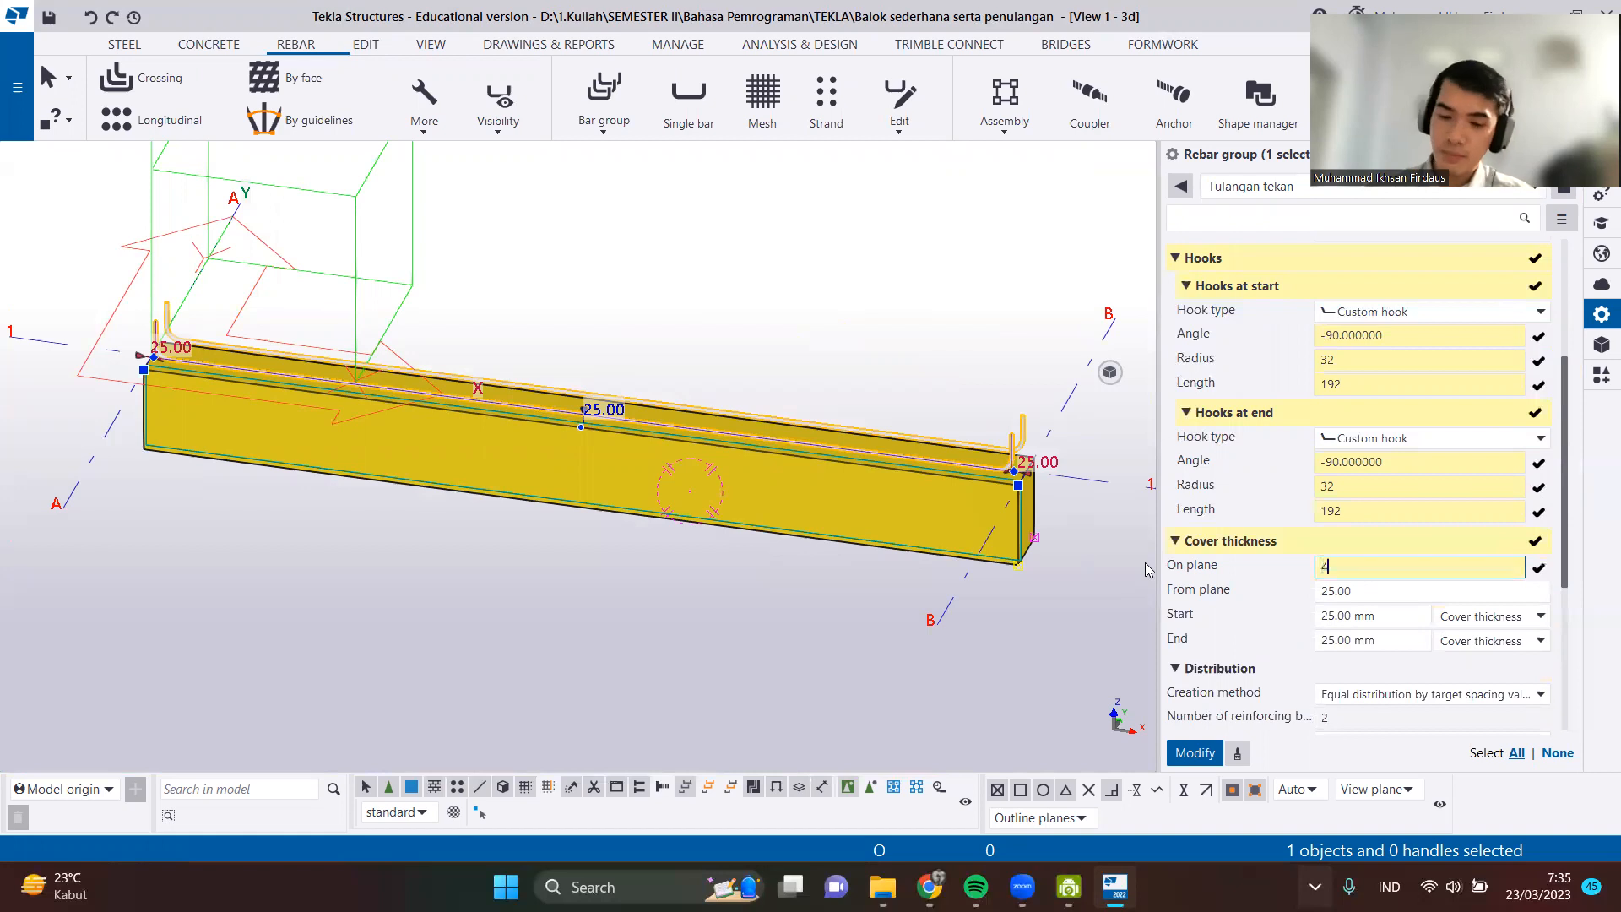
pyautogui.write('0')
pyautogui.click(1398, 591)
pyautogui.write('4')
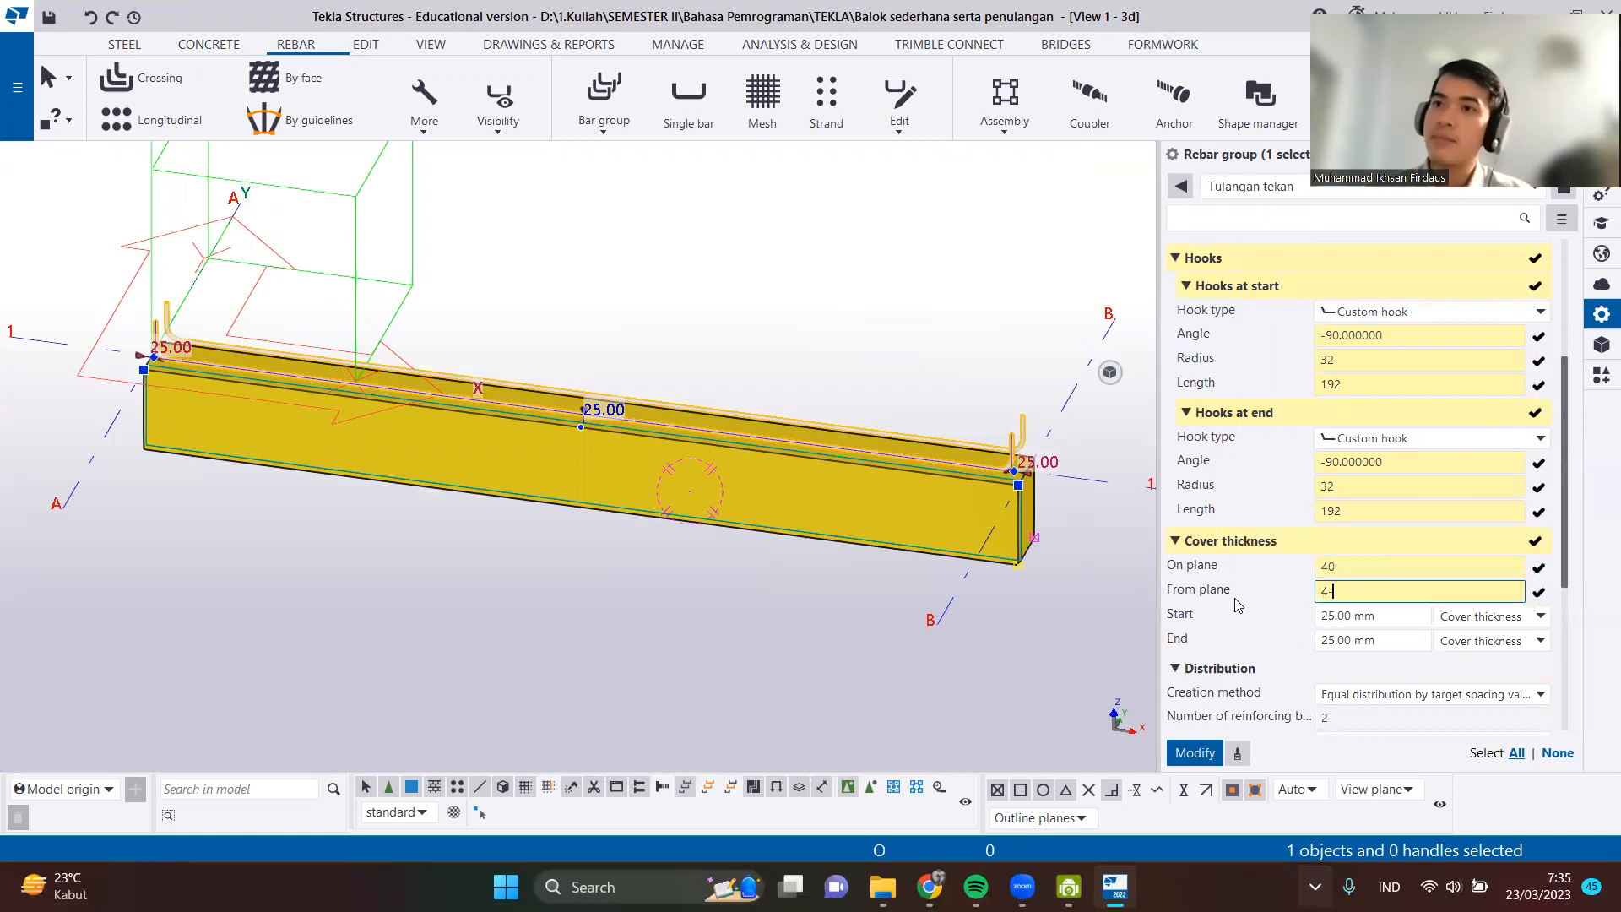
pyautogui.write('-0')
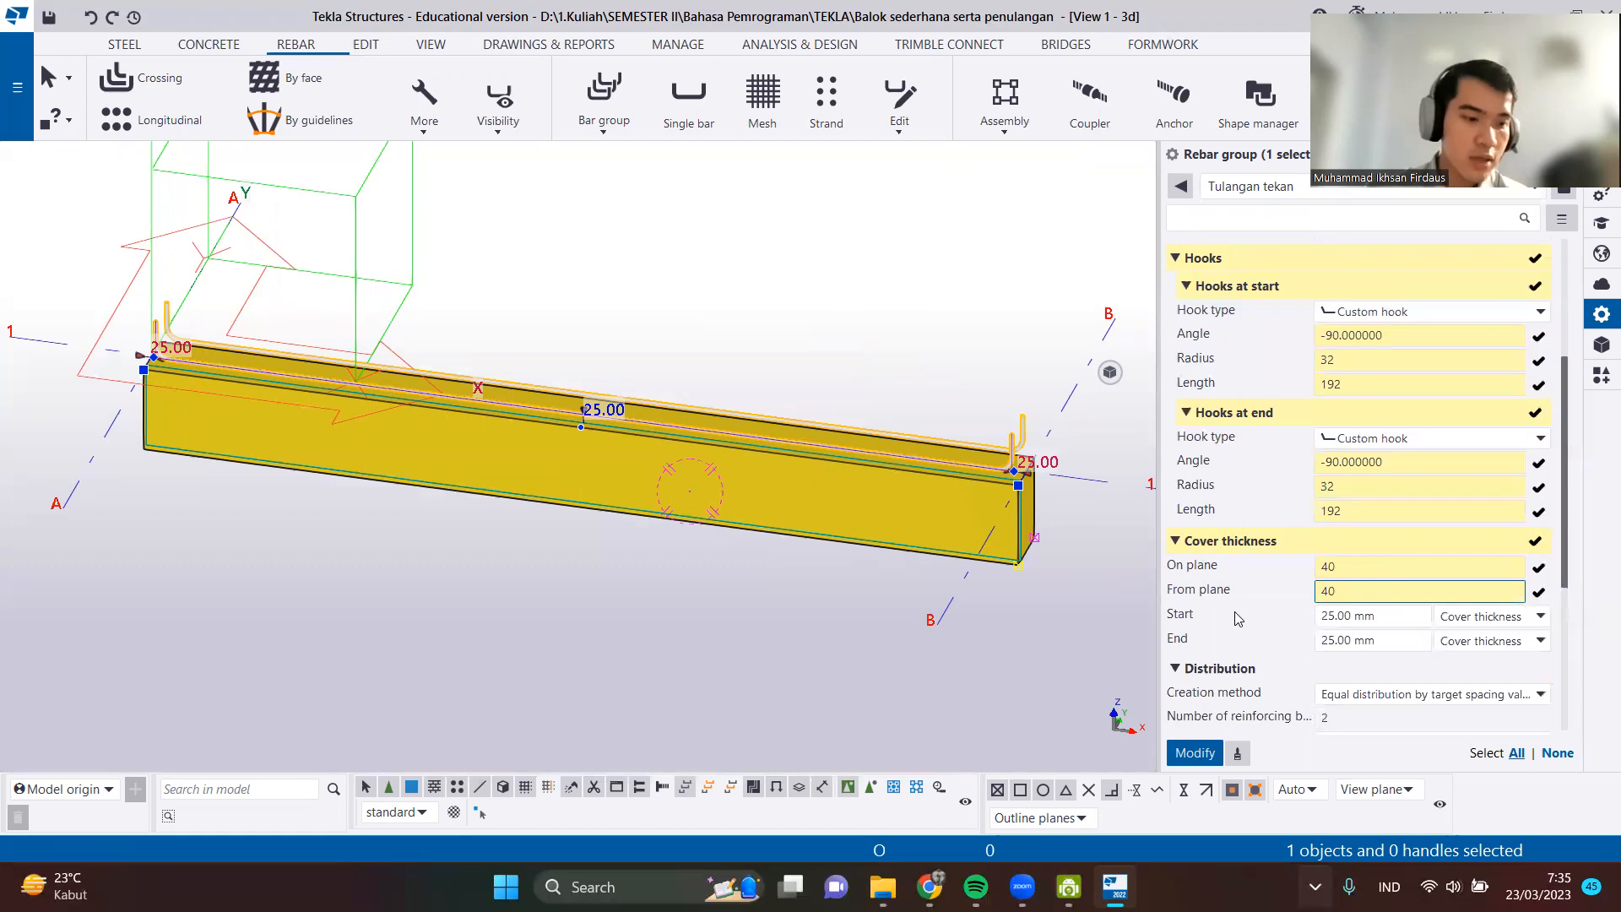
# Set the start and end cover thickness of the rebar group to -258 mm each.
pyautogui.click(1368, 616)
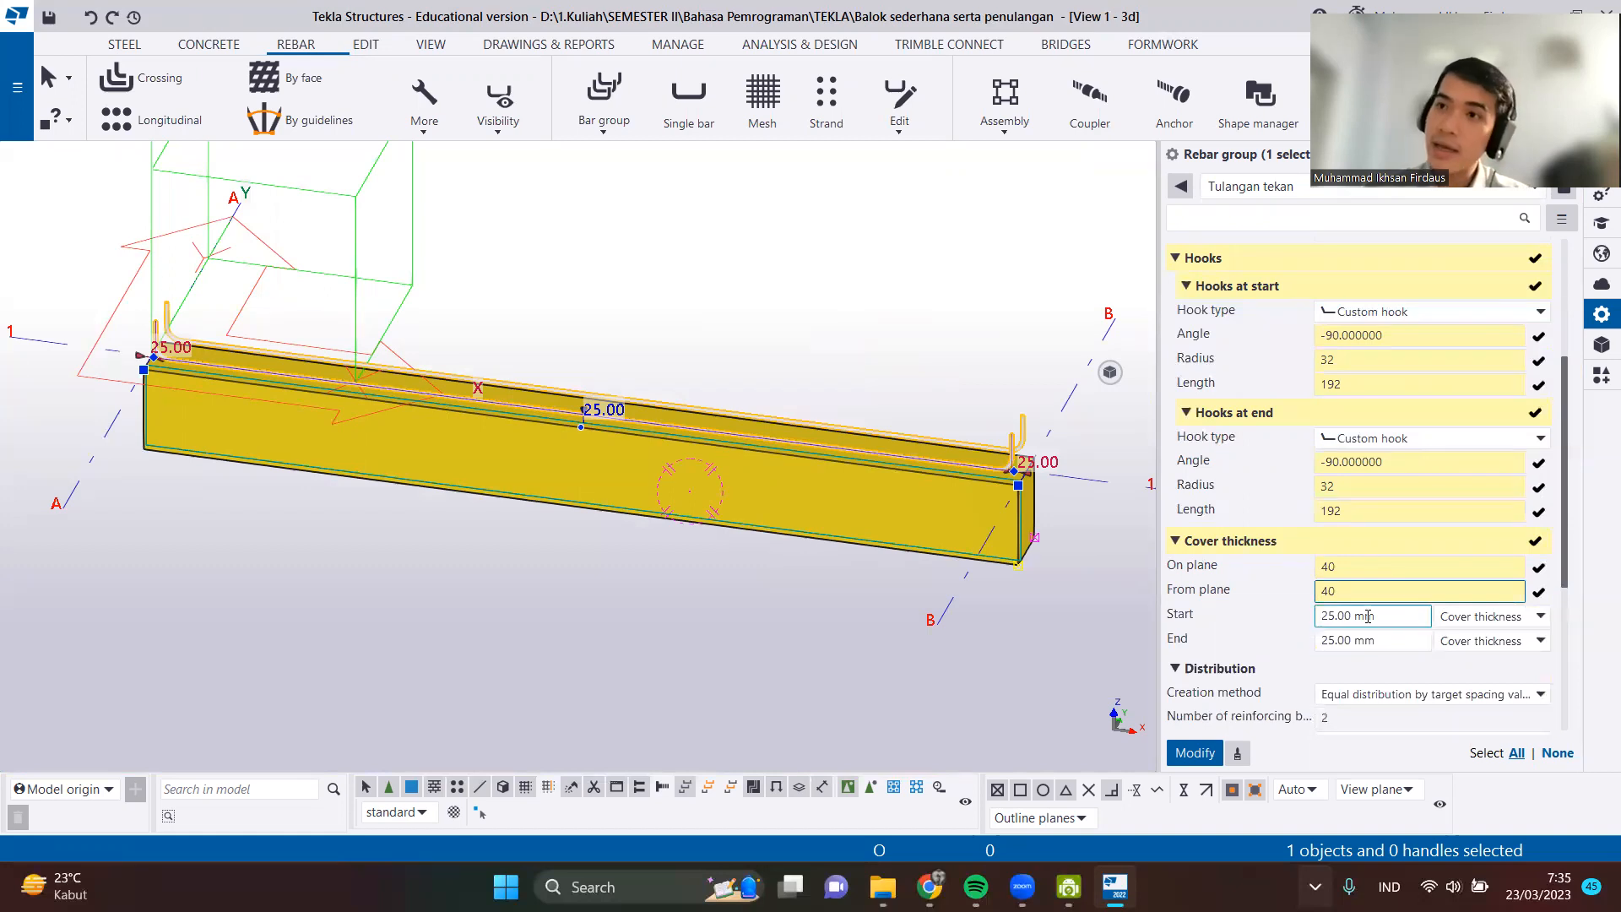
pyautogui.moveTo(1380, 616); pyautogui.dragTo(1223, 632)
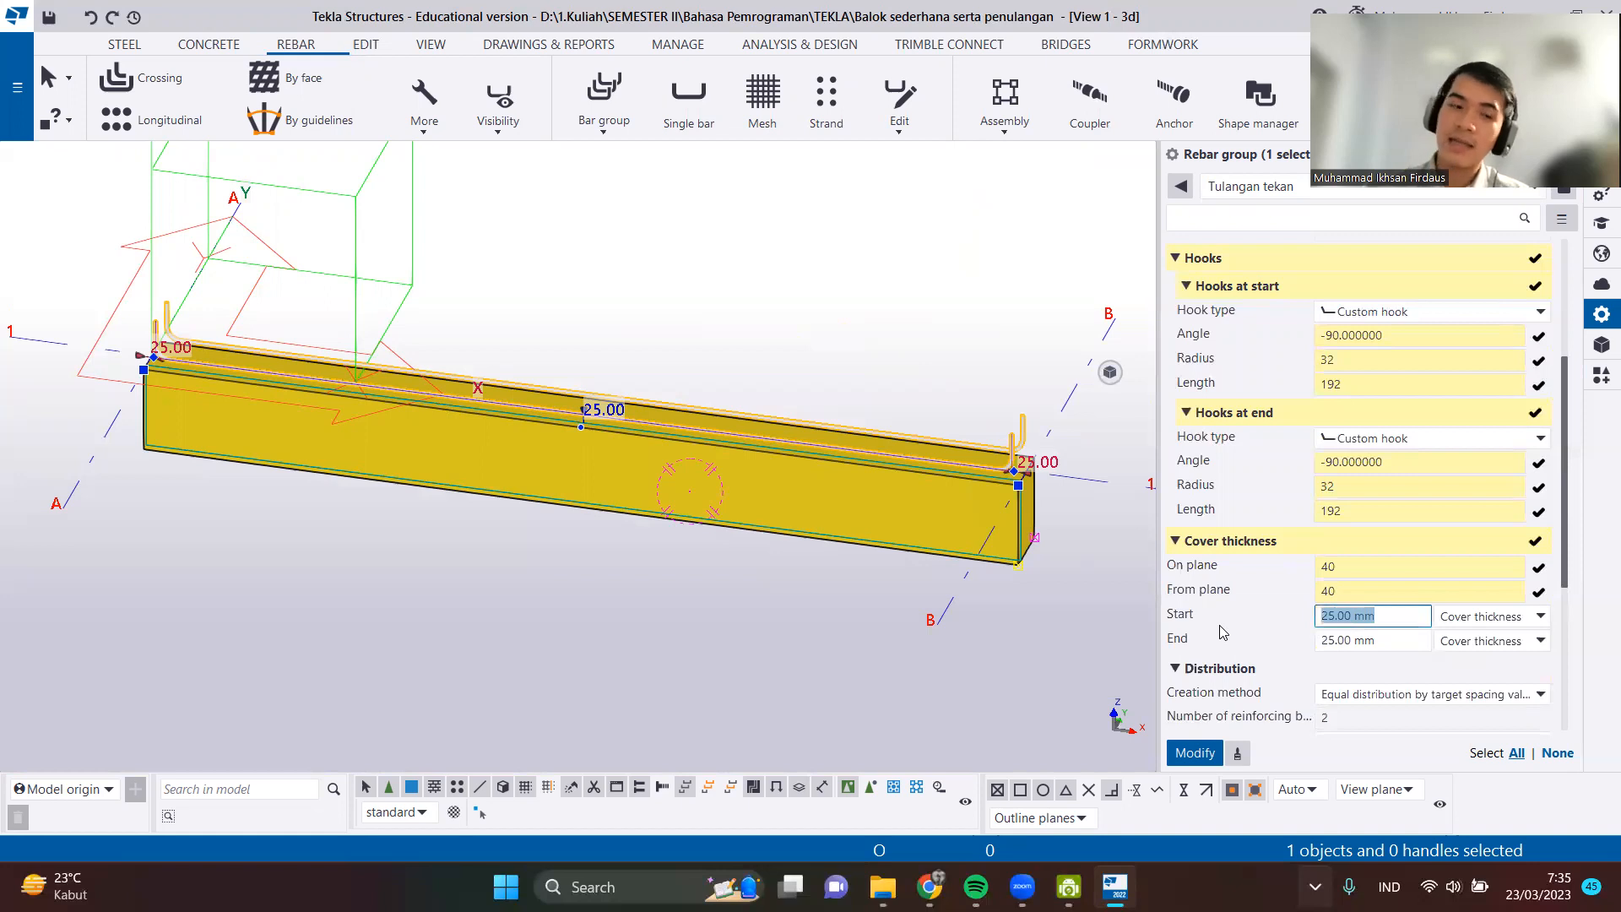
pyautogui.write('-25')
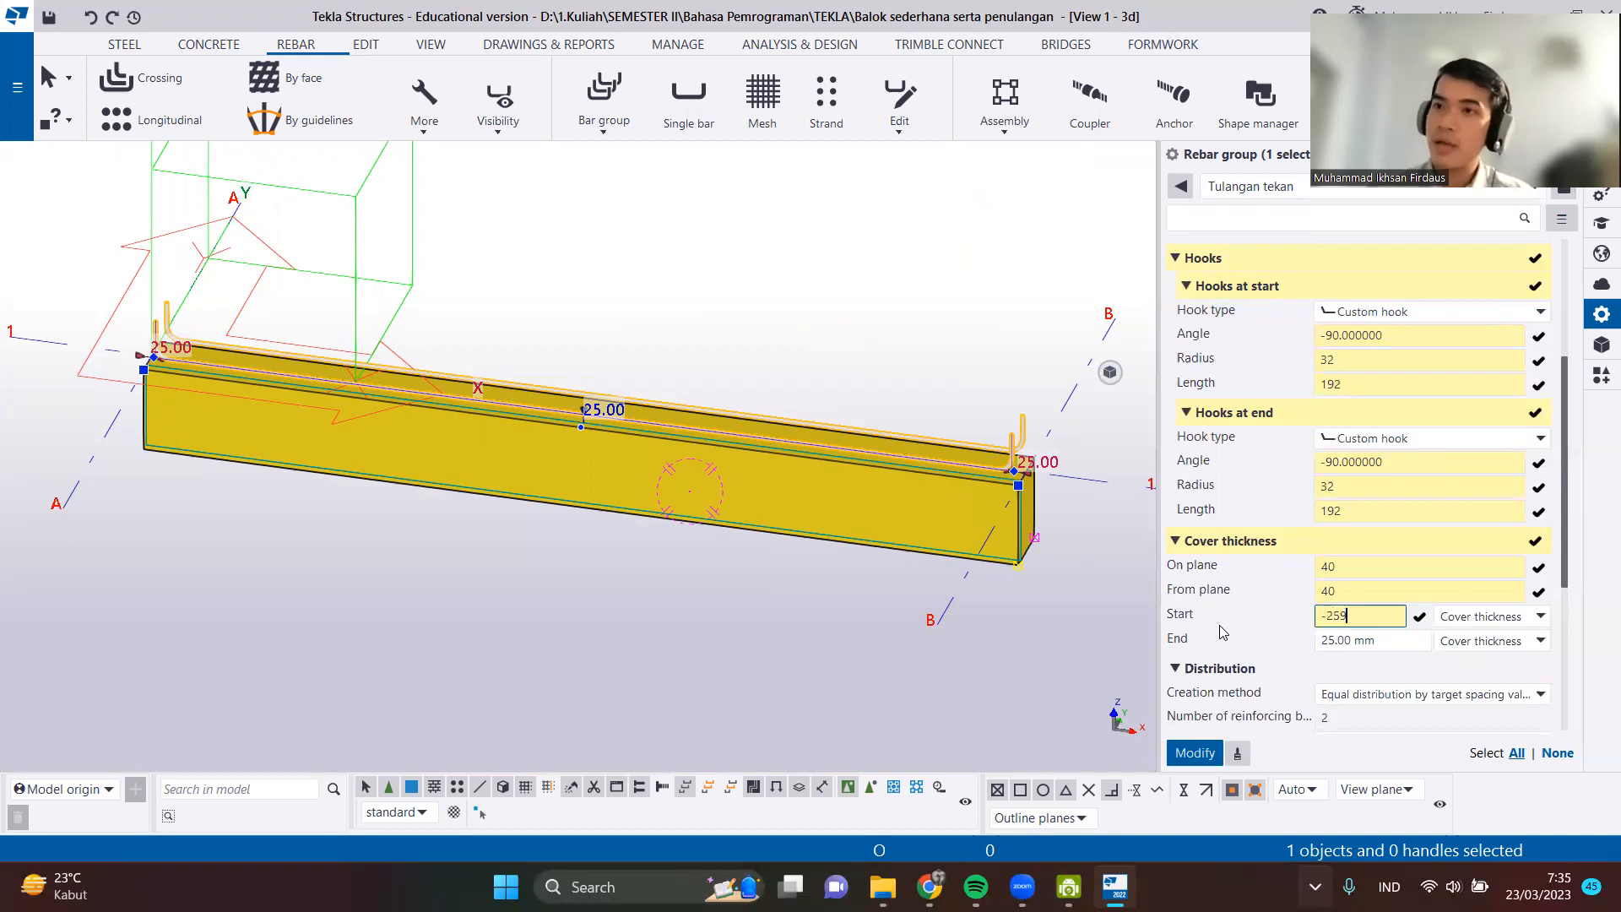
pyautogui.write('8')
pyautogui.moveTo(1401, 641); pyautogui.dragTo(1214, 634)
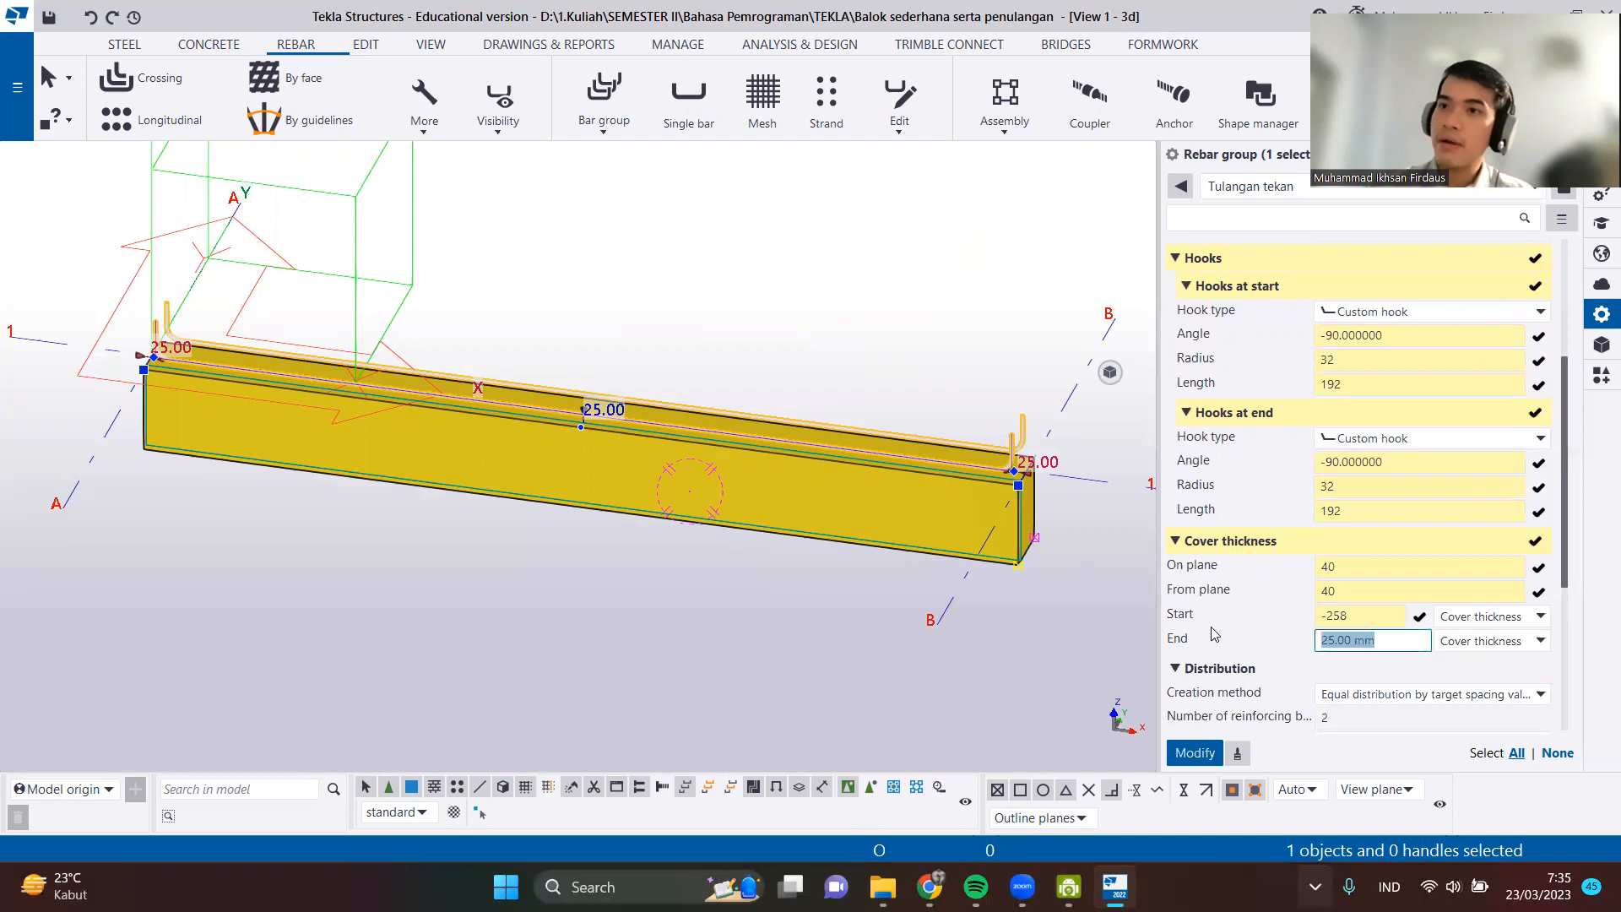
pyautogui.write('-2')
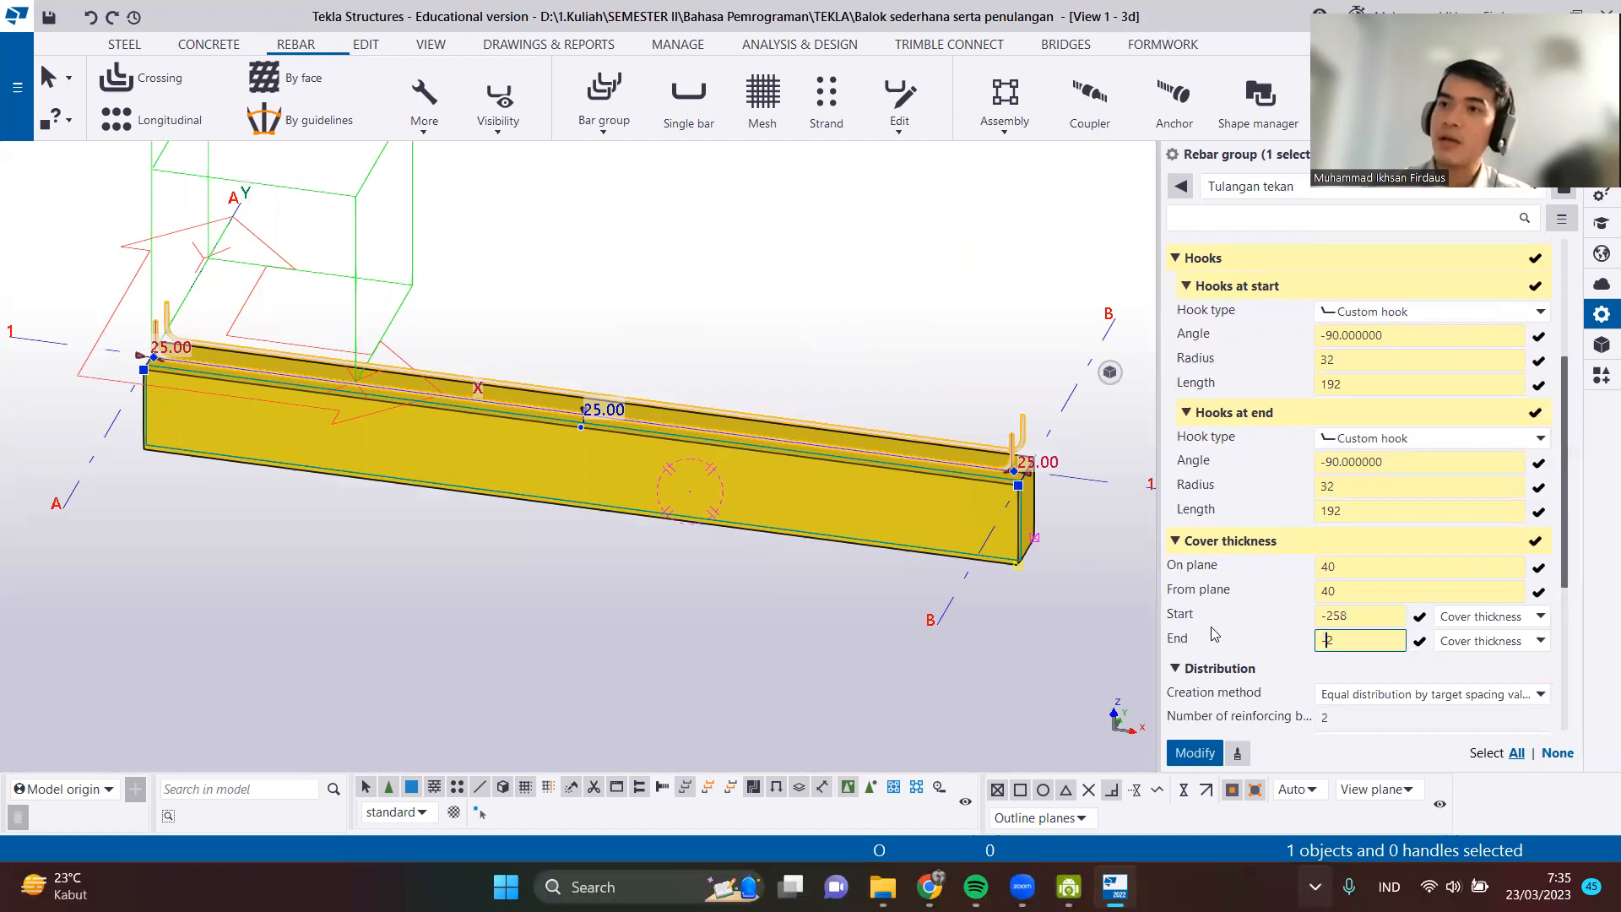
pyautogui.write('59')
pyautogui.press('BackSpace')
pyautogui.write('8')
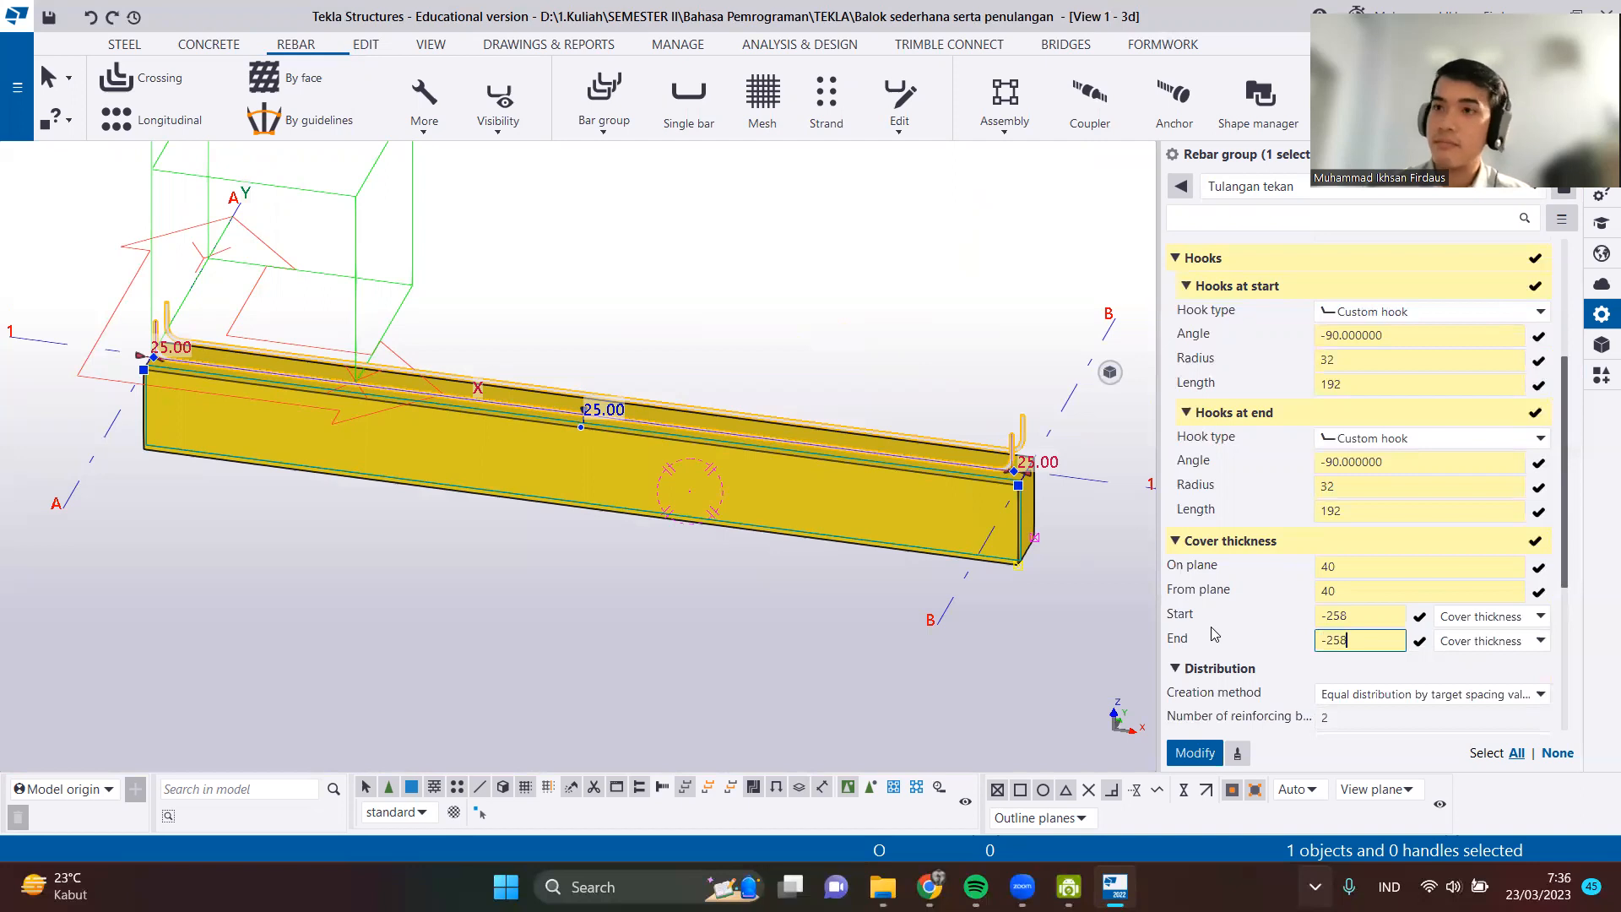
# Check the distribution settings and apply the modified hook and cover properties to the rebar group.
pyautogui.scroll(-2, 1216, 628)
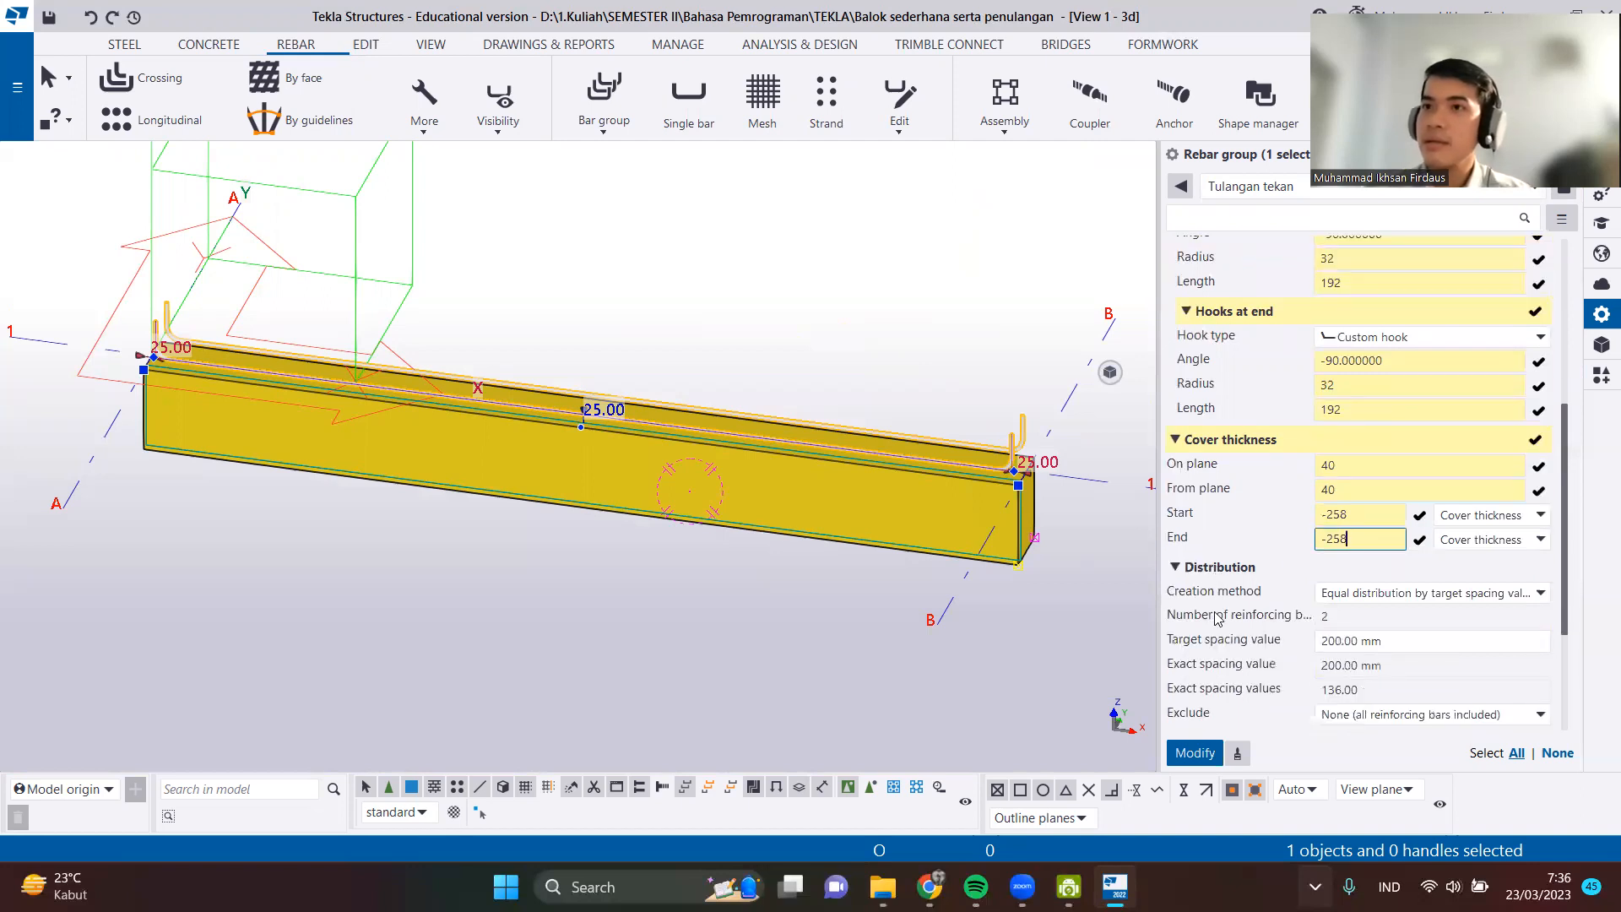
pyautogui.scroll(2, 1219, 616)
pyautogui.scroll(-2, 1222, 614)
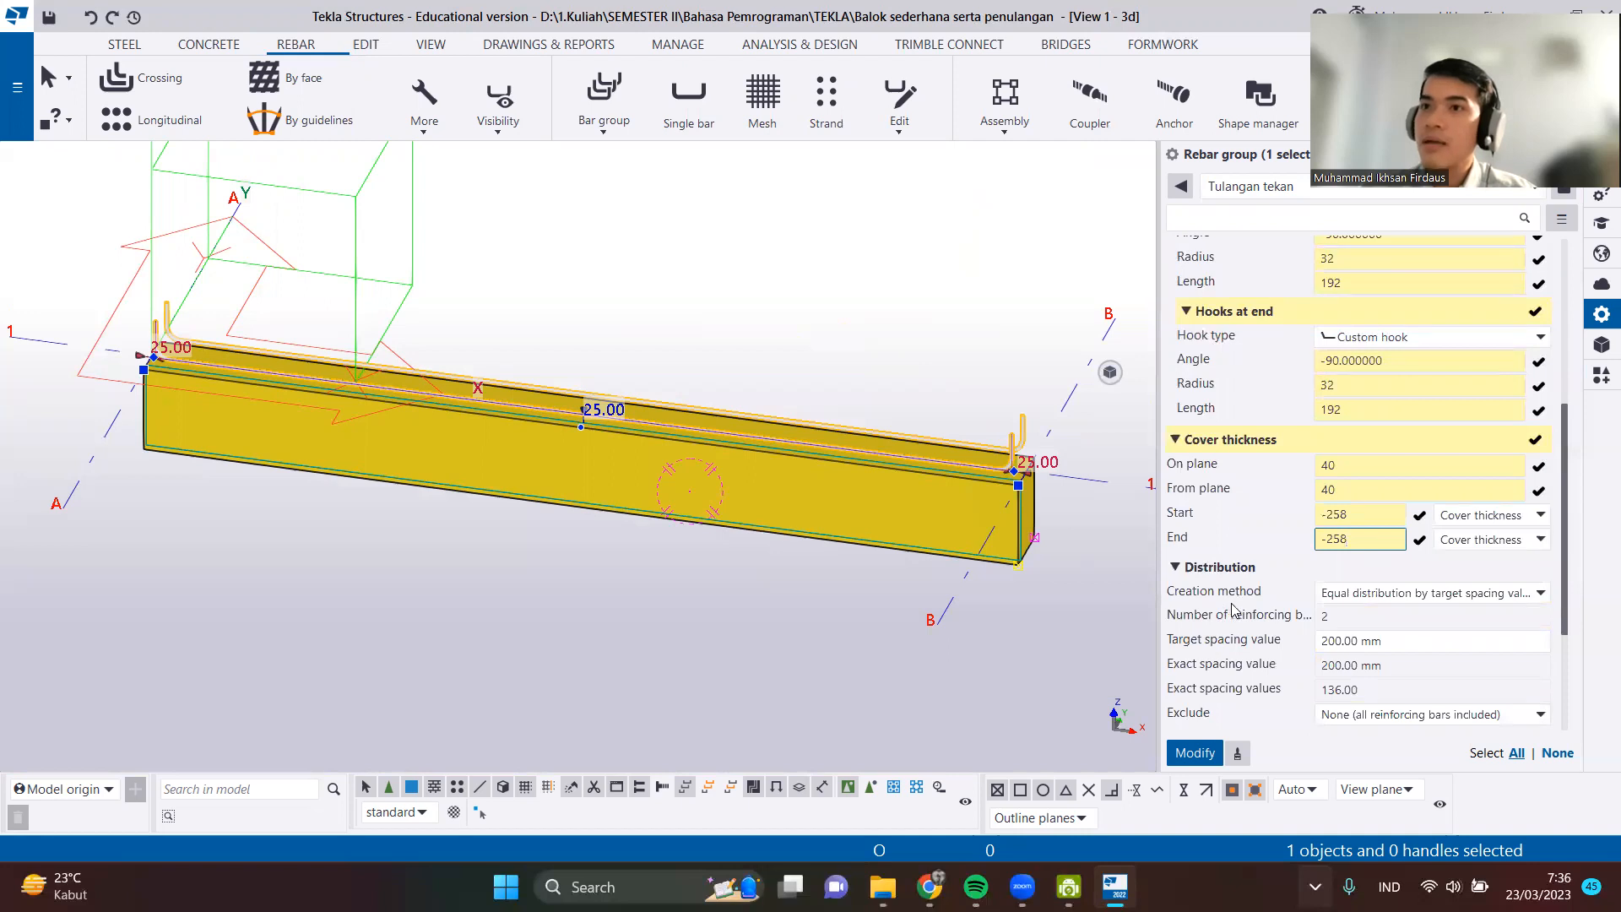
pyautogui.scroll(-4, 1241, 612)
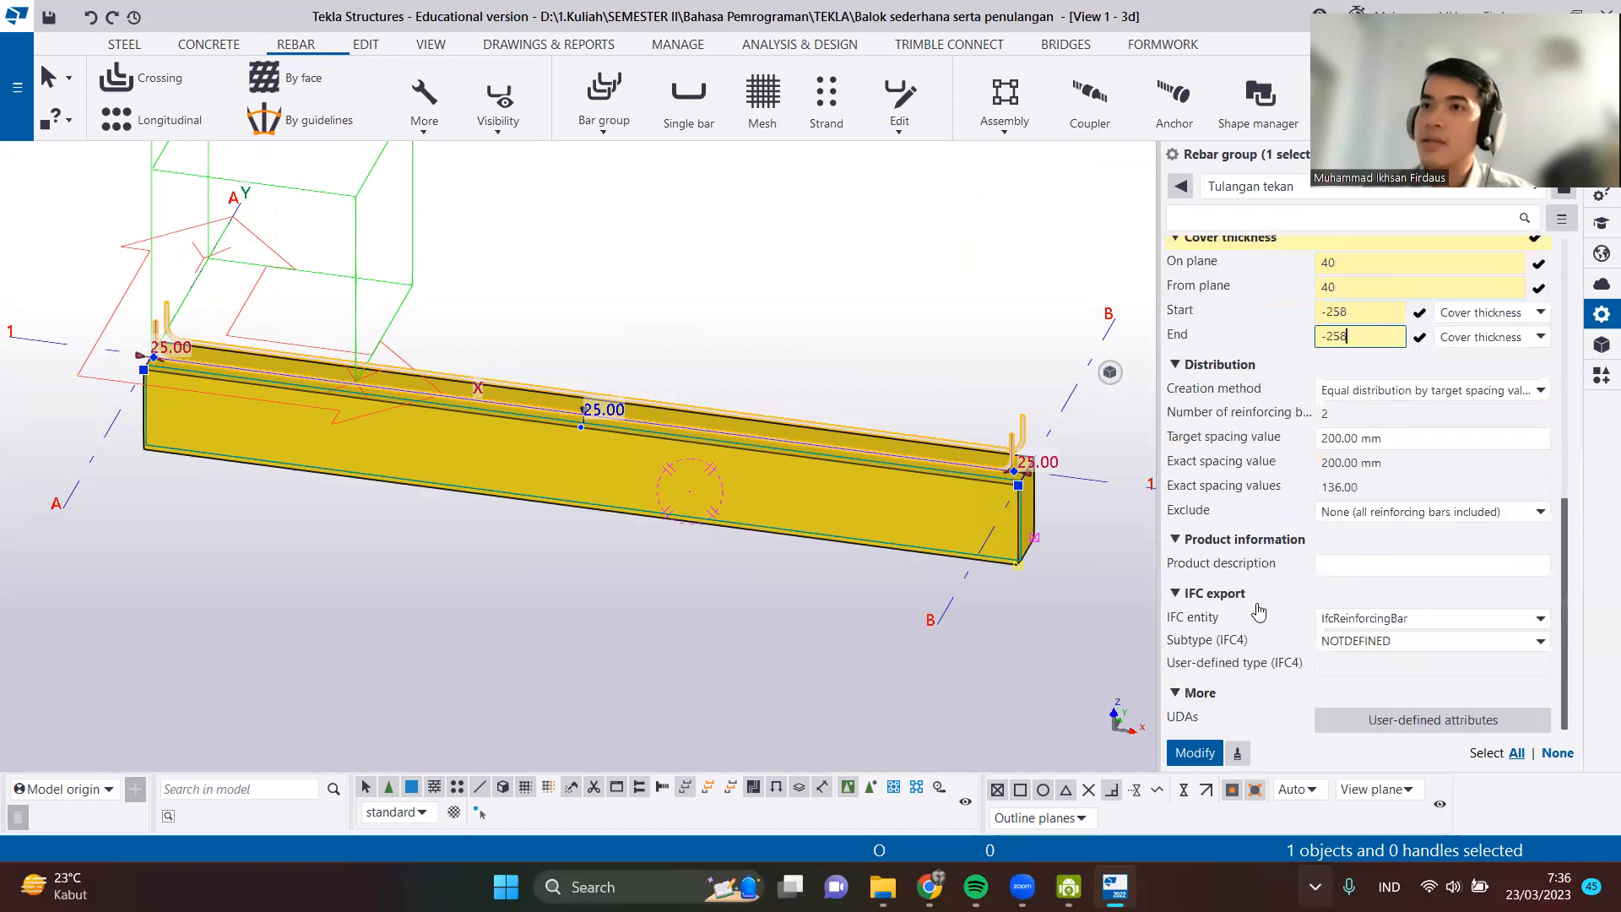
pyautogui.scroll(2, 1257, 609)
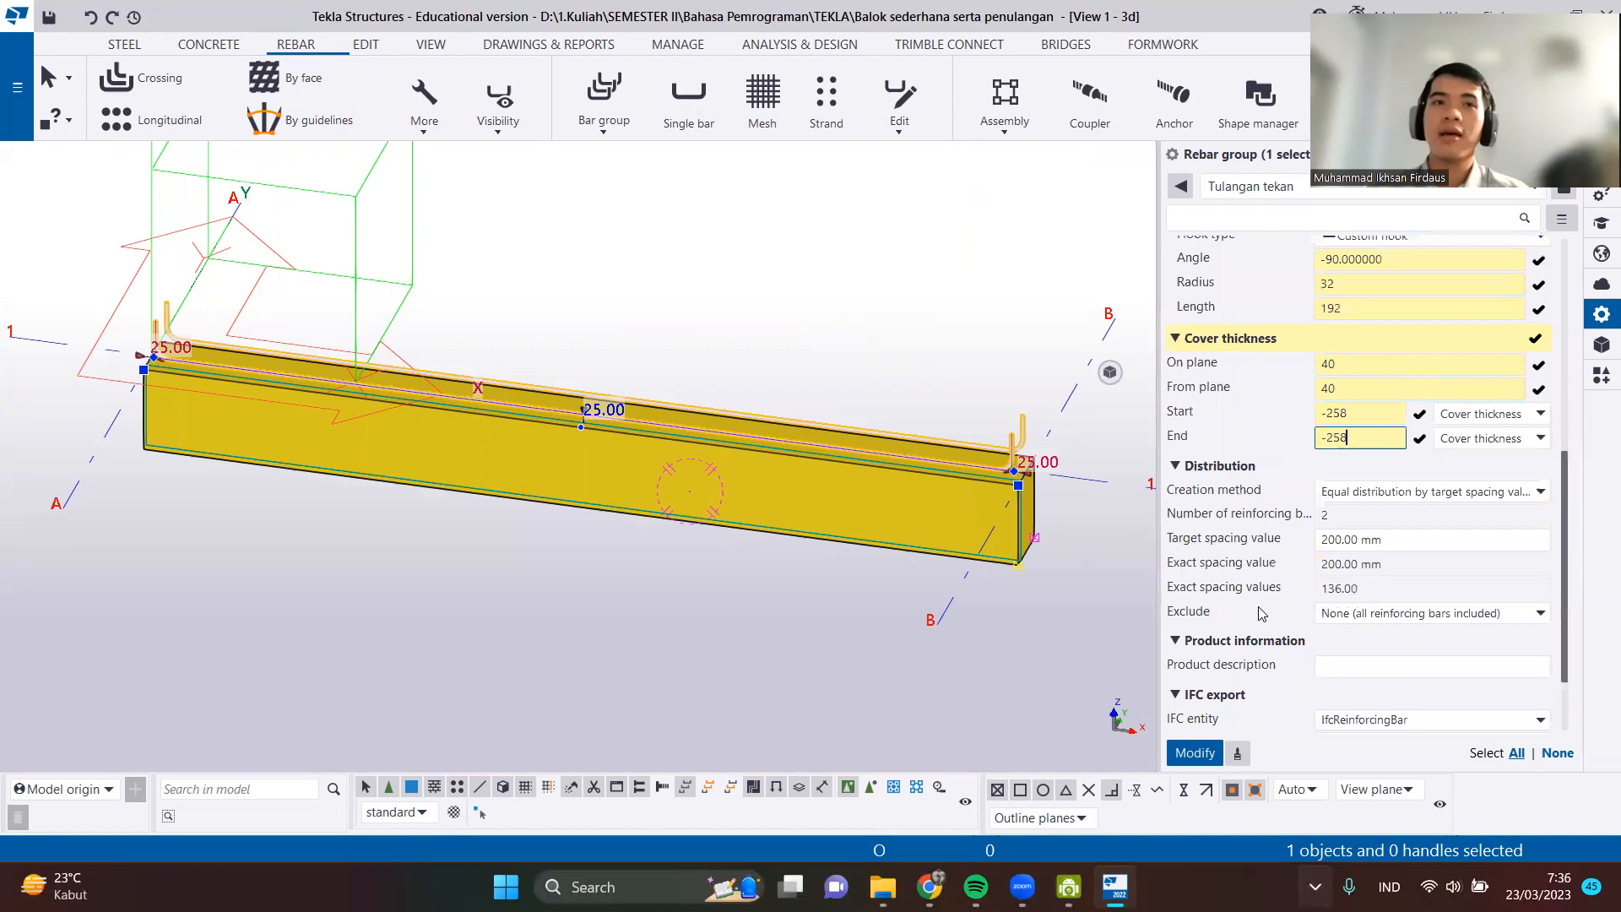
pyautogui.scroll(1, 1266, 617)
pyautogui.scroll(-1, 1267, 617)
pyautogui.scroll(4, 1266, 617)
pyautogui.scroll(-3, 1266, 617)
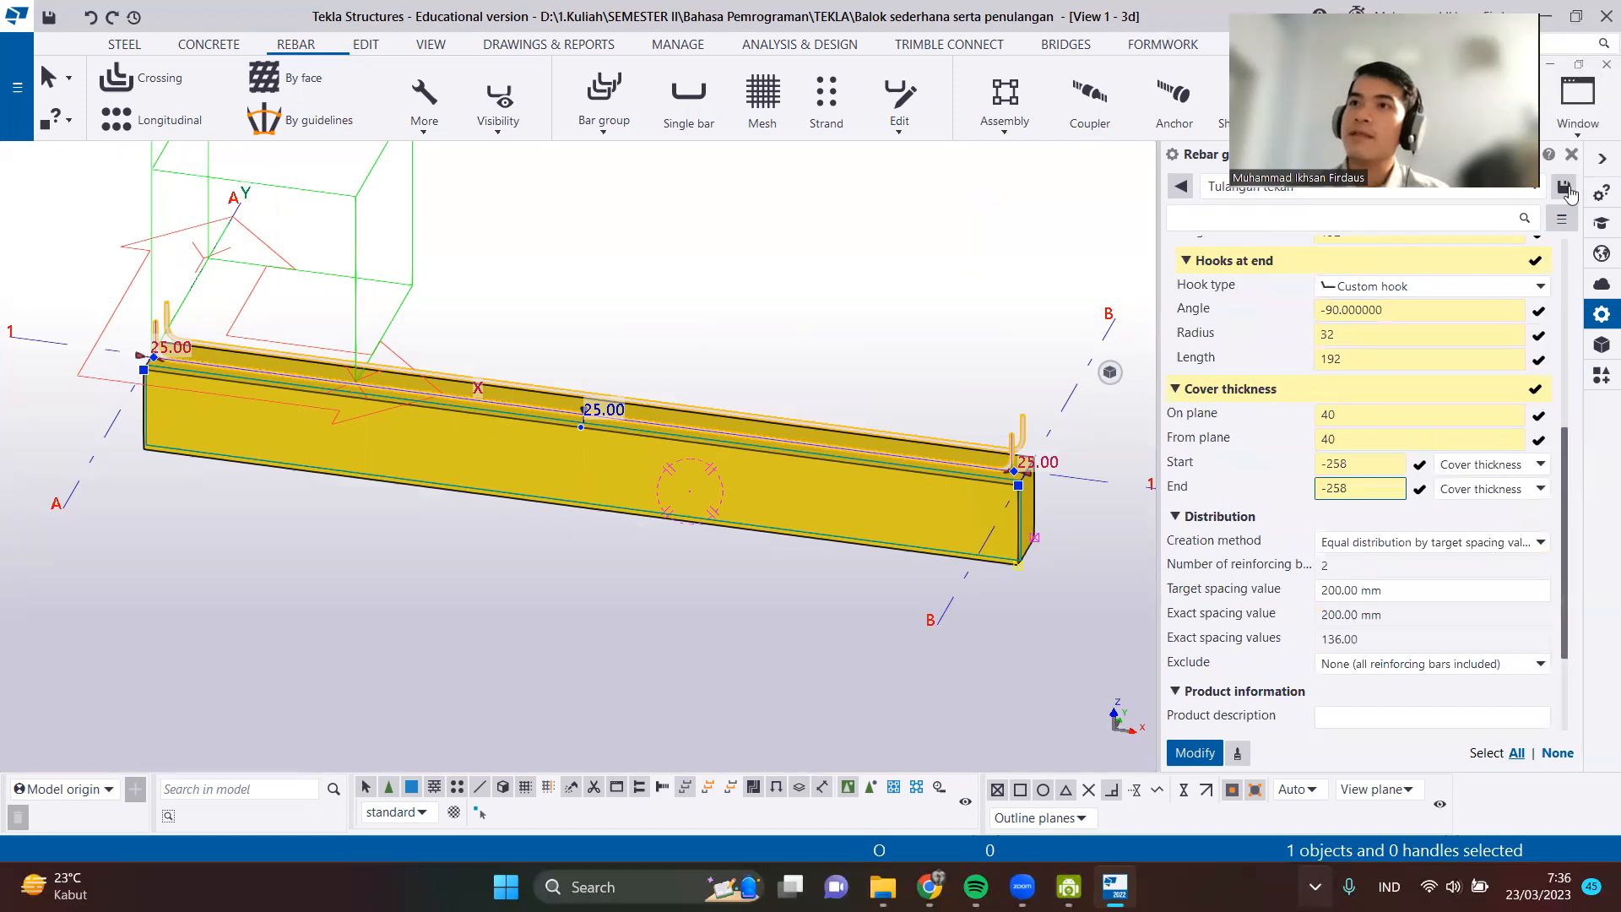
pyautogui.click(1195, 755)
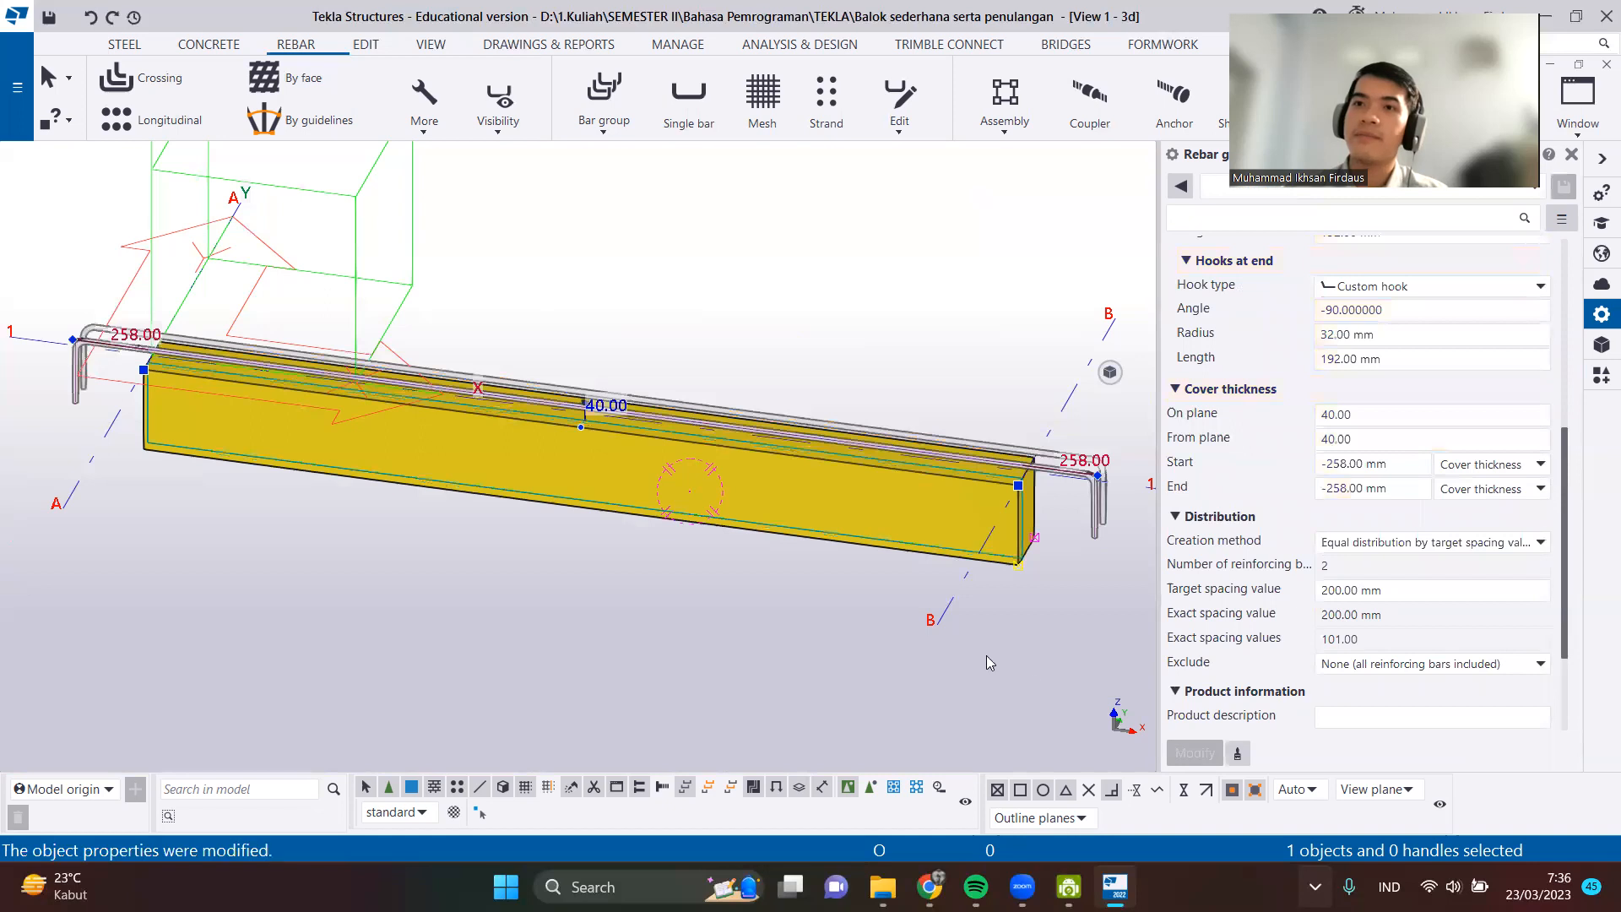
# Change the on-plane cover thickness to -40 mm, apply it to the rebar group and deselect the group.
pyautogui.scroll(2, 902, 506)
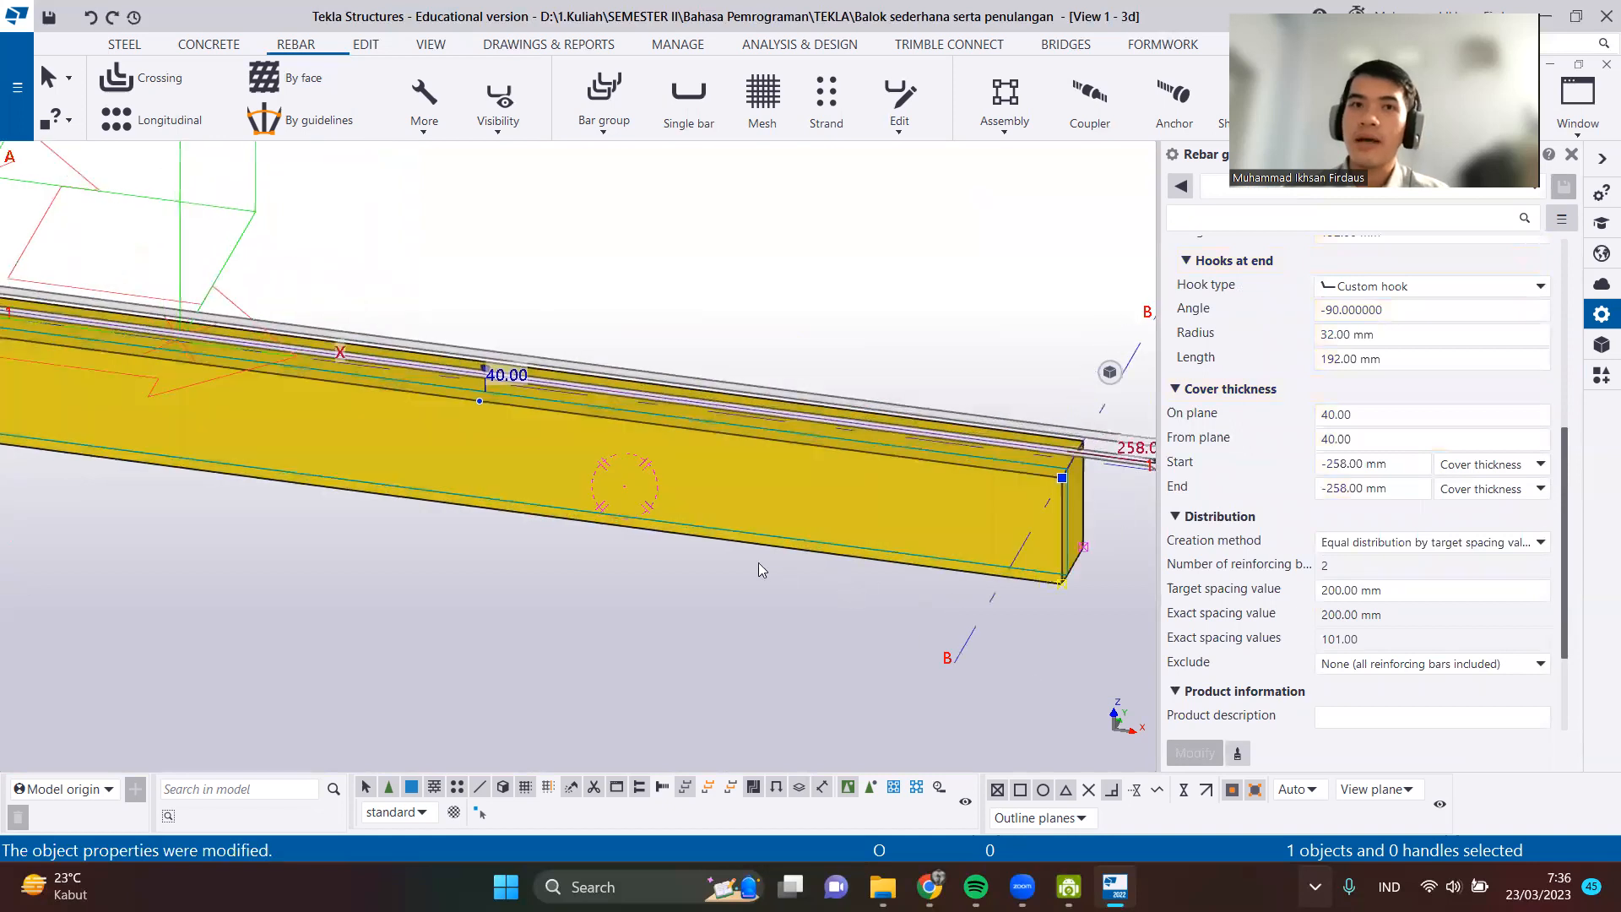
pyautogui.scroll(-2, 810, 512)
pyautogui.keyDown('ctrl'); pyautogui.moveTo(879, 459); pyautogui.dragTo(780, 636, button='middle'); pyautogui.keyUp('ctrl')
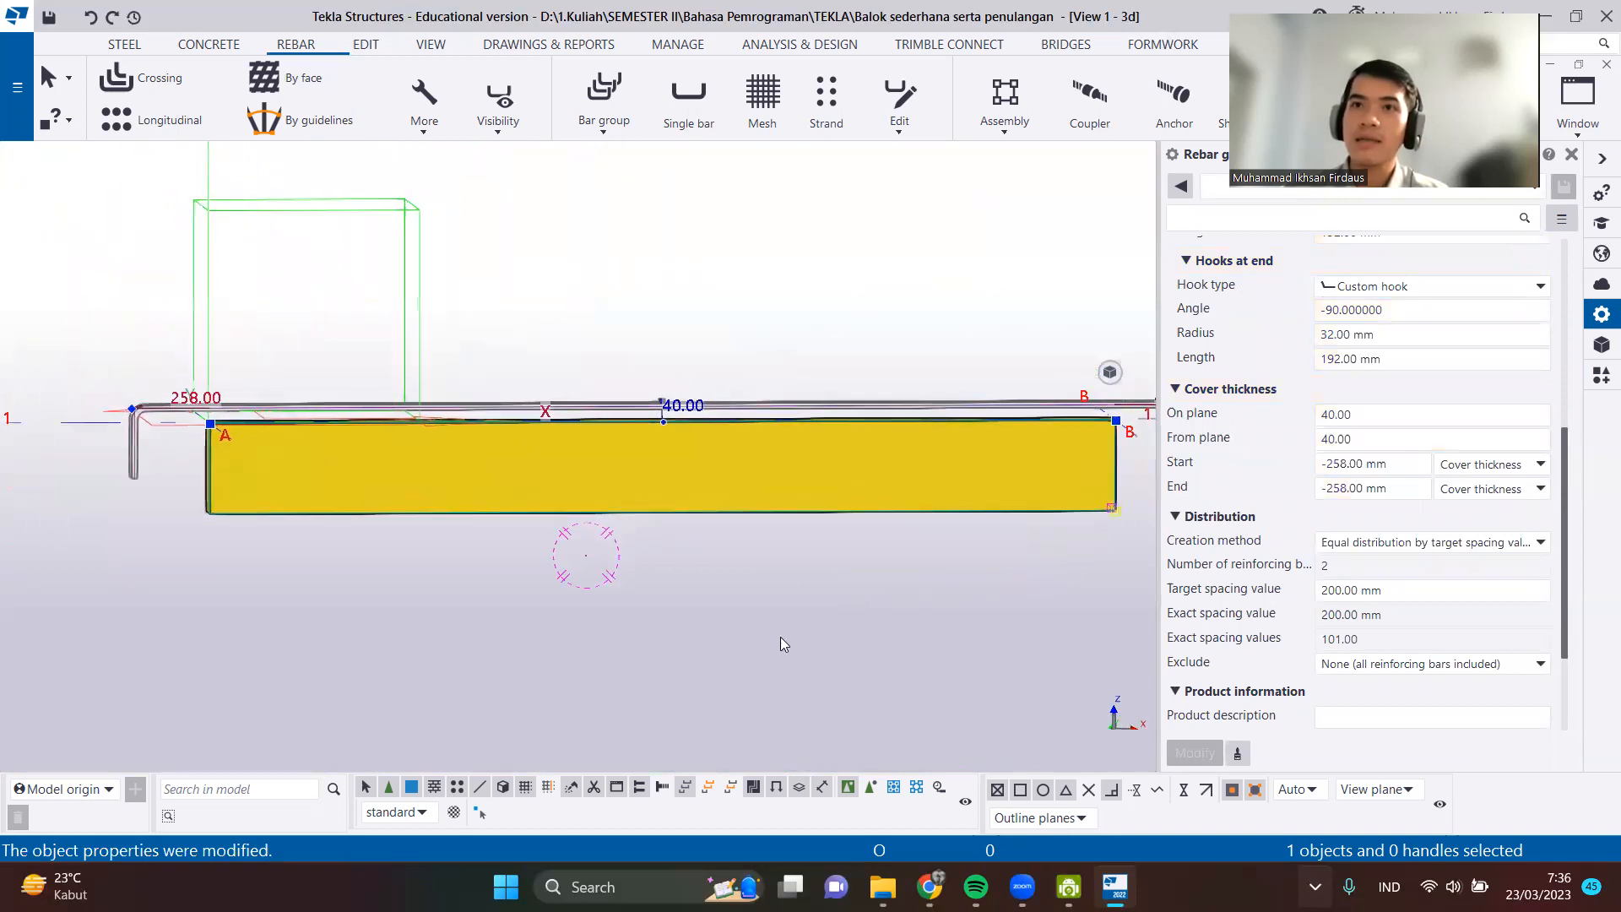
pyautogui.moveTo(1087, 498); pyautogui.dragTo(1019, 566, button='middle')
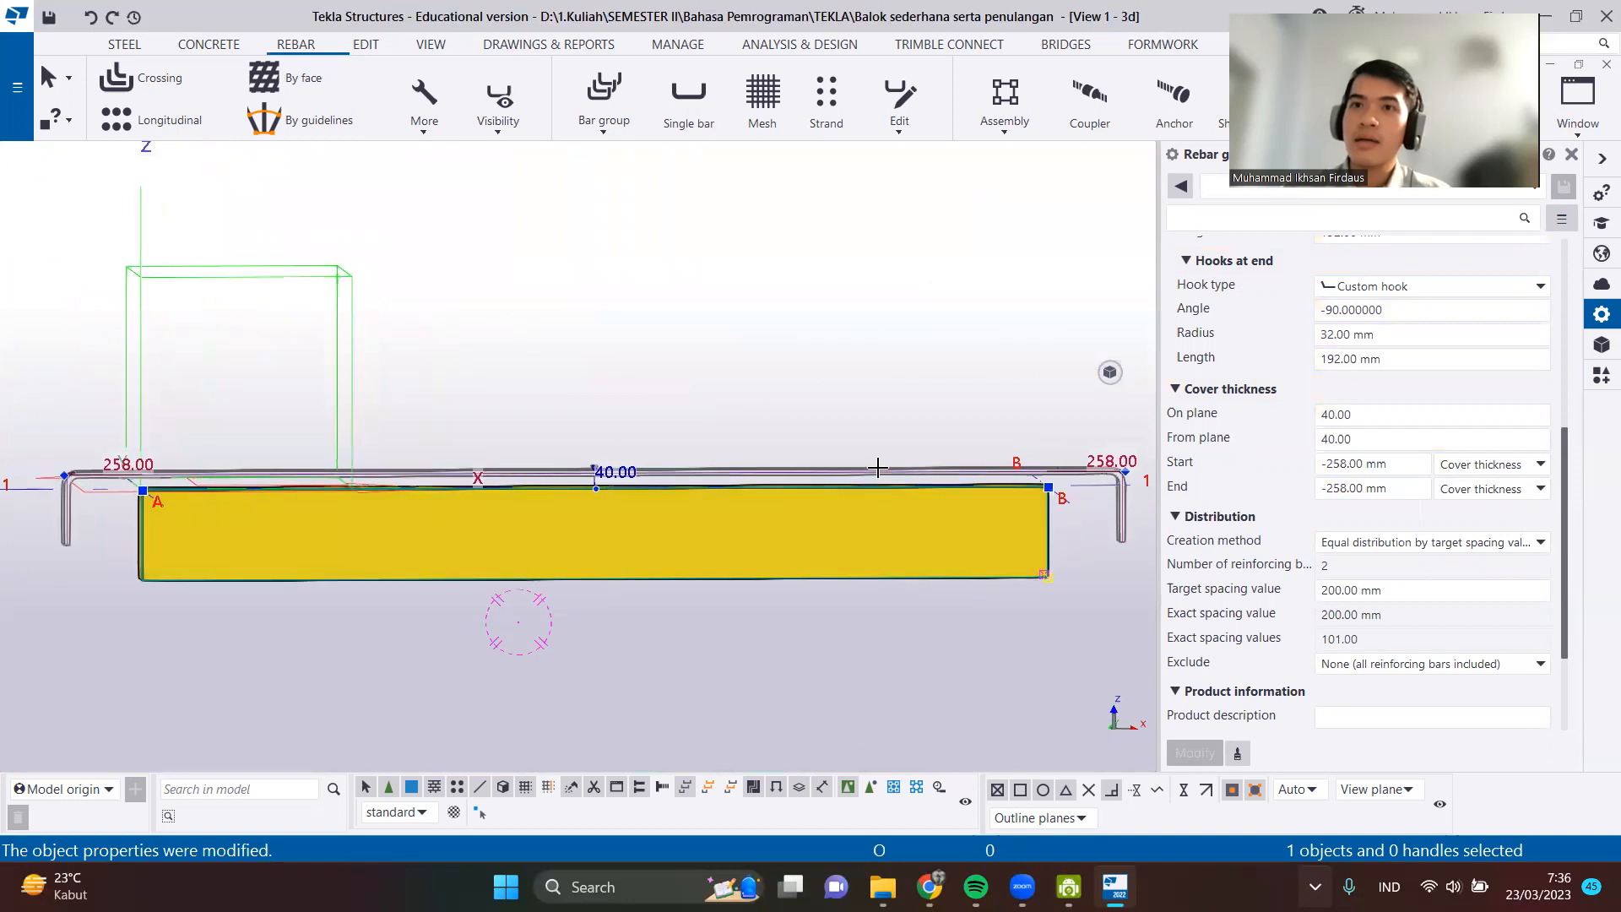
pyautogui.middleClick(924, 512)
pyautogui.click(1324, 414)
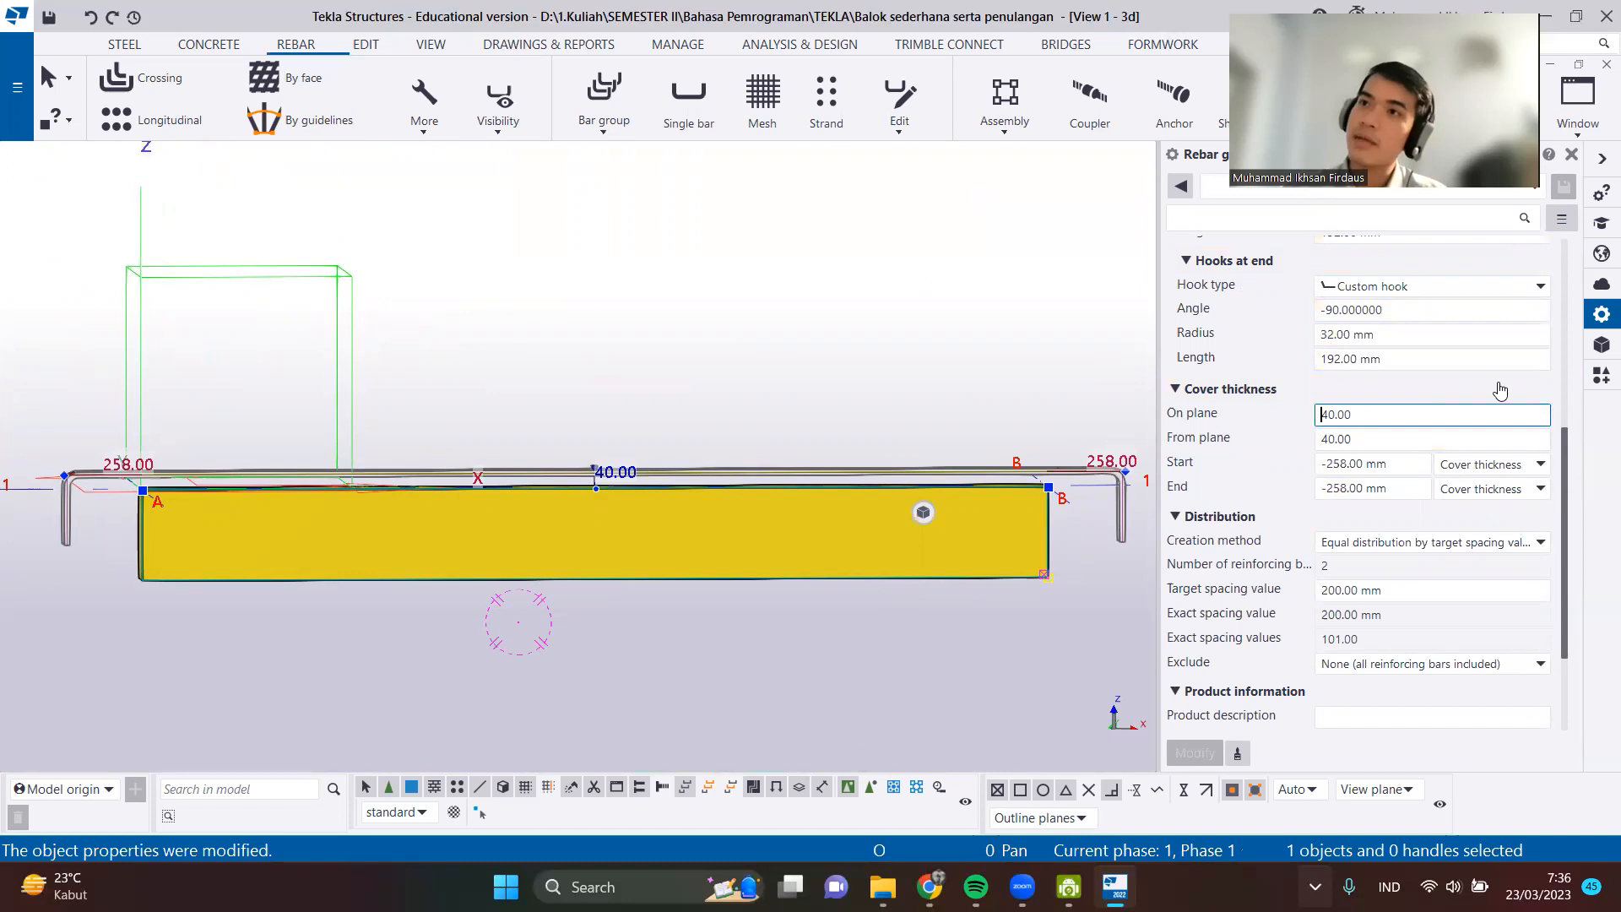
pyautogui.write('-')
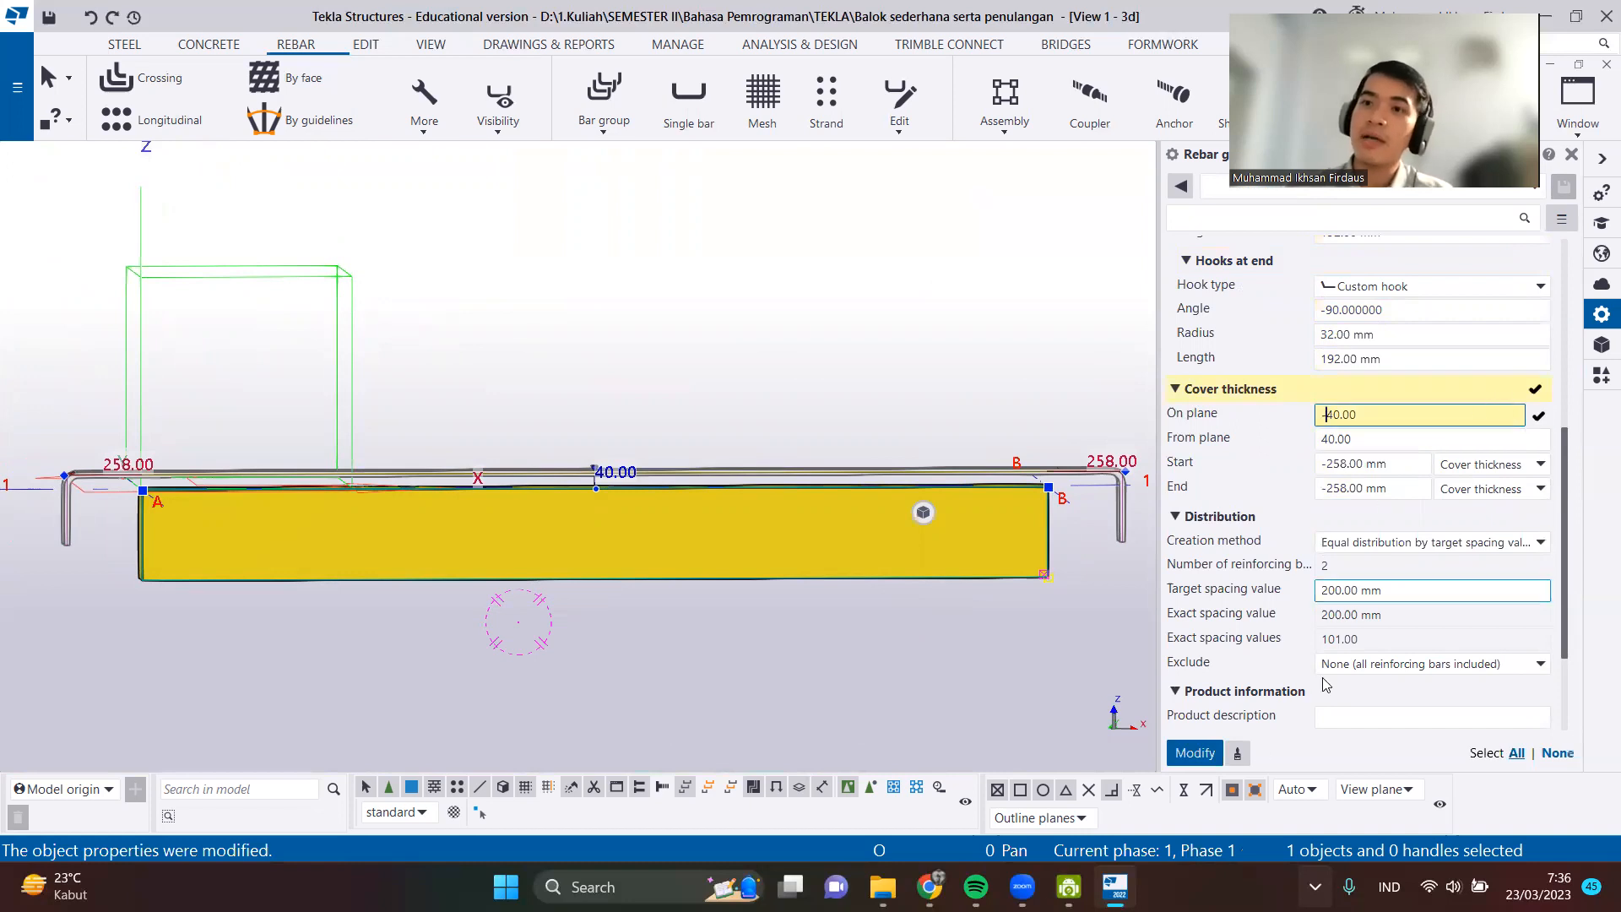
pyautogui.click(1197, 753)
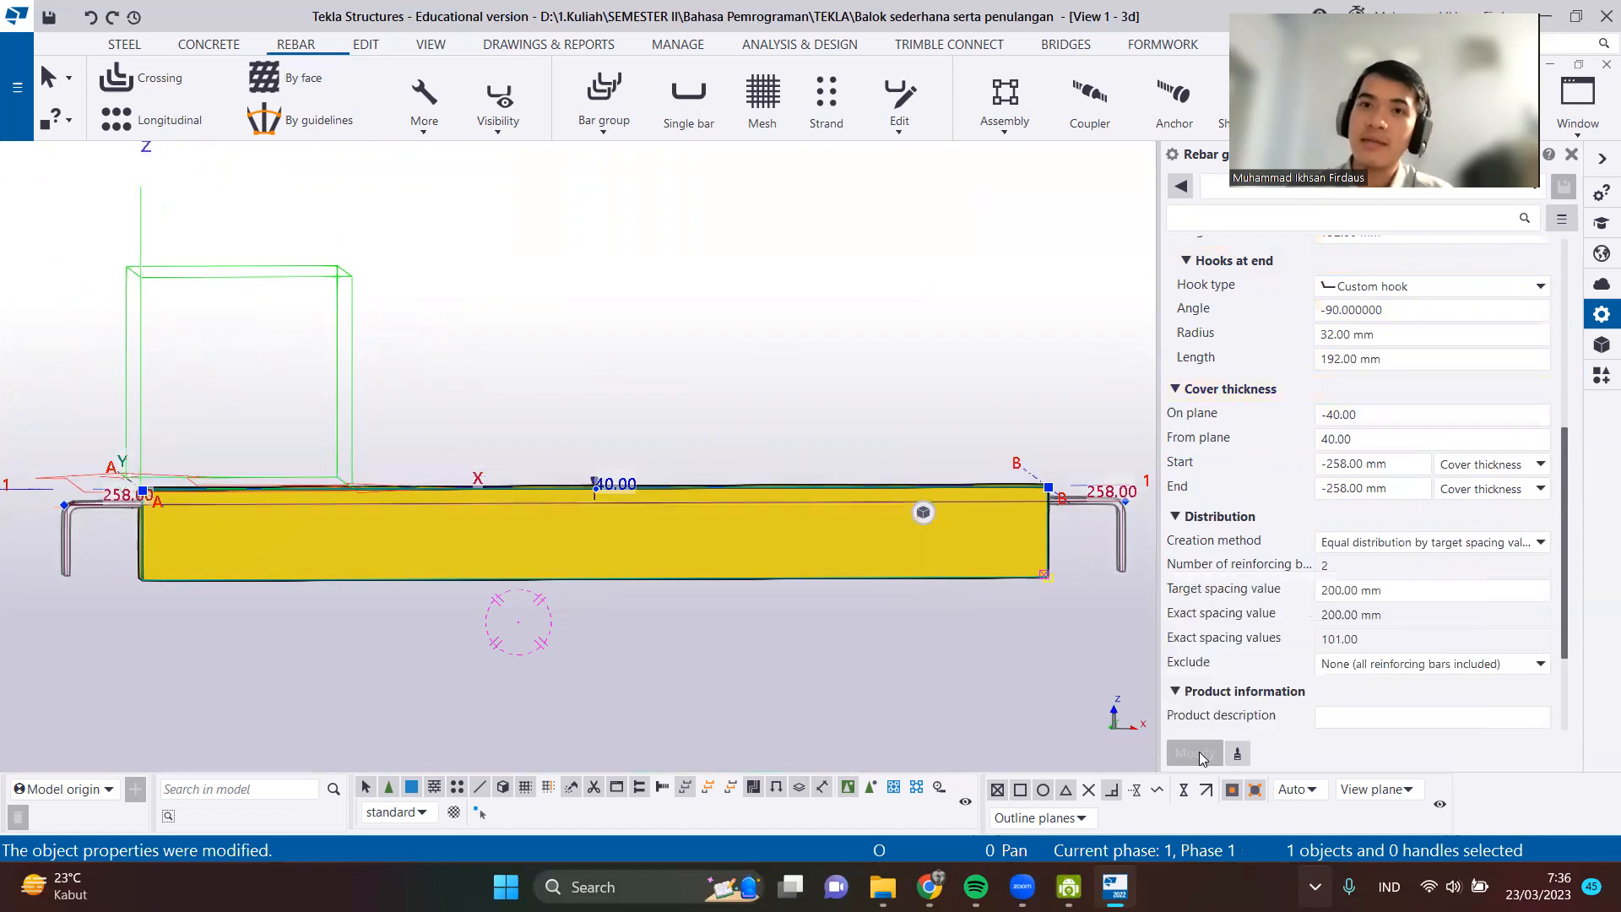
pyautogui.click(878, 702)
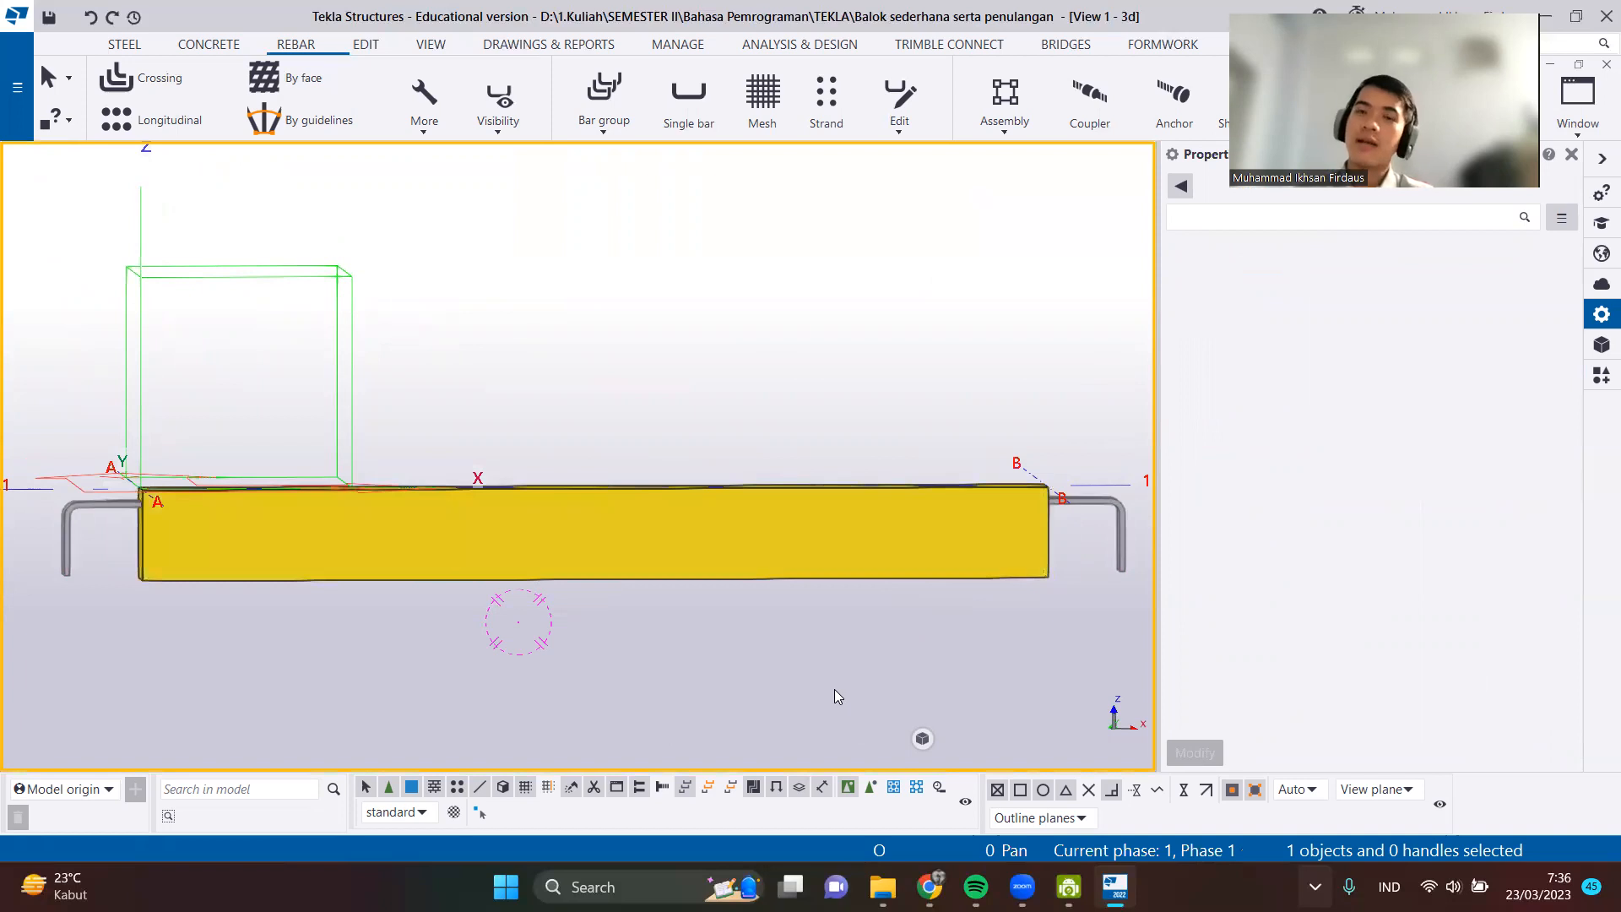
# Display the concrete beam as a wireframe and inspect the hooked compression bars inside it from several sides.
pyautogui.hotkey('ctrl', '2')
pyautogui.hotkey('ctrl', '1')
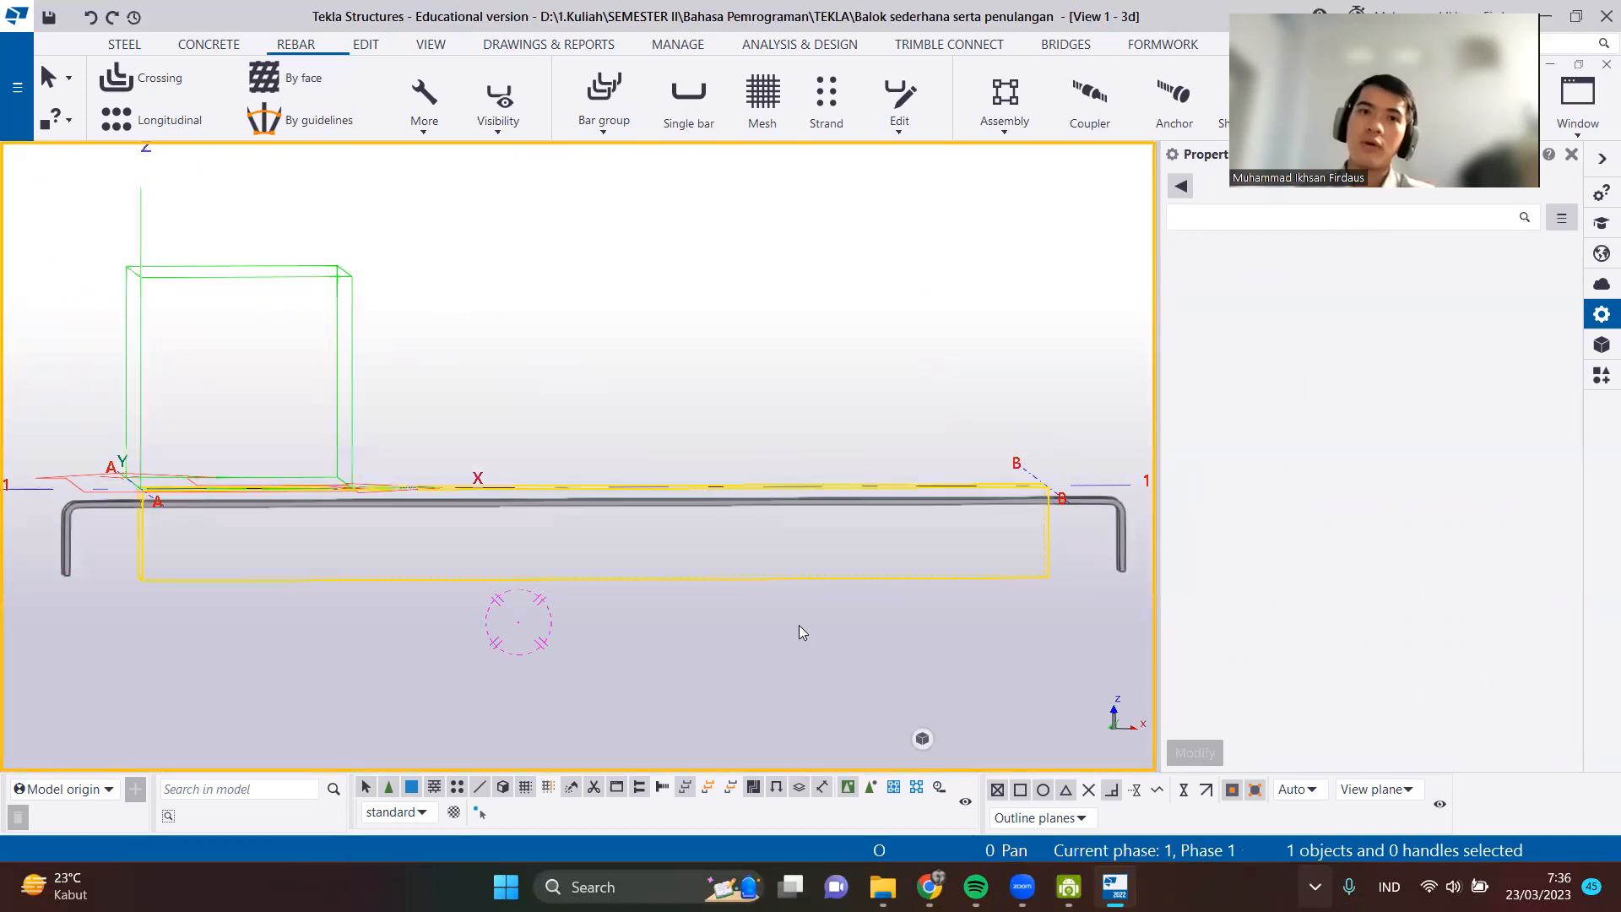
pyautogui.keyDown('ctrl'); pyautogui.moveTo(799, 625); pyautogui.dragTo(742, 627, button='middle'); pyautogui.keyUp('ctrl')
pyautogui.scroll(-3, 919, 589)
pyautogui.moveTo(994, 567); pyautogui.dragTo(554, 565, button='middle')
pyautogui.scroll(-1, 945, 518)
pyautogui.moveTo(945, 518); pyautogui.dragTo(757, 537, button='middle')
pyautogui.scroll(4, 818, 514)
pyautogui.keyDown('ctrl'); pyautogui.moveTo(623, 515); pyautogui.dragTo(872, 535, button='middle'); pyautogui.keyUp('ctrl')
pyautogui.scroll(3, 716, 486)
pyautogui.scroll(-2, 777, 437)
pyautogui.scroll(-1, 817, 557)
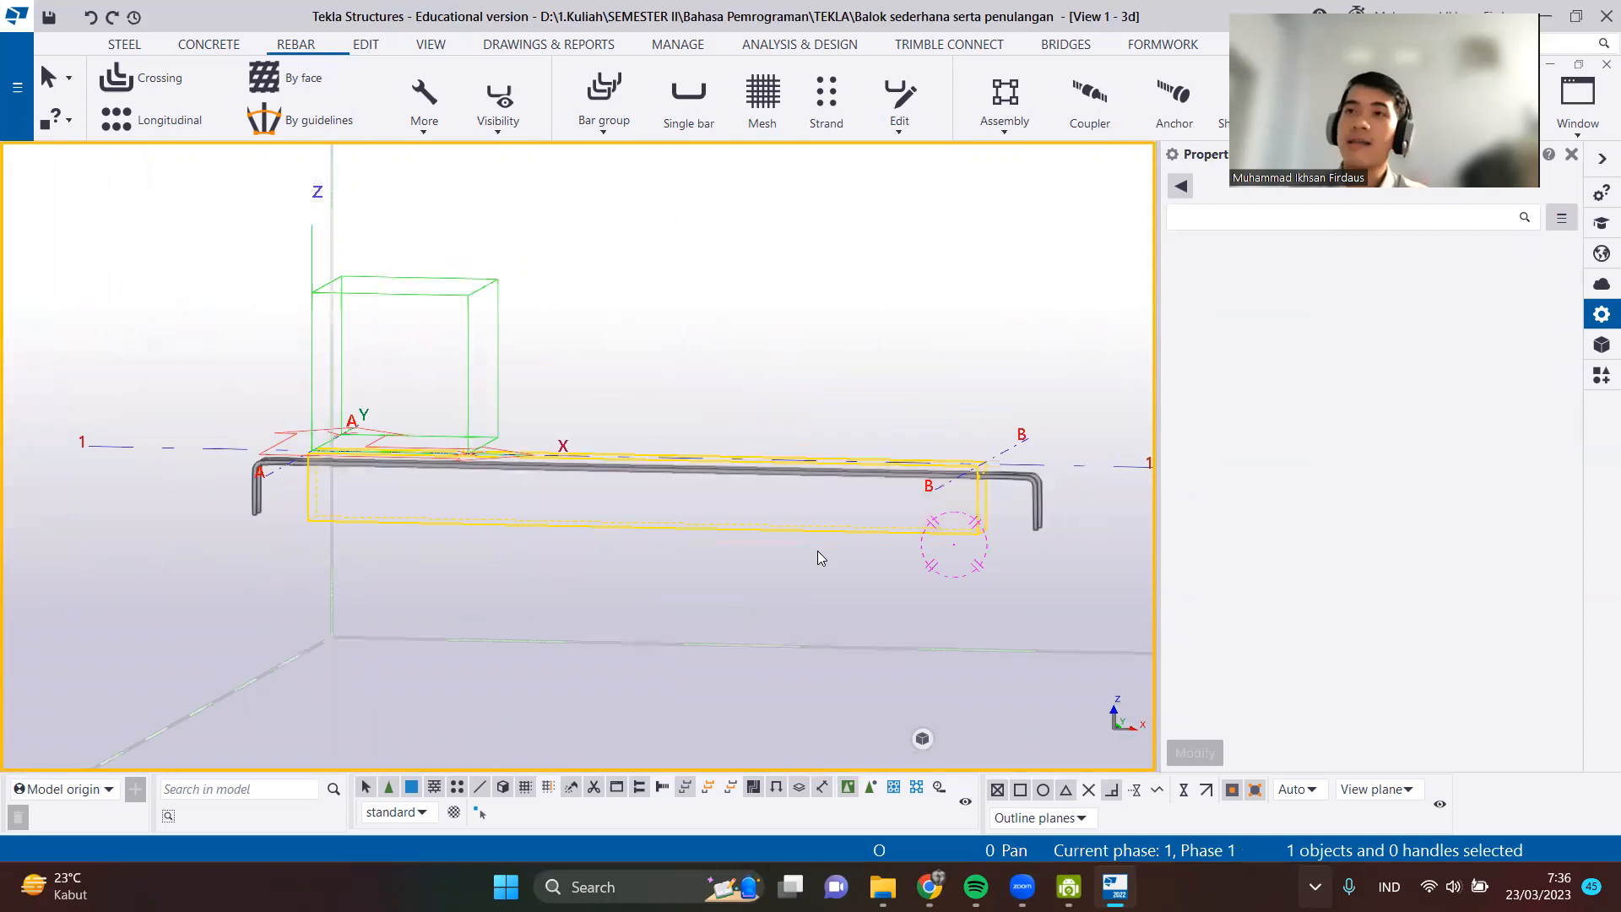
# Select the compression bar group and review its general and hook properties.
pyautogui.click(1011, 472)
pyautogui.scroll(4, 1310, 438)
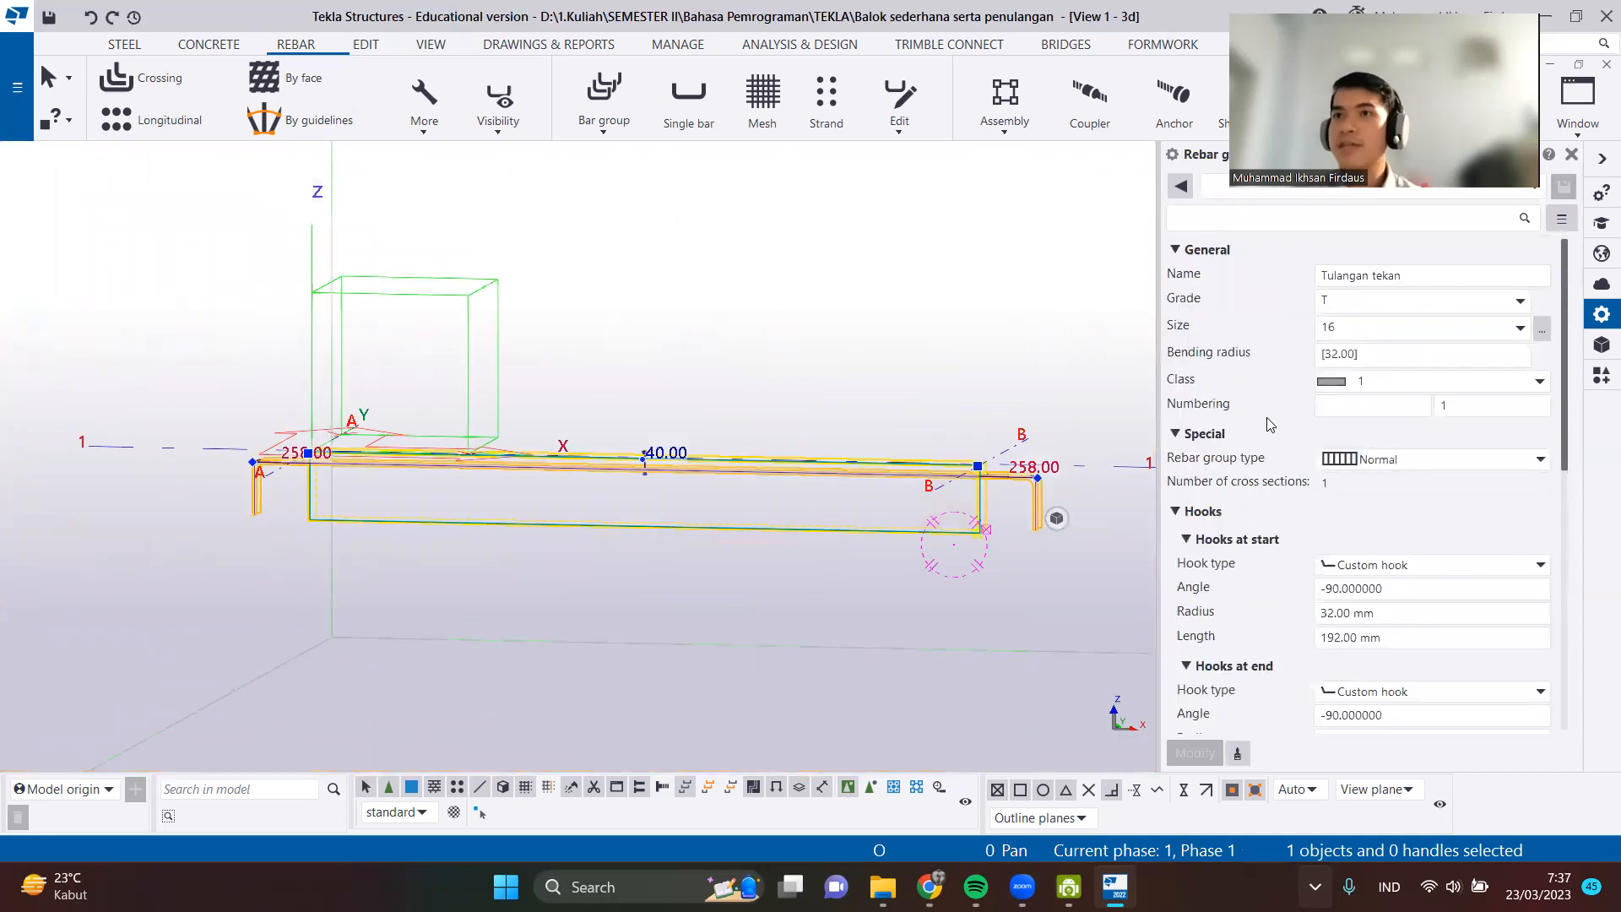
pyautogui.click(1321, 355)
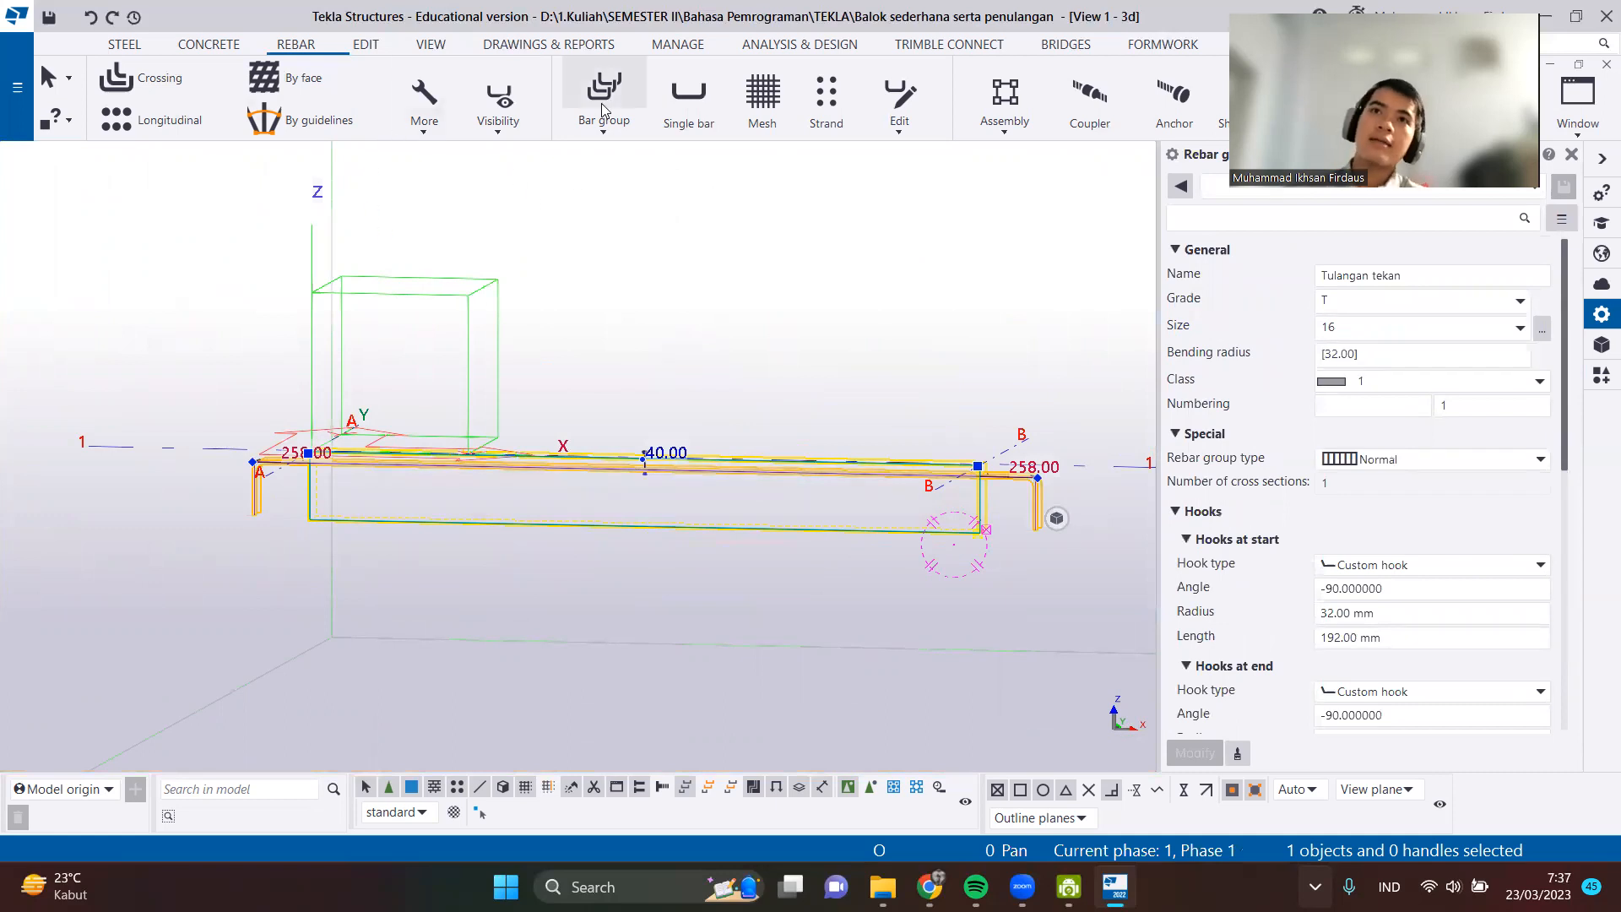
# Start a bar group on the concrete beam and draw its bar shape along the full 3000 mm lower front edge.
pyautogui.click(618, 129)
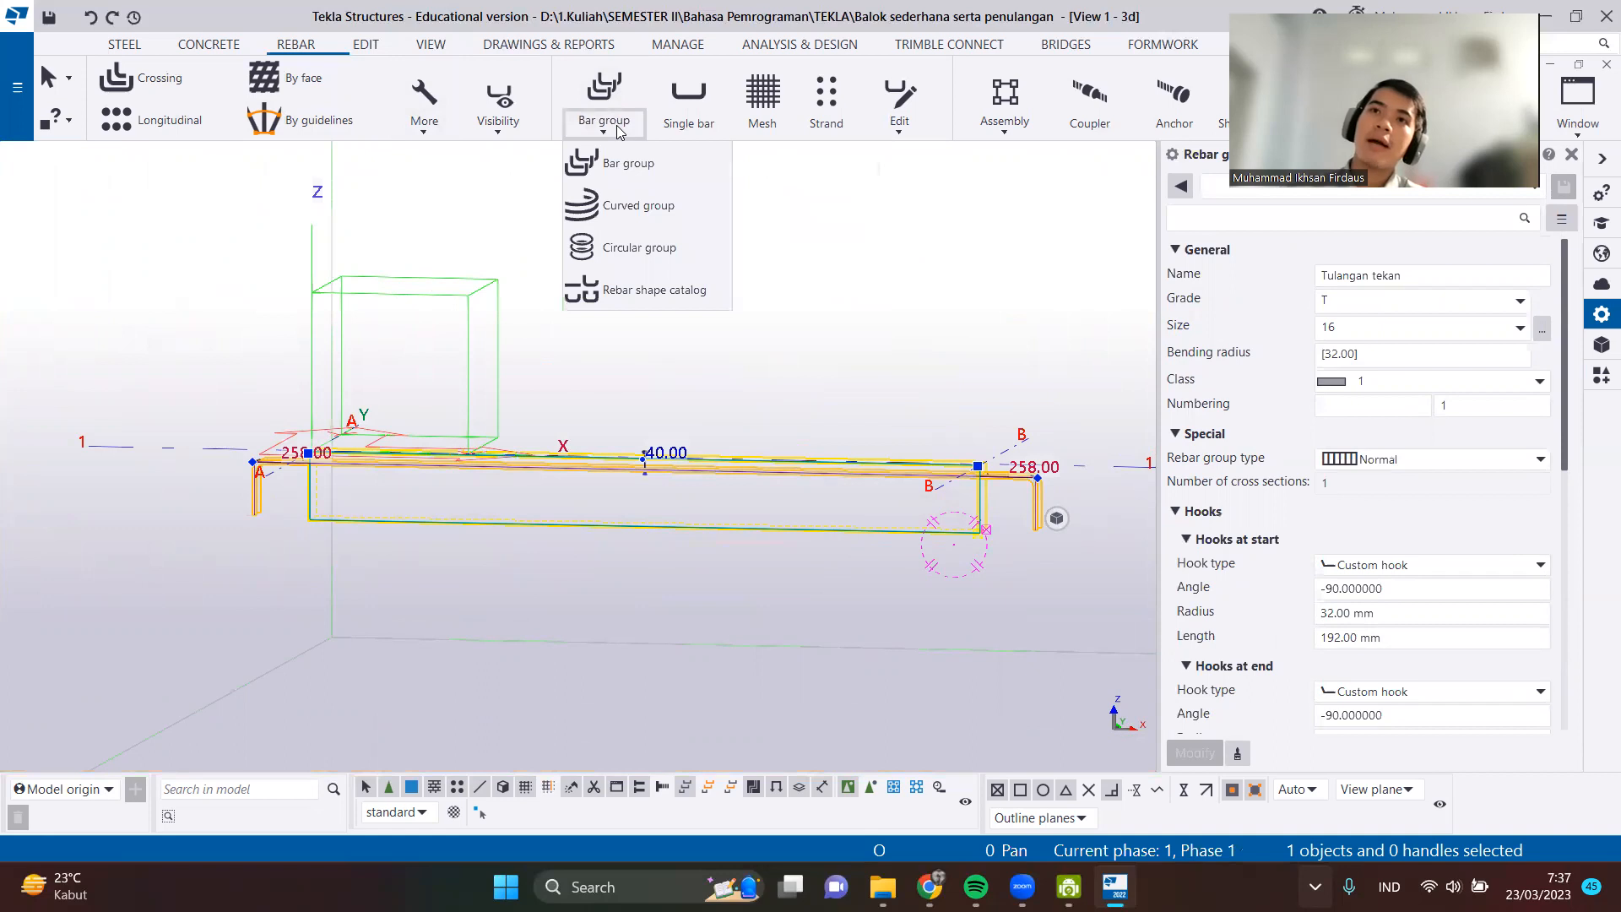
pyautogui.click(615, 163)
pyautogui.scroll(3, 405, 517)
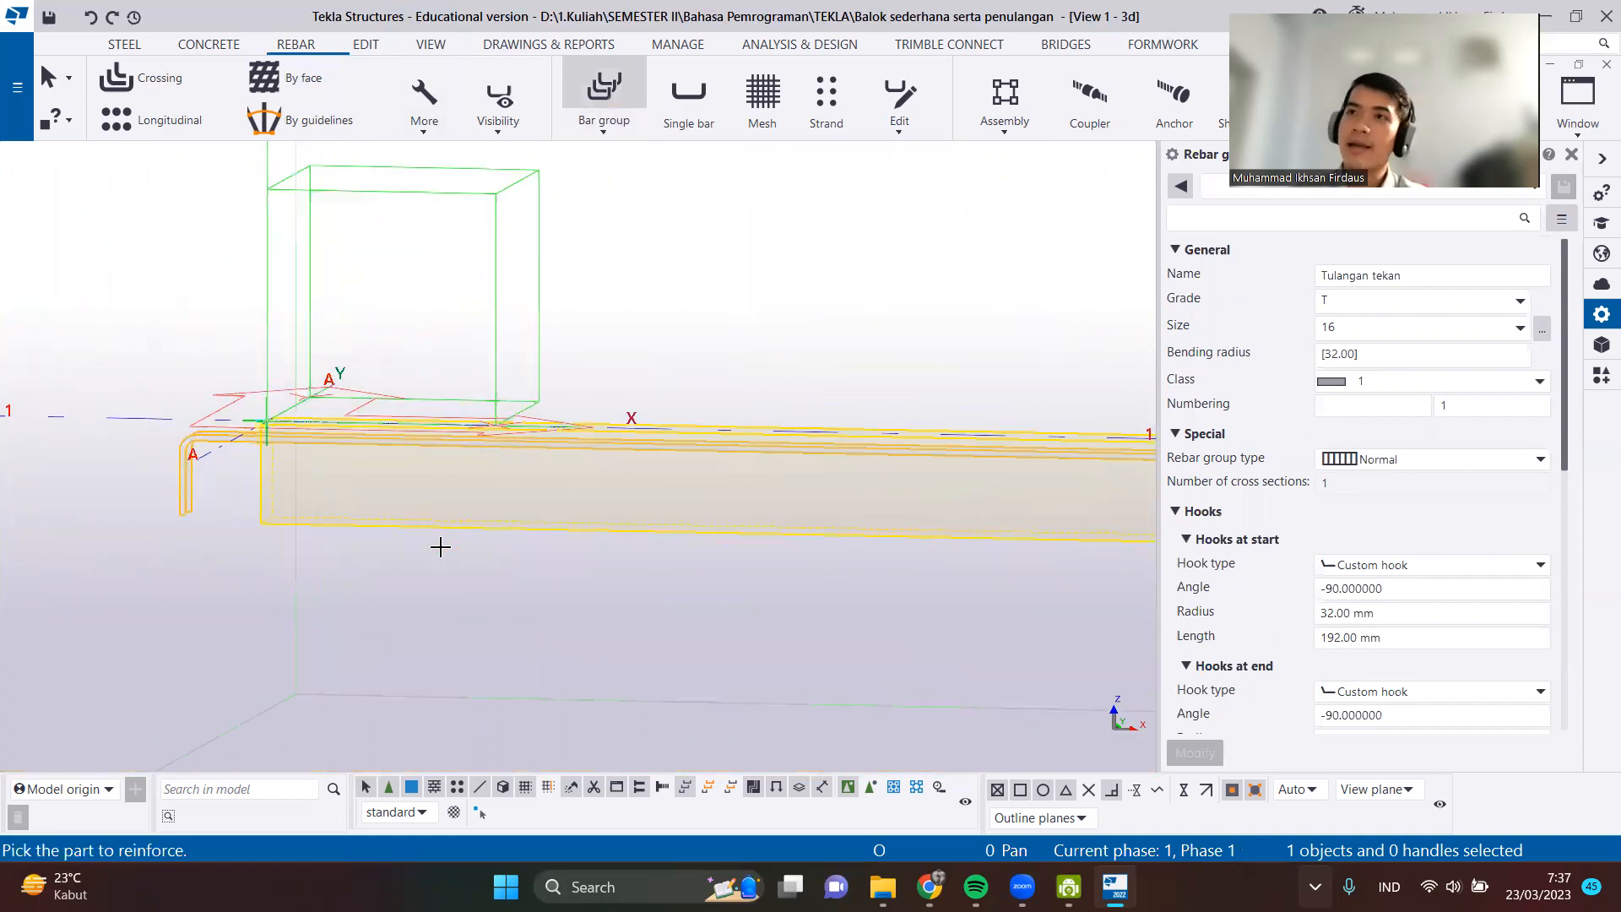
pyautogui.moveTo(434, 543)
pyautogui.keyDown('ctrl'); pyautogui.mouseDown(button='middle')
pyautogui.moveTo(430, 571)
pyautogui.moveTo(297, 529)
pyautogui.moveTo(262, 459)
pyautogui.mouseUp(button='middle'); pyautogui.keyUp('ctrl')
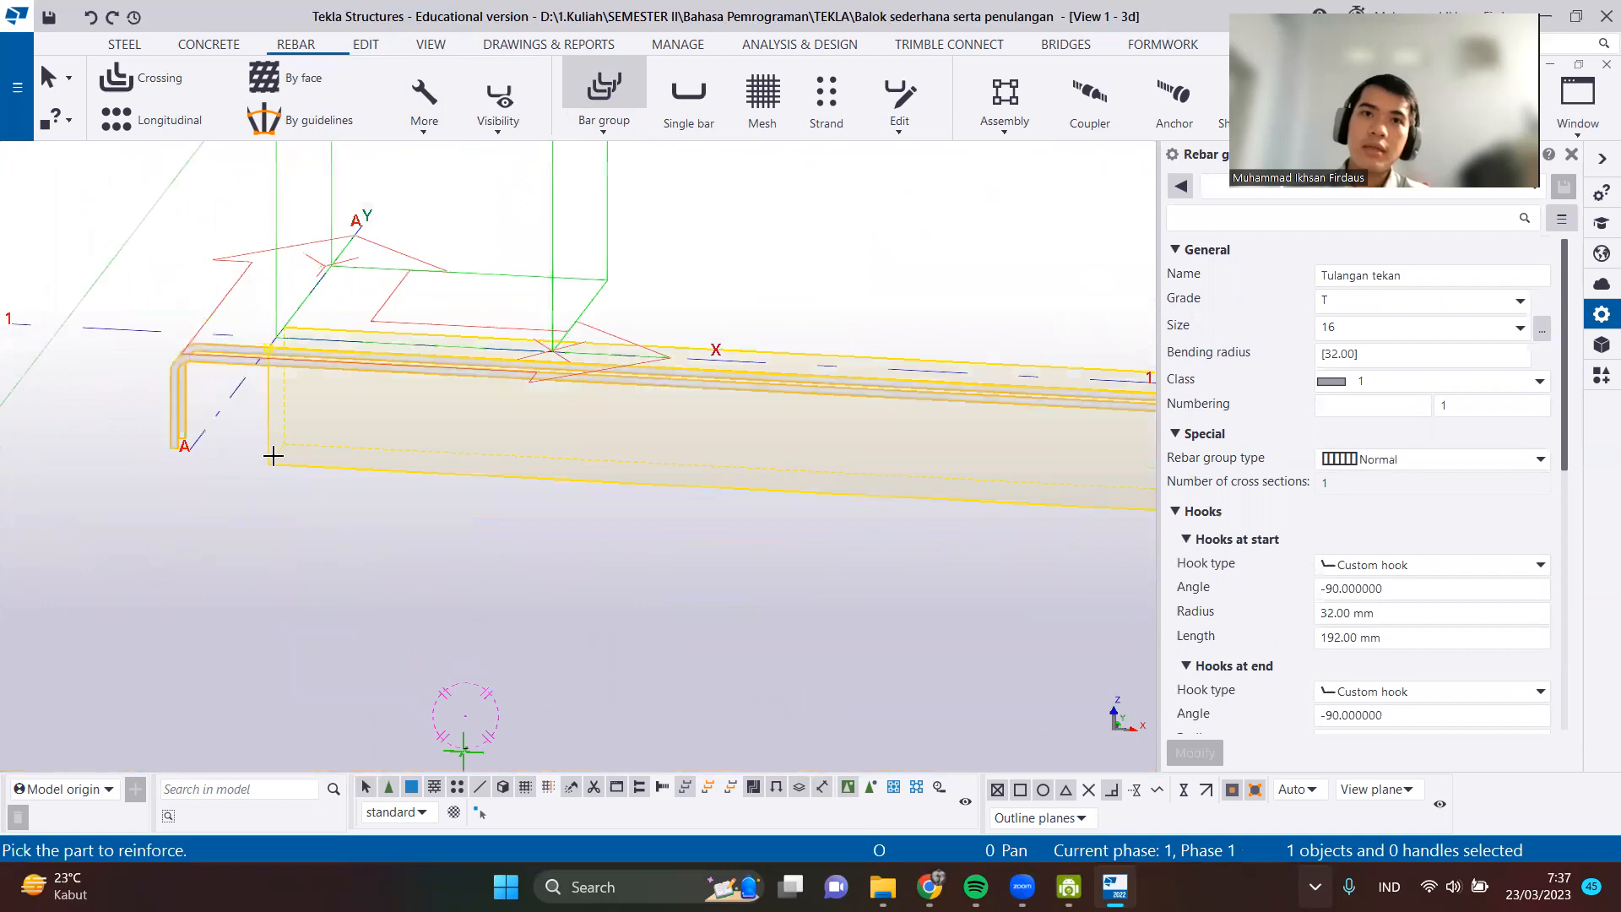
pyautogui.click(273, 456)
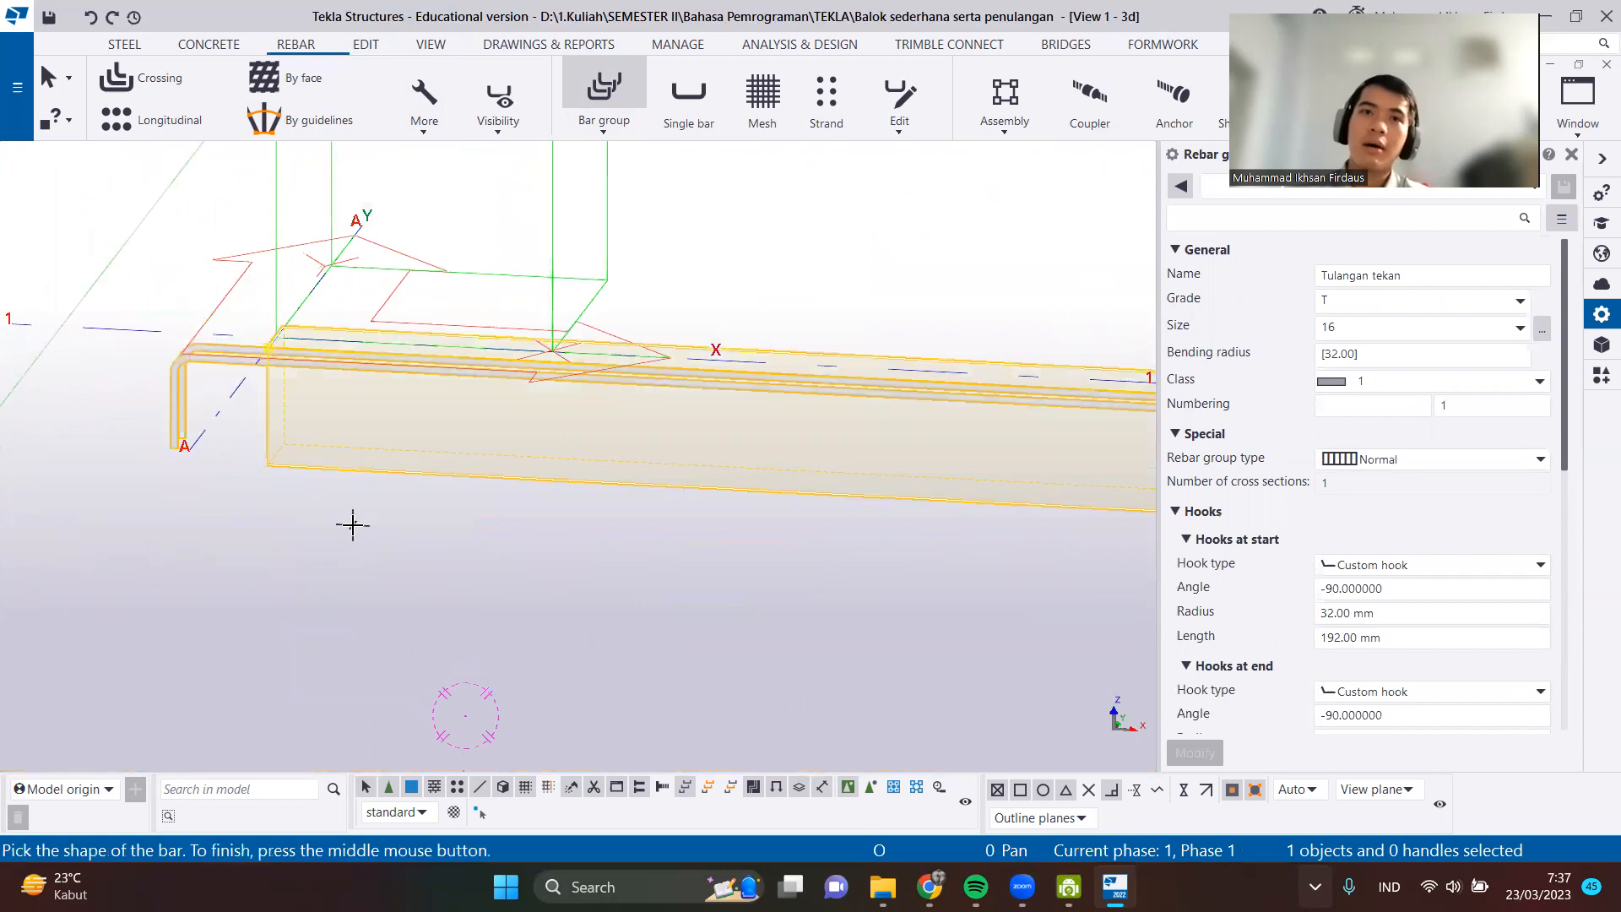
pyautogui.scroll(3, 263, 456)
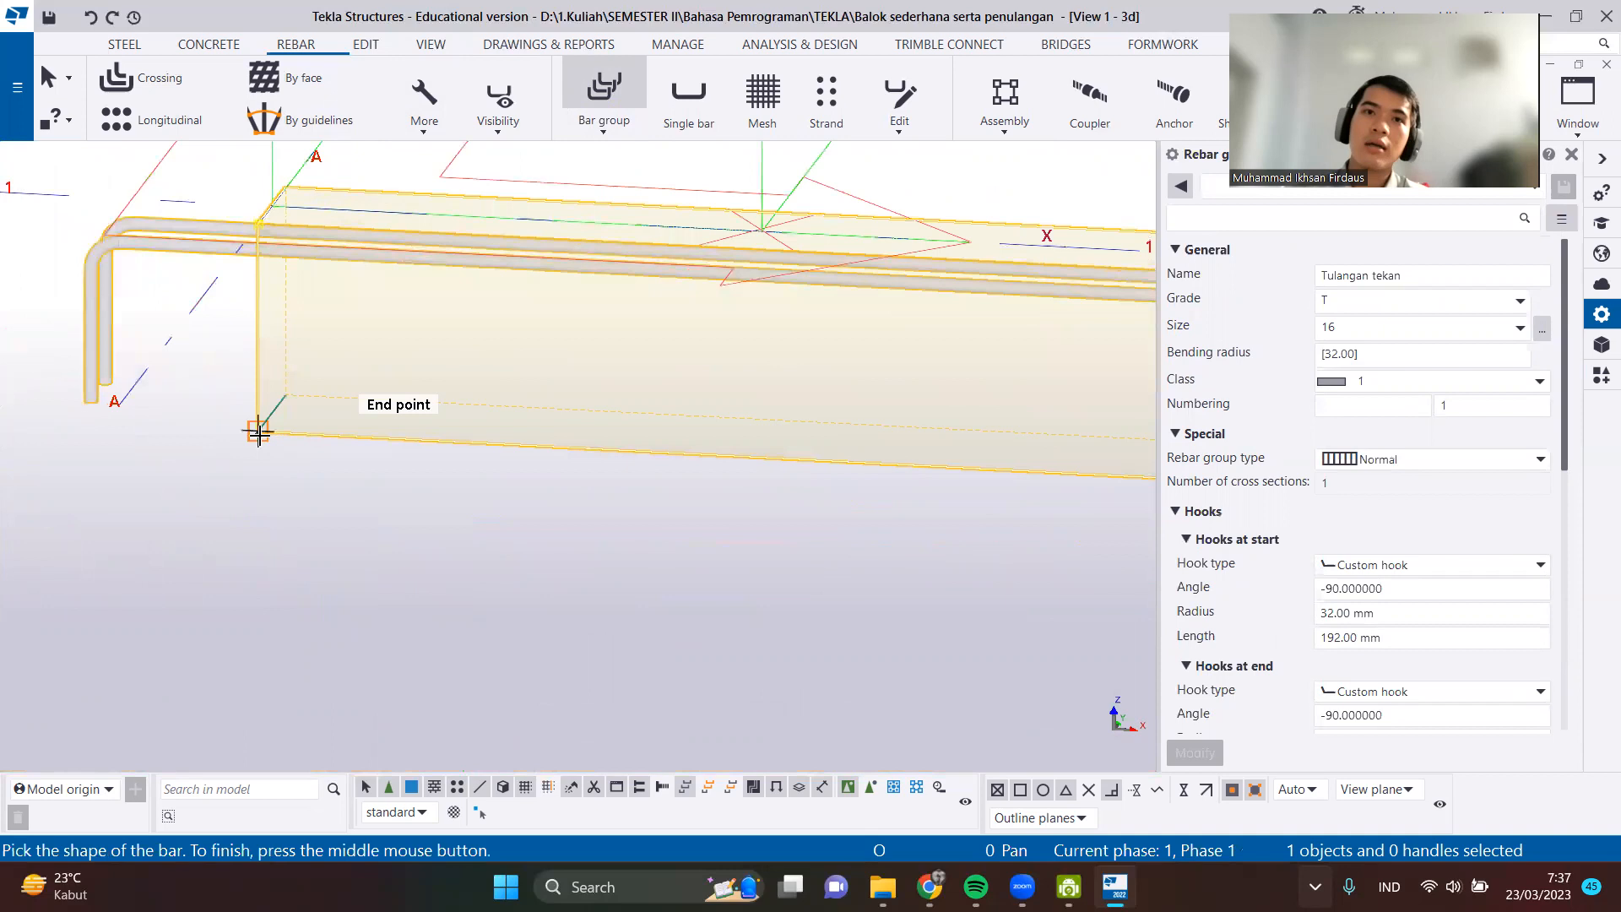
pyautogui.click(259, 432)
pyautogui.scroll(-4, 488, 568)
pyautogui.scroll(4, 667, 541)
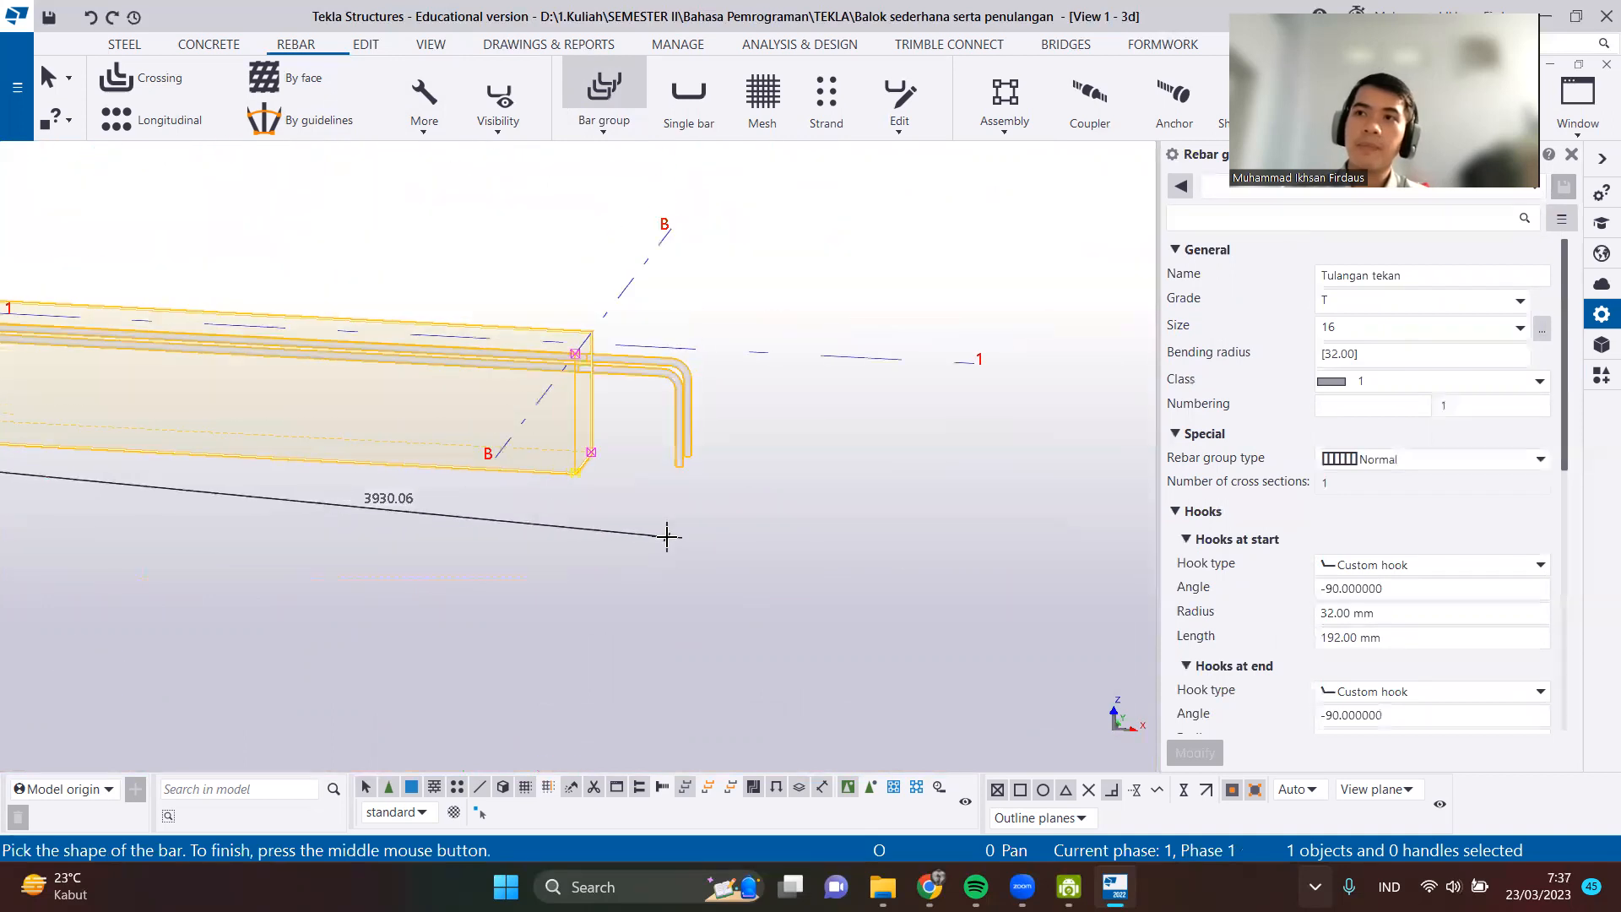
pyautogui.scroll(2, 591, 481)
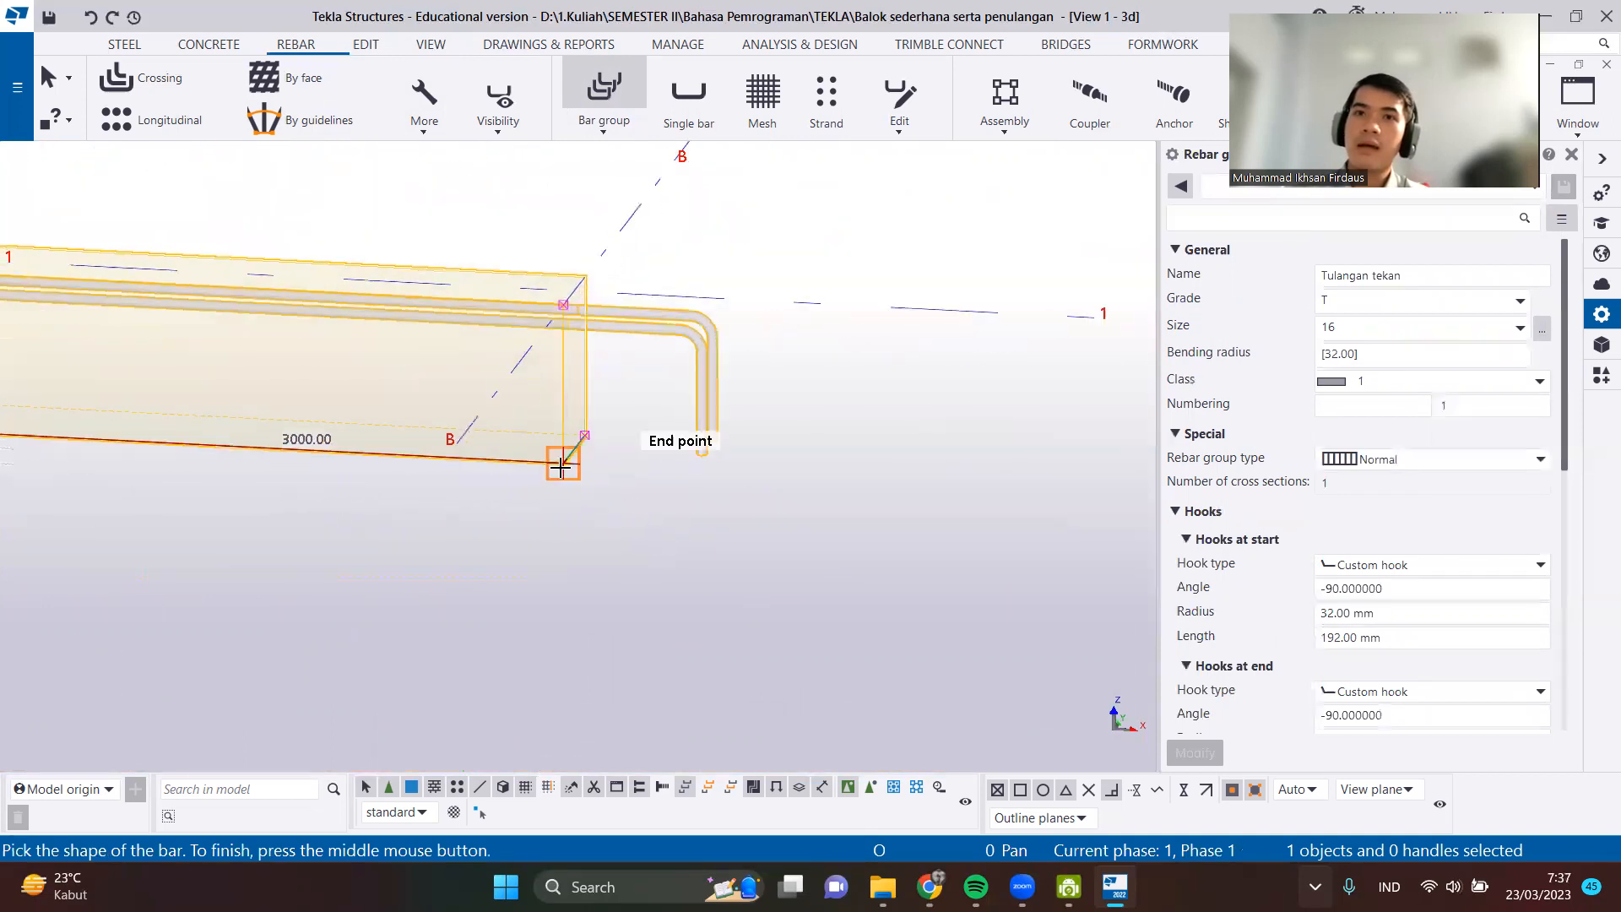
pyautogui.click(560, 467)
pyautogui.middleClick(595, 463)
# Define the new bar group's distribution range between the front and back top corners of the beam's end at grid B.
pyautogui.moveTo(596, 453); pyautogui.dragTo(591, 530, button='middle')
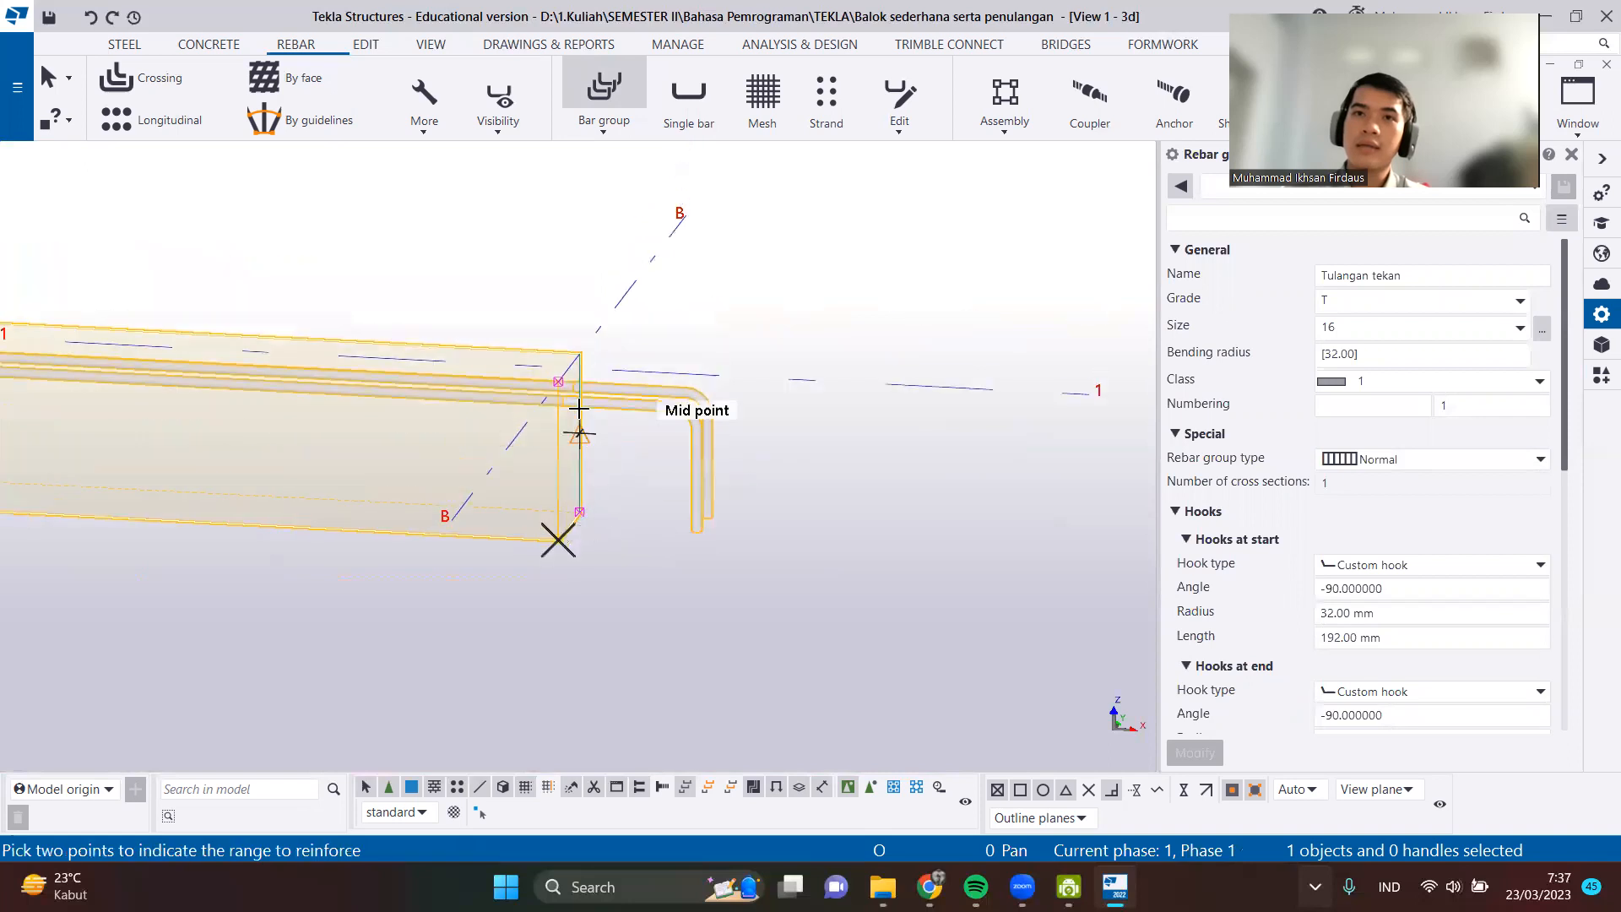
pyautogui.scroll(3, 585, 386)
pyautogui.keyDown('ctrl'); pyautogui.moveTo(565, 390); pyautogui.dragTo(399, 376, button='middle'); pyautogui.keyUp('ctrl')
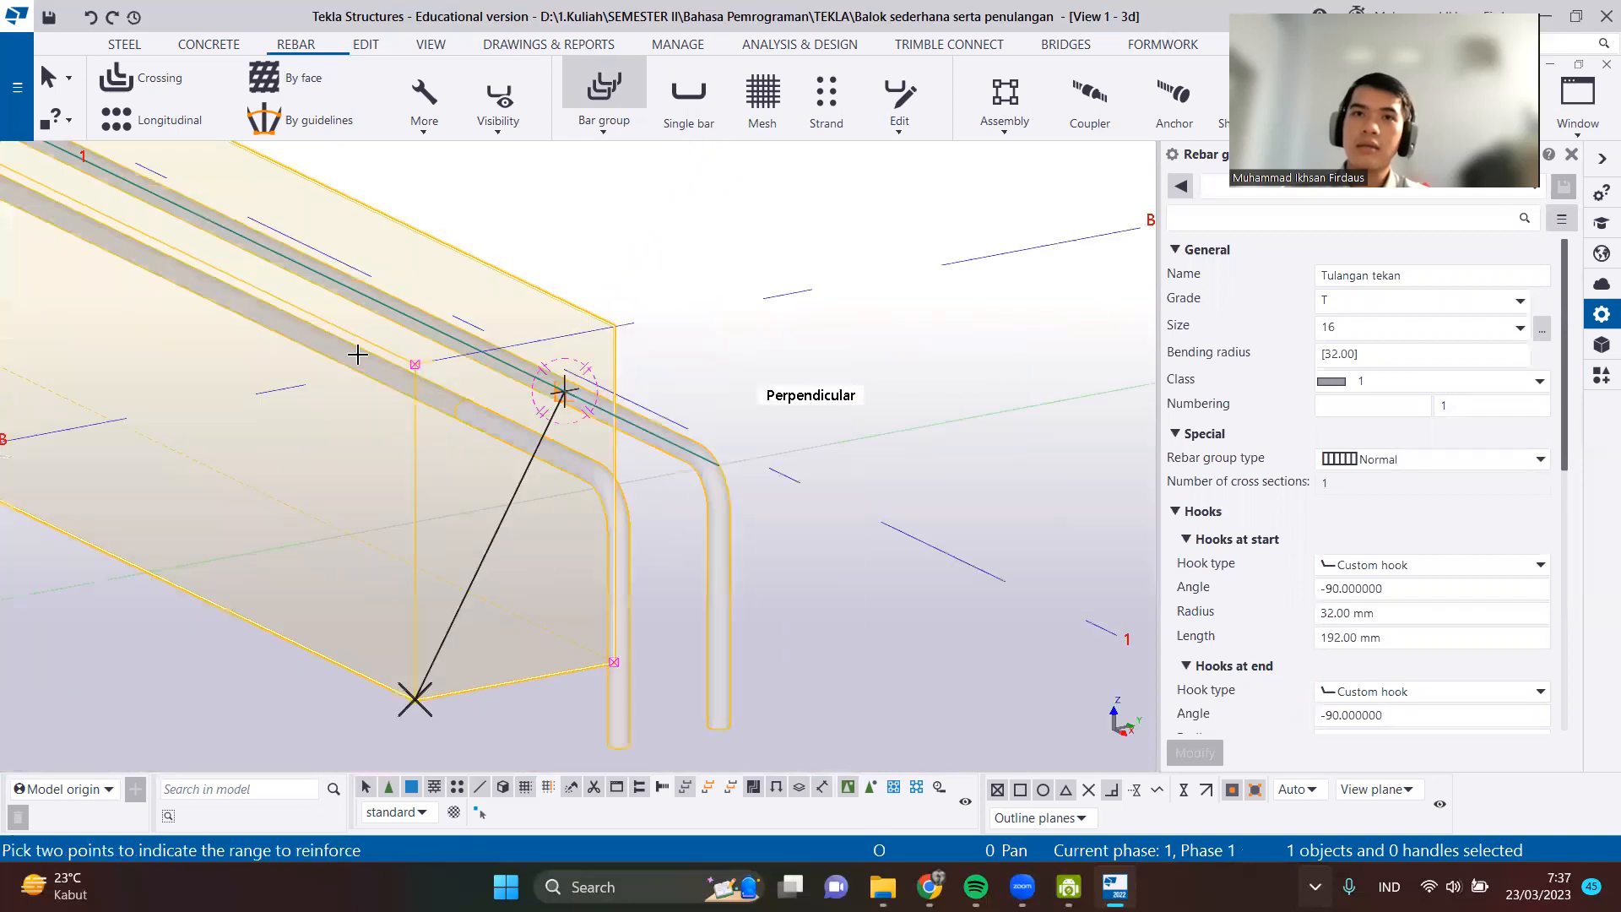
pyautogui.click(411, 361)
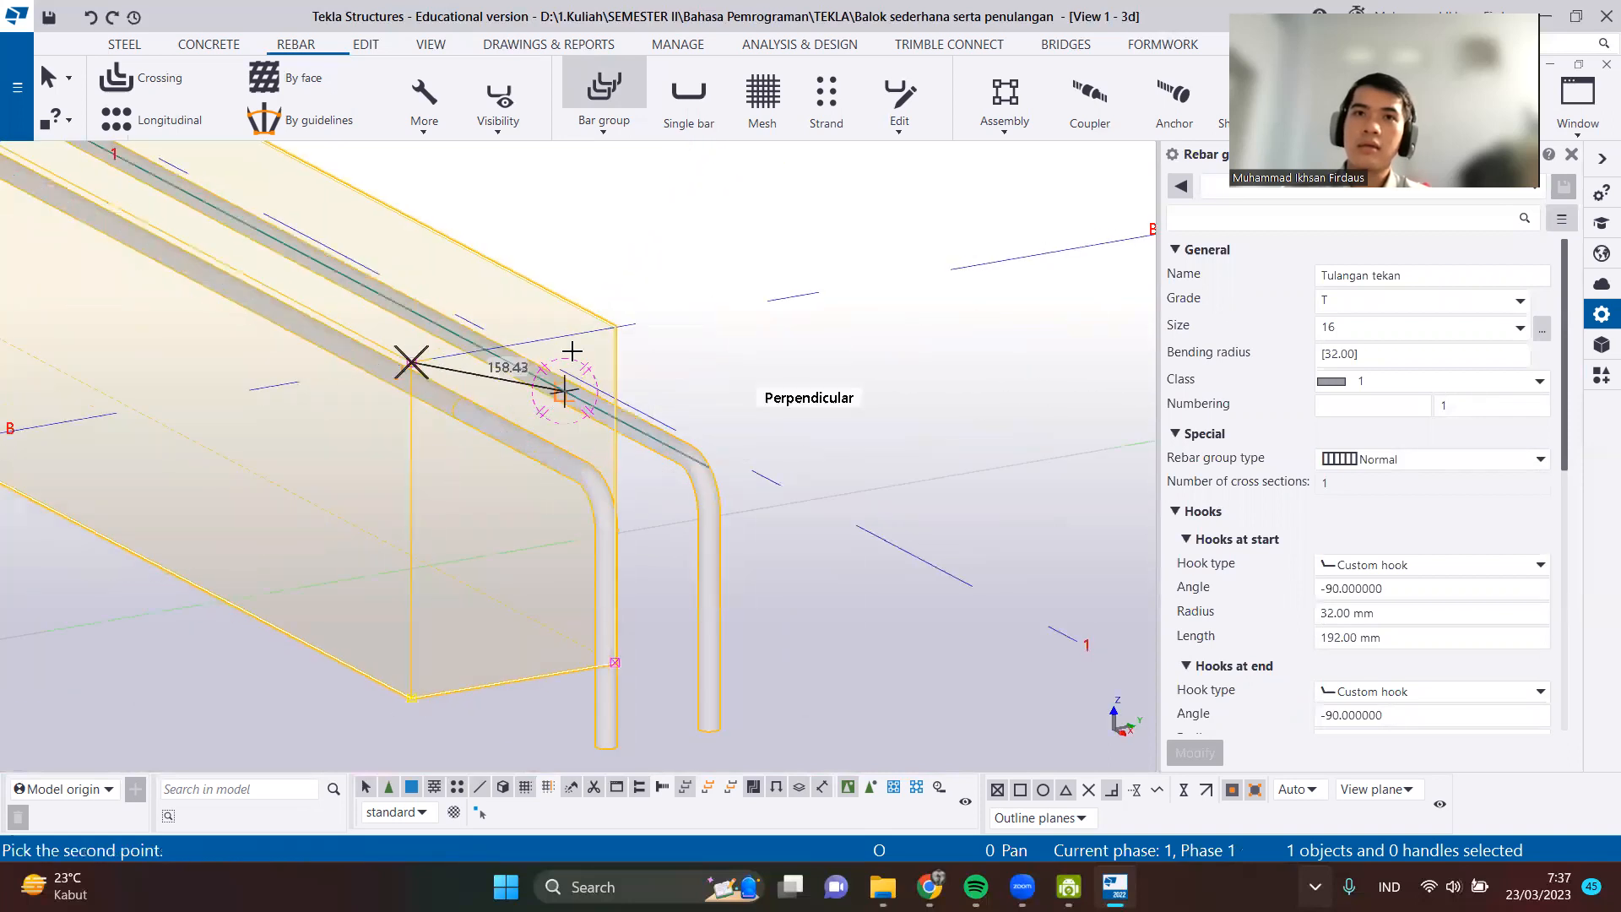
pyautogui.click(612, 326)
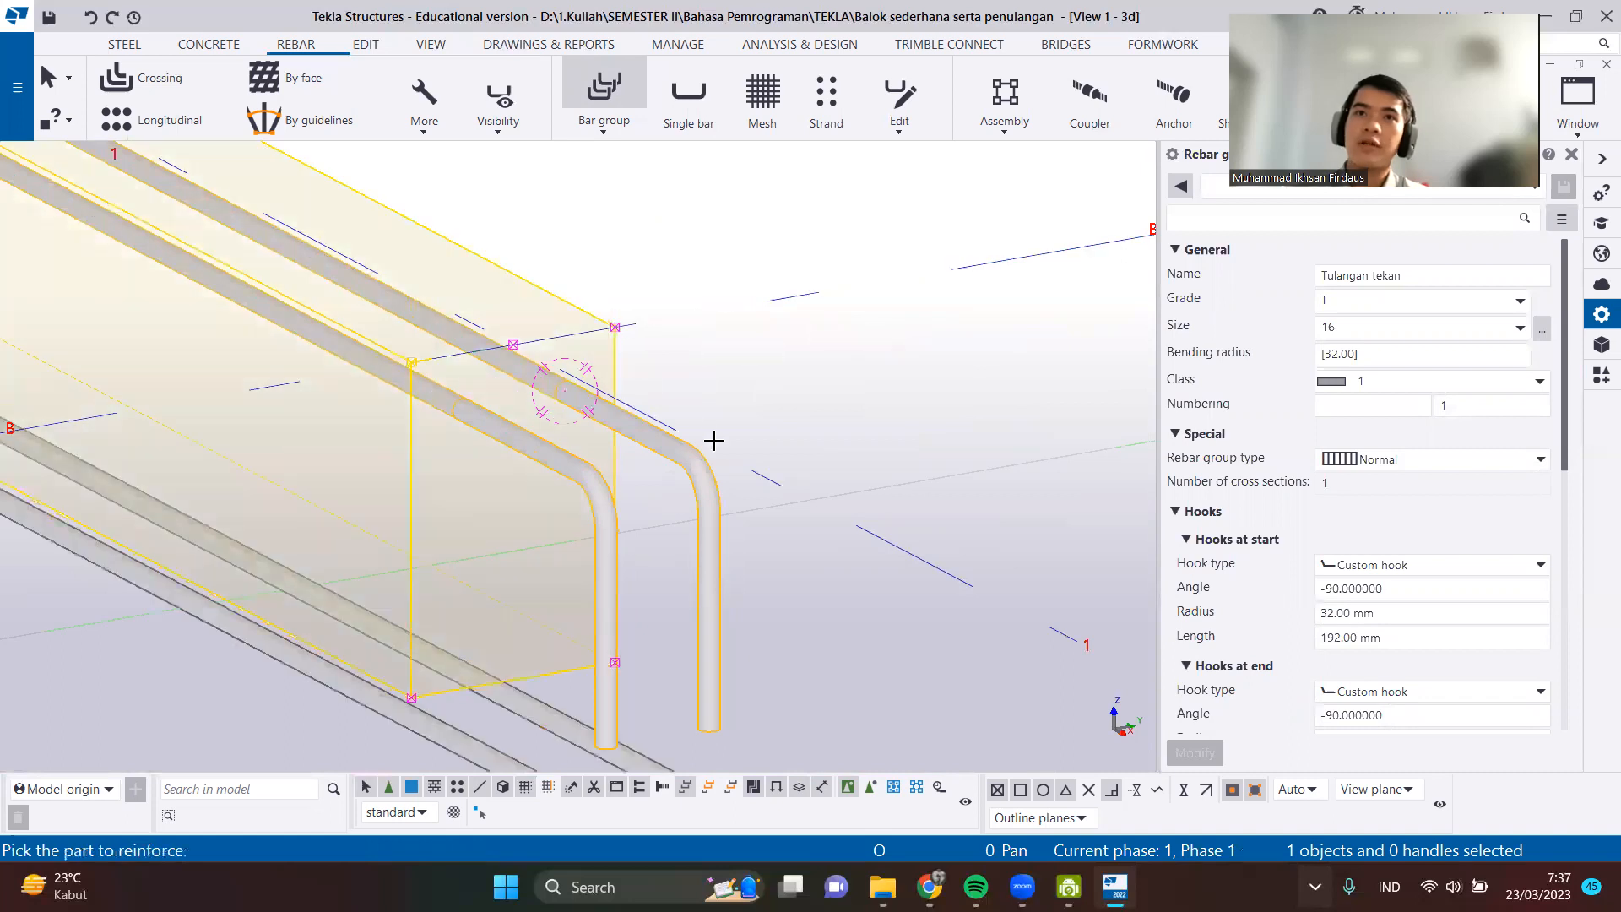
pyautogui.scroll(-4, 713, 438)
pyautogui.keyDown('ctrl'); pyautogui.moveTo(812, 609); pyautogui.dragTo(878, 633, button='middle'); pyautogui.keyUp('ctrl')
pyautogui.moveTo(594, 636); pyautogui.dragTo(905, 571, button='middle')
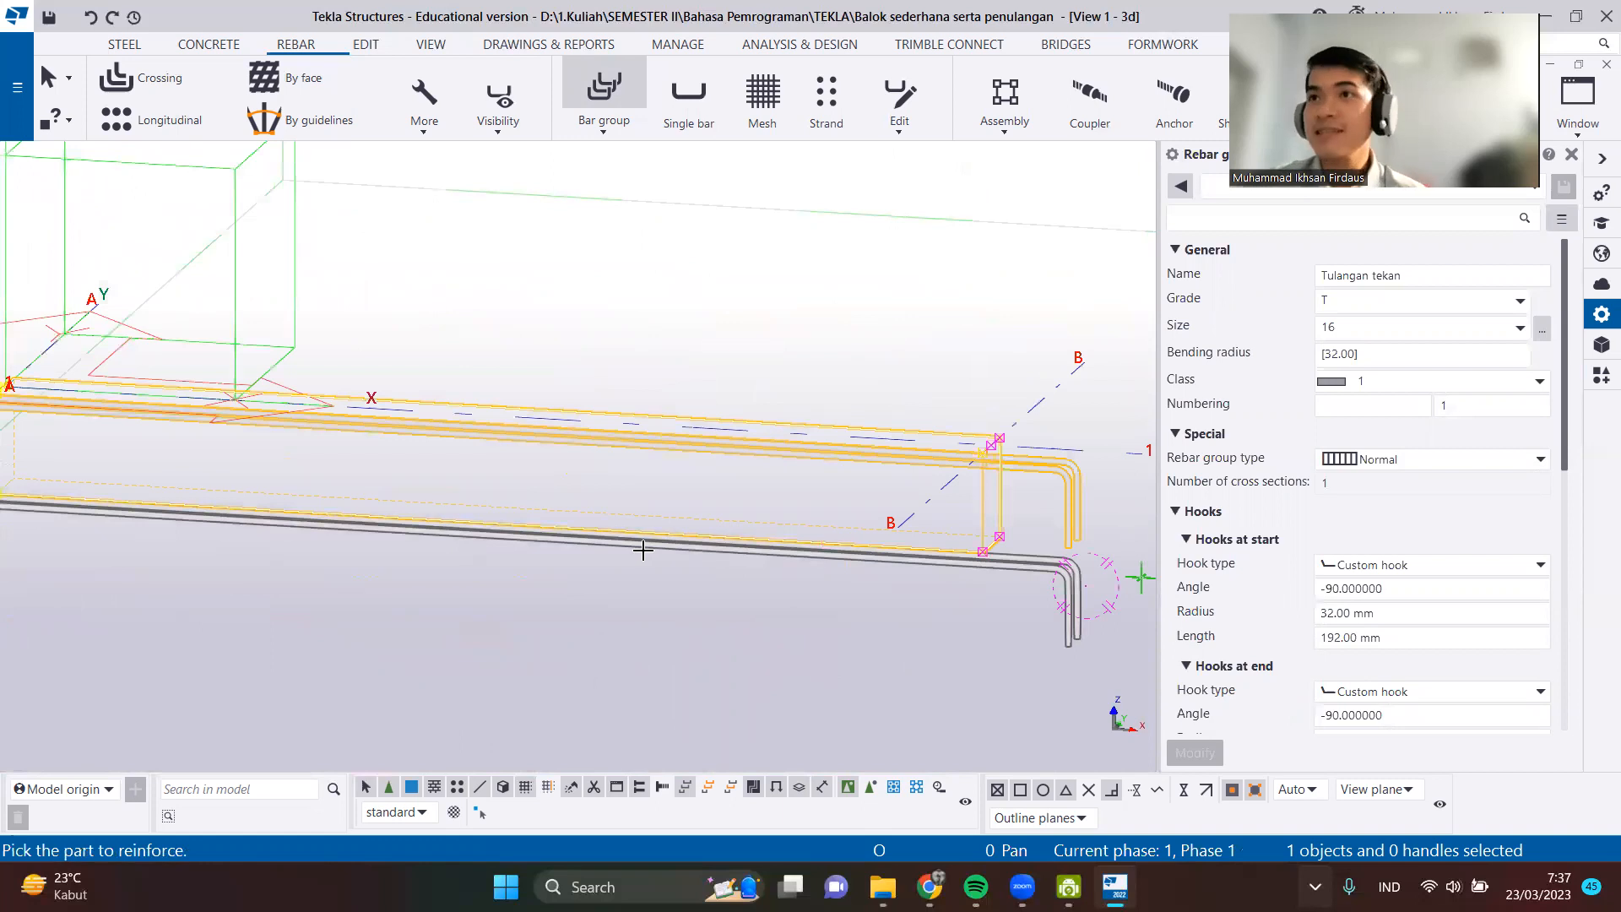
# Exit bar placement, select the new lower bar group and rename it Tulangan tarik.
pyautogui.click(1449, 279)
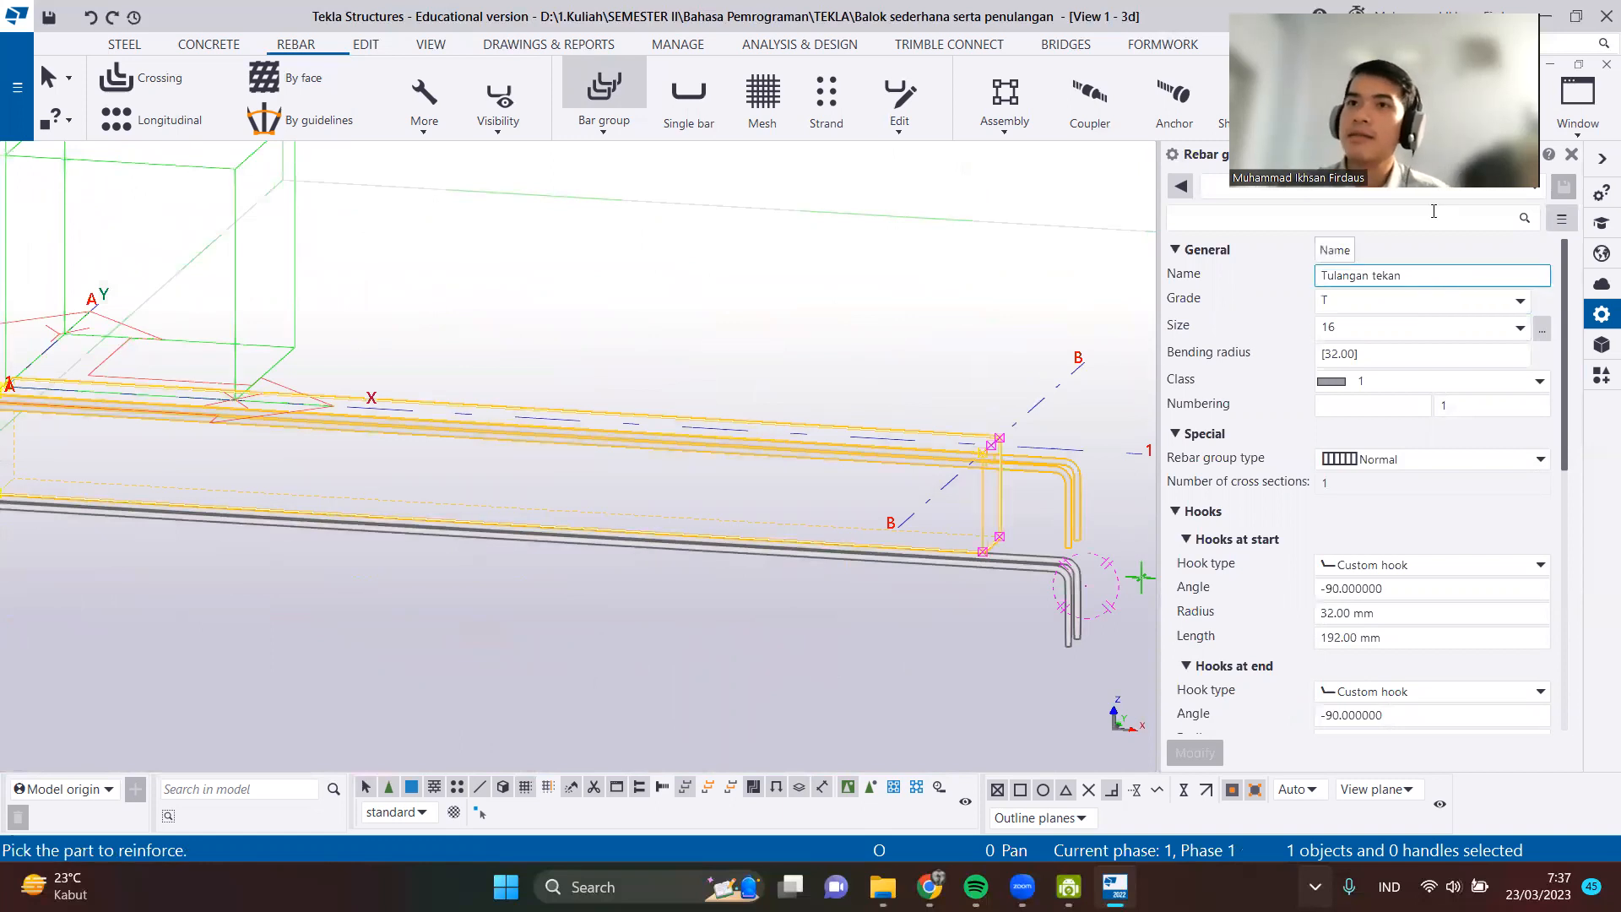
pyautogui.click(1021, 565)
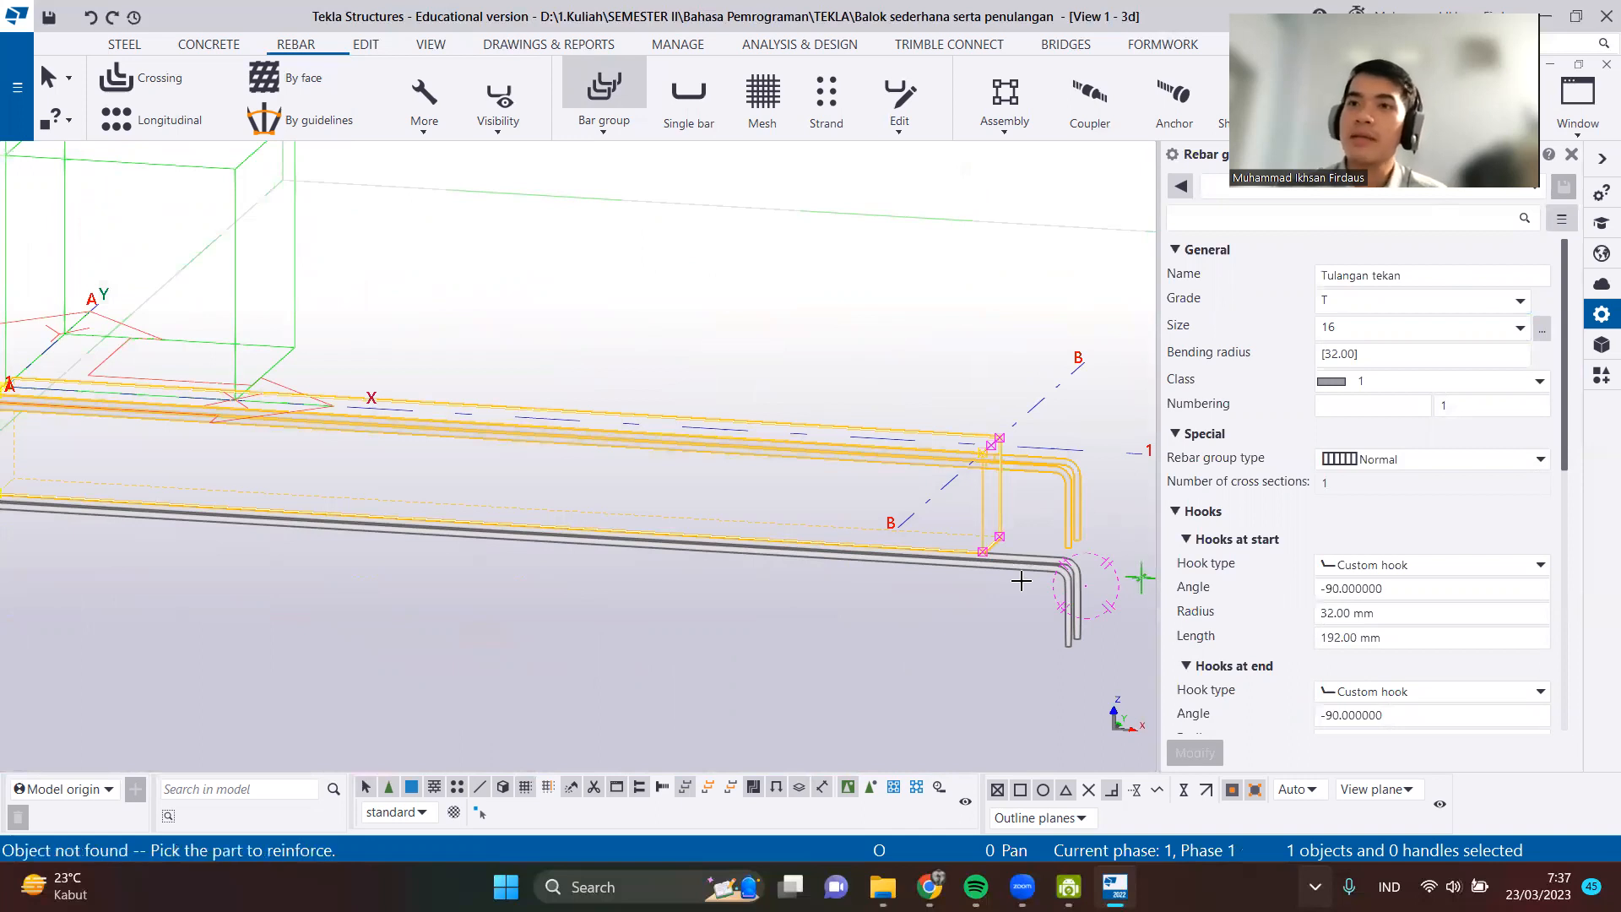
pyautogui.press('Escape')
pyautogui.click(1007, 565)
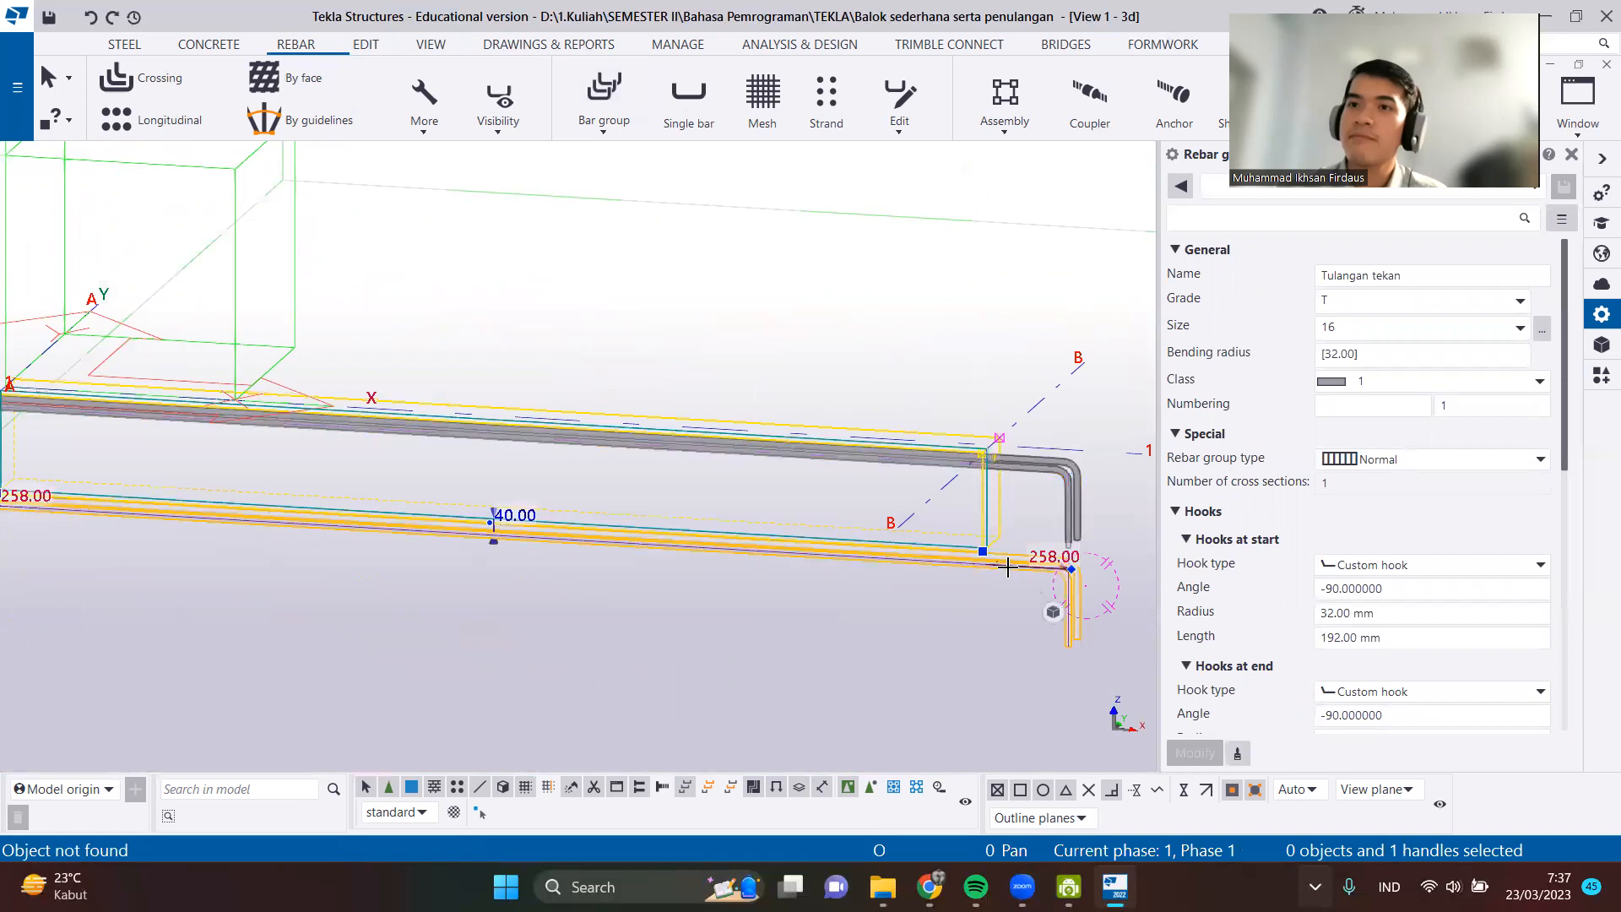
pyautogui.click(1419, 277)
pyautogui.press('BackSpace')
pyautogui.press('BackSpace')
pyautogui.press('BackSpace')
pyautogui.press('BackSpace')
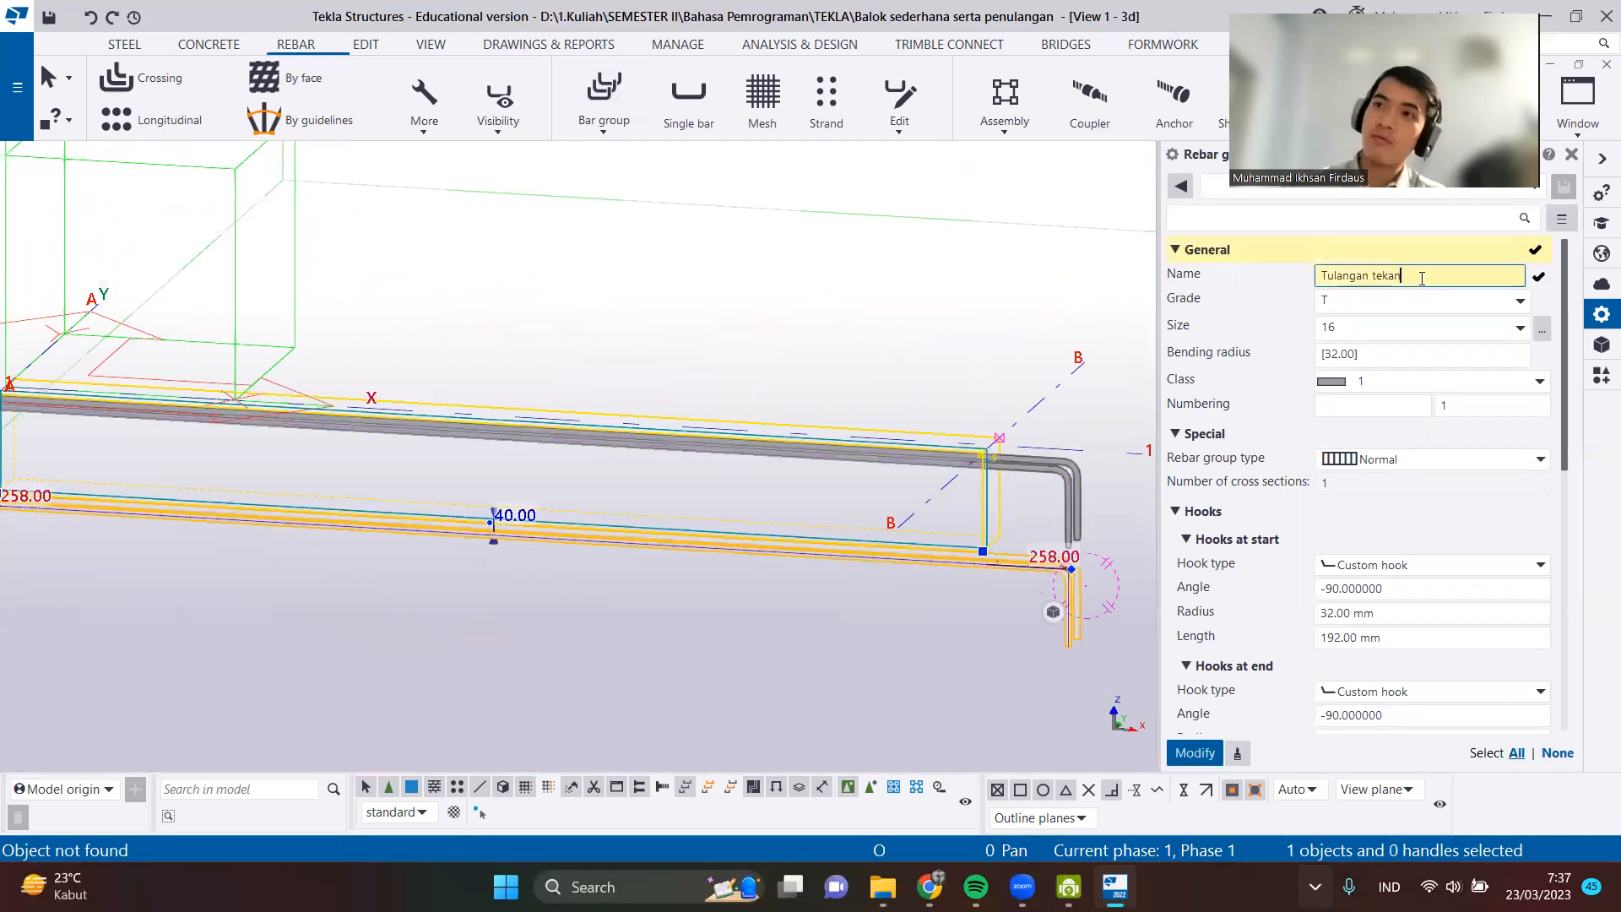
pyautogui.write('arik')
# Choose the grade T, size 16 main bar from the rebar catalog and set the group's class to 2.
pyautogui.click(1520, 329)
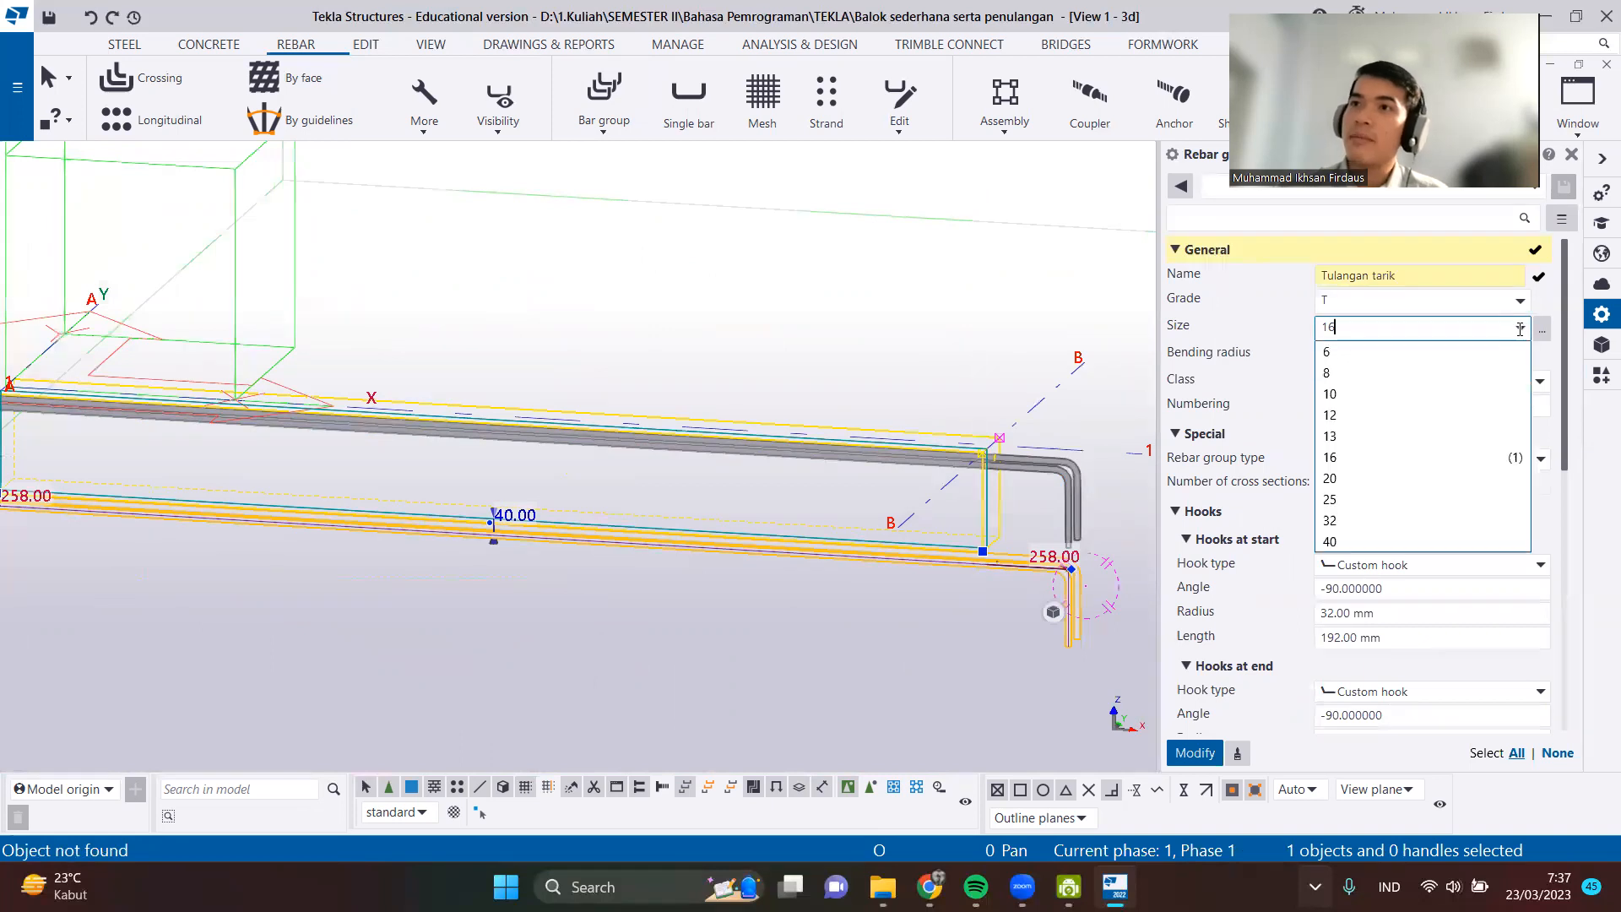
pyautogui.click(1520, 327)
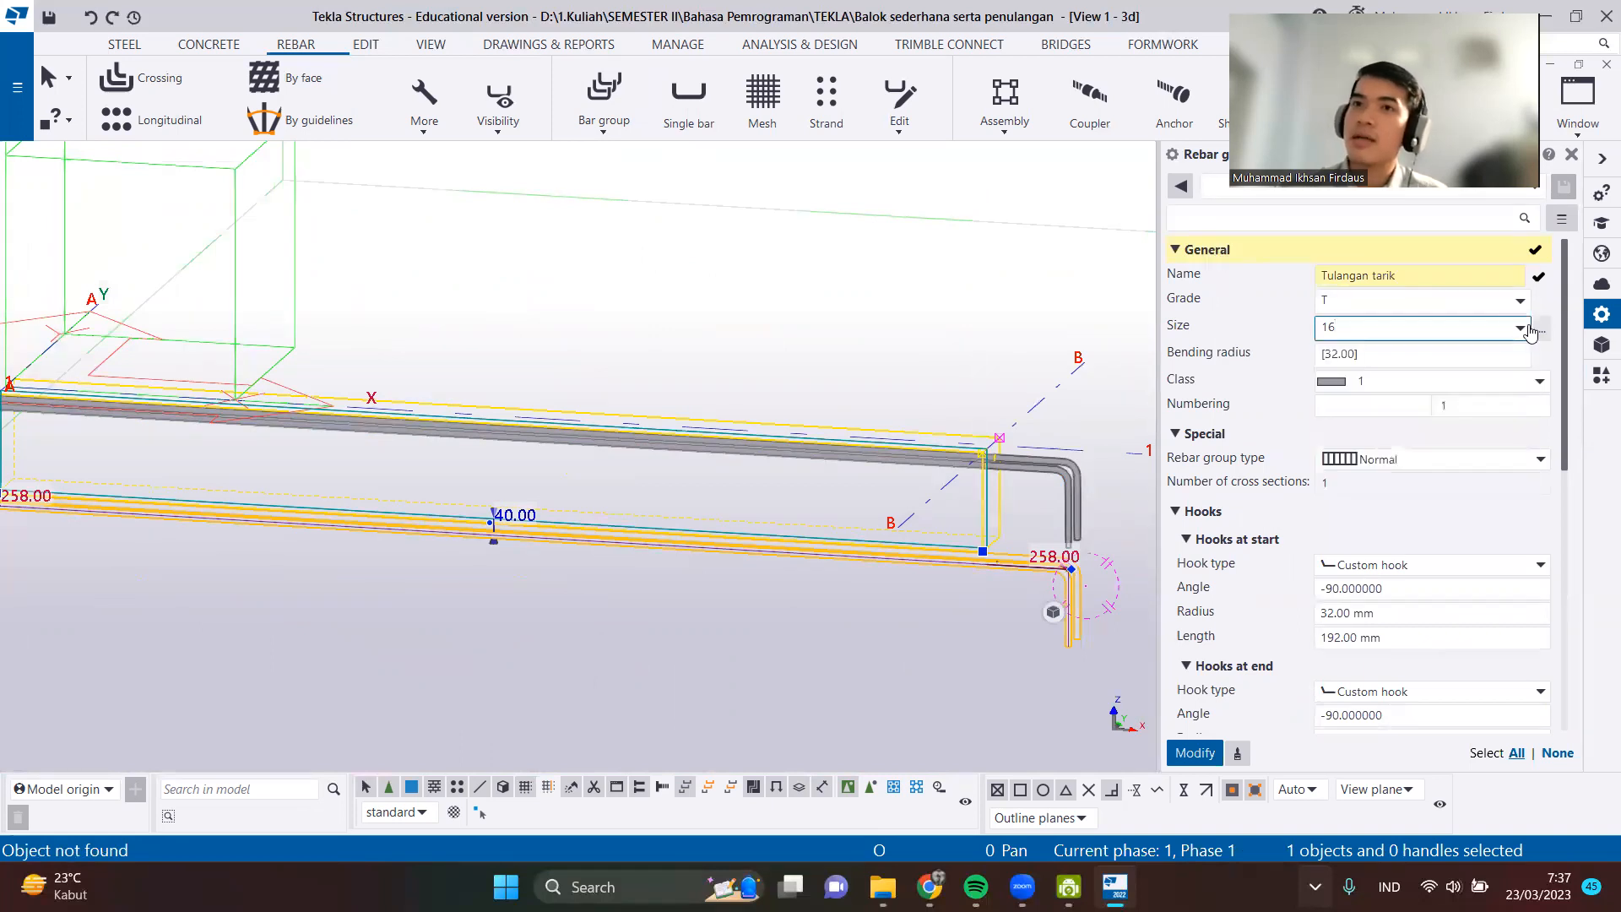
pyautogui.click(1545, 331)
pyautogui.click(557, 507)
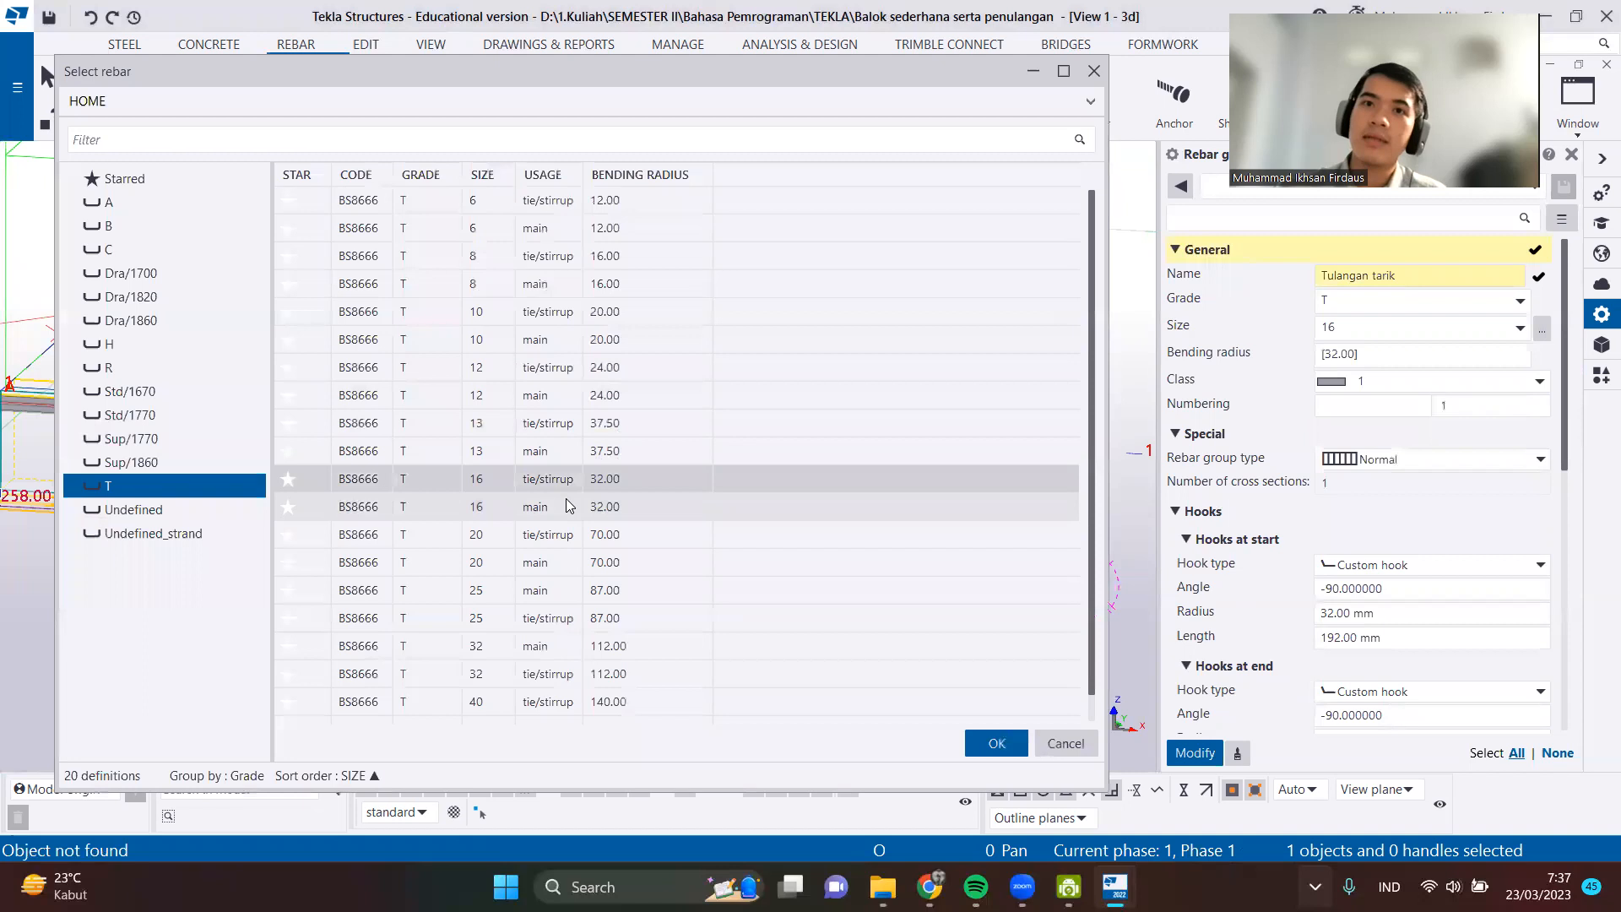
pyautogui.click(998, 743)
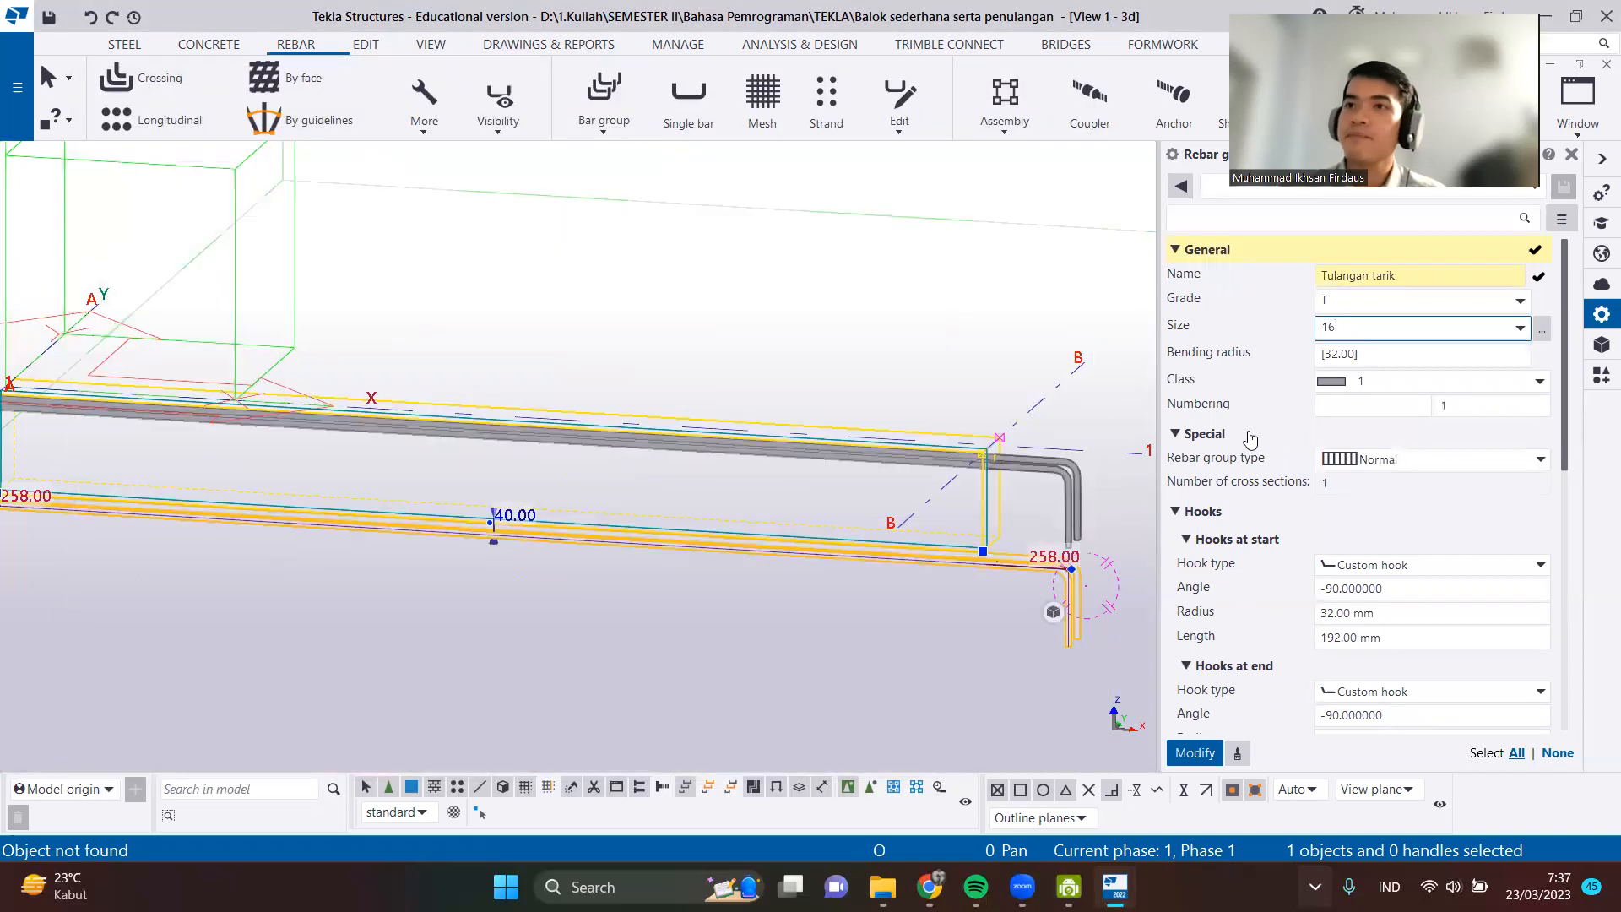
pyautogui.click(1527, 380)
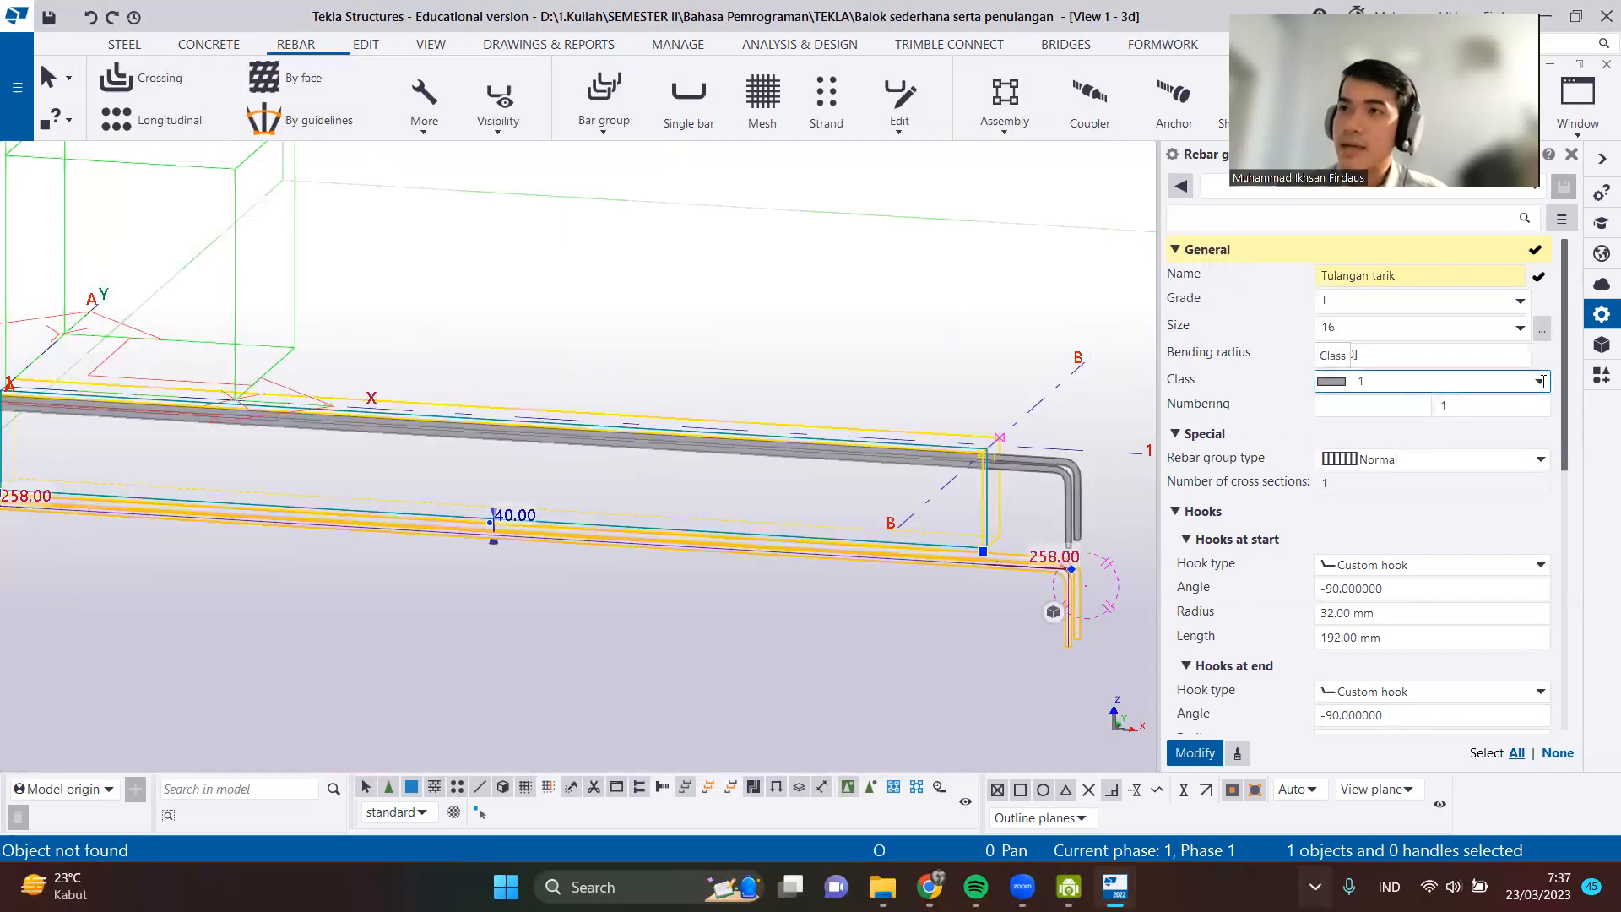
pyautogui.click(1400, 424)
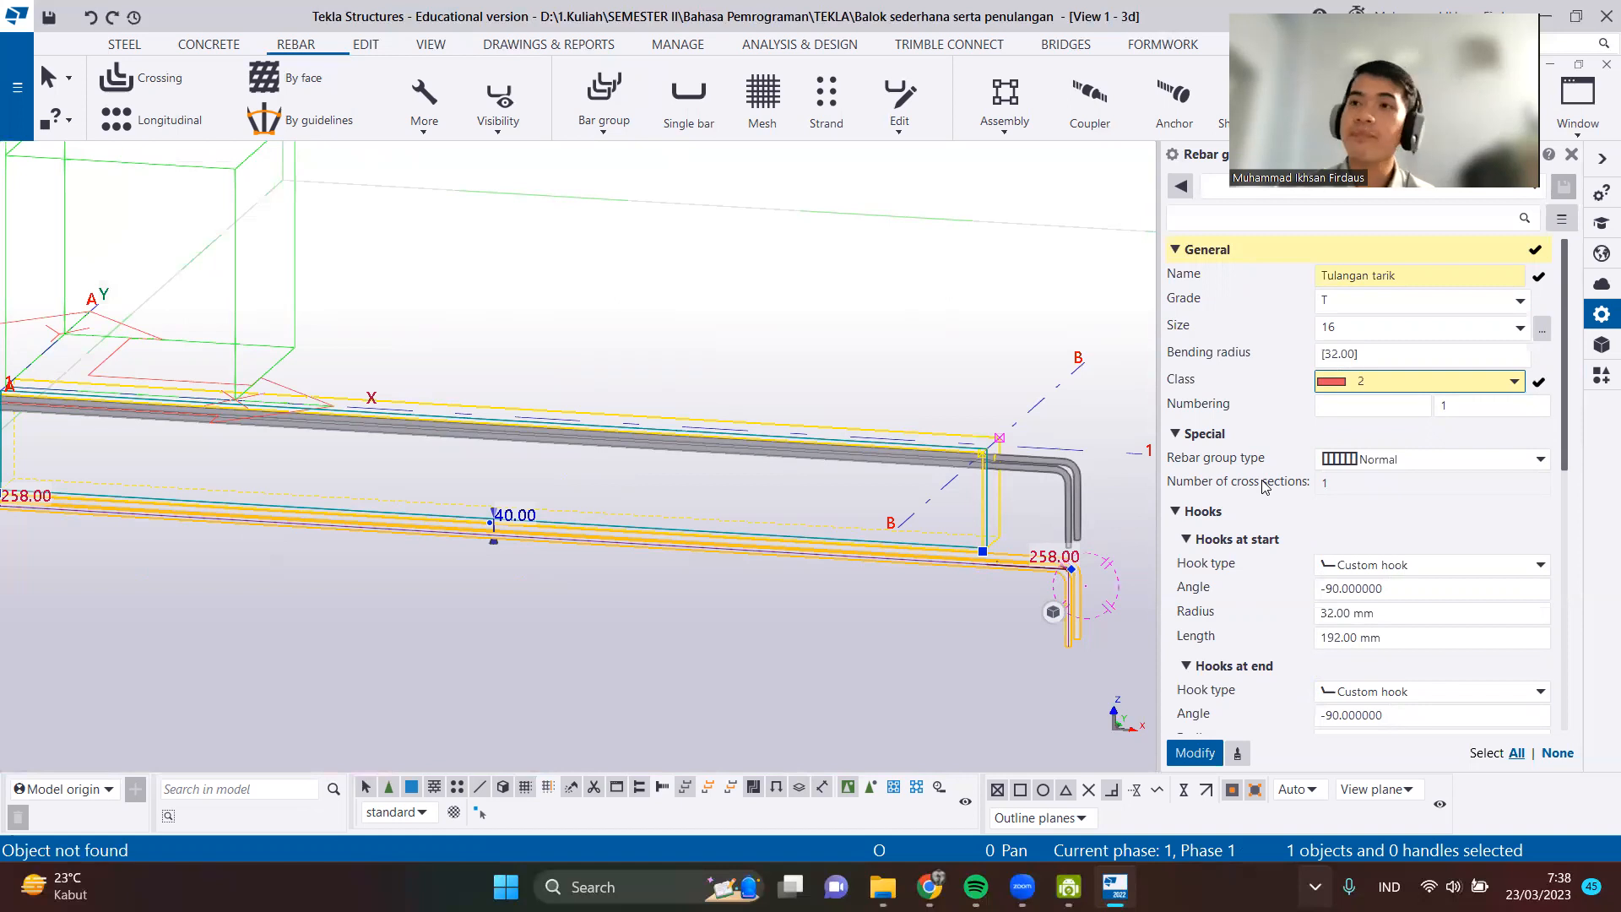
# Set the start hook's angle to 90 degrees and its length to 64 mm for the tension bars.
pyautogui.click(1327, 591)
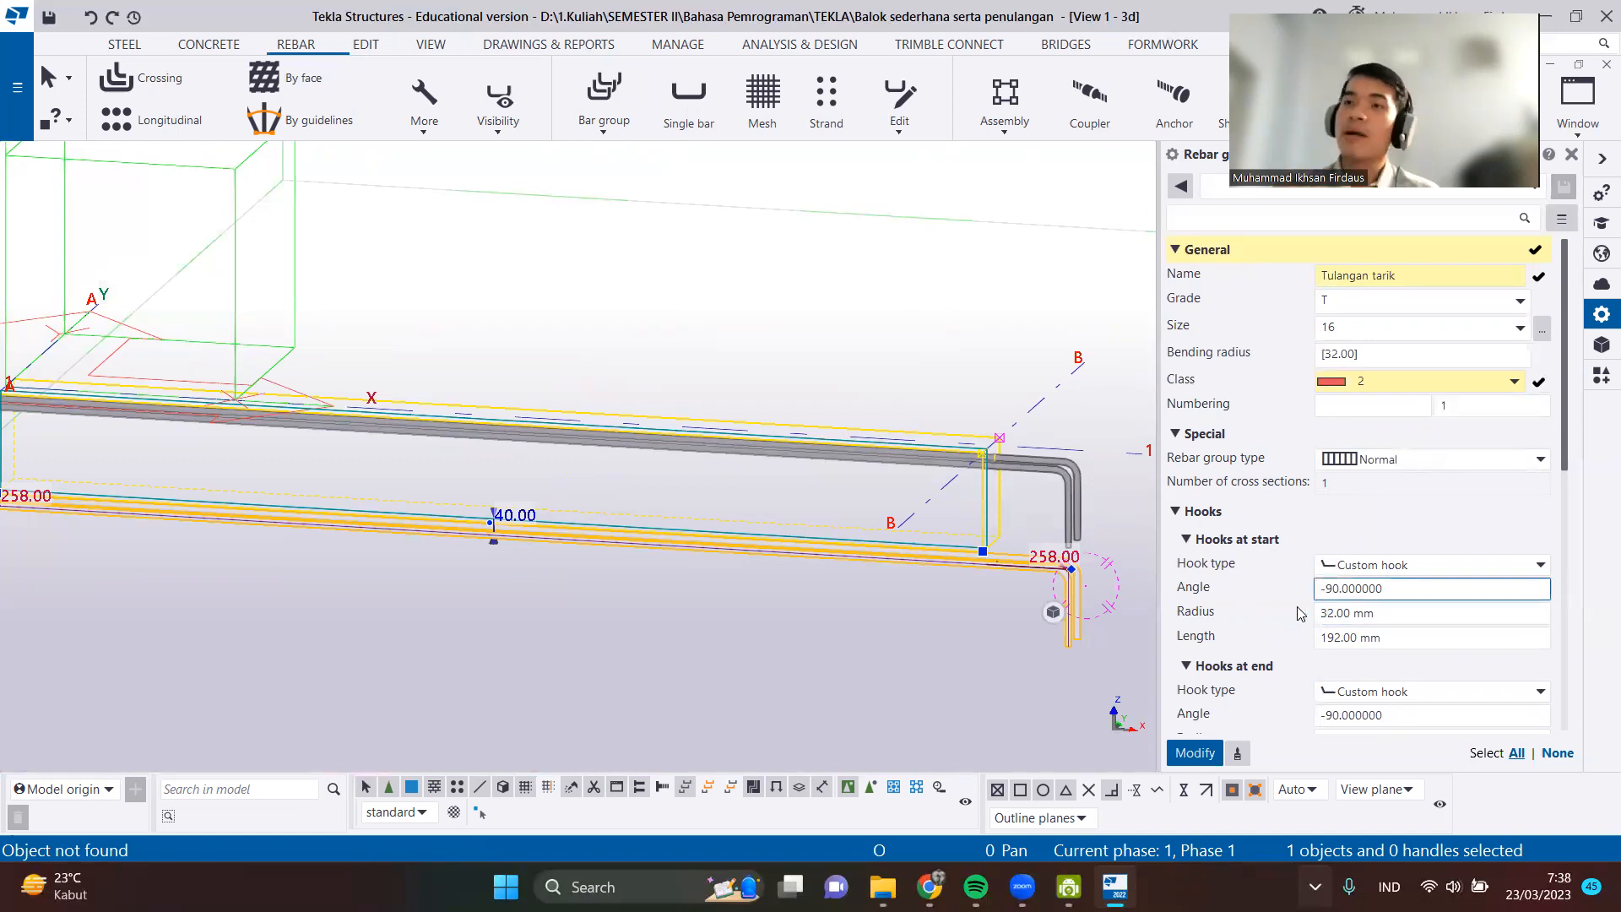
pyautogui.press('BackSpace')
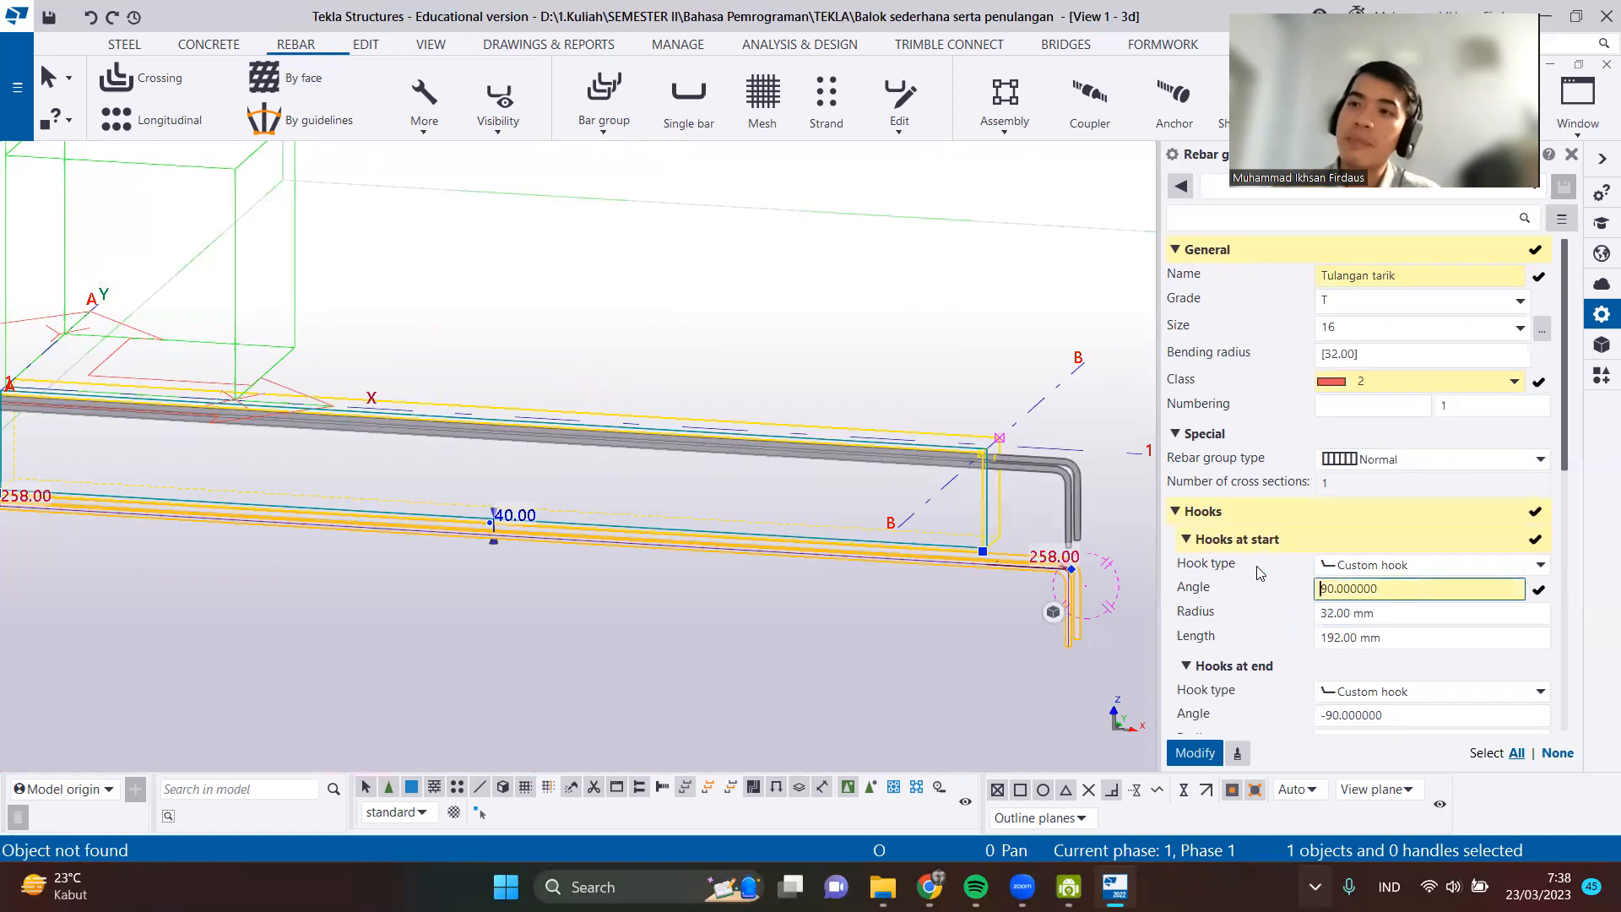
pyautogui.click(1322, 641)
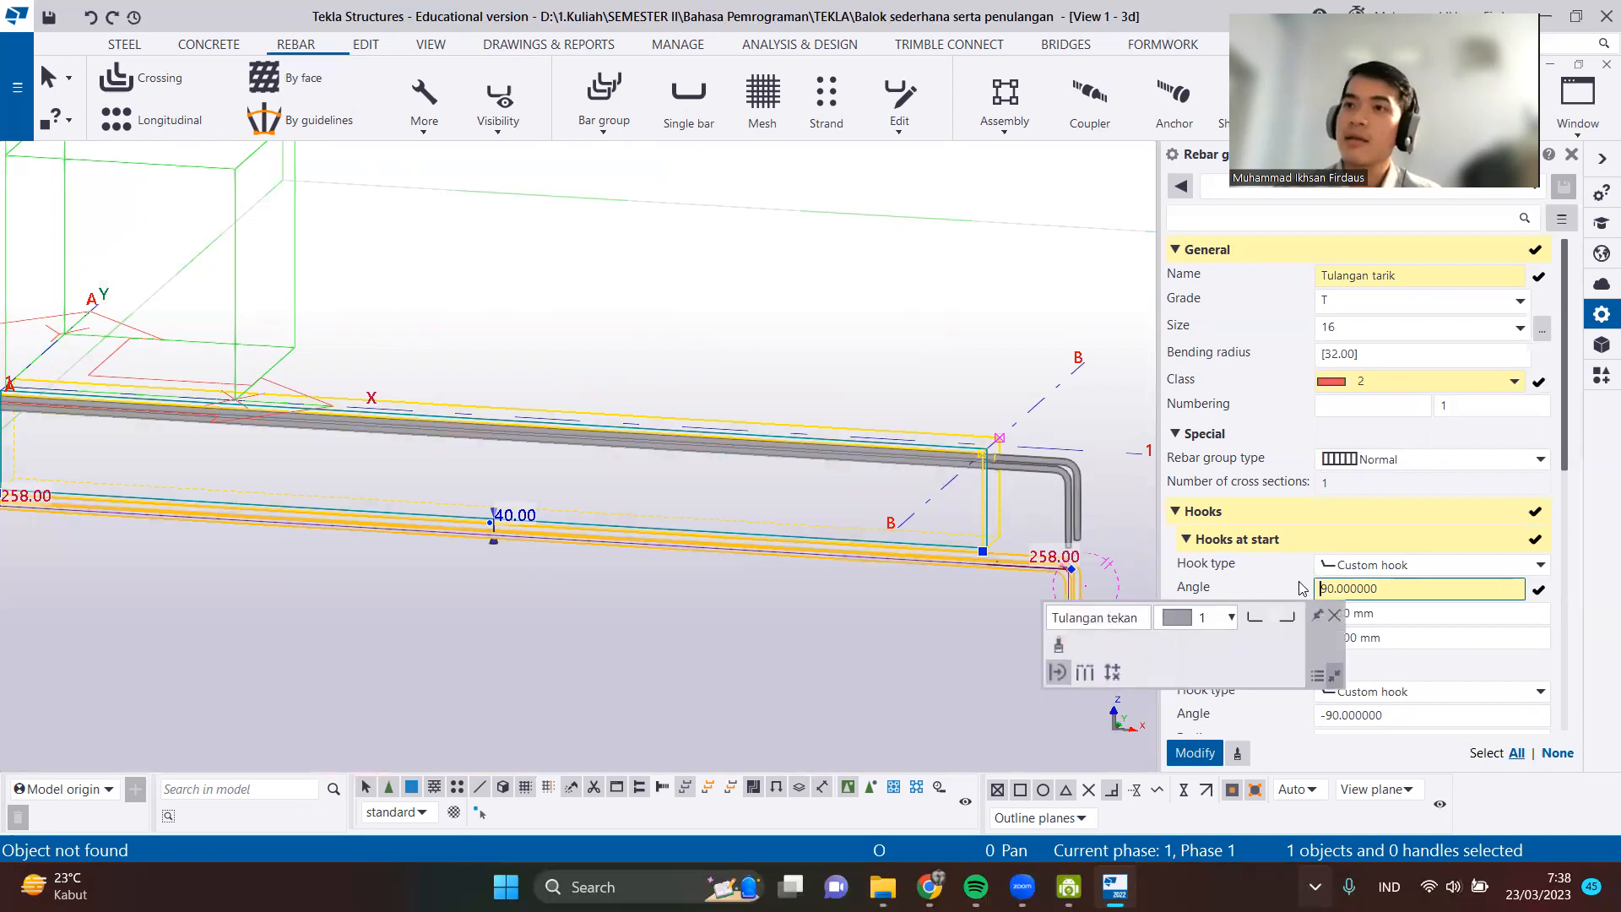
pyautogui.click(1405, 639)
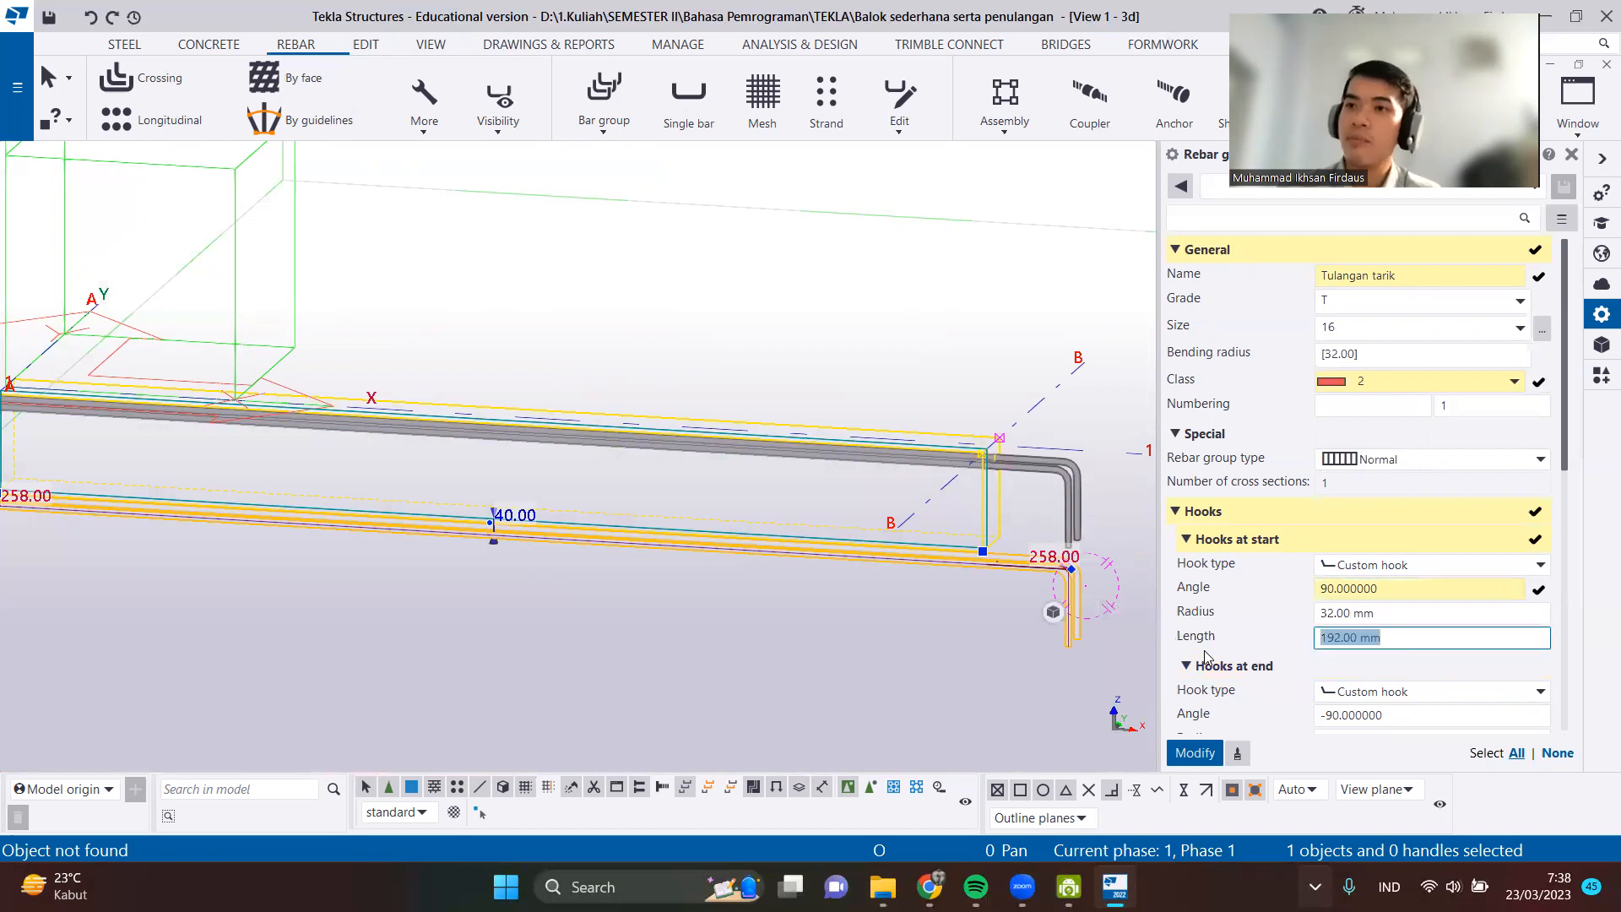
pyautogui.write('64')
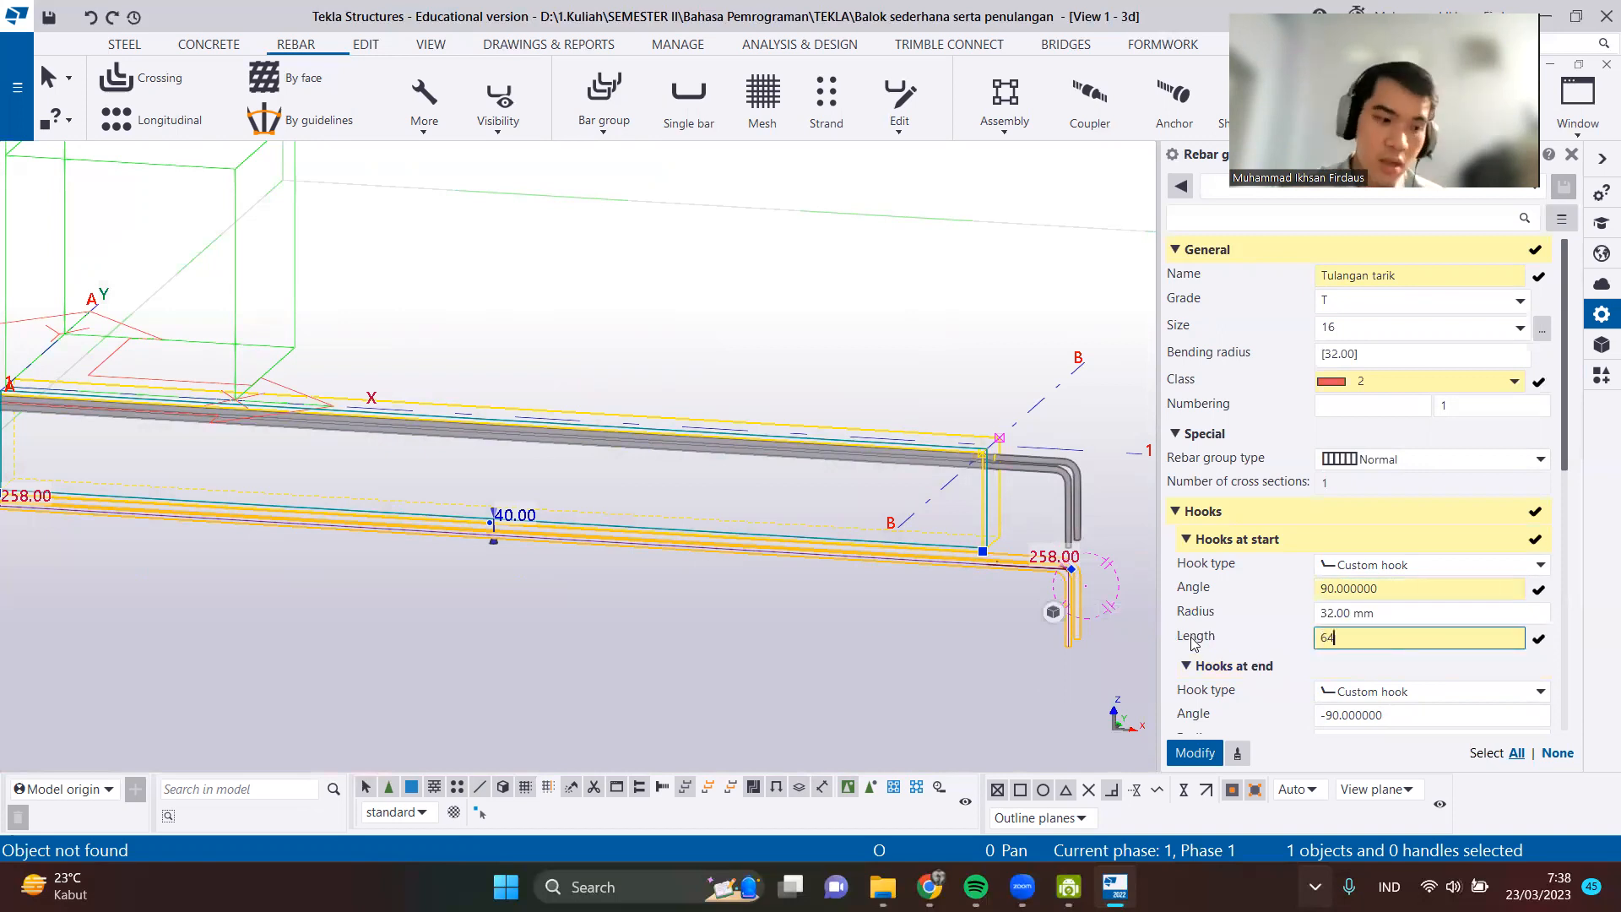
# Set the end hook's angle to 90 degrees, matching the start hook.
pyautogui.scroll(-3, 1258, 644)
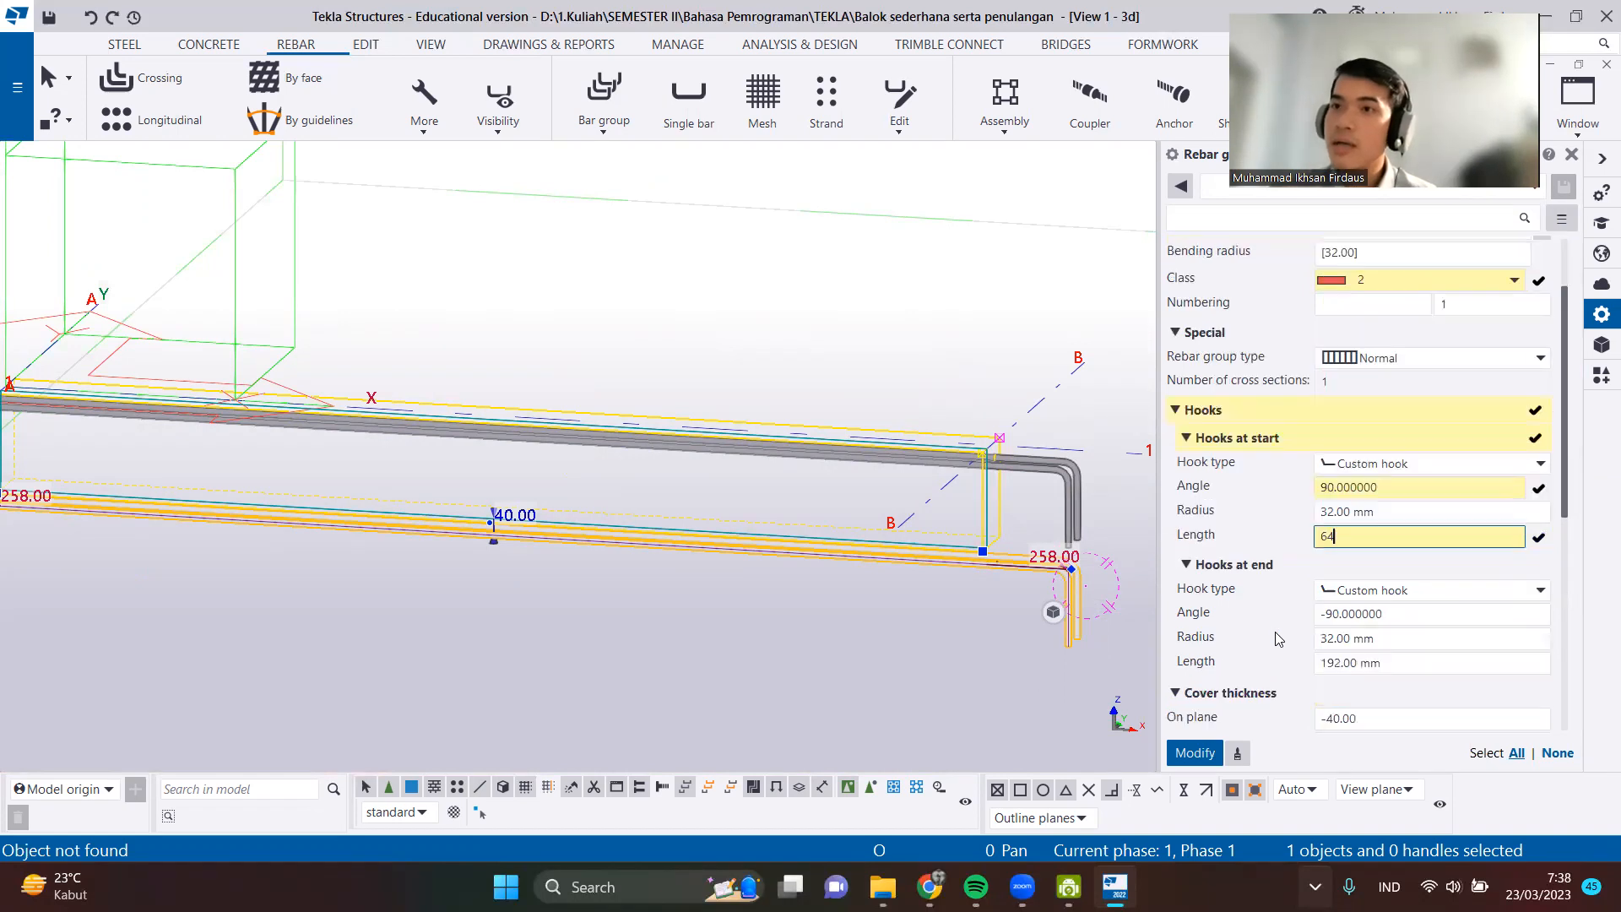
pyautogui.click(1386, 488)
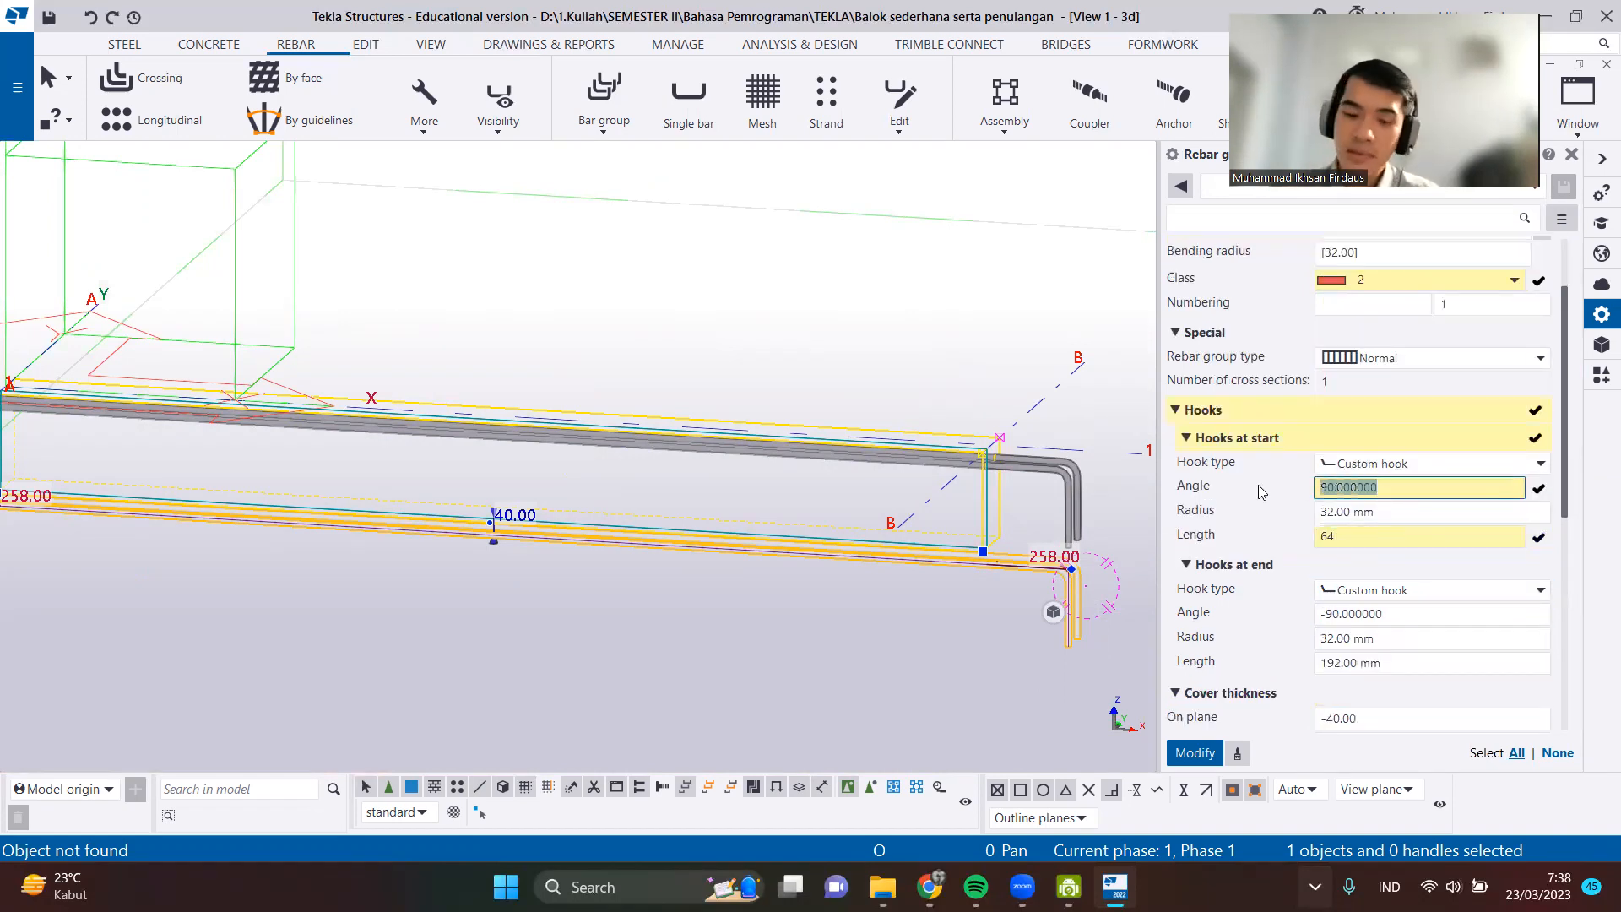
pyautogui.click(1416, 614)
pyautogui.hotkey('ctrl', 'c')
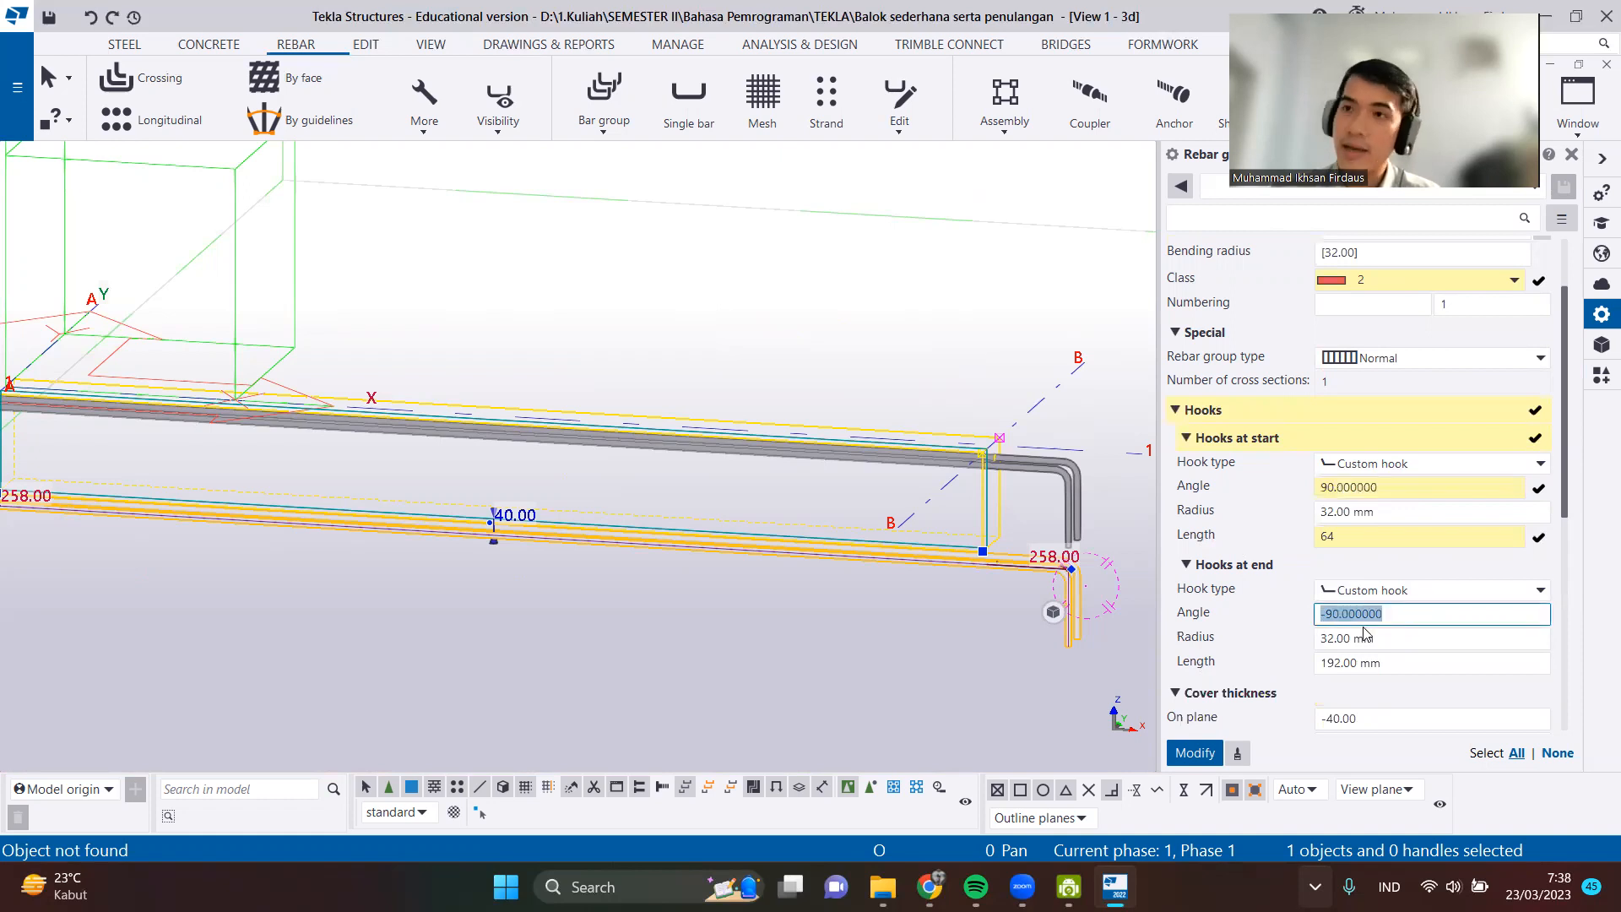
pyautogui.write('90.000000')
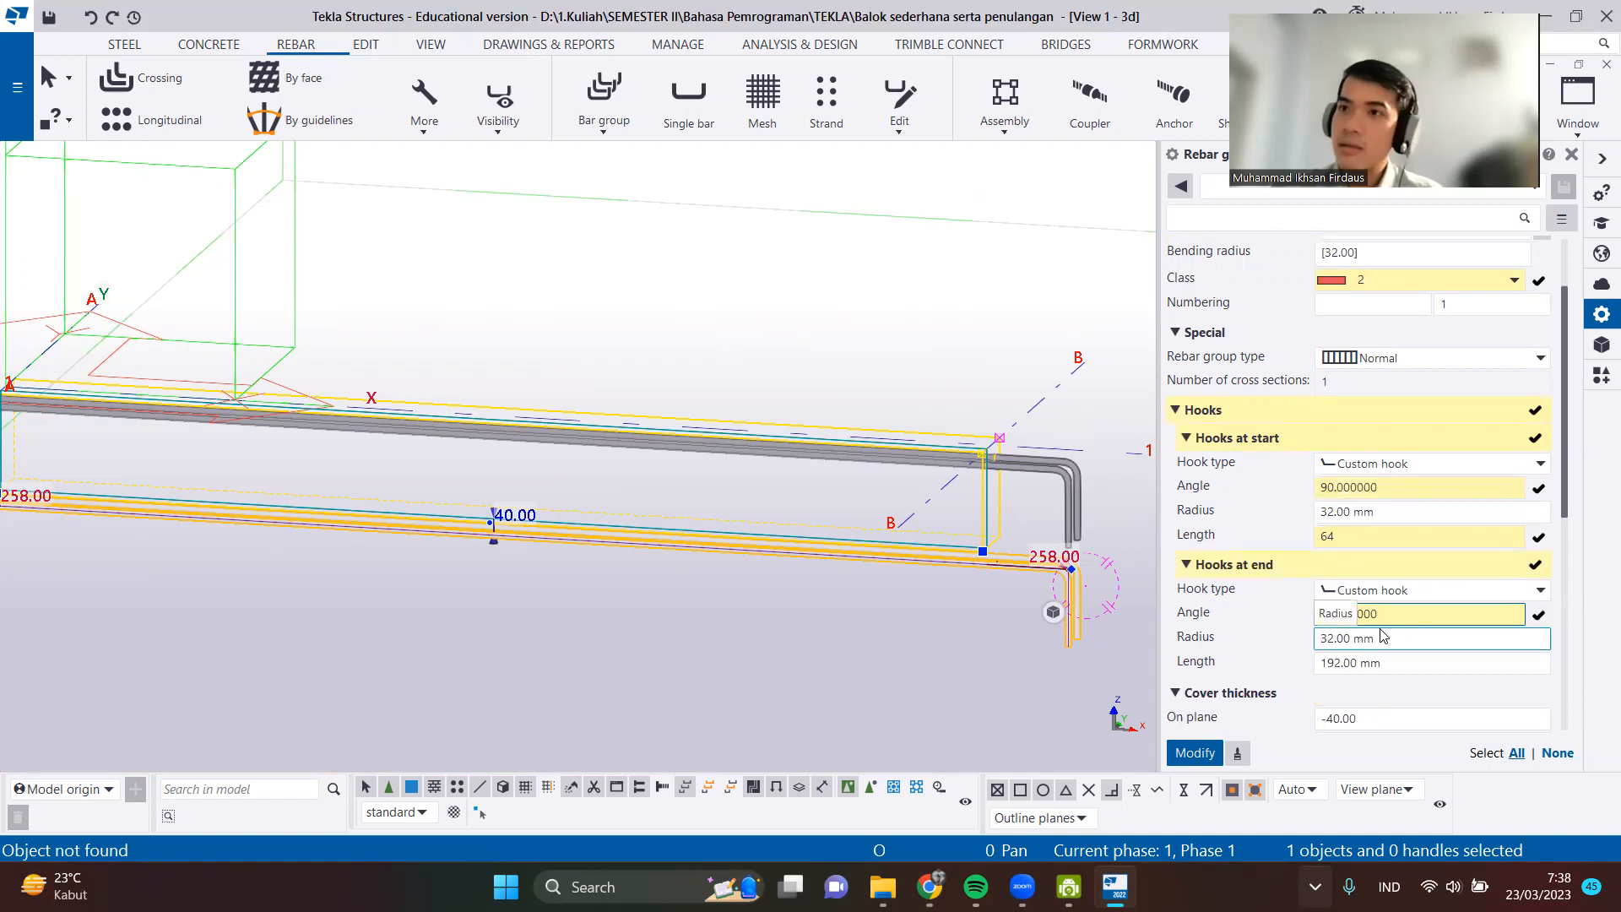
pyautogui.click(1351, 536)
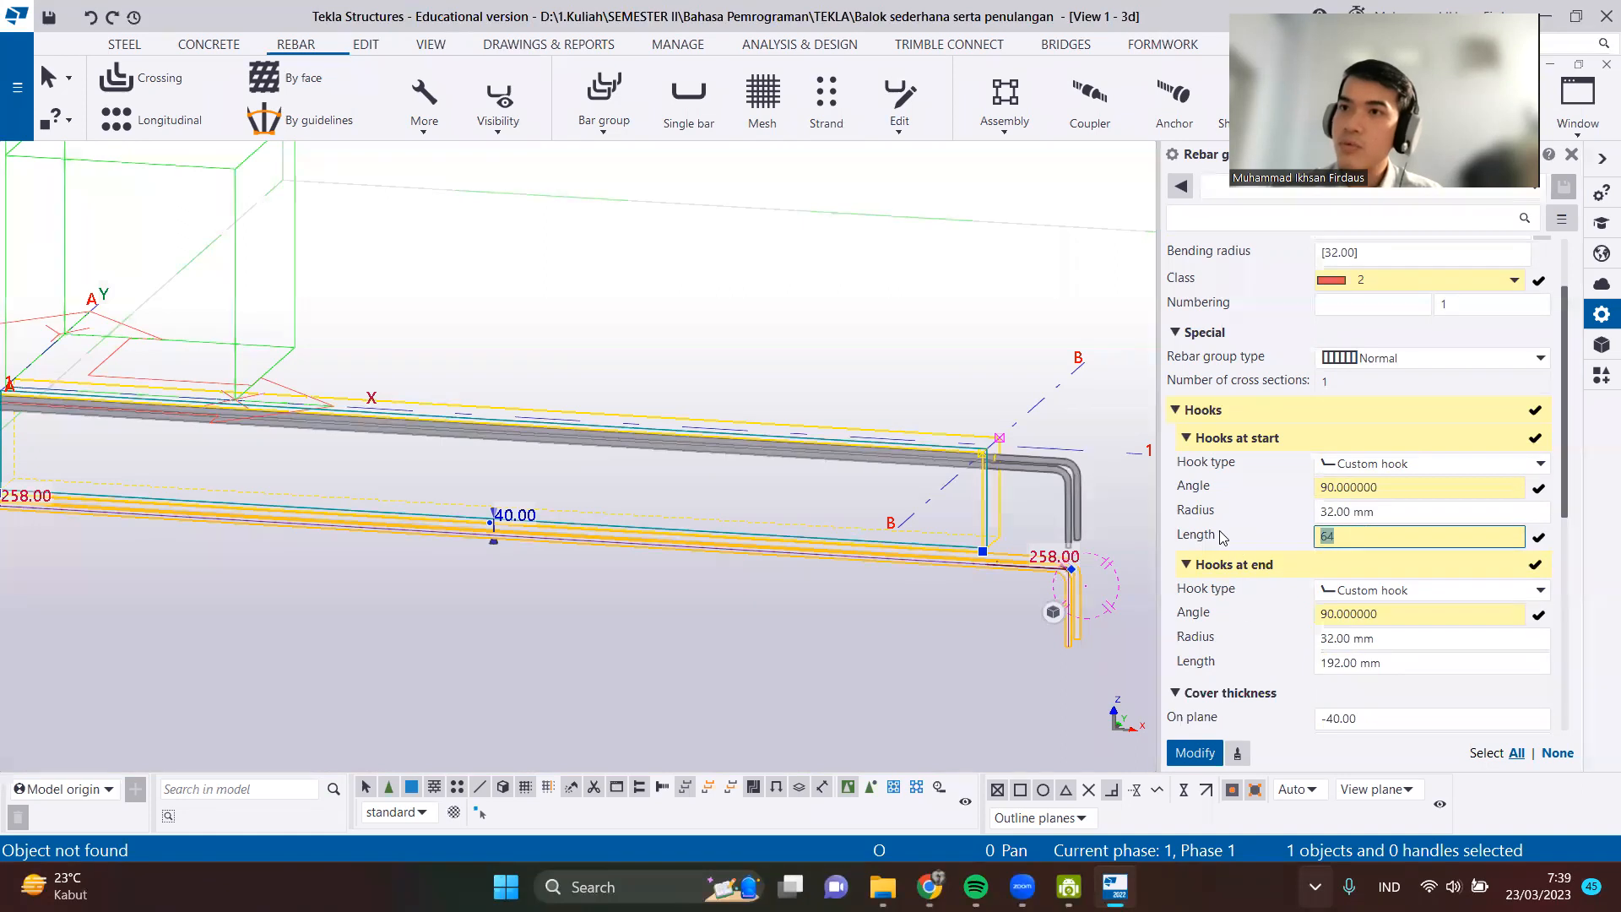
pyautogui.hotkey('ctrl', 'v')
pyautogui.click(1258, 658)
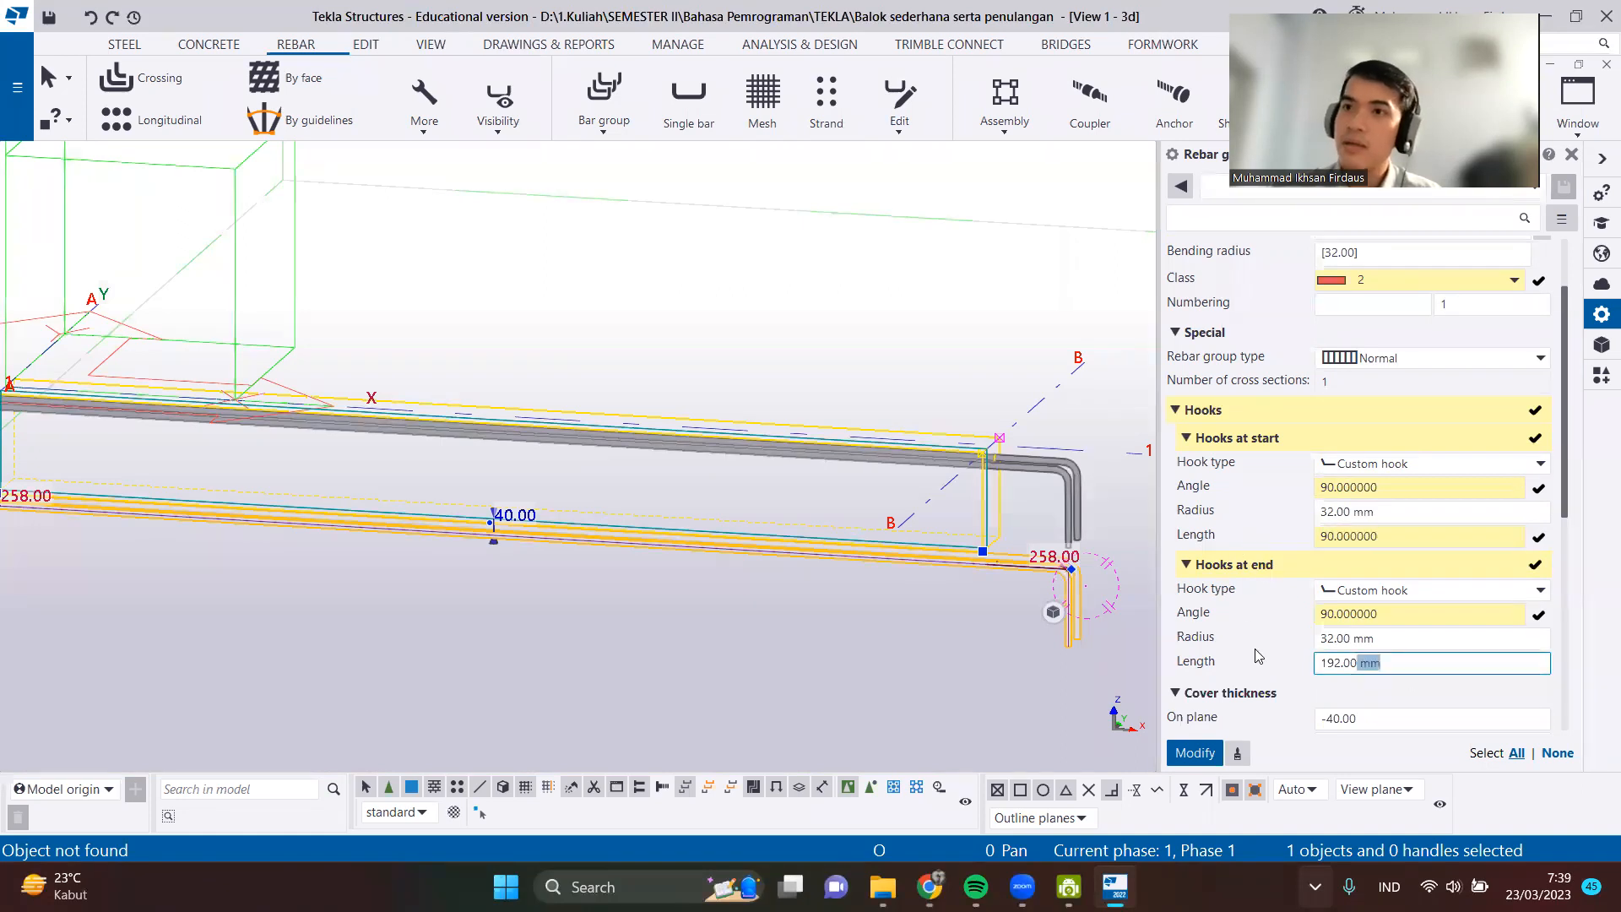
pyautogui.hotkey('ctrl', 'a')
pyautogui.hotkey('ctrl', 'v')
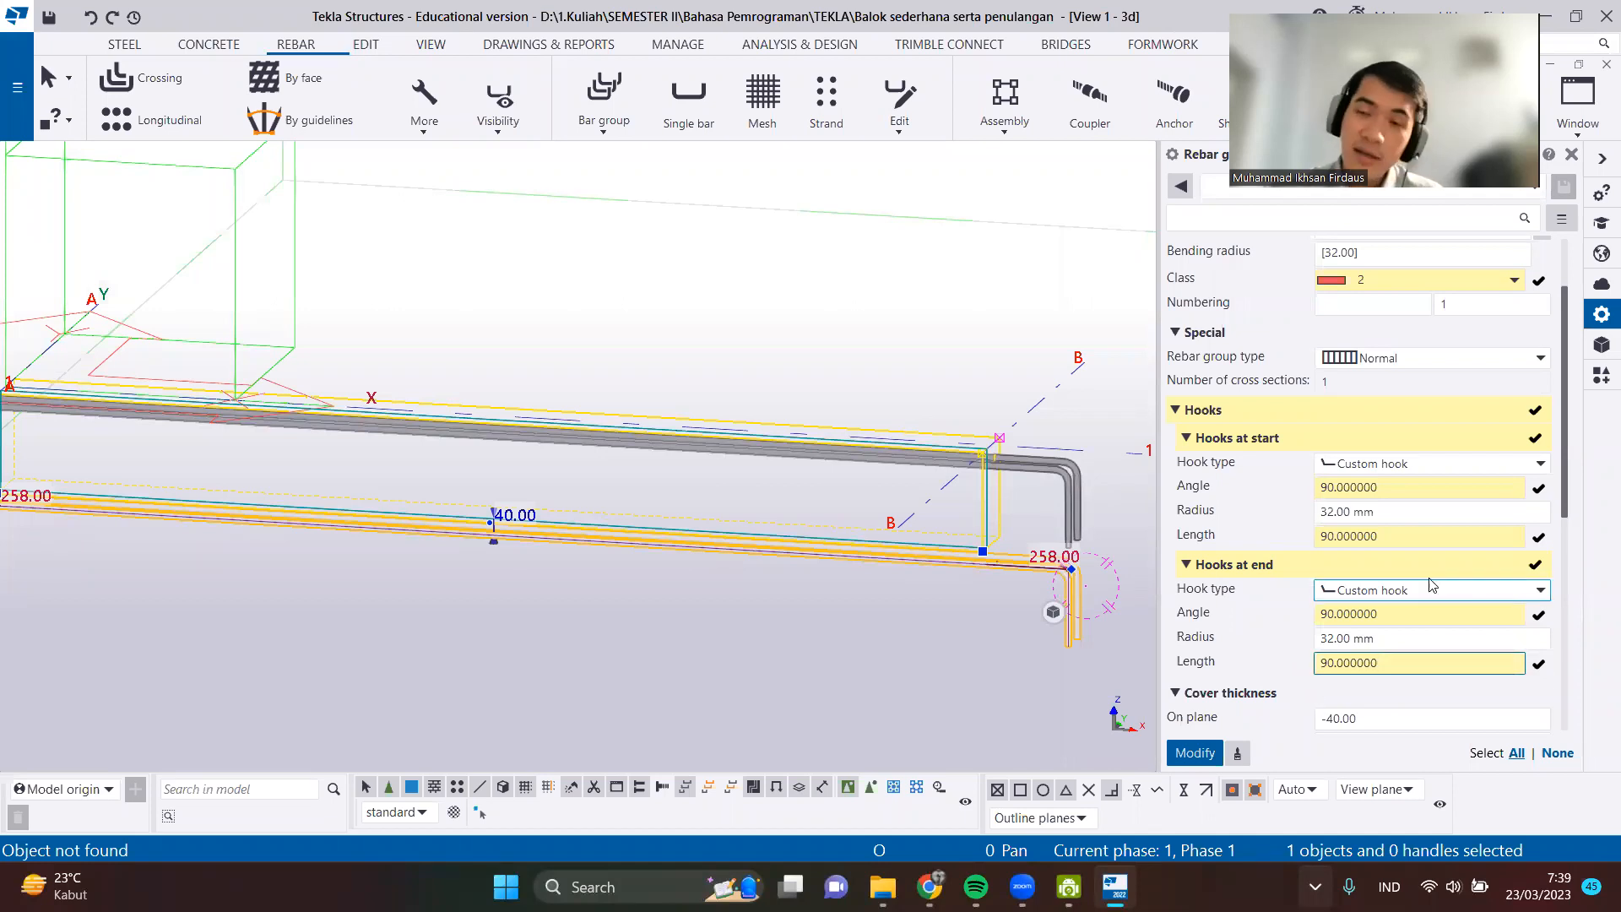
# Set the length of both the start hook and the end hook to 64 mm for the tension bars.
pyautogui.click(1437, 534)
pyautogui.write('64')
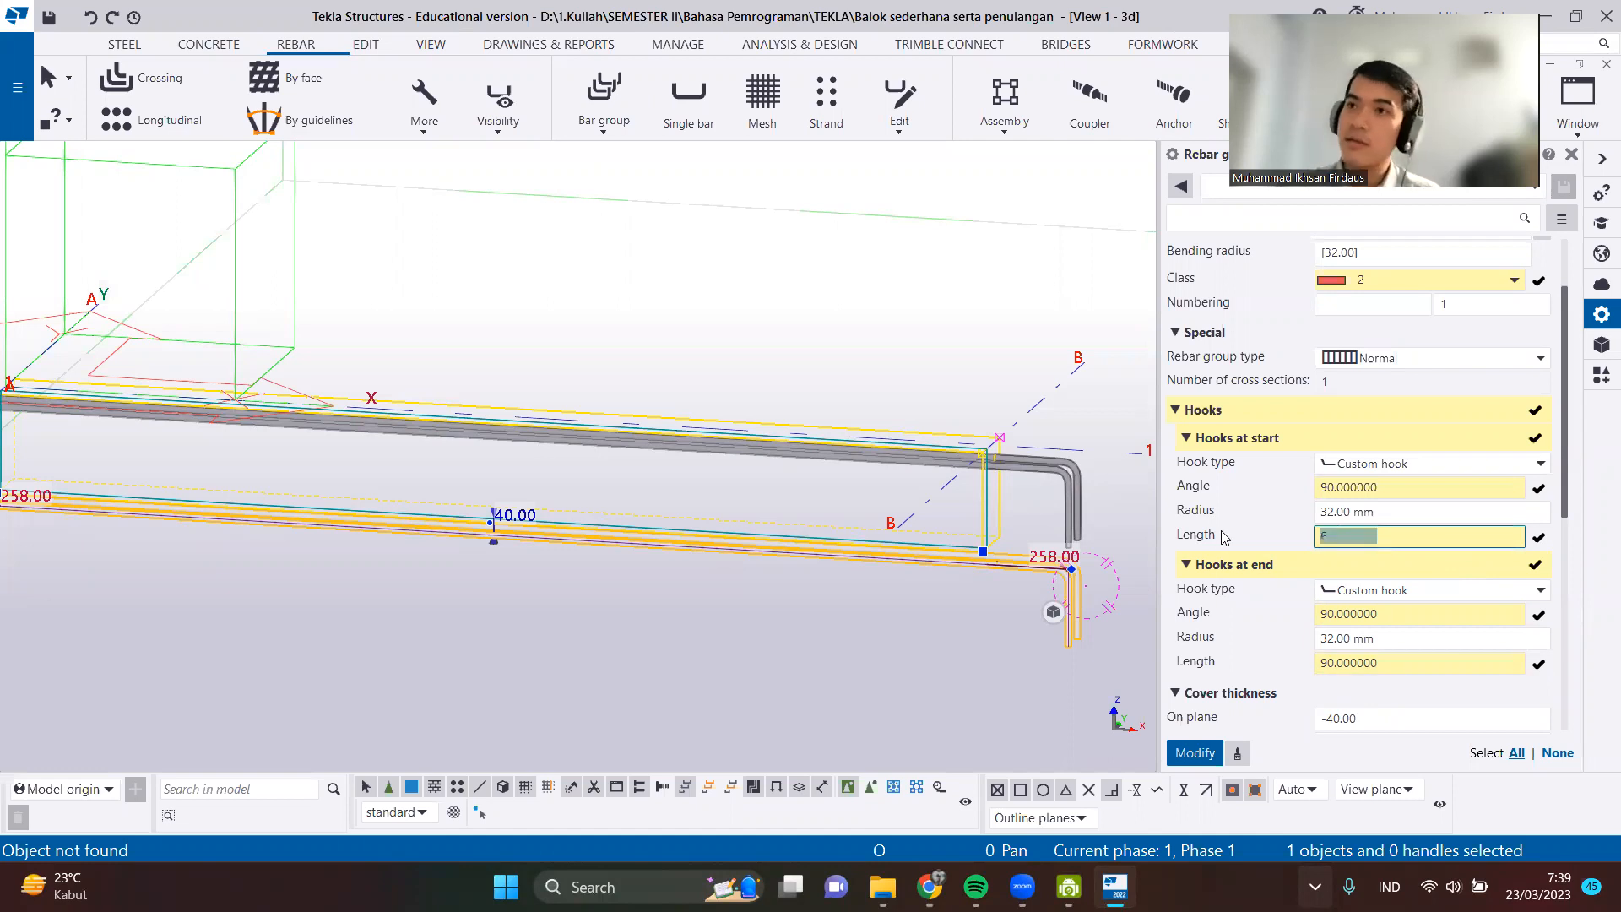
pyautogui.press('Tab')
pyautogui.press('Tab')
pyautogui.press('Tab')
pyautogui.press('Tab')
pyautogui.write('64')
# Set the tension bars' on-plane cover thickness to 40 mm and both the start and end cover to -225 mm.
pyautogui.scroll(-2, 1182, 680)
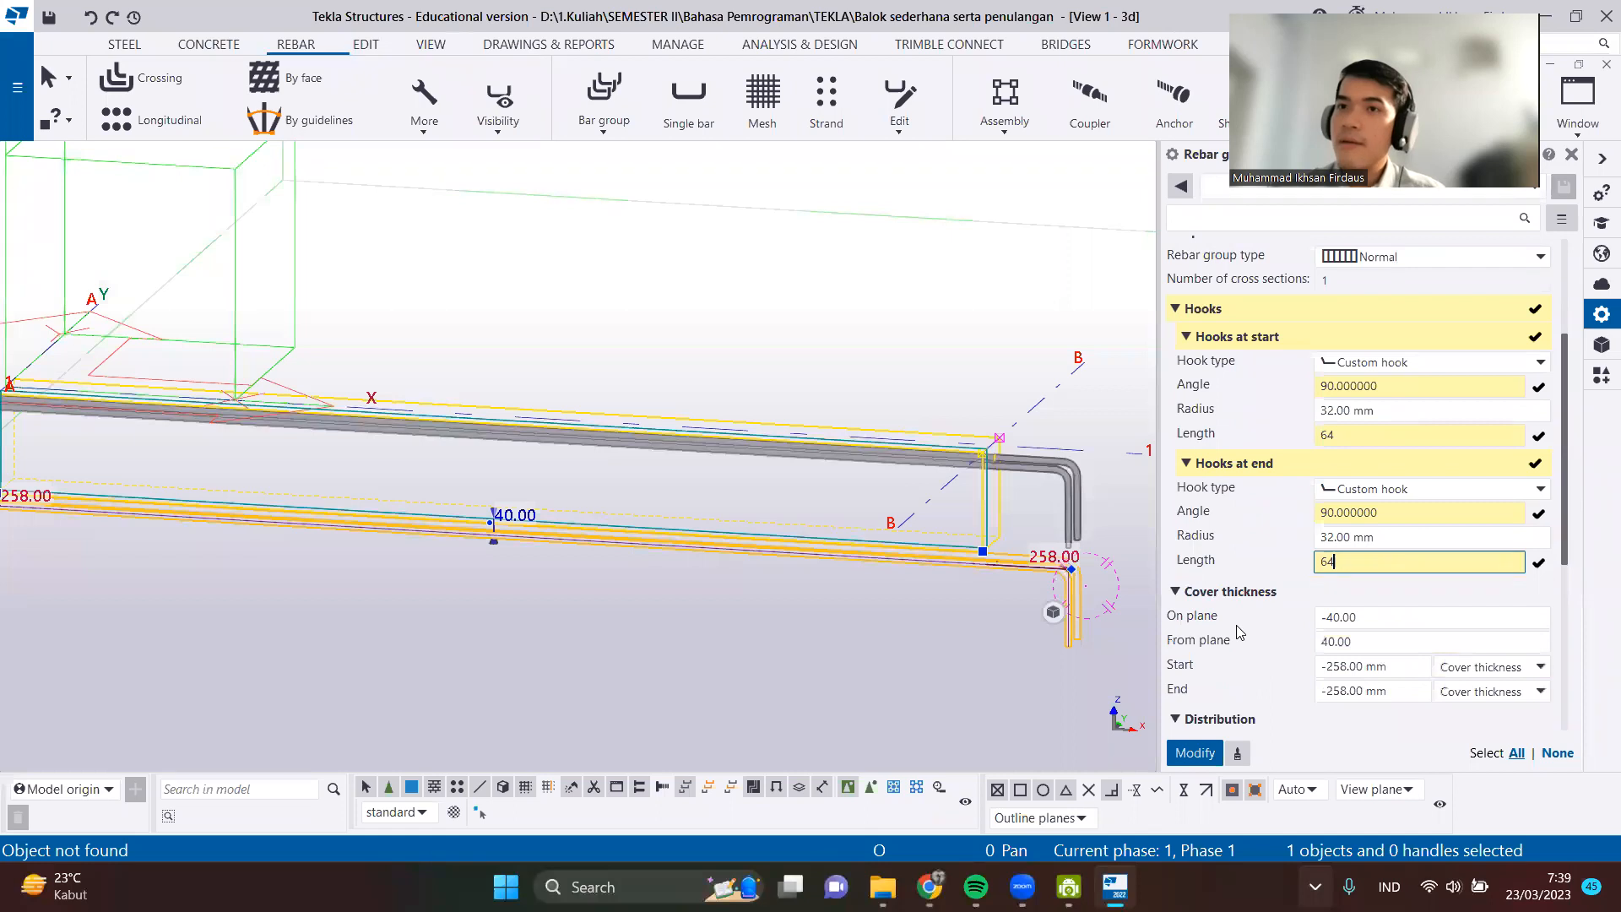
pyautogui.scroll(2, 549, 591)
pyautogui.scroll(1, 496, 550)
pyautogui.keyDown('ctrl'); pyautogui.moveTo(482, 524); pyautogui.dragTo(525, 512, button='middle'); pyautogui.keyUp('ctrl')
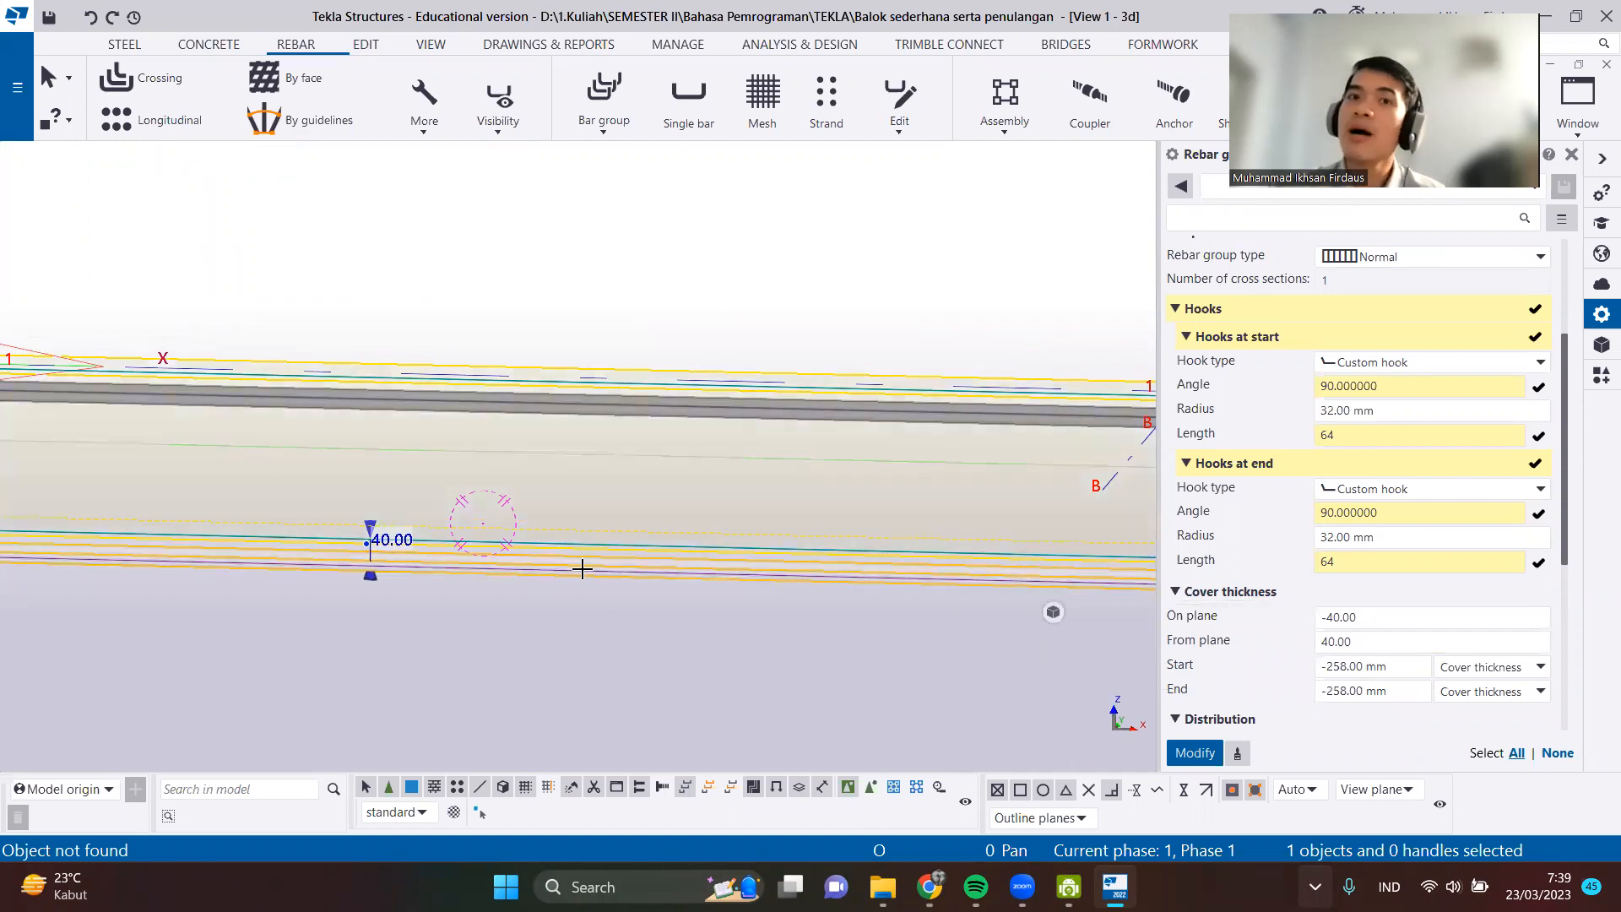
pyautogui.moveTo(843, 628); pyautogui.dragTo(825, 636, button='middle')
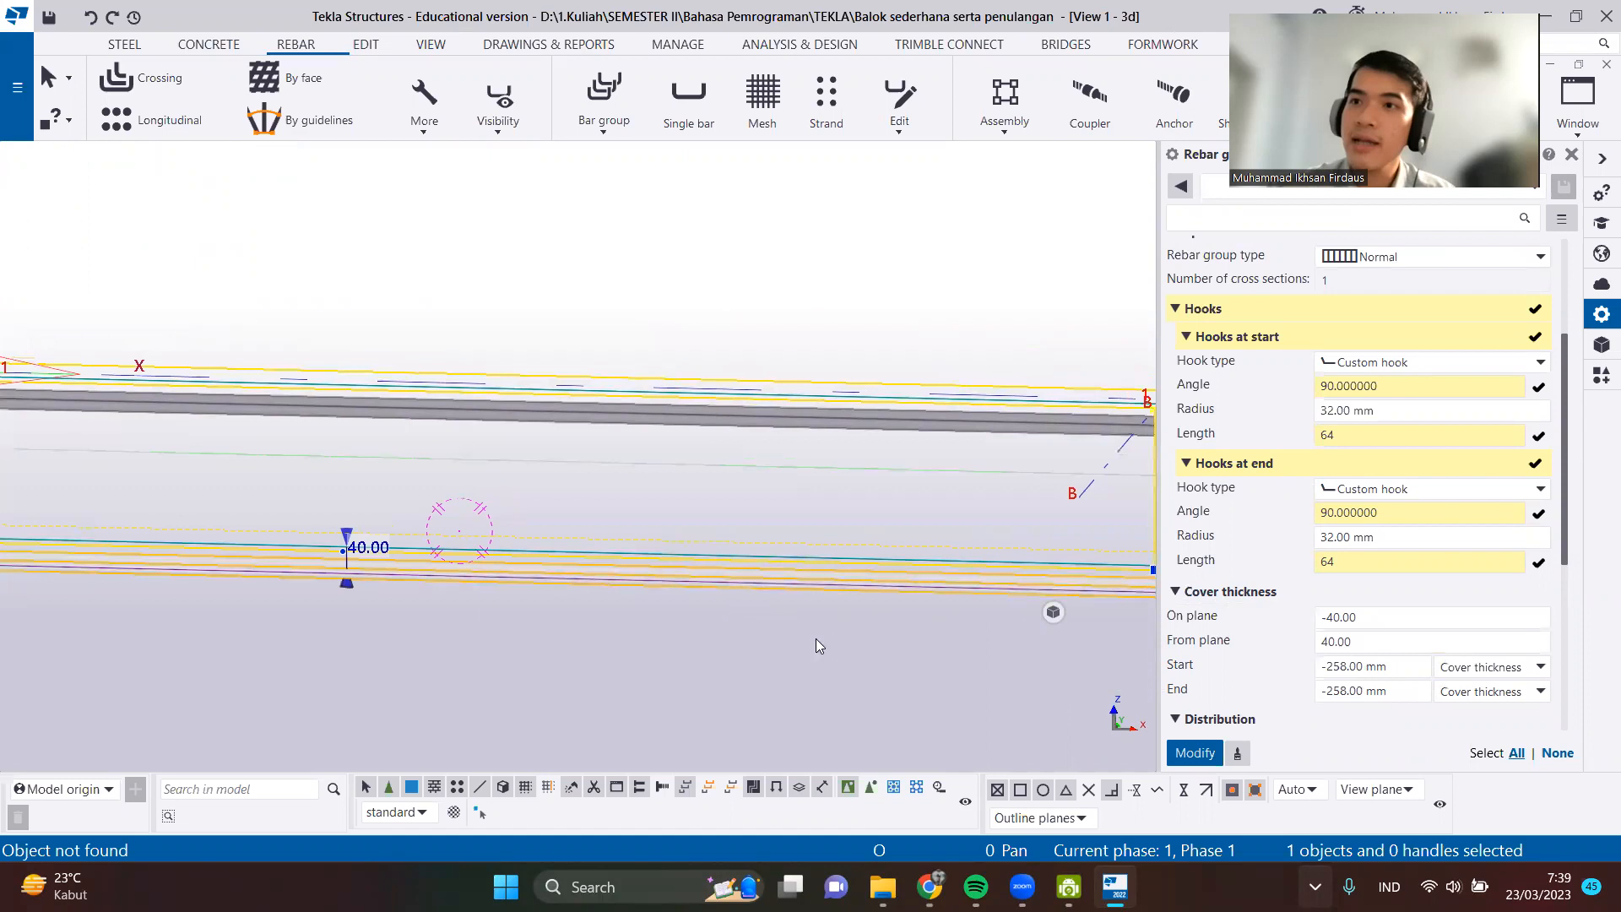
pyautogui.click(1325, 619)
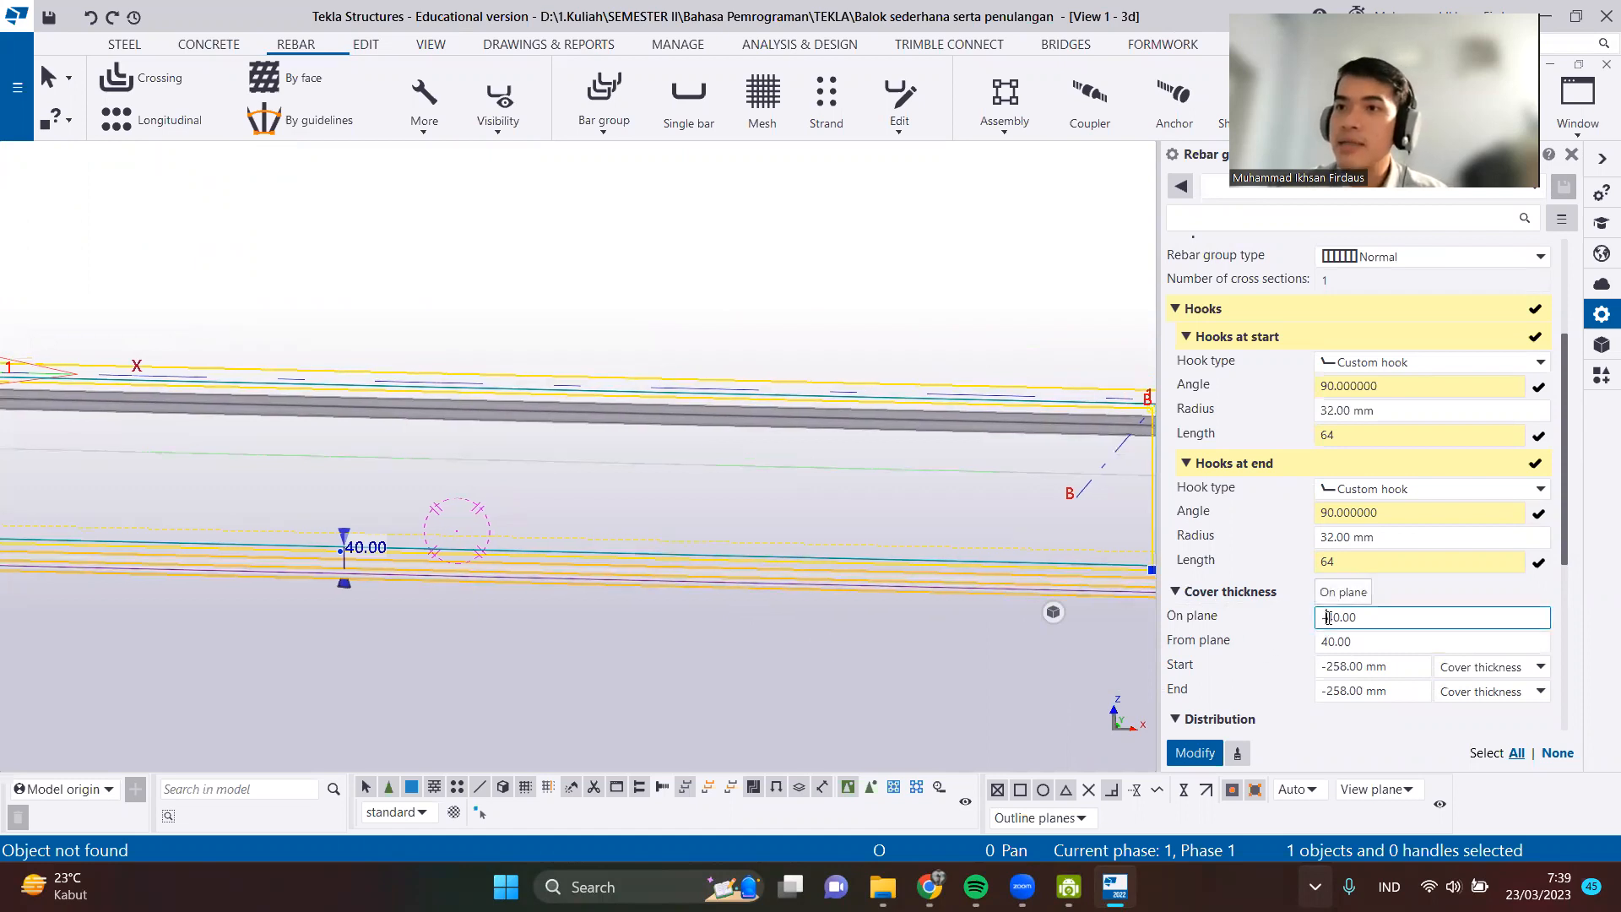
pyautogui.press('BackSpace')
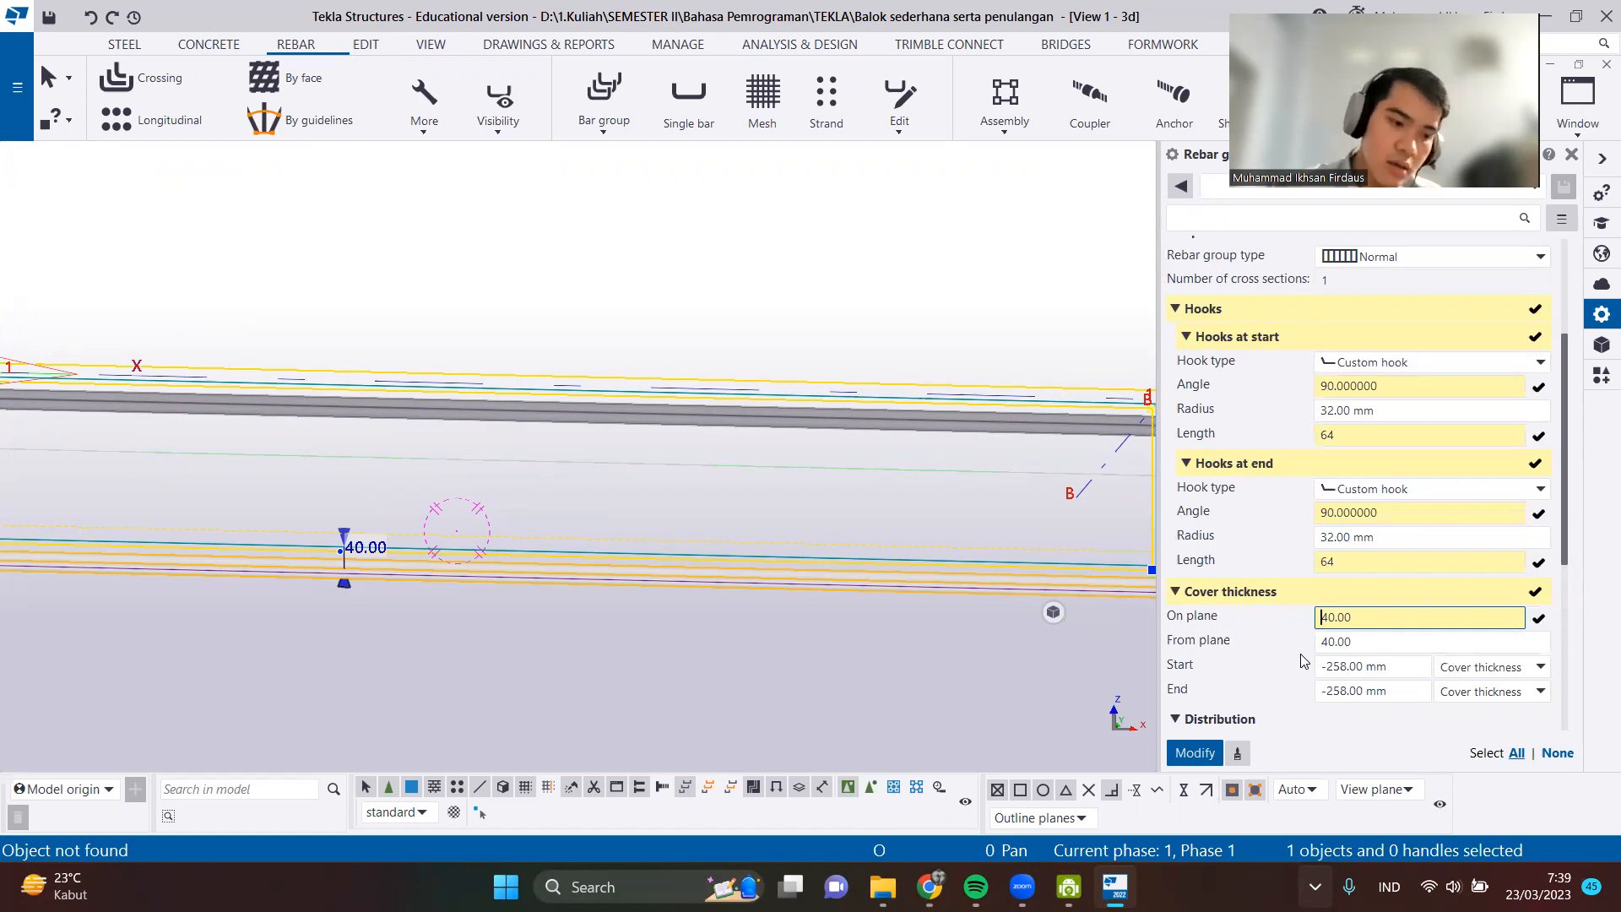
pyautogui.moveTo(1393, 666); pyautogui.dragTo(1334, 690)
pyautogui.write('25')
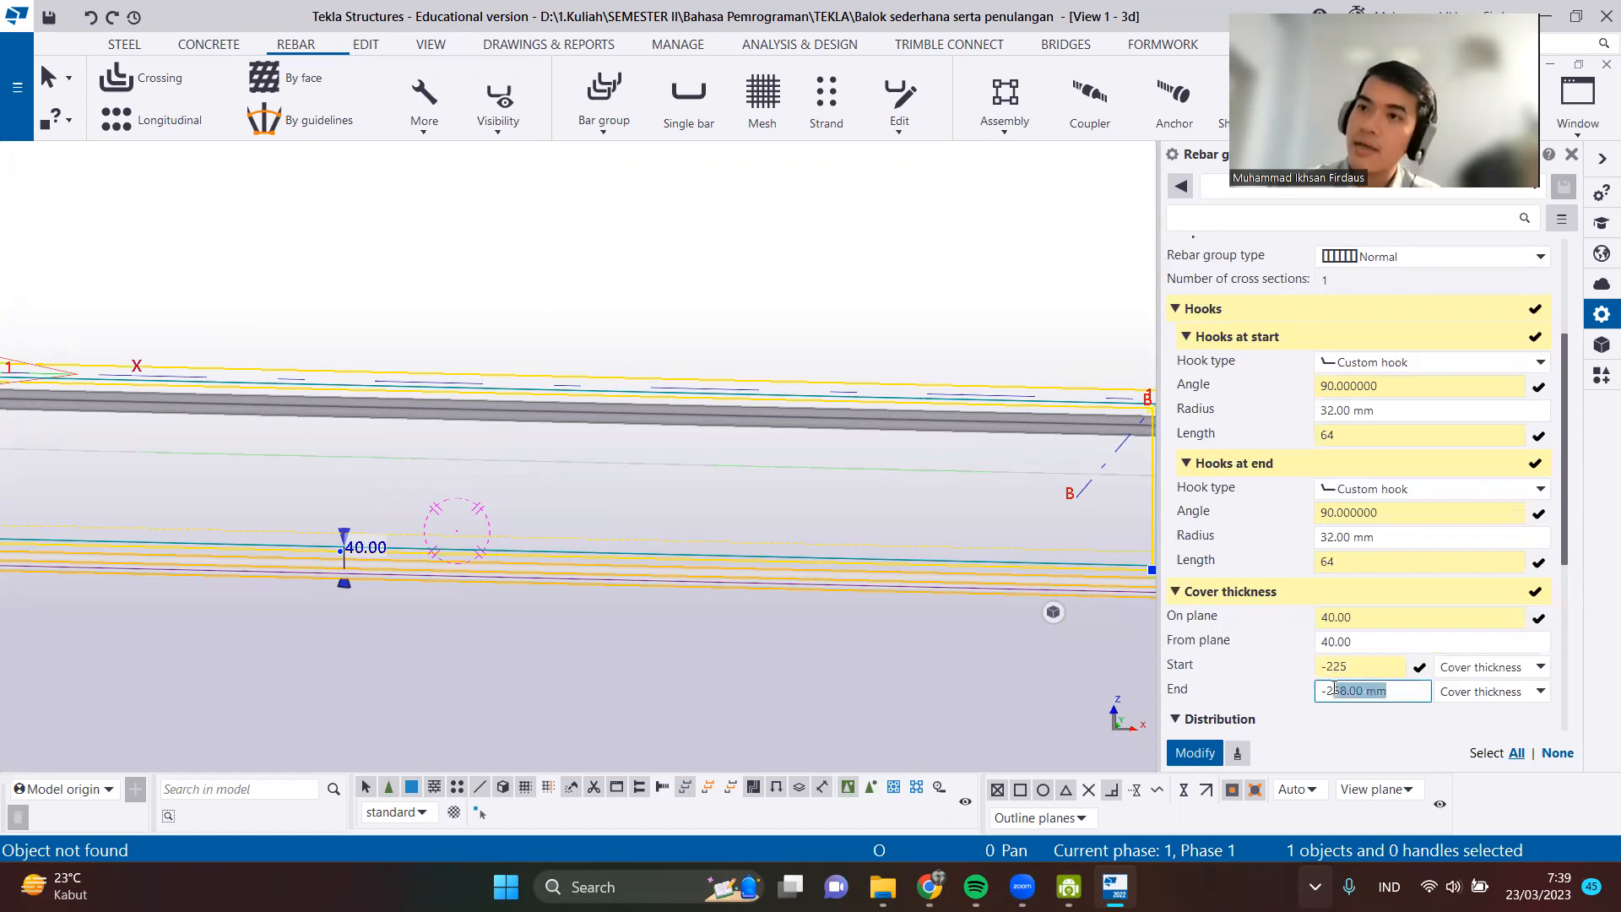
pyautogui.write('25')
# Review the tension bar group's hook, cover and distribution settings and examine the bars along the beam from several angles.
pyautogui.scroll(-4, 823, 665)
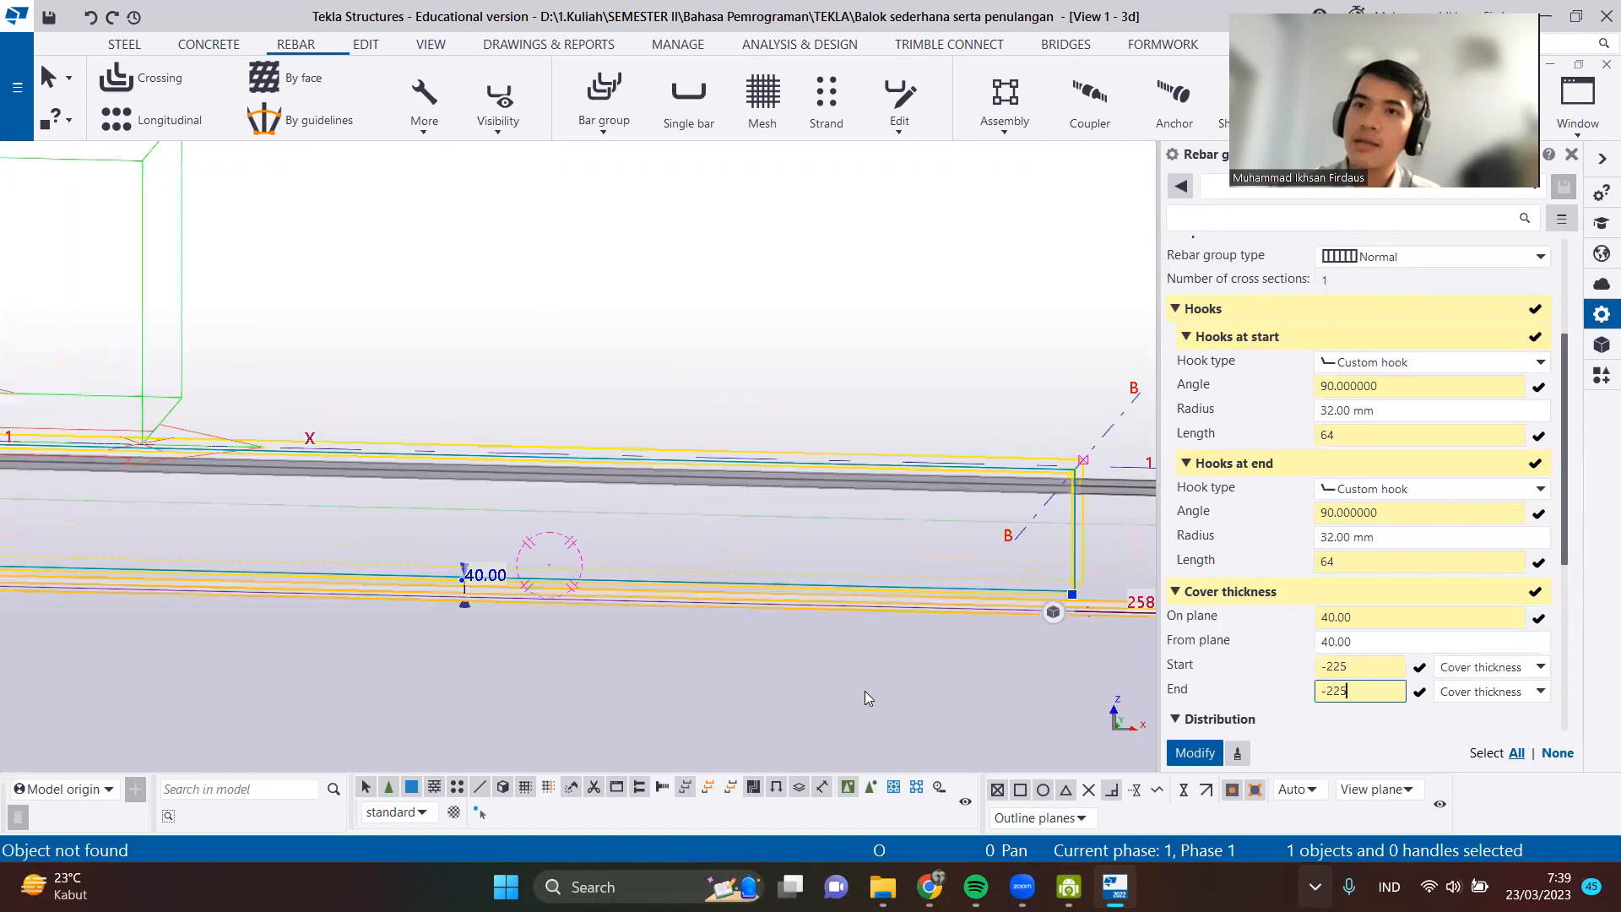
pyautogui.scroll(-1, 979, 697)
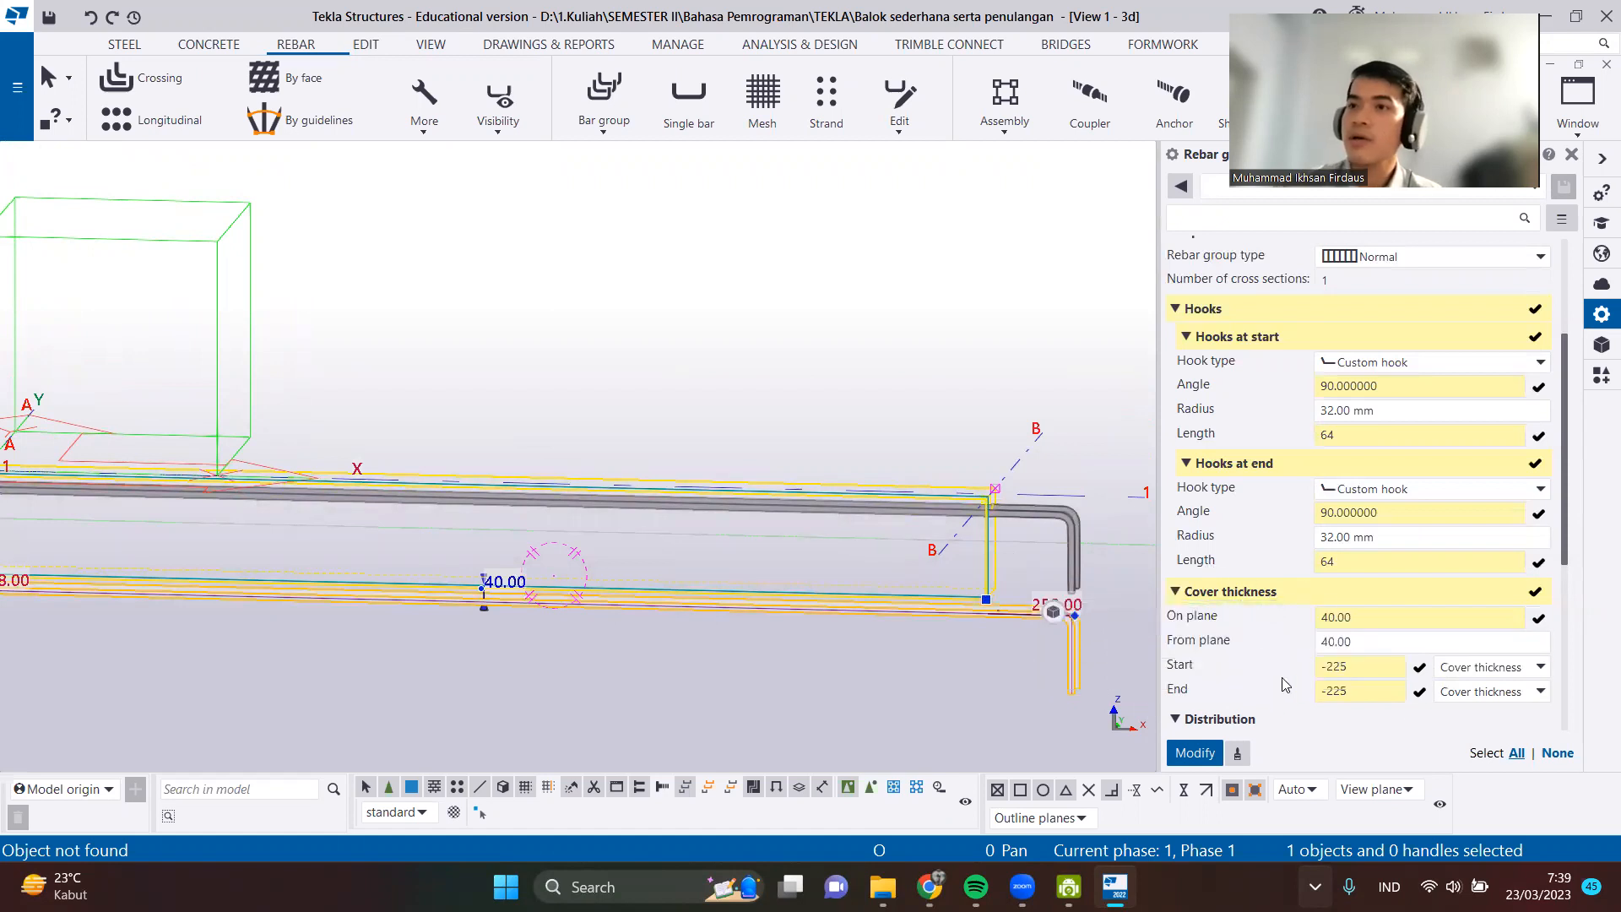
pyautogui.scroll(-3, 1334, 667)
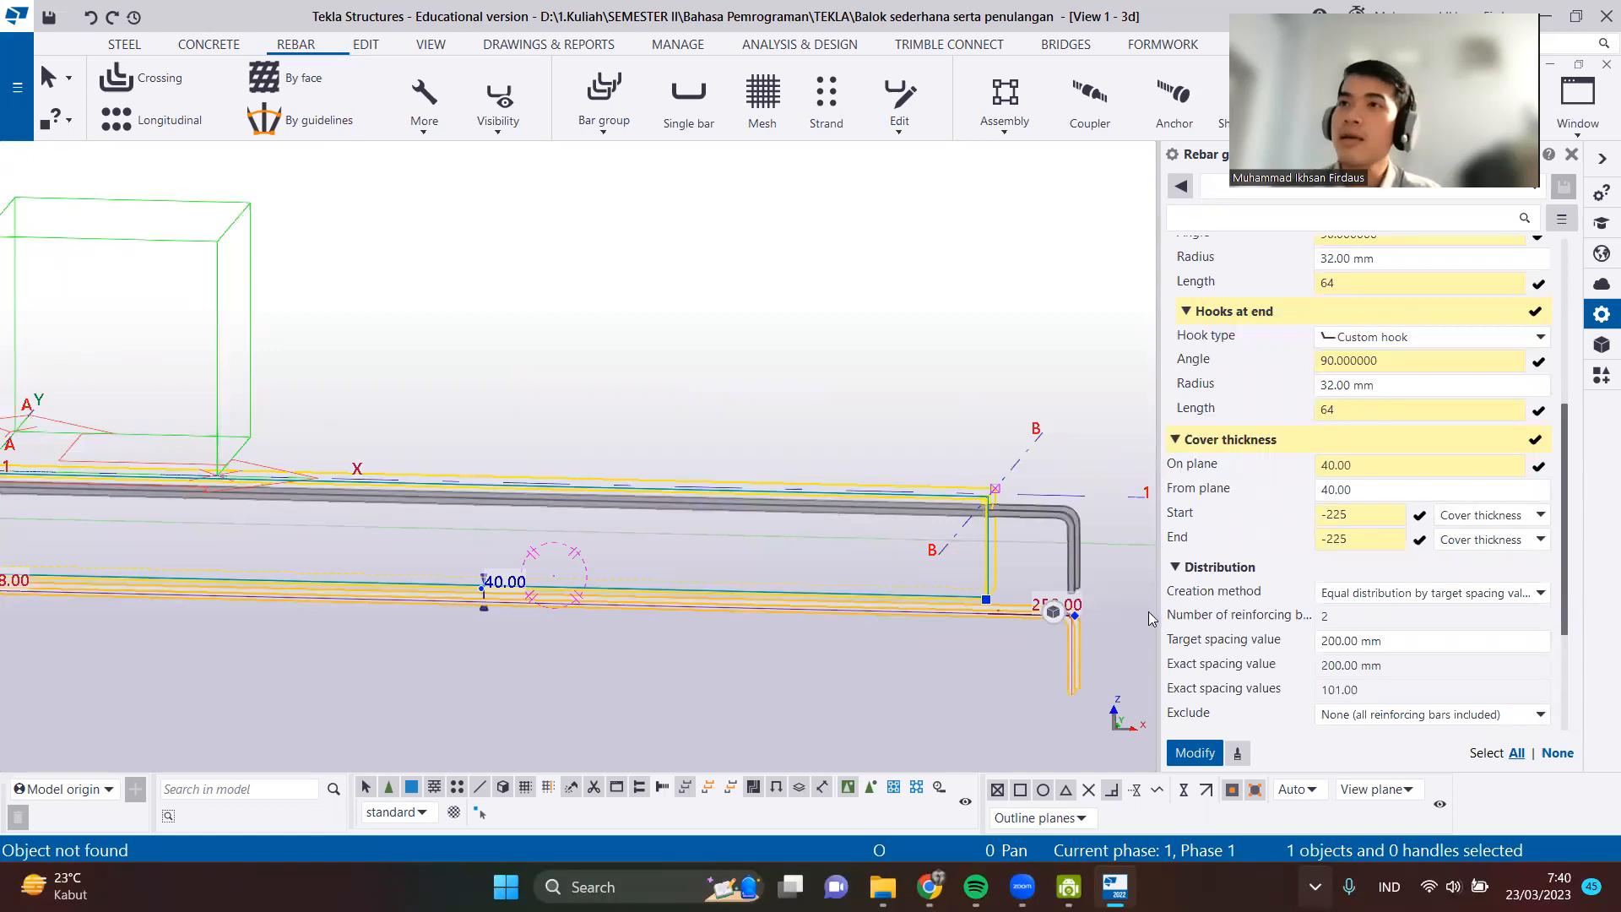
pyautogui.scroll(7, 1241, 548)
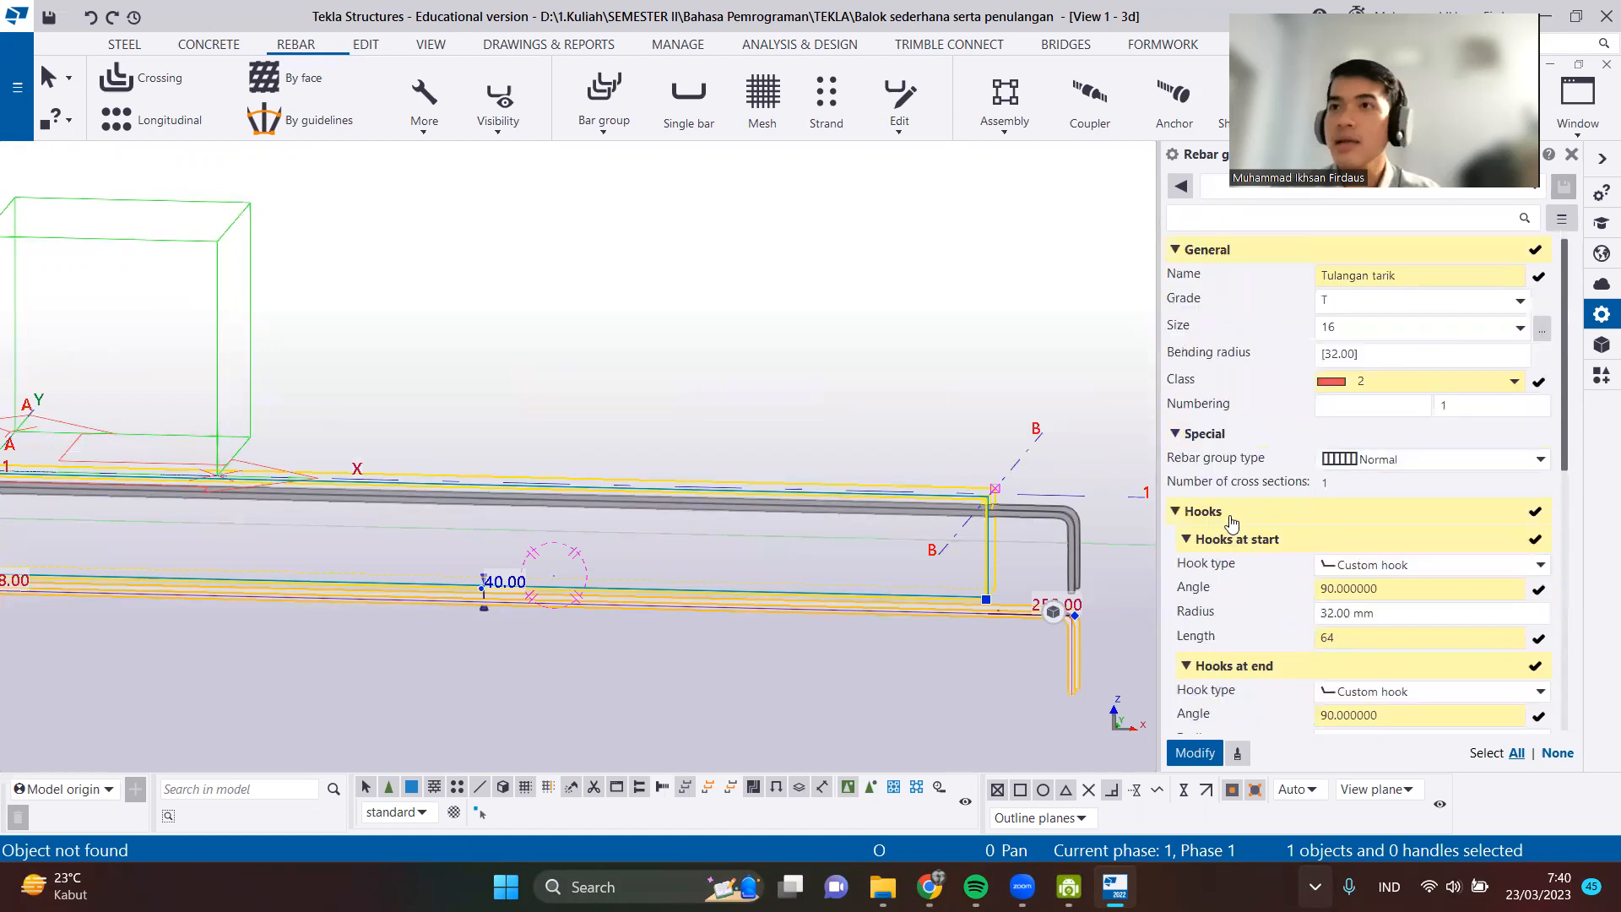
pyautogui.scroll(-8, 1232, 488)
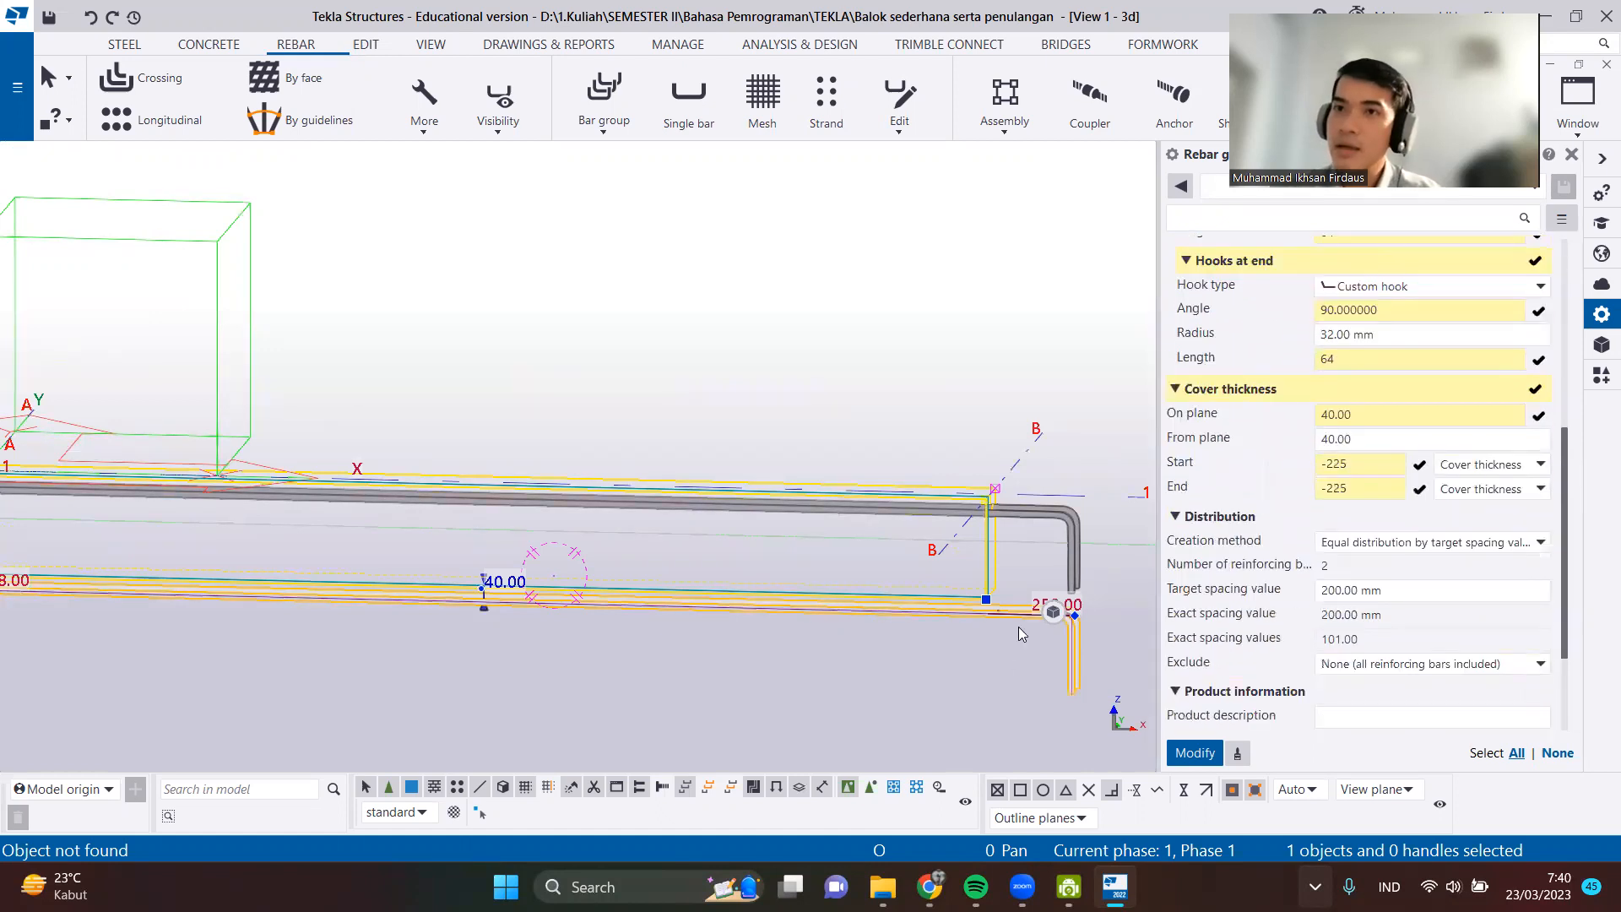
pyautogui.keyDown('ctrl'); pyautogui.moveTo(1028, 632); pyautogui.dragTo(518, 623, button='middle'); pyautogui.keyUp('ctrl')
pyautogui.moveTo(517, 623); pyautogui.dragTo(346, 571, button='middle')
pyautogui.keyDown('ctrl'); pyautogui.moveTo(761, 545); pyautogui.dragTo(321, 536, button='middle'); pyautogui.keyUp('ctrl')
pyautogui.moveTo(321, 536); pyautogui.dragTo(654, 536, button='middle')
pyautogui.keyDown('ctrl'); pyautogui.moveTo(810, 629); pyautogui.dragTo(712, 640, button='middle'); pyautogui.keyUp('ctrl')
pyautogui.scroll(4, 767, 574)
pyautogui.moveTo(1029, 556); pyautogui.dragTo(376, 552, button='middle')
pyautogui.moveTo(377, 552); pyautogui.dragTo(395, 582, button='middle')
pyautogui.moveTo(701, 579); pyautogui.dragTo(531, 570, button='middle')
pyautogui.moveTo(785, 561); pyautogui.dragTo(872, 603, button='middle')
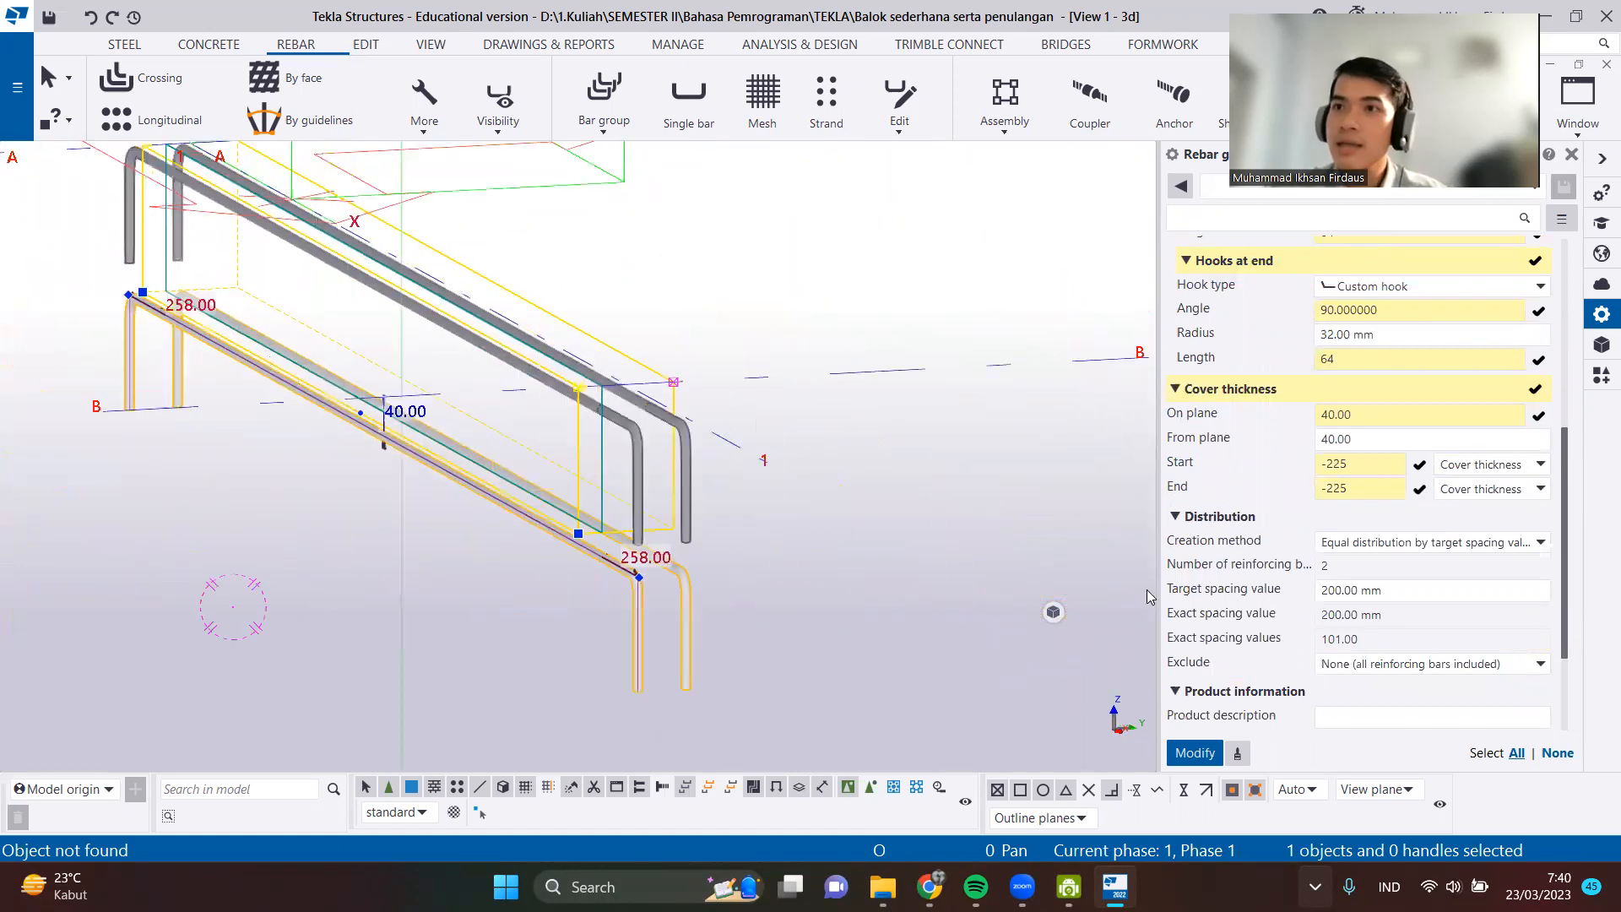
pyautogui.click(1348, 544)
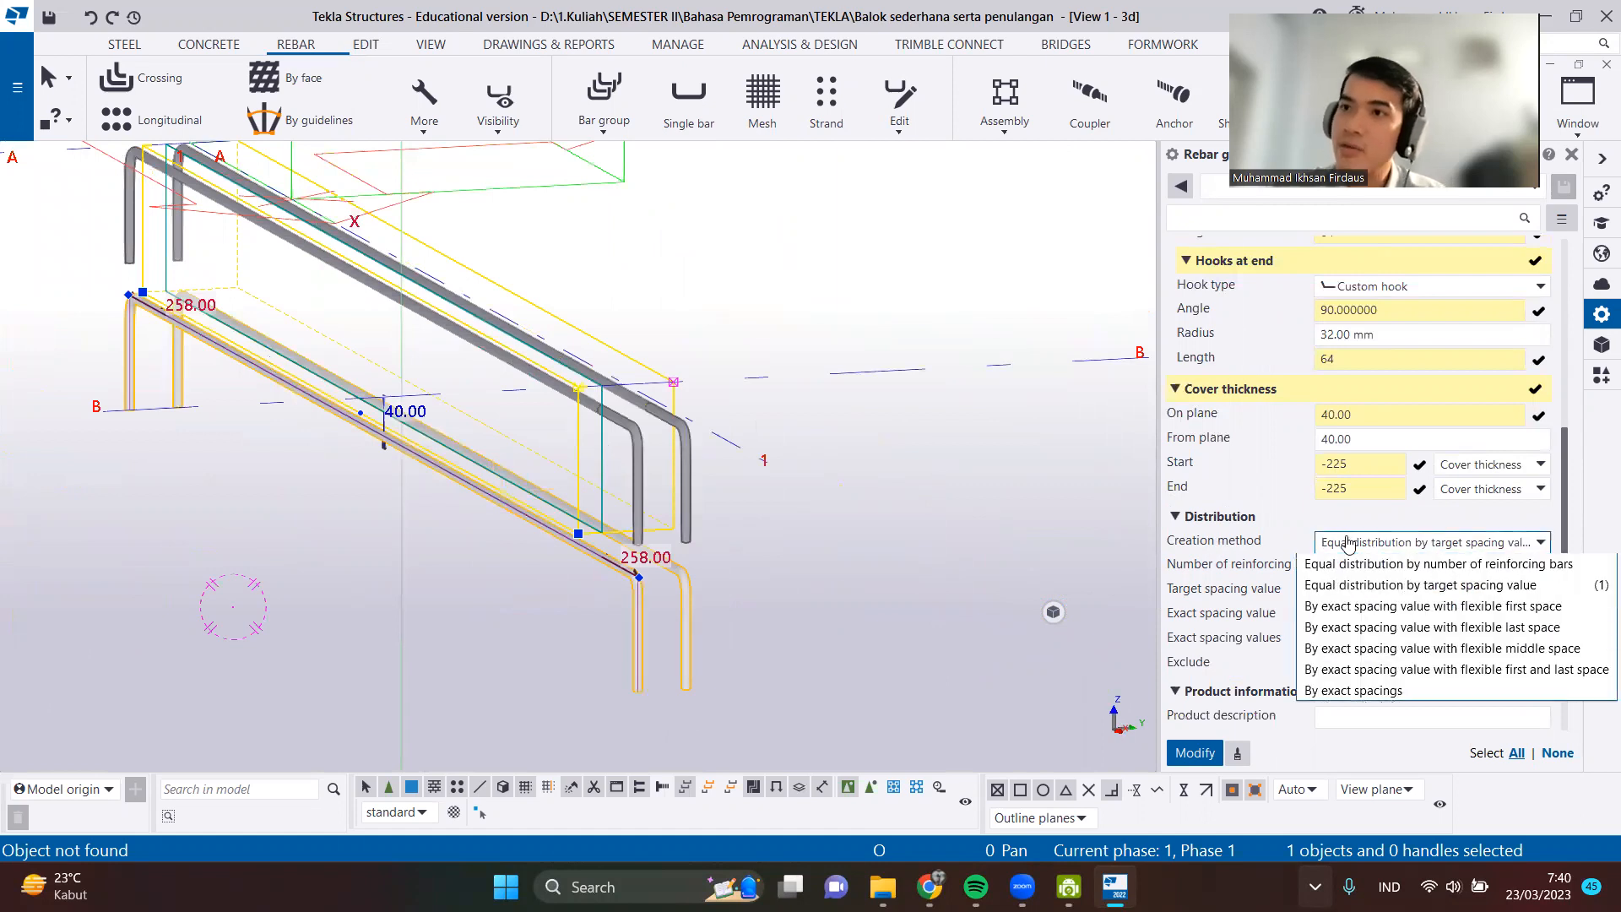
pyautogui.click(1361, 589)
pyautogui.click(1355, 546)
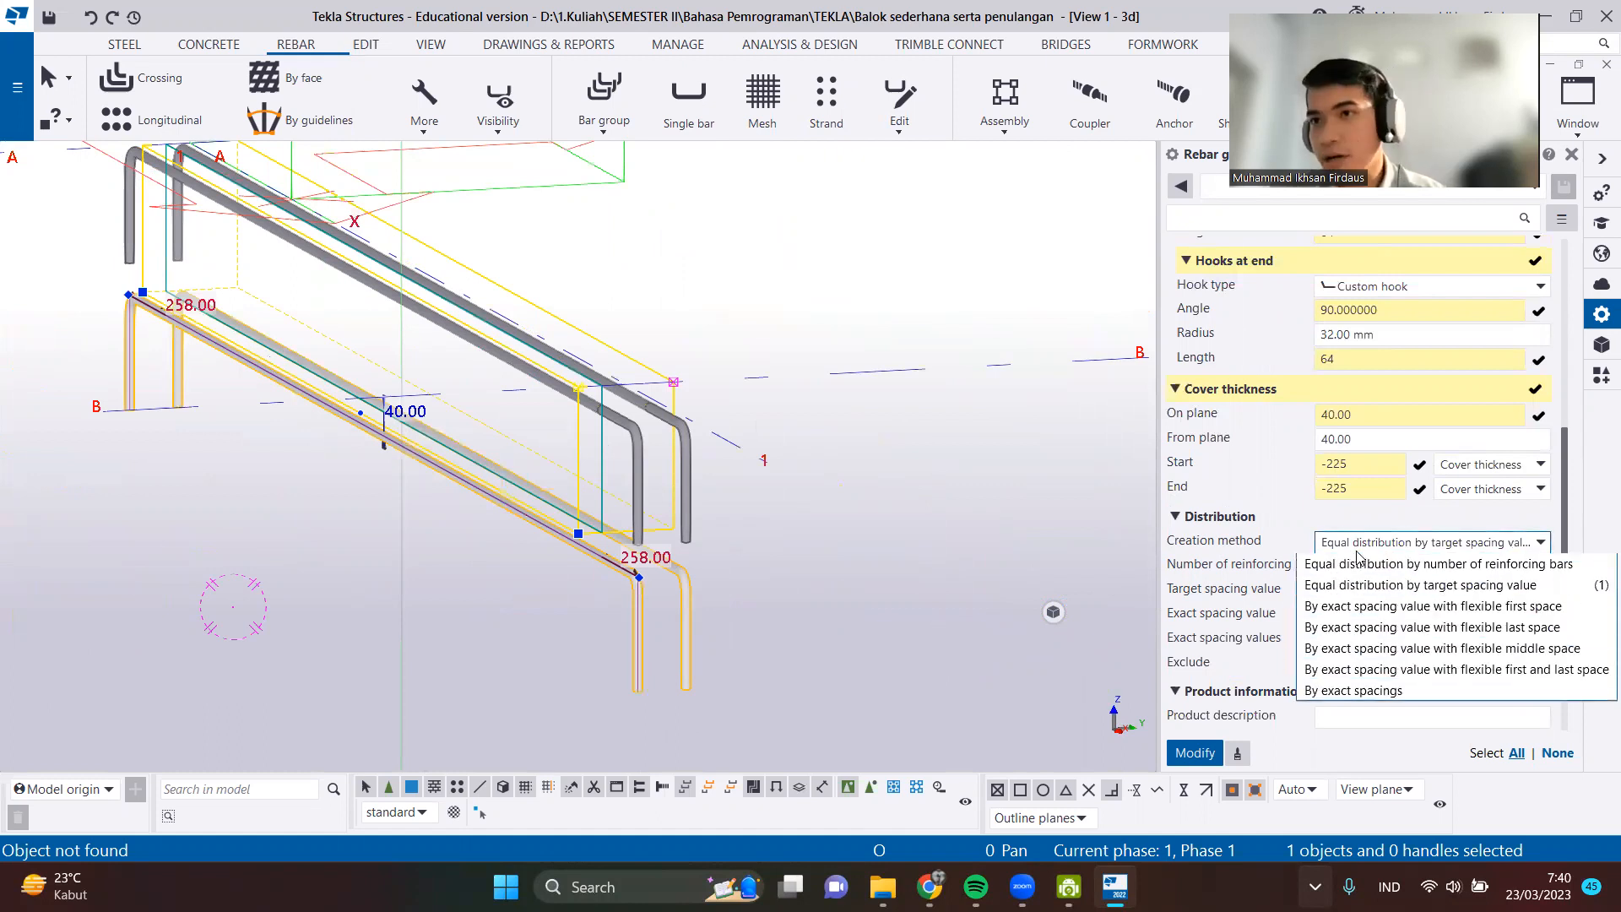
pyautogui.click(1372, 606)
pyautogui.click(1367, 544)
pyautogui.click(1369, 608)
pyautogui.click(1368, 543)
pyautogui.click(1393, 629)
pyautogui.click(1384, 543)
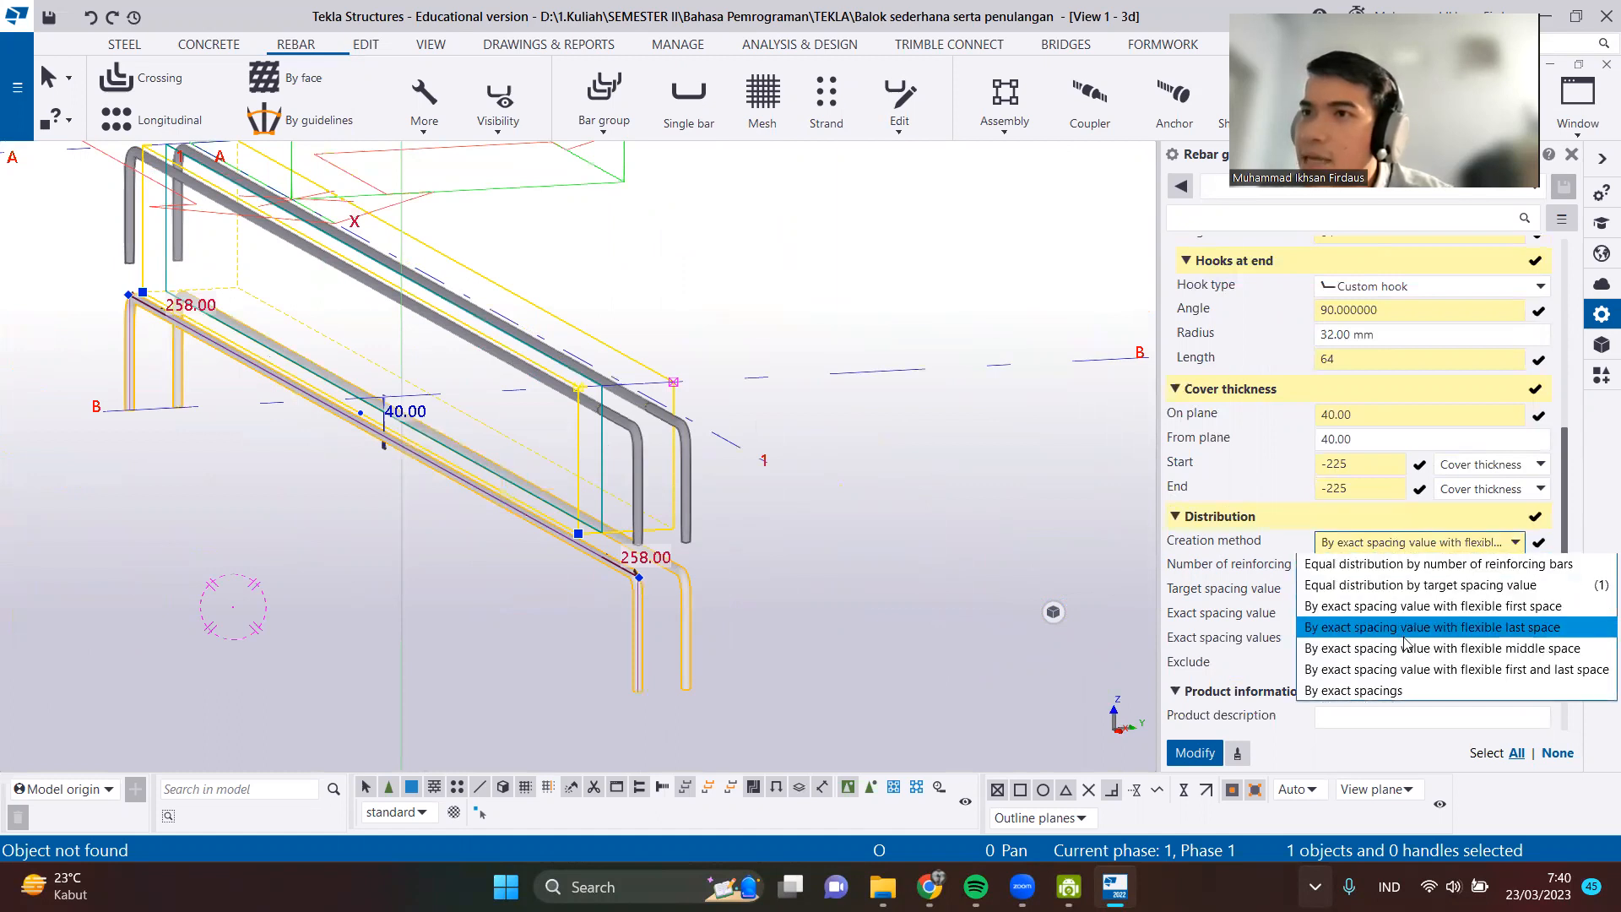
pyautogui.click(1405, 628)
# Distribute the tension bars equally by number of reinforcing bars with 3 bars, and apply all changes to the group.
pyautogui.click(1405, 545)
pyautogui.click(1404, 563)
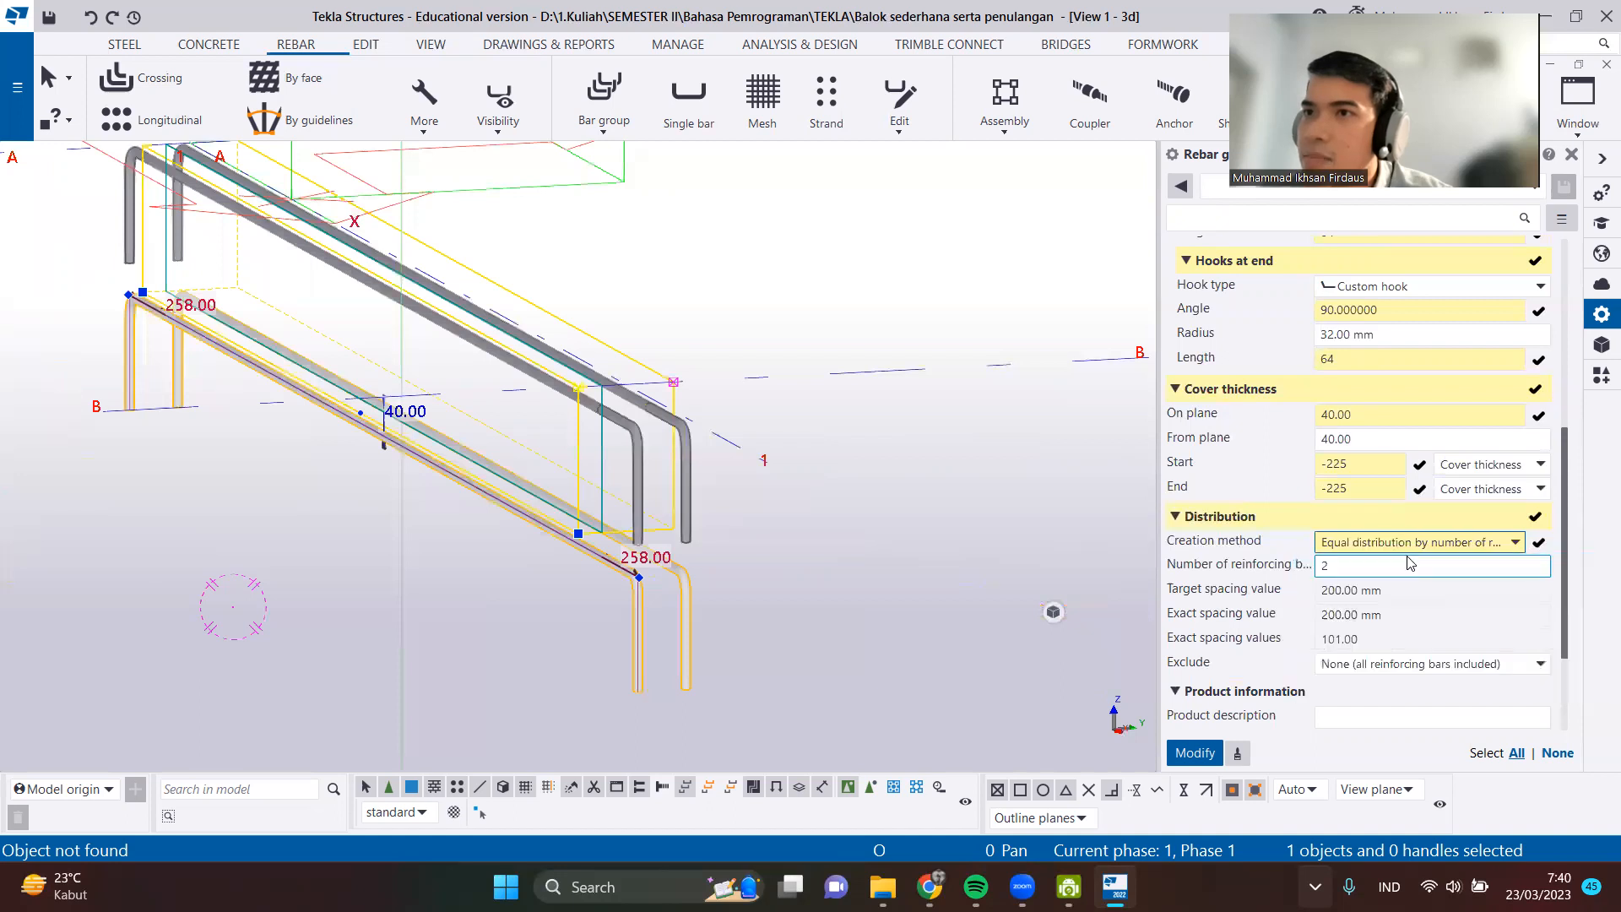
pyautogui.click(1406, 545)
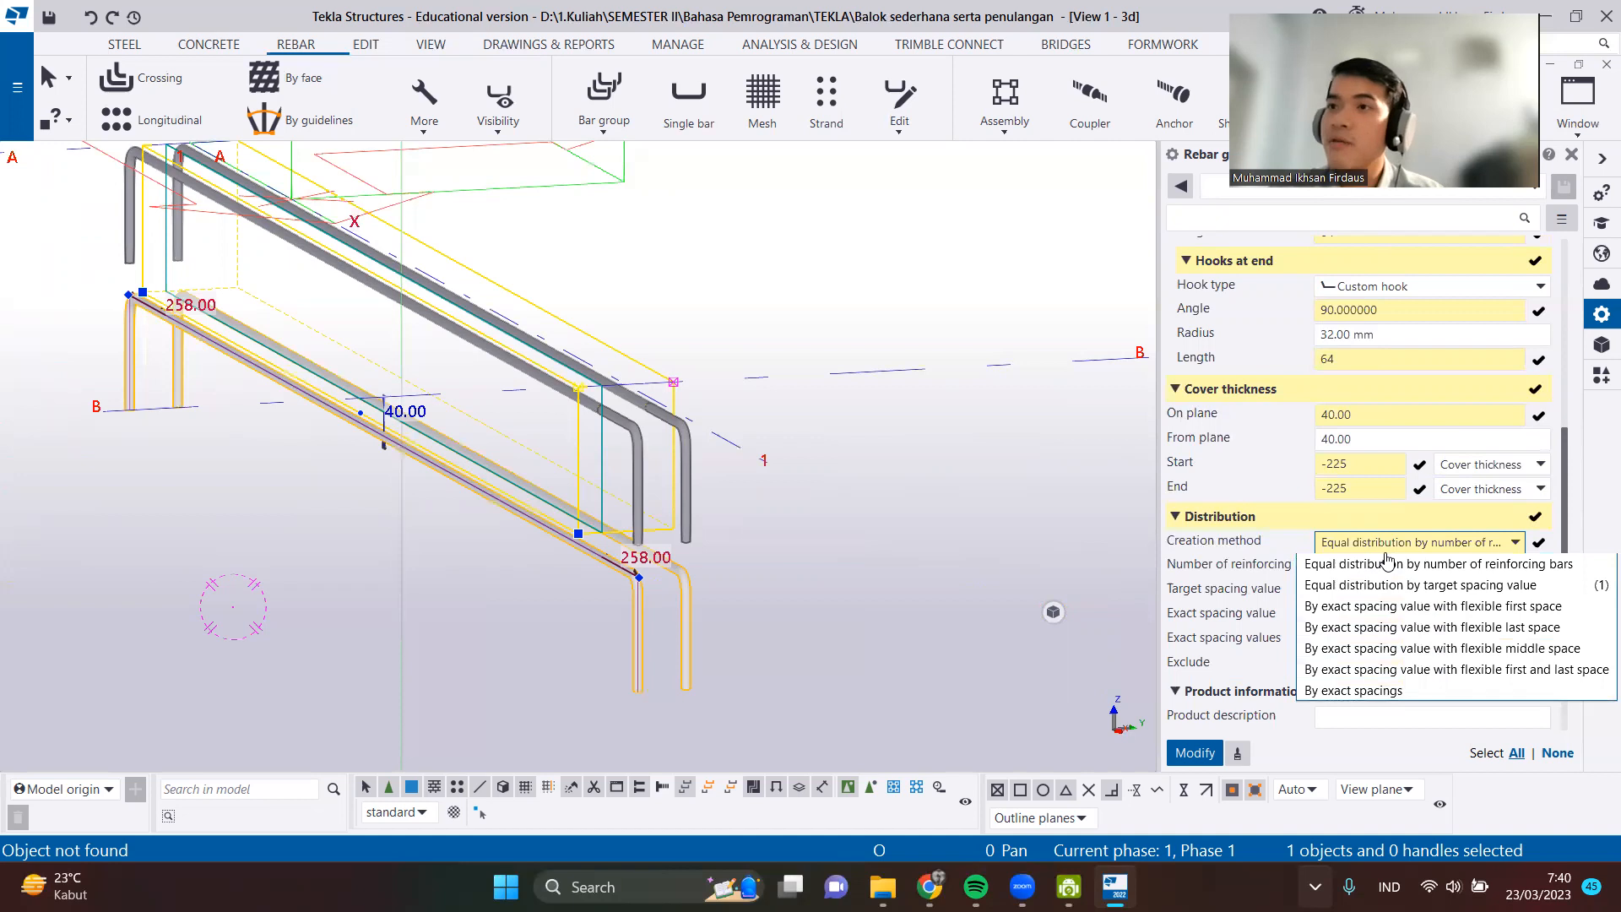
pyautogui.click(1385, 544)
pyautogui.click(1376, 566)
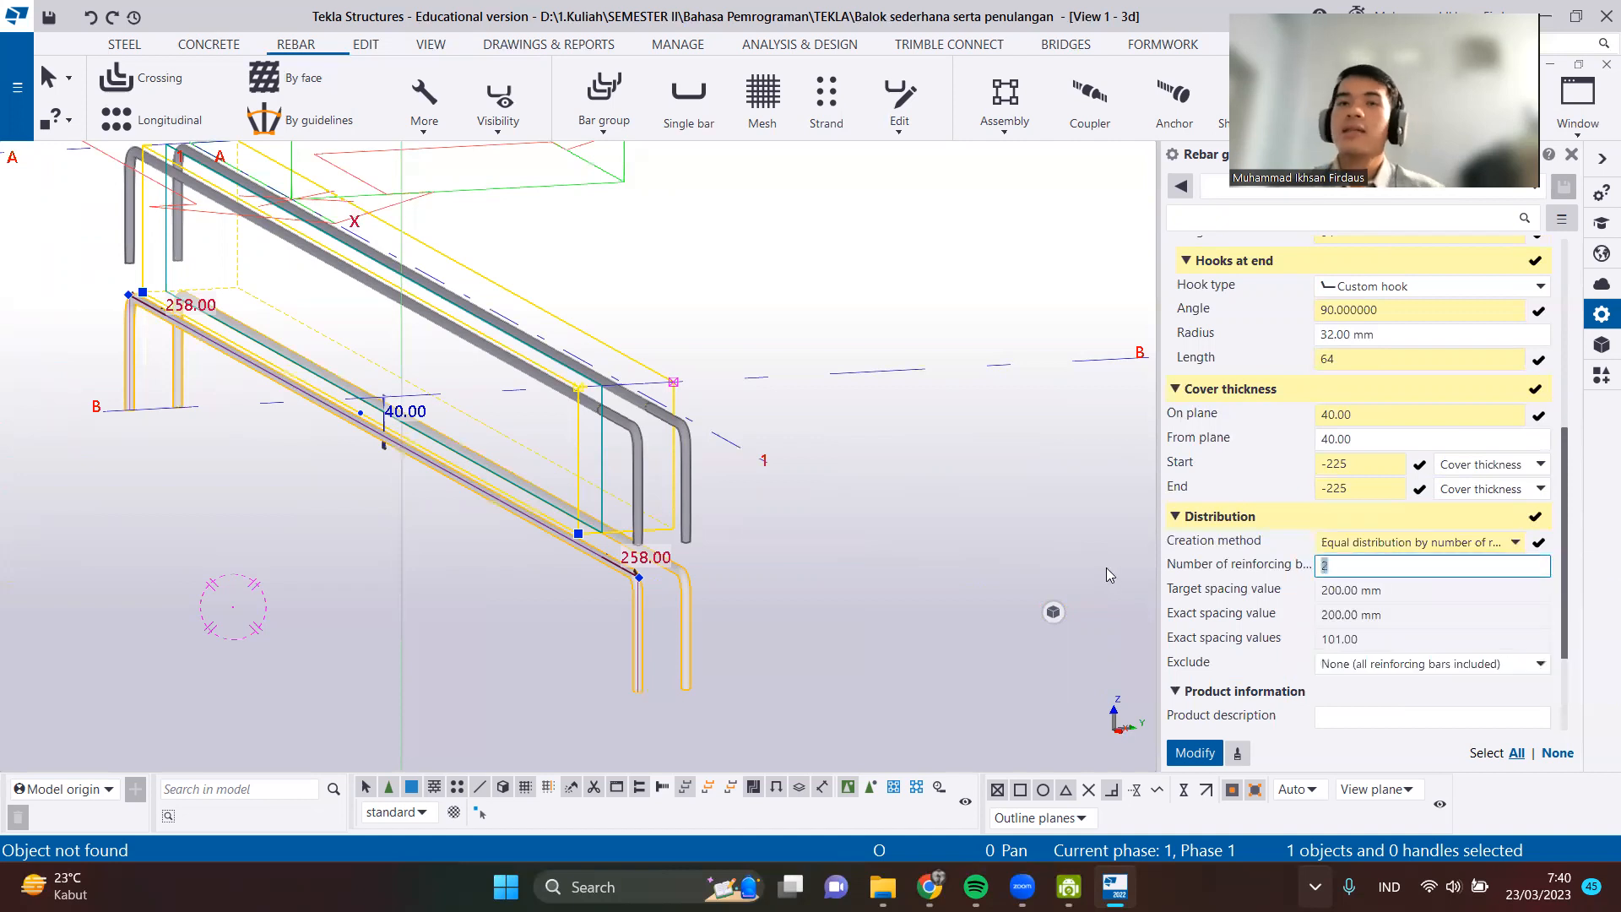
pyautogui.write('3')
pyautogui.scroll(-2, 1211, 610)
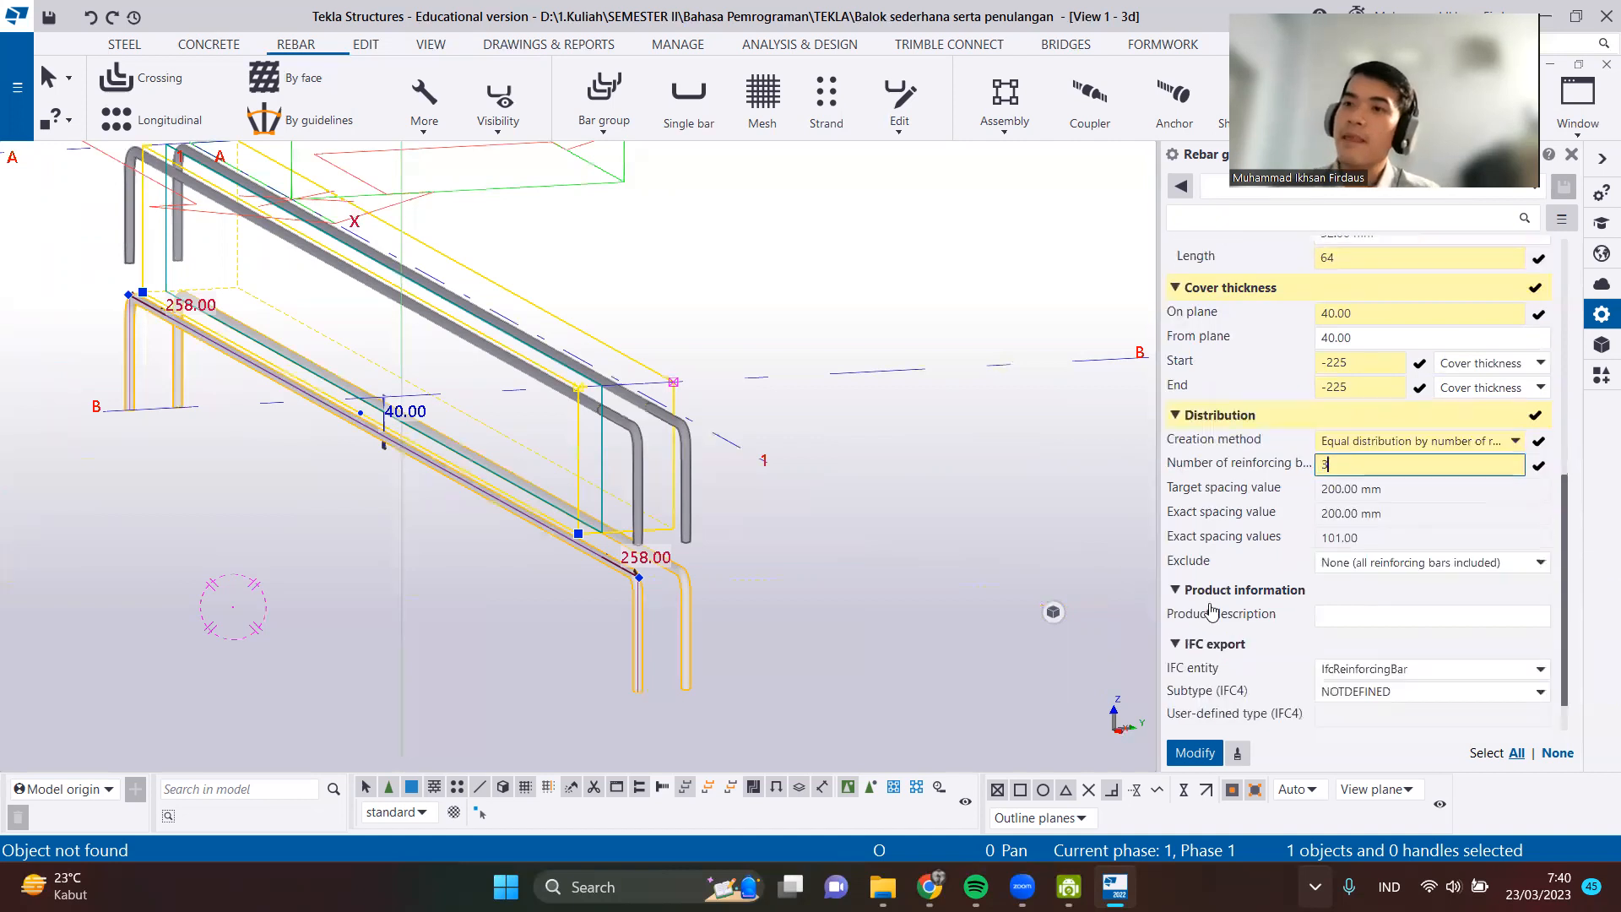
pyautogui.scroll(-1, 1211, 610)
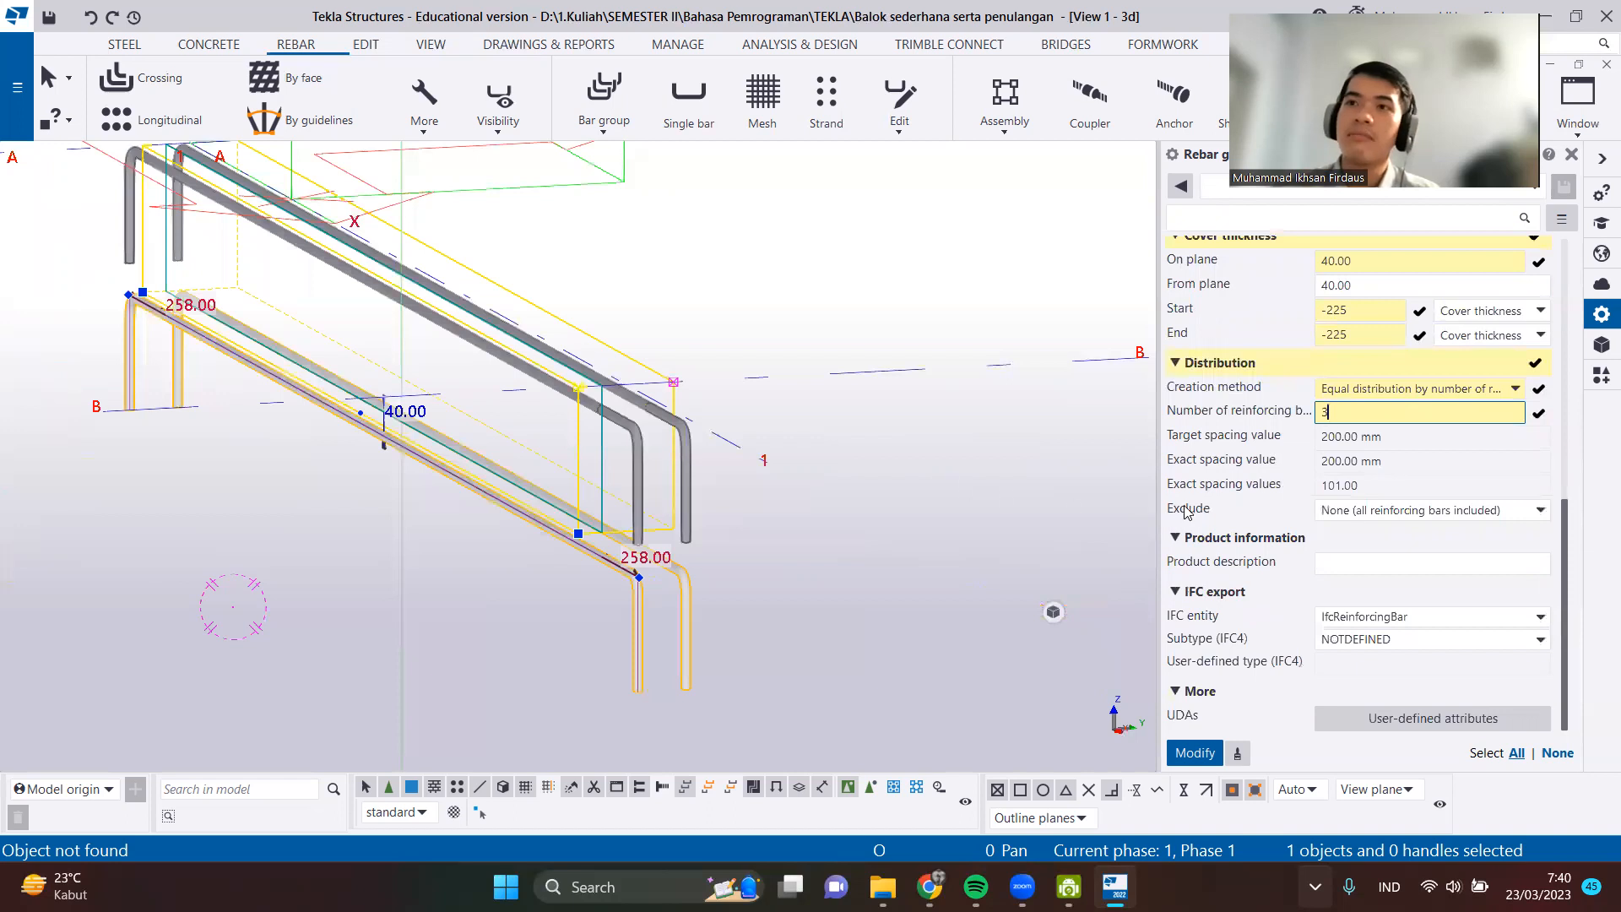
pyautogui.click(1195, 752)
# Deselect the bar group and inspect the modified tension bars and their hooks at both ends of the beam.
pyautogui.scroll(2, 669, 567)
pyautogui.scroll(-2, 675, 558)
pyautogui.keyDown('ctrl'); pyautogui.moveTo(737, 558); pyautogui.dragTo(844, 553, button='middle'); pyautogui.keyUp('ctrl')
pyautogui.scroll(10, 1231, 515)
pyautogui.scroll(2, 1236, 488)
pyautogui.moveTo(578, 547); pyautogui.dragTo(987, 606, button='middle')
pyautogui.scroll(-2, 900, 552)
pyautogui.click(636, 653)
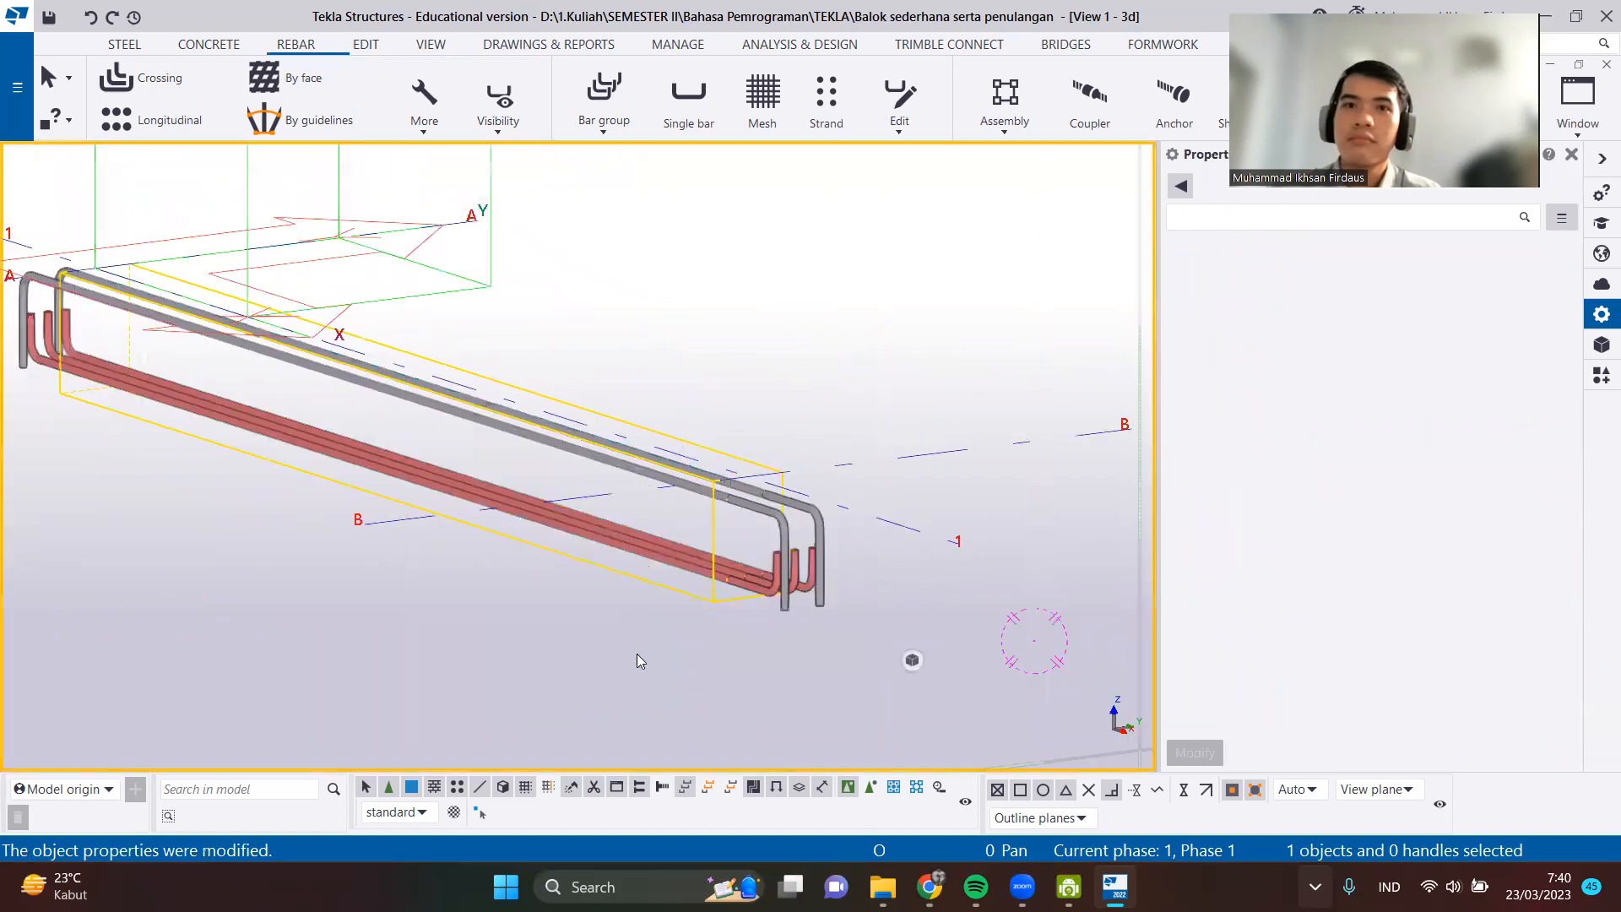
pyautogui.moveTo(664, 610); pyautogui.dragTo(999, 648, button='middle')
pyautogui.scroll(-5, 999, 648)
pyautogui.scroll(7, 564, 647)
pyautogui.scroll(-1, 658, 584)
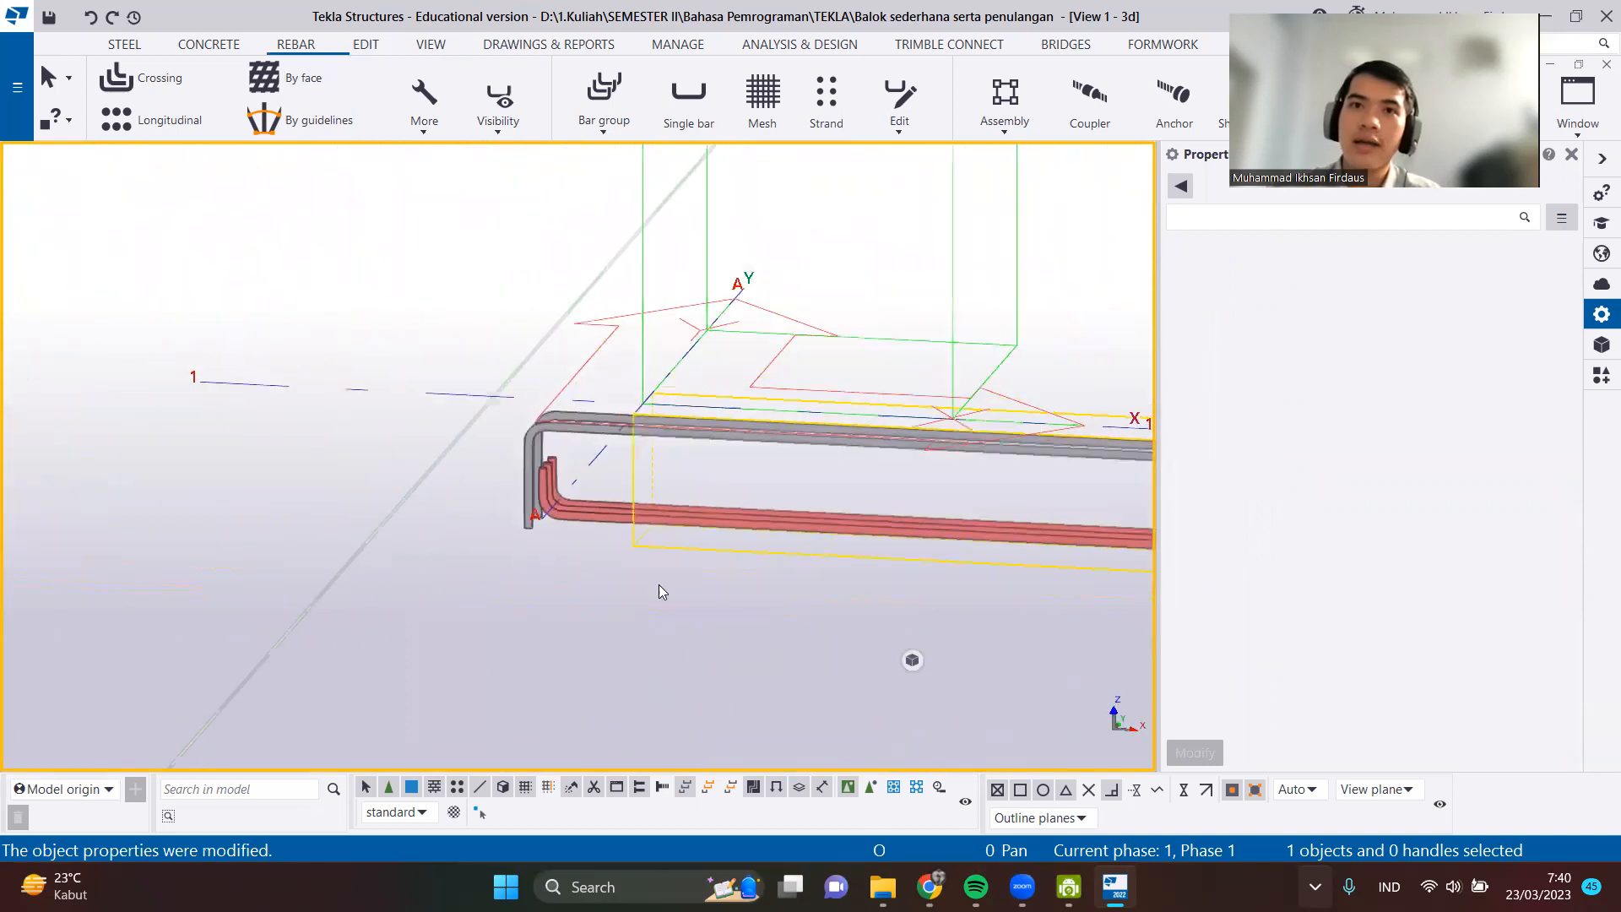
pyautogui.moveTo(658, 584); pyautogui.dragTo(525, 630, button='middle')
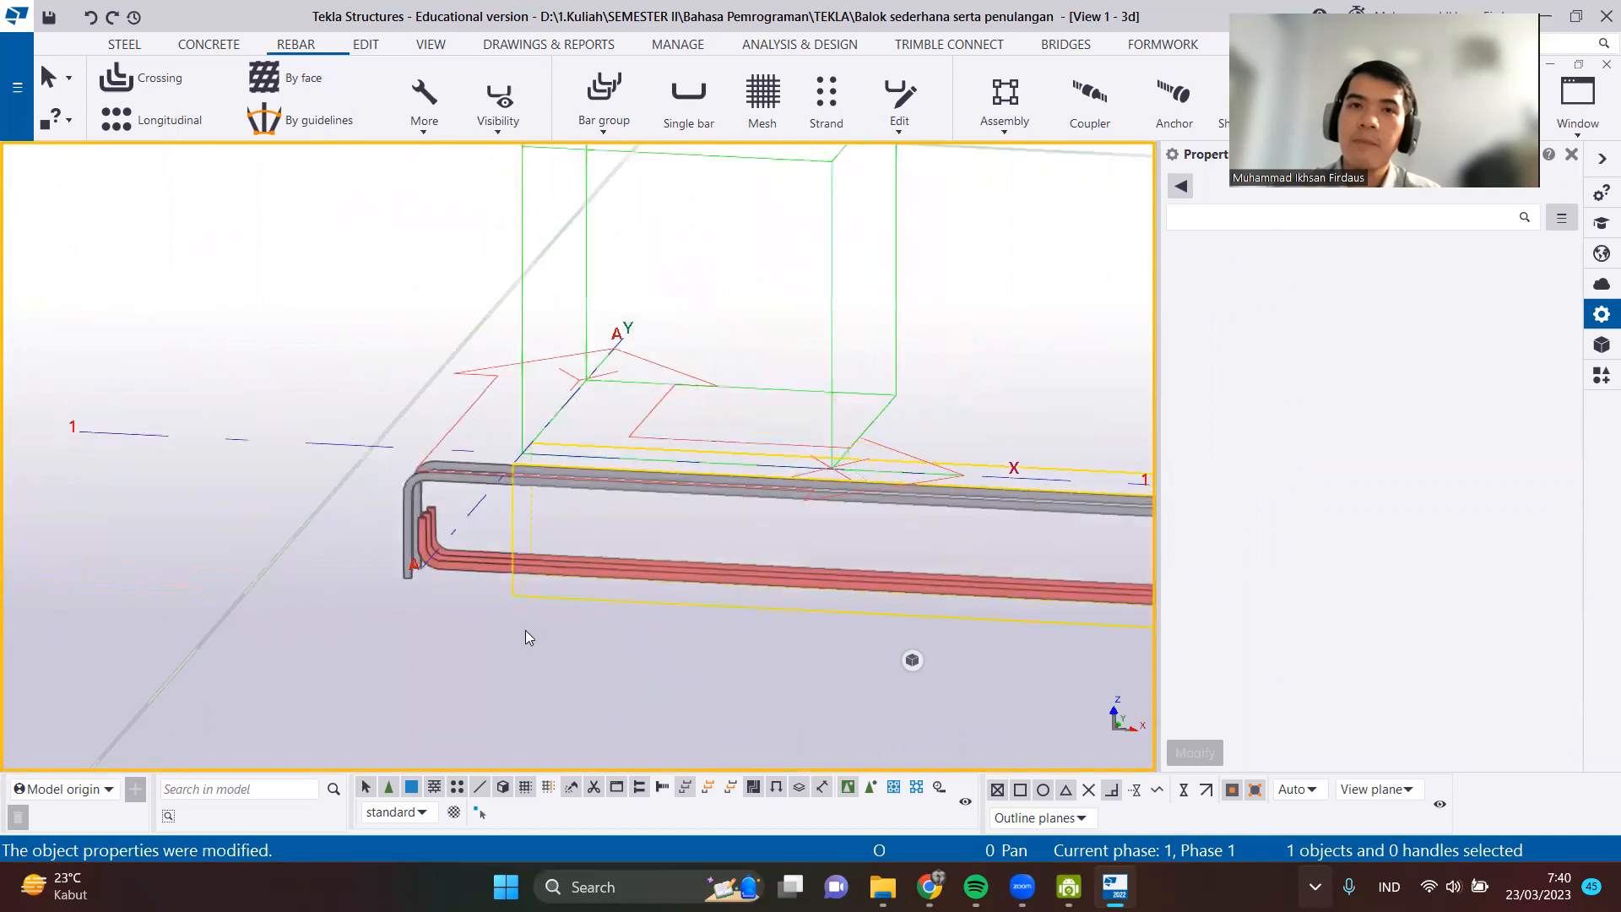
# Change the start and end hook angles of the tension bar group to 135 degrees and apply the modification.
pyautogui.click(476, 569)
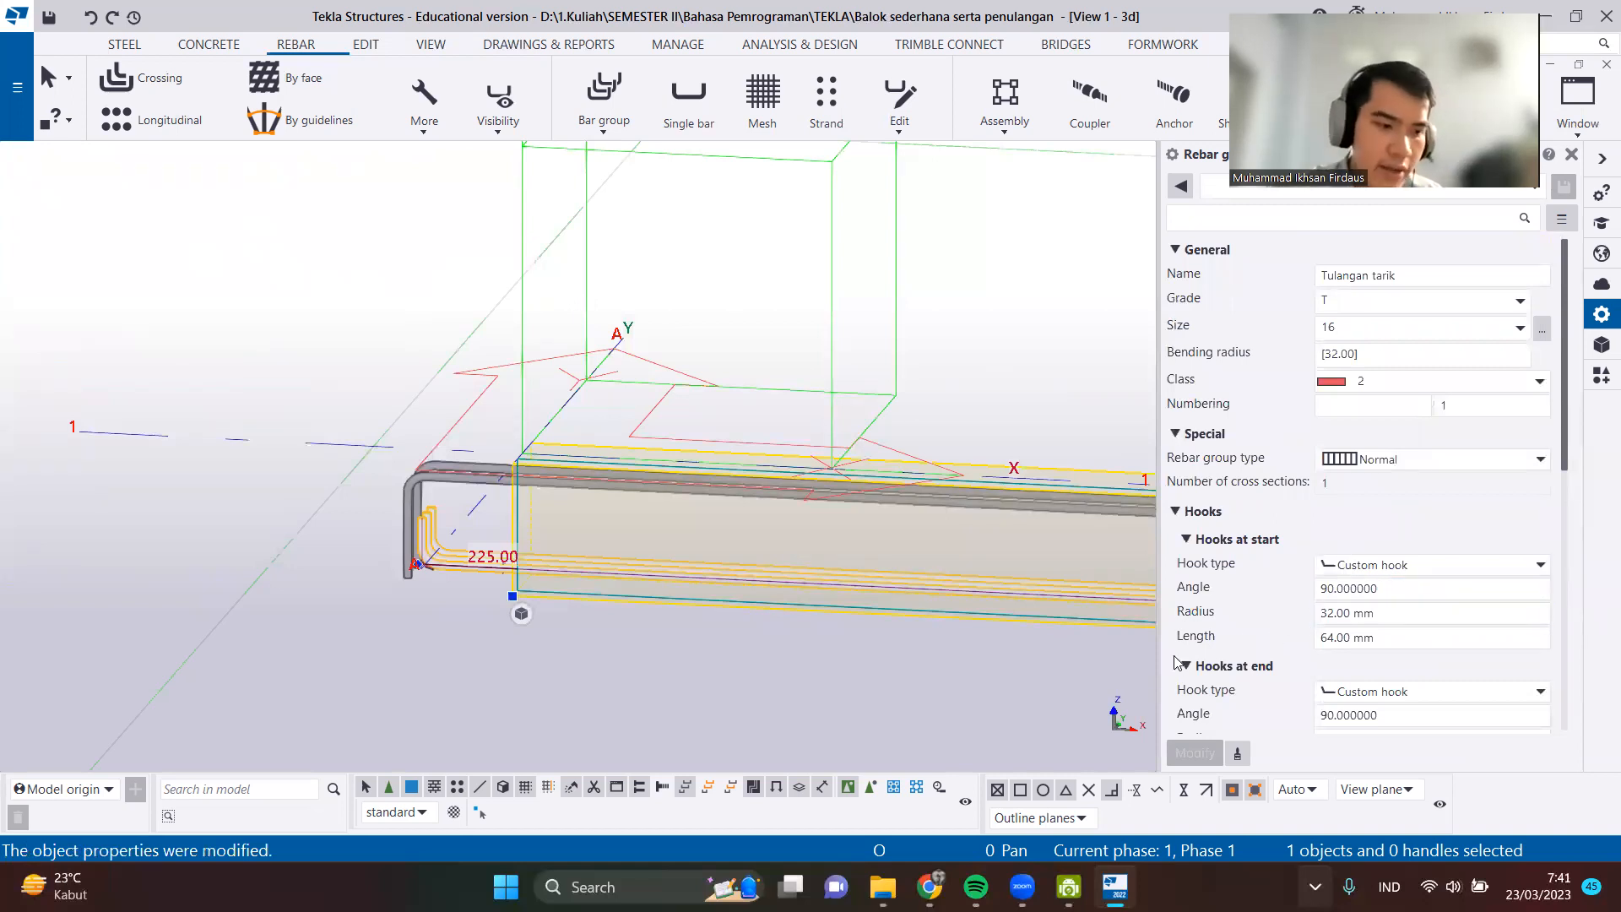
pyautogui.moveTo(1384, 588); pyautogui.dragTo(1315, 589)
pyautogui.write('135')
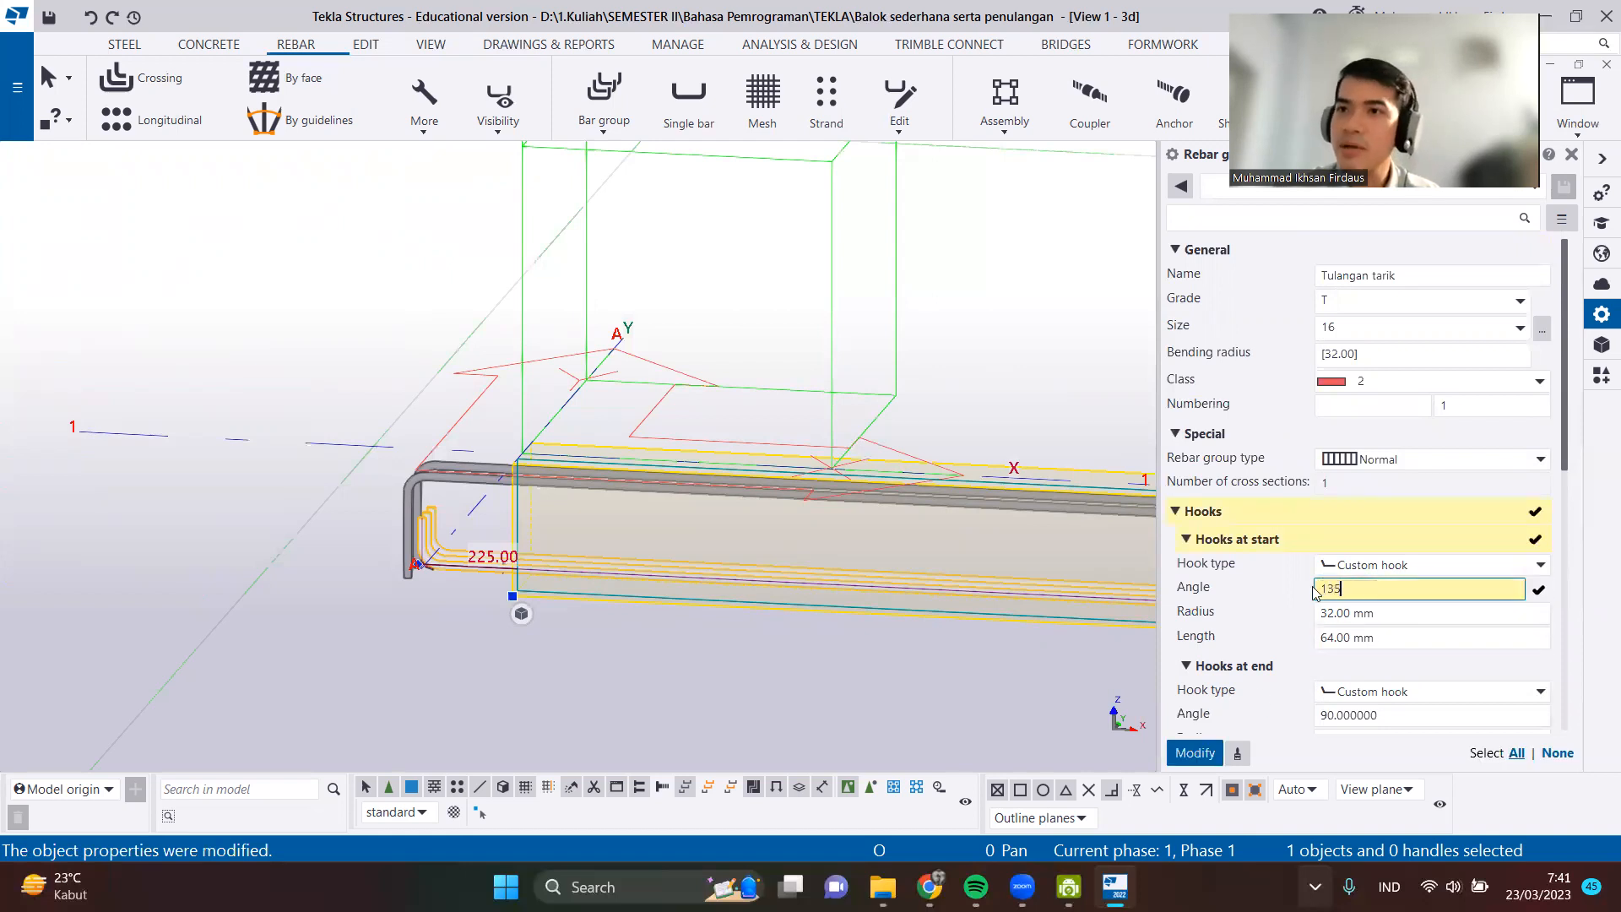
pyautogui.scroll(-1, 1351, 667)
pyautogui.moveTo(1392, 665); pyautogui.dragTo(1226, 668)
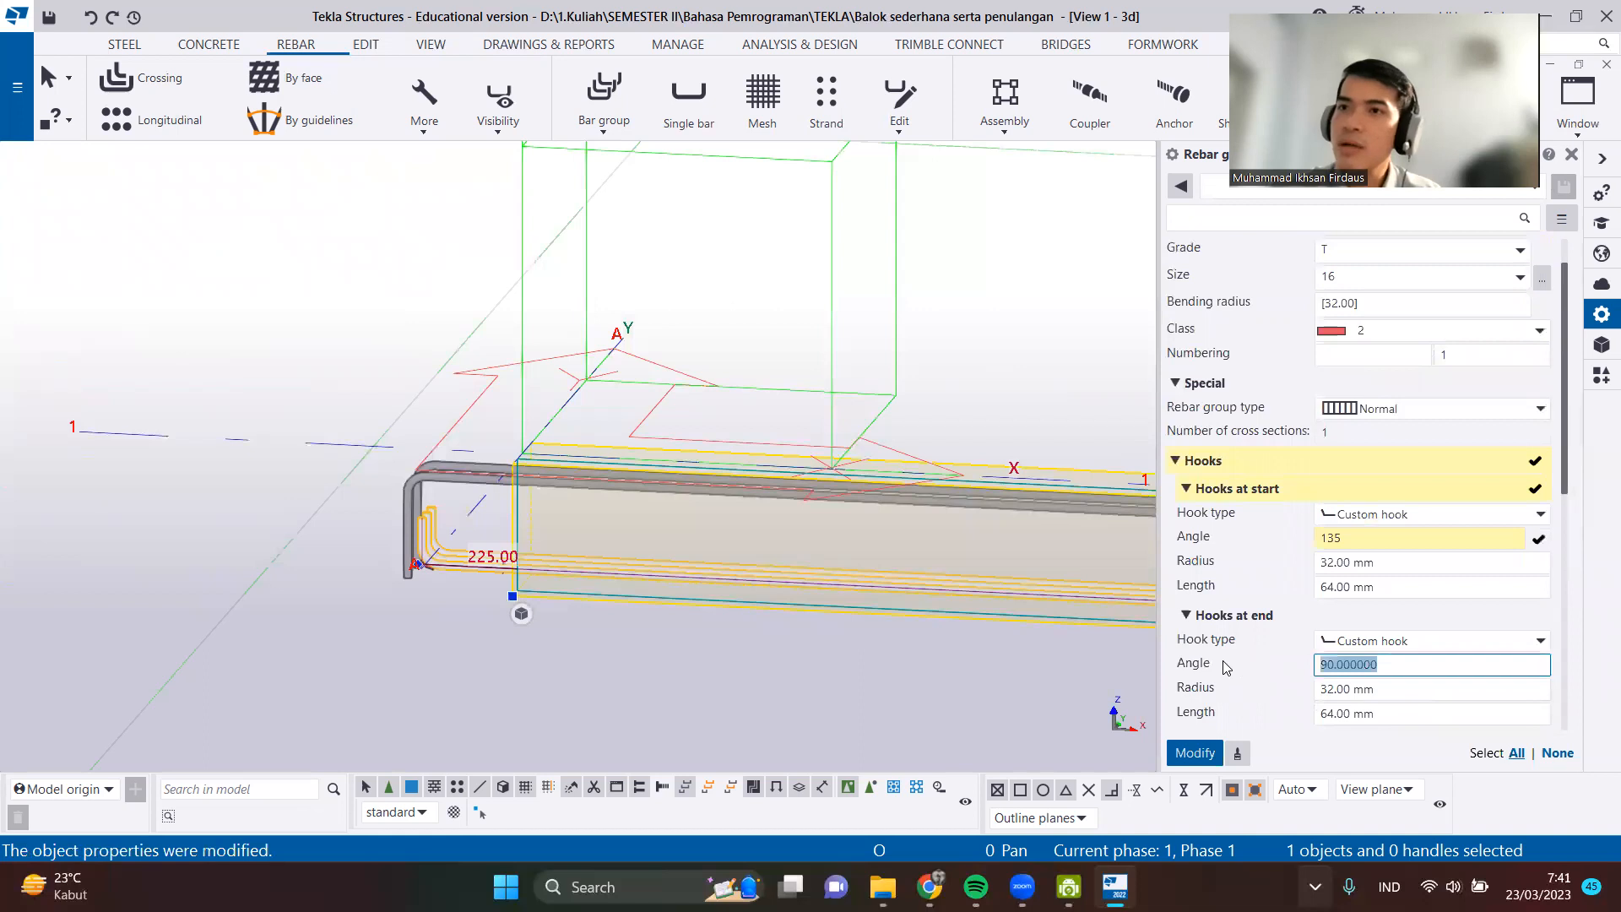
pyautogui.write('135')
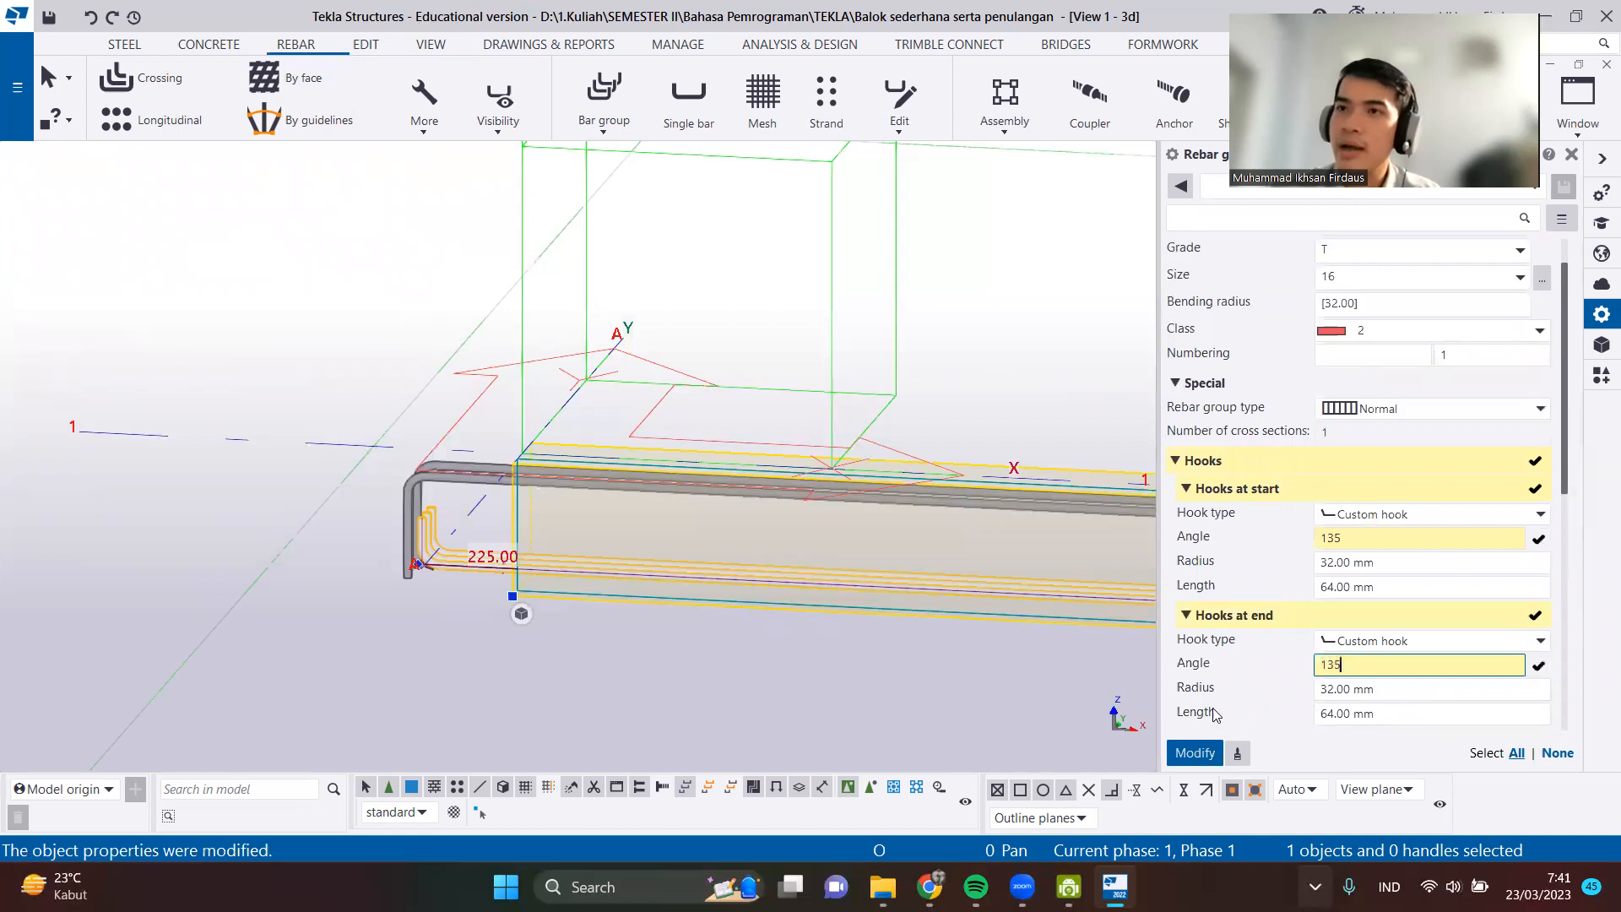
pyautogui.click(1196, 752)
pyautogui.scroll(3, 505, 642)
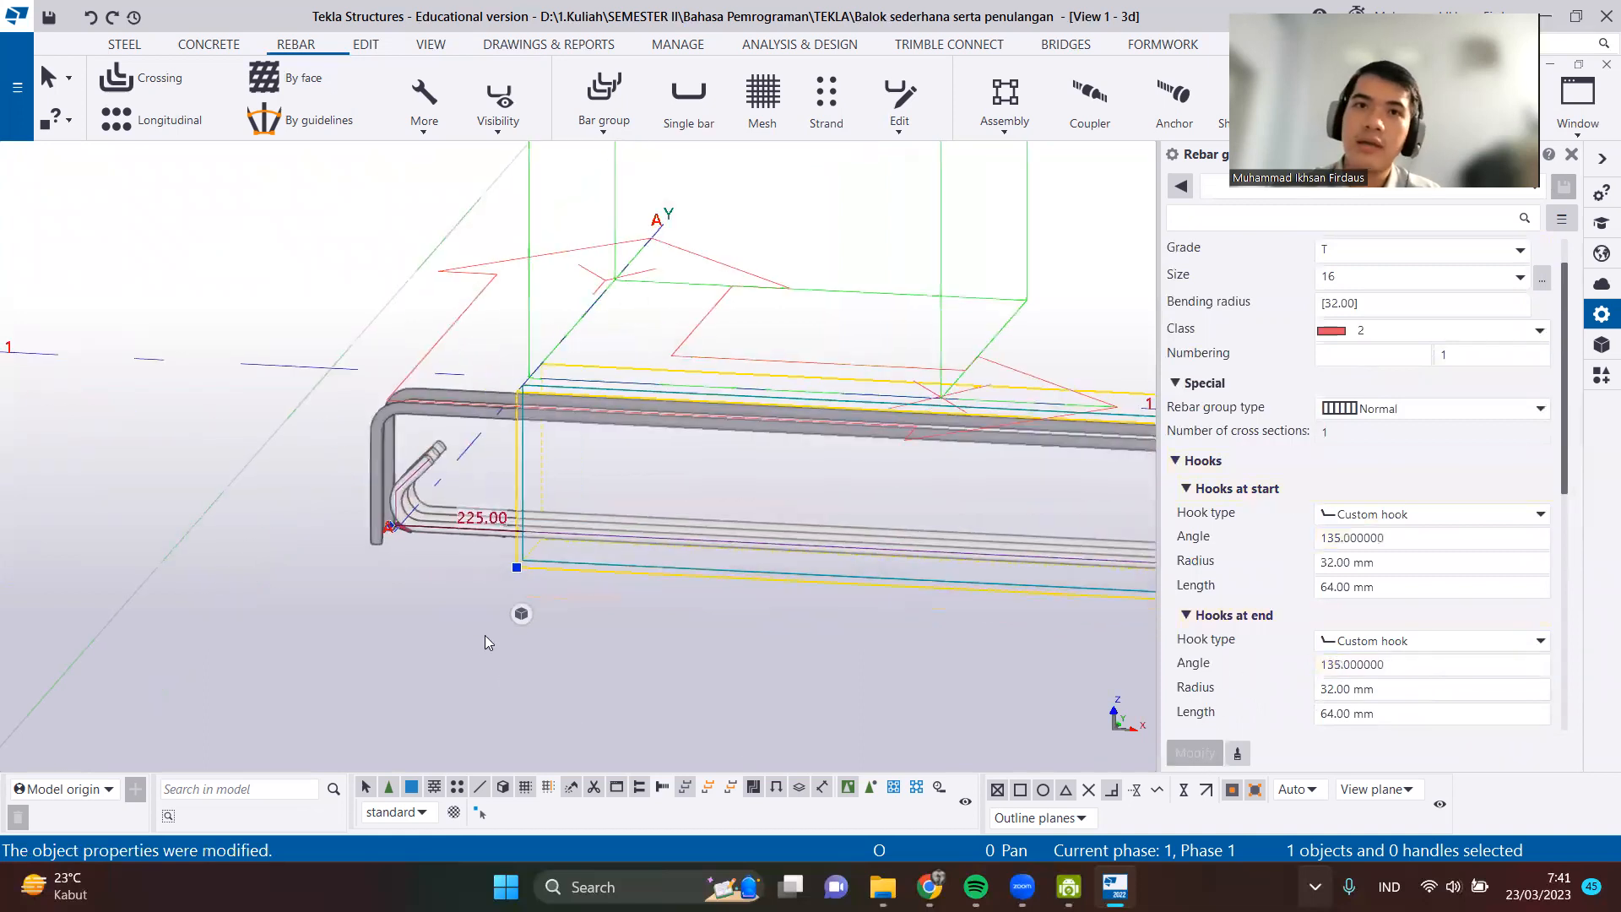
pyautogui.click(468, 622)
# Start crossing reinforcement on the lower edge of the concrete beam and choose the closed rectangular stirrup shape.
pyautogui.scroll(-2, 659, 670)
pyautogui.moveTo(589, 657); pyautogui.dragTo(220, 578, button='middle')
pyautogui.scroll(-2, 775, 617)
pyautogui.scroll(-1, 775, 624)
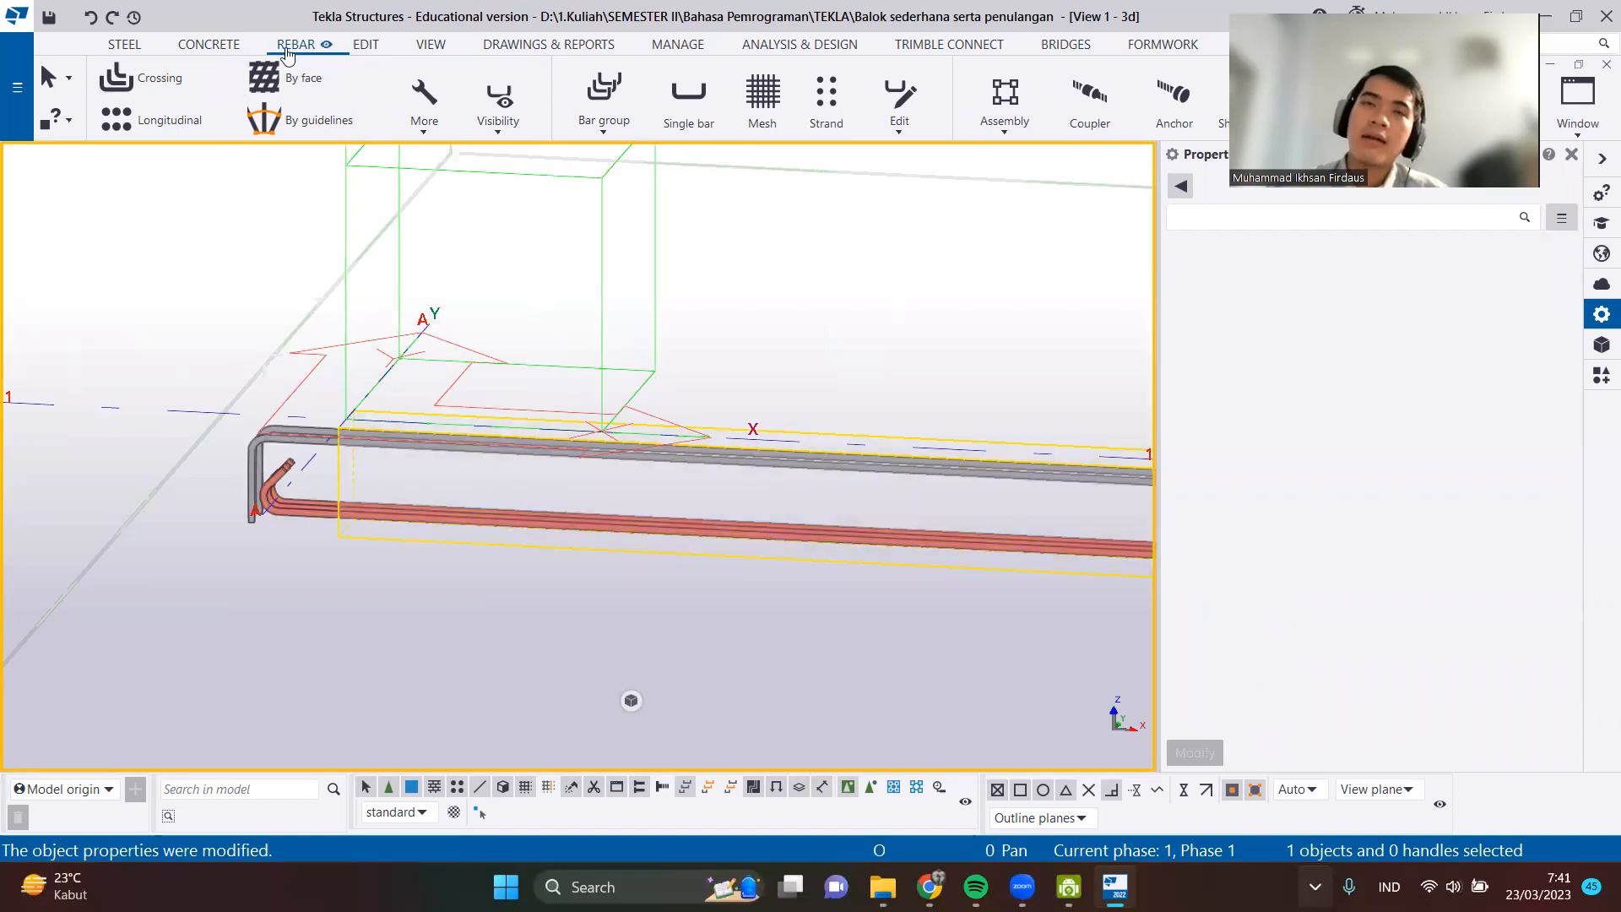
pyautogui.click(169, 79)
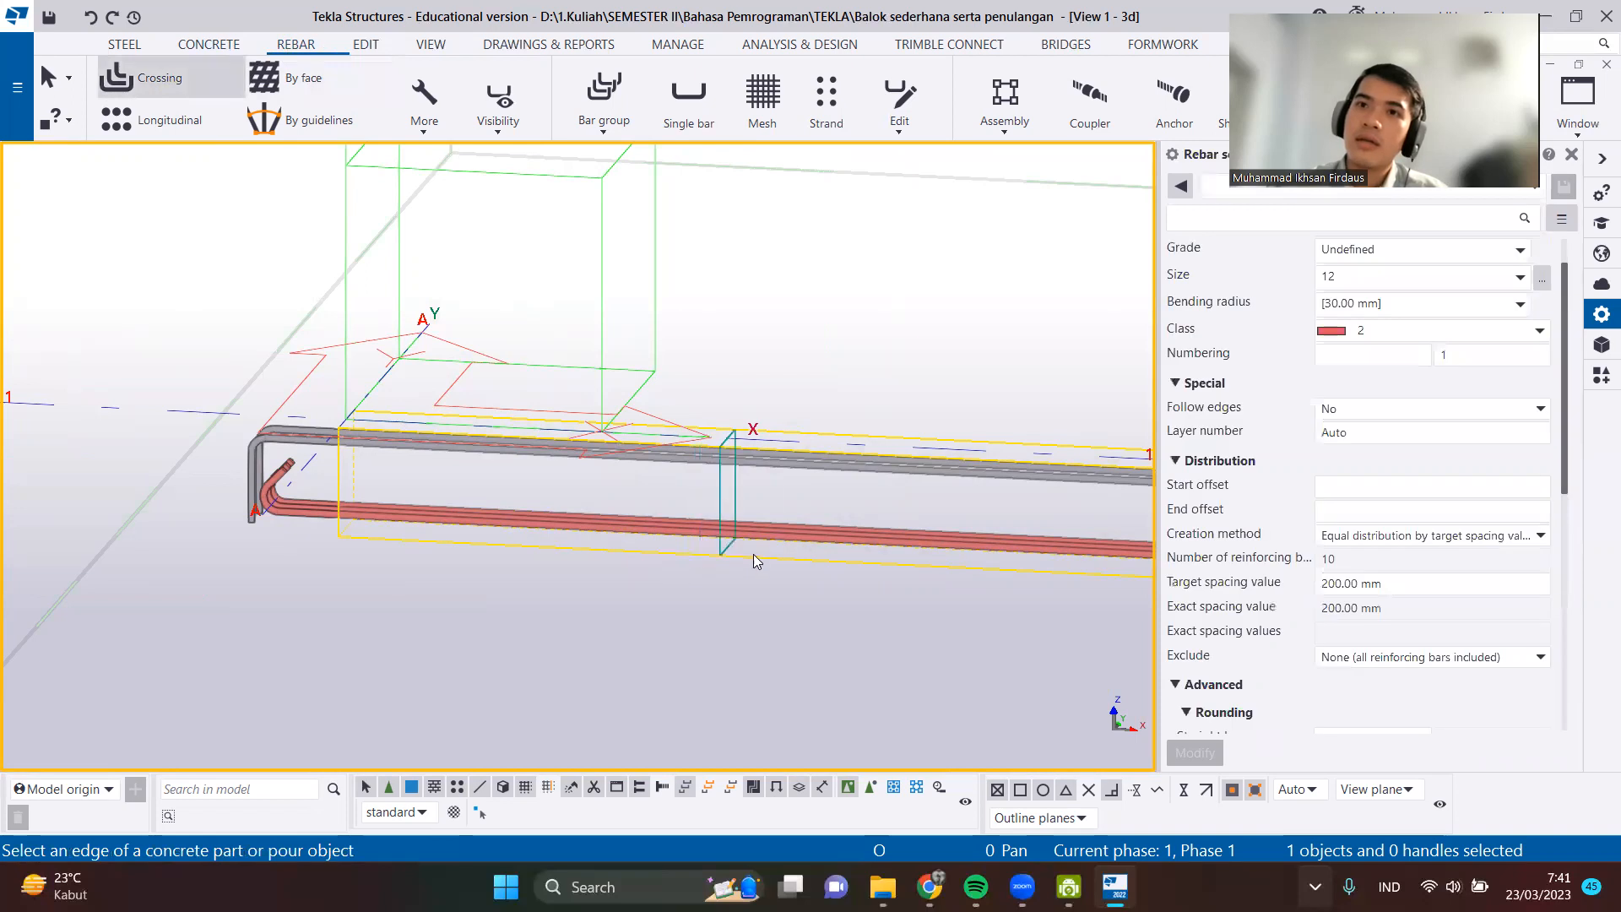
pyautogui.click(809, 562)
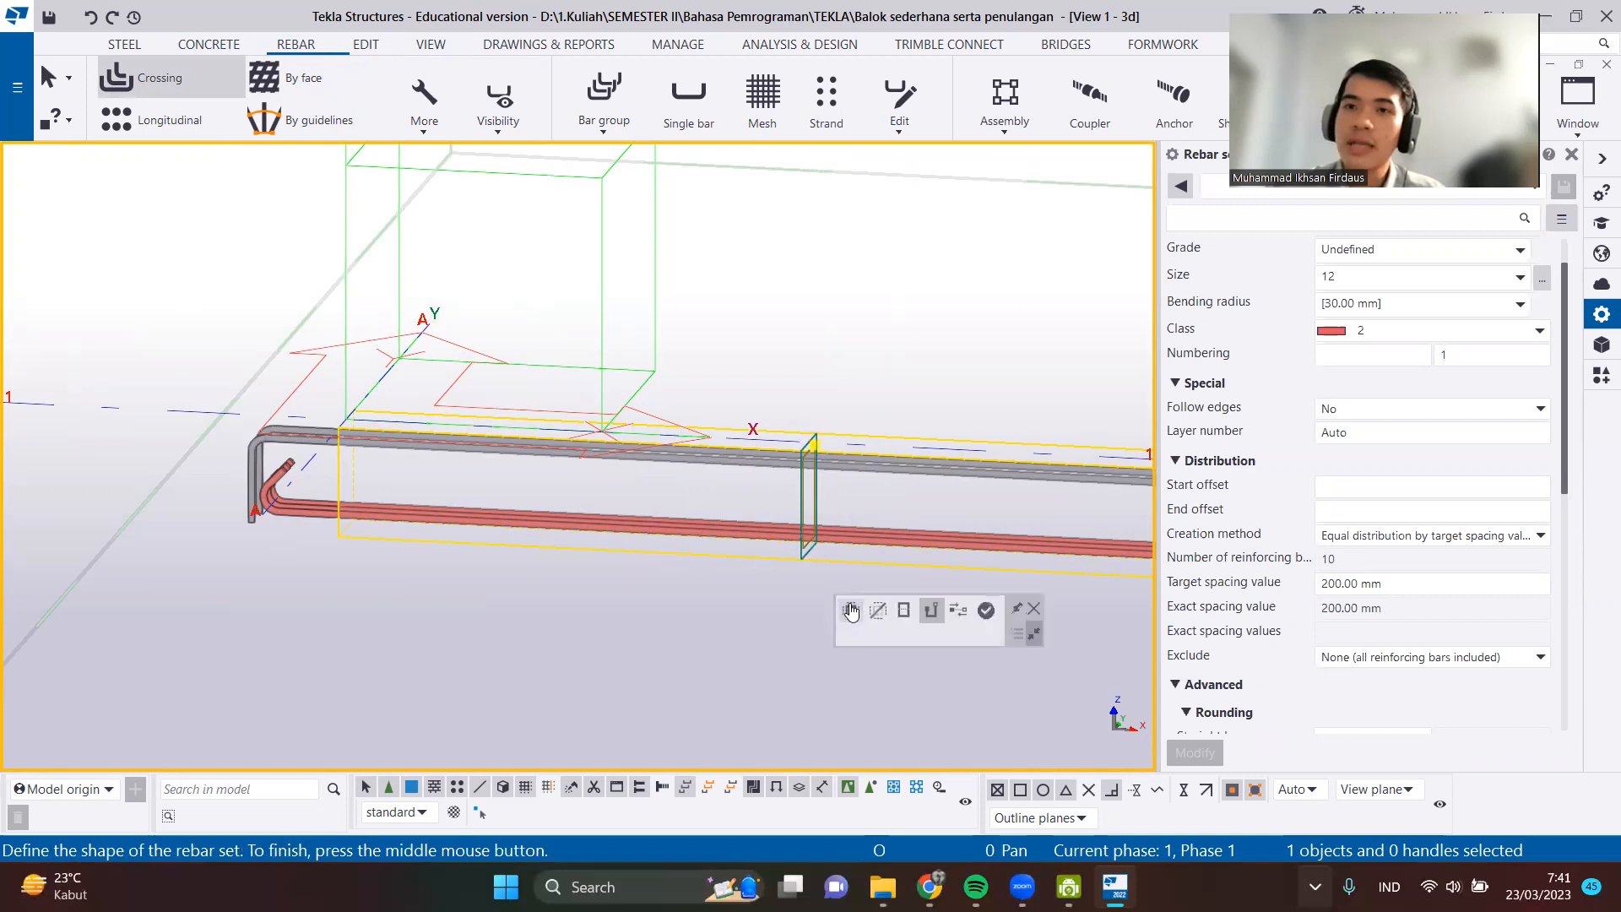
pyautogui.click(902, 614)
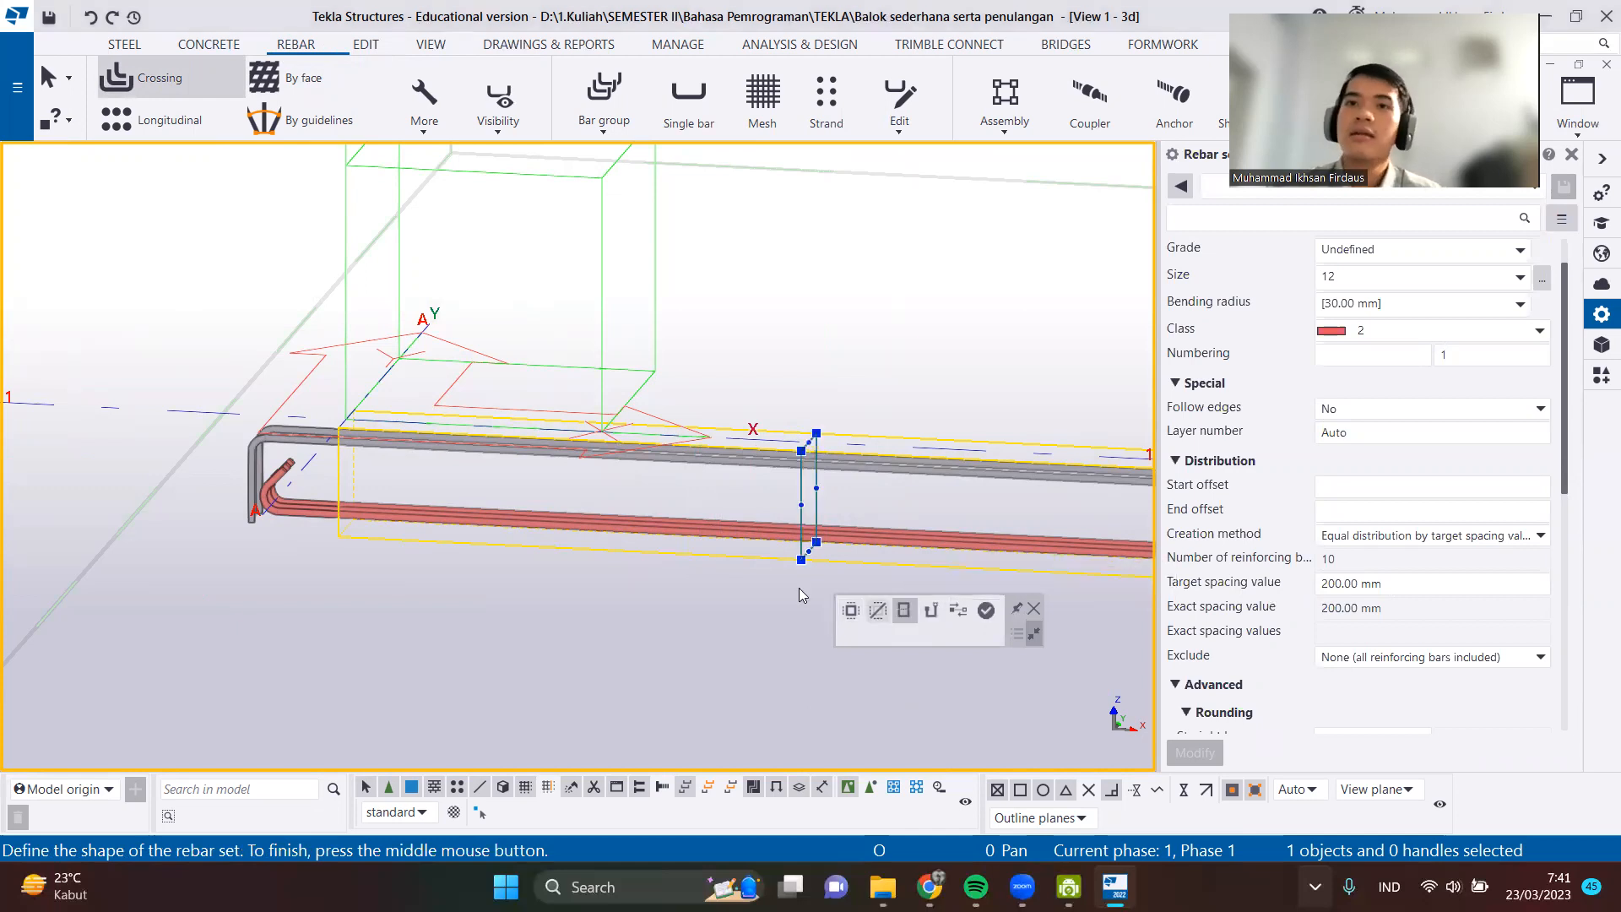
# Set the height of the crossing stirrup outline to 250 mm.
pyautogui.scroll(3, 799, 582)
pyautogui.keyDown('ctrl'); pyautogui.moveTo(921, 464); pyautogui.dragTo(850, 529, button='middle'); pyautogui.keyUp('ctrl')
pyautogui.moveTo(850, 529); pyautogui.dragTo(688, 579, button='middle')
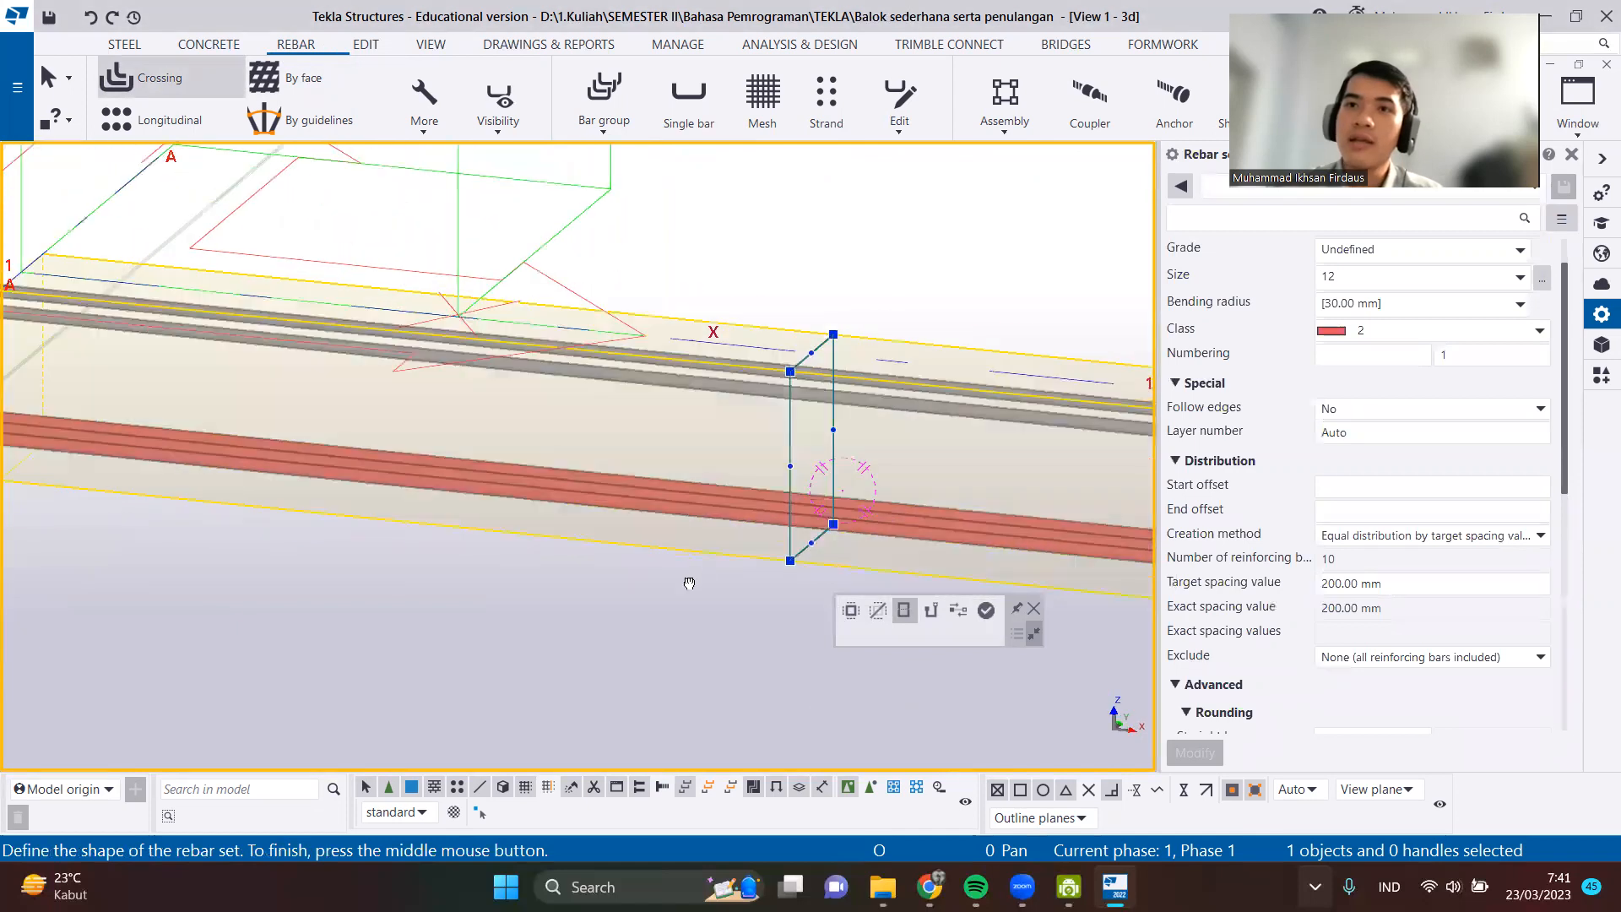
pyautogui.click(709, 501)
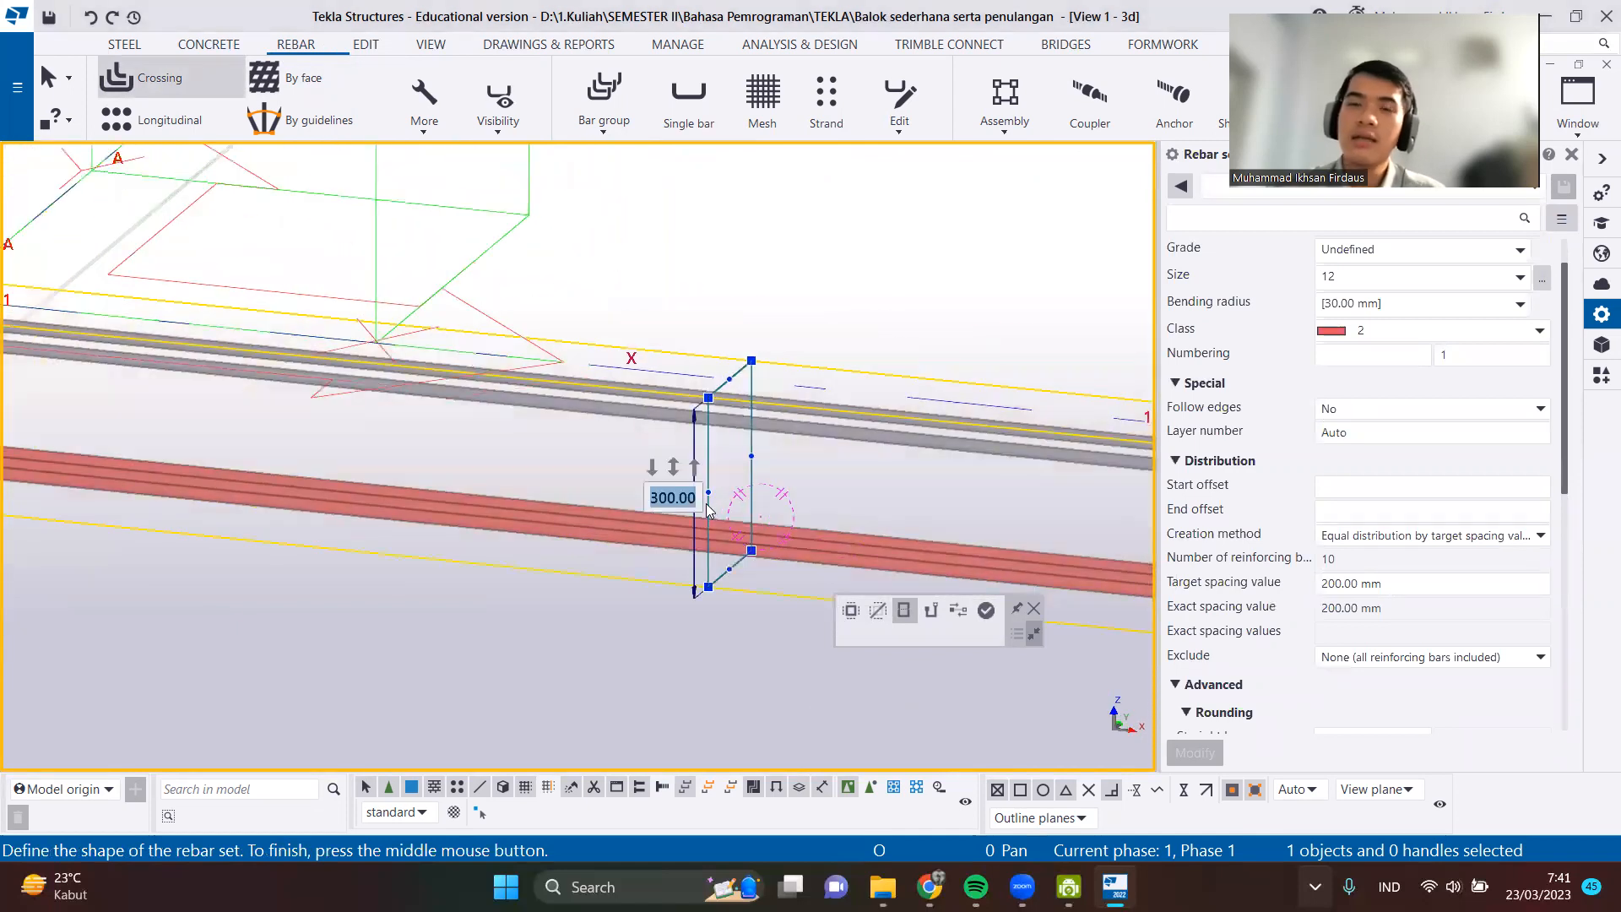
pyautogui.write('250')
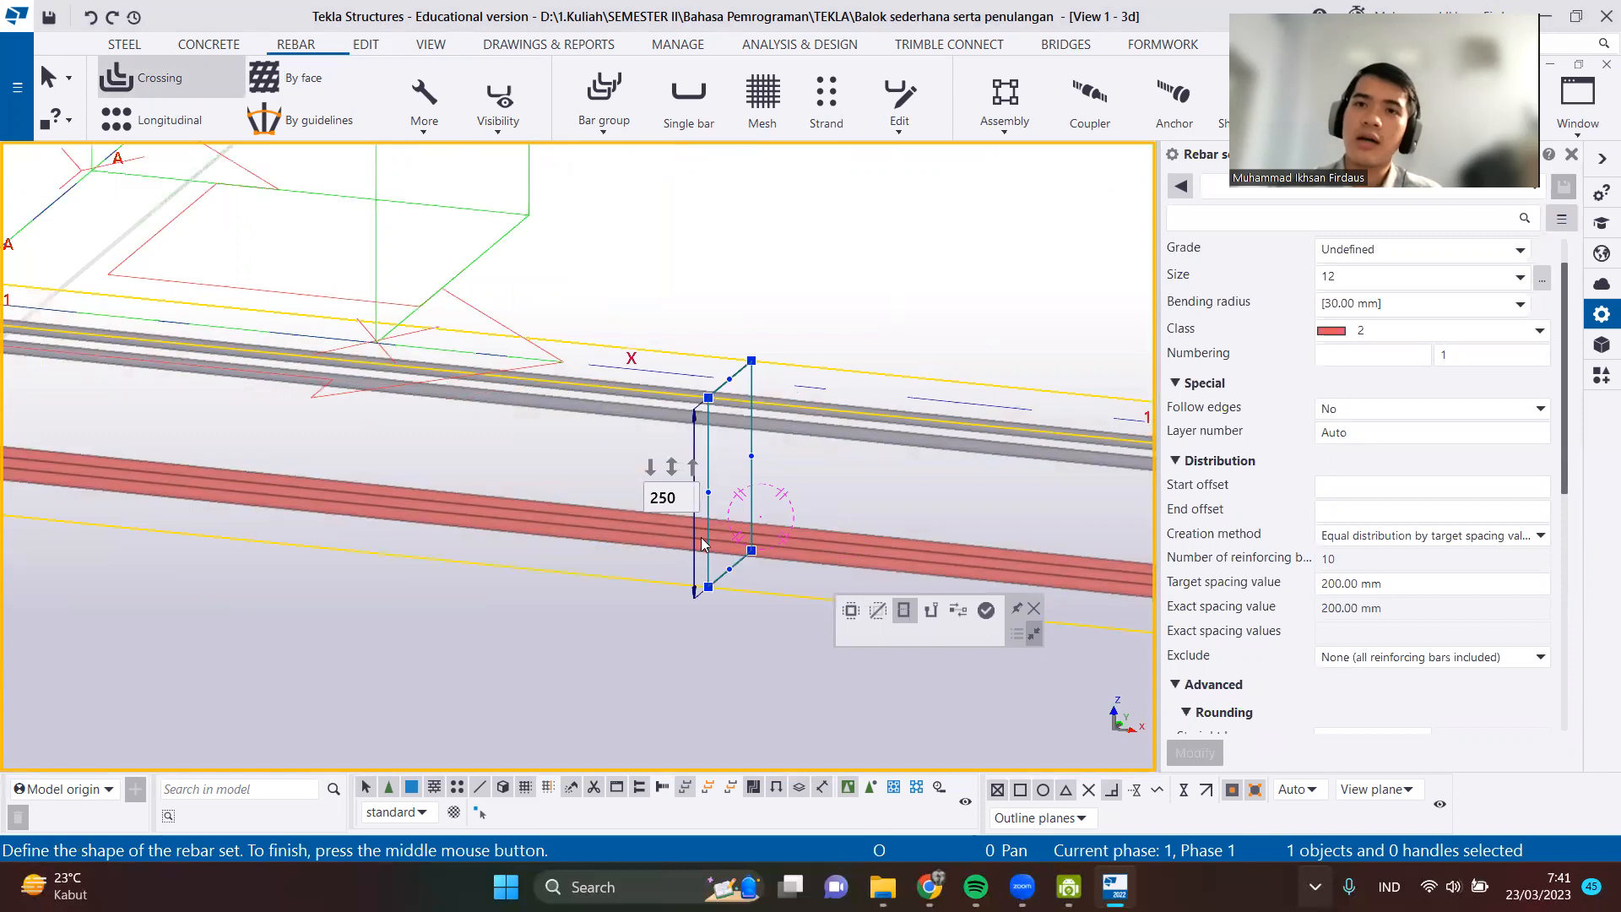
pyautogui.press('Return')
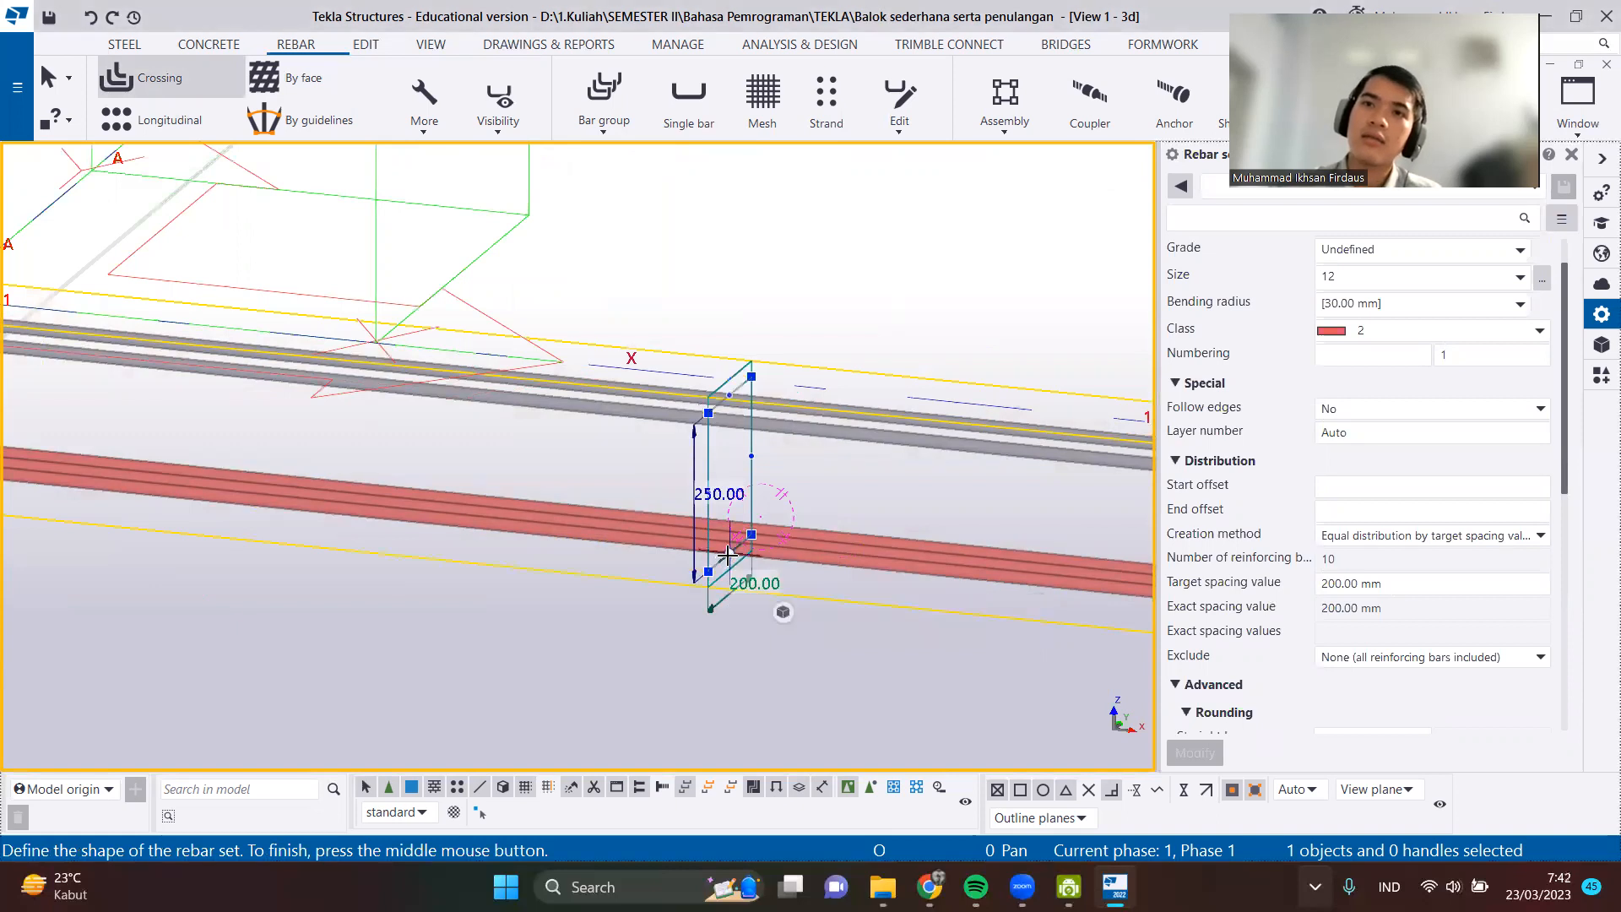
# Set the stirrup outline's width to 150 mm and create the crossing rebar set along the beam.
pyautogui.click(742, 581)
pyautogui.write('159')
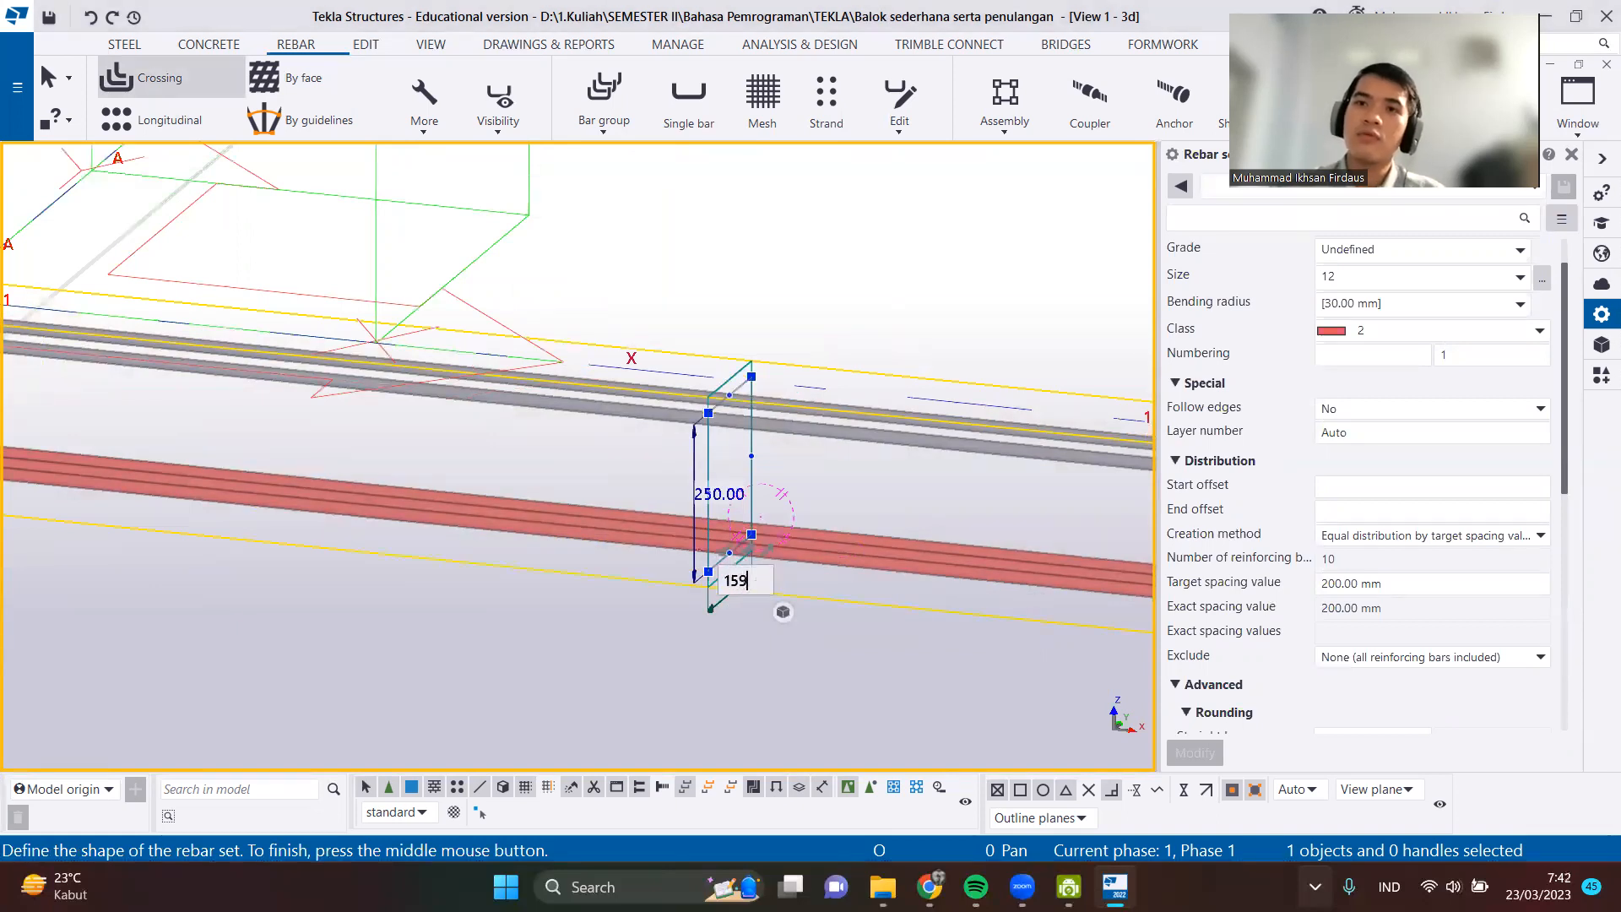
pyautogui.press('BackSpace')
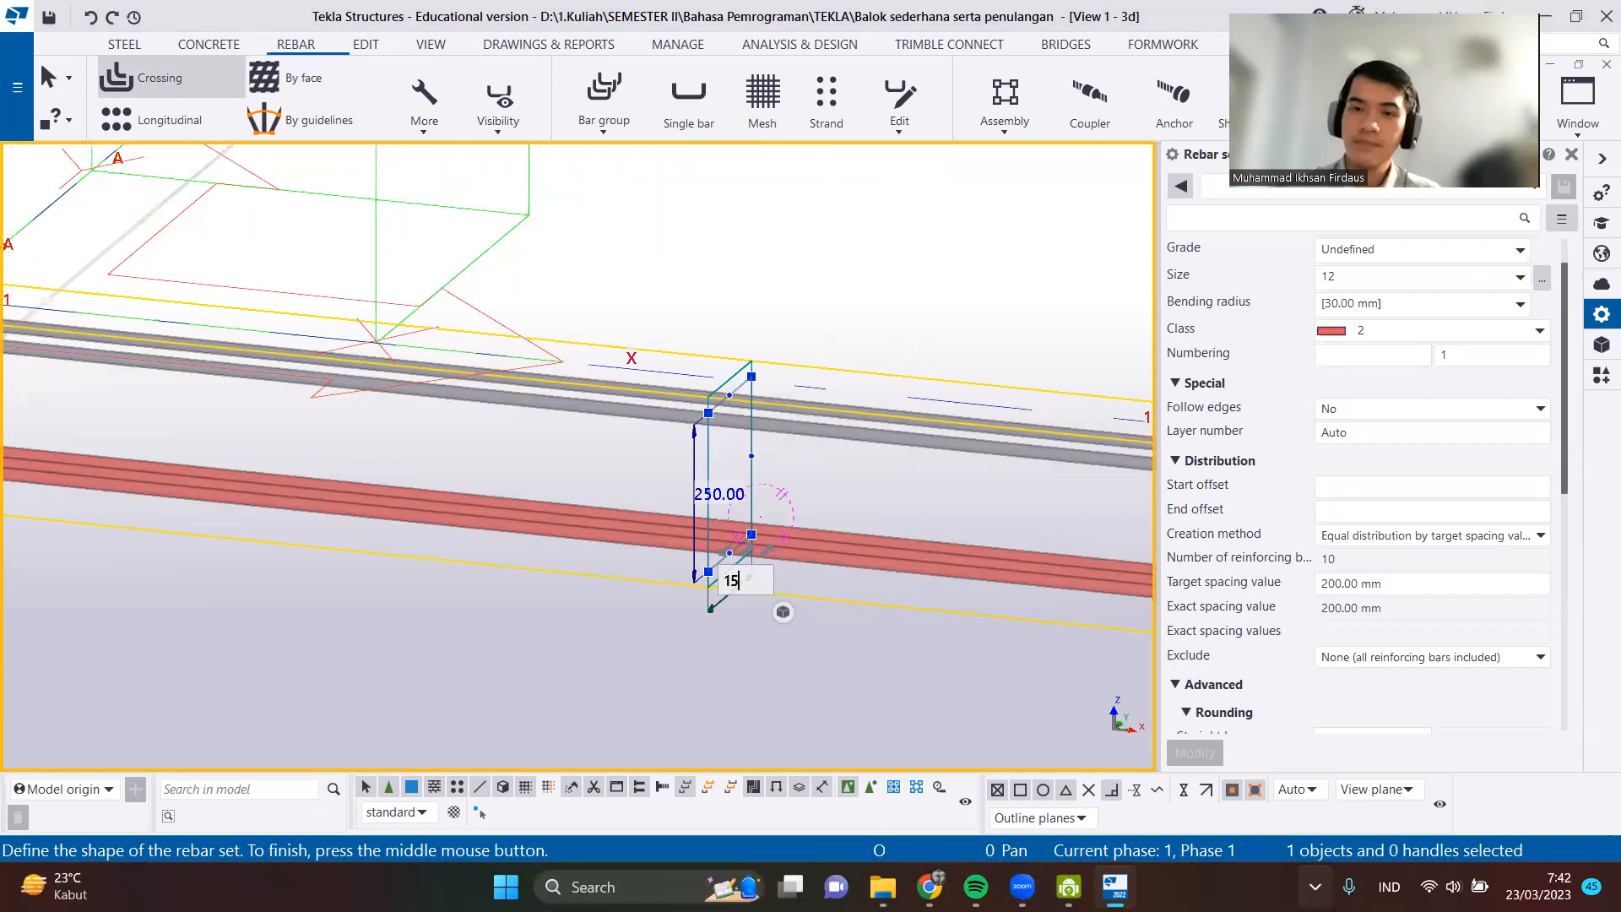
pyautogui.write('0')
pyautogui.press('Return')
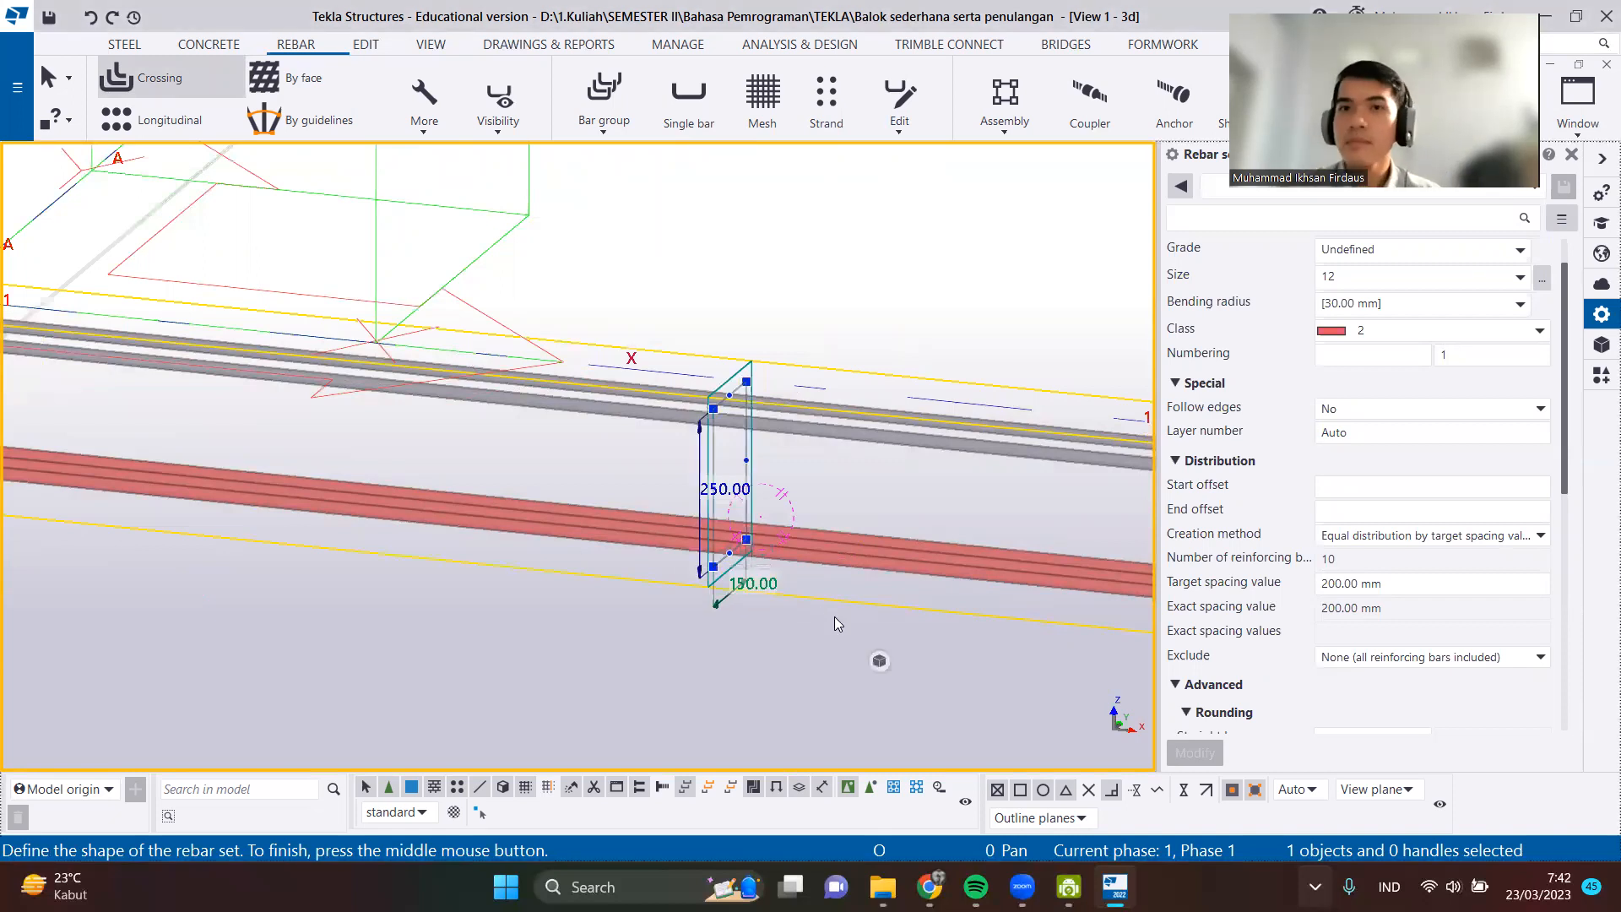
pyautogui.moveTo(880, 663)
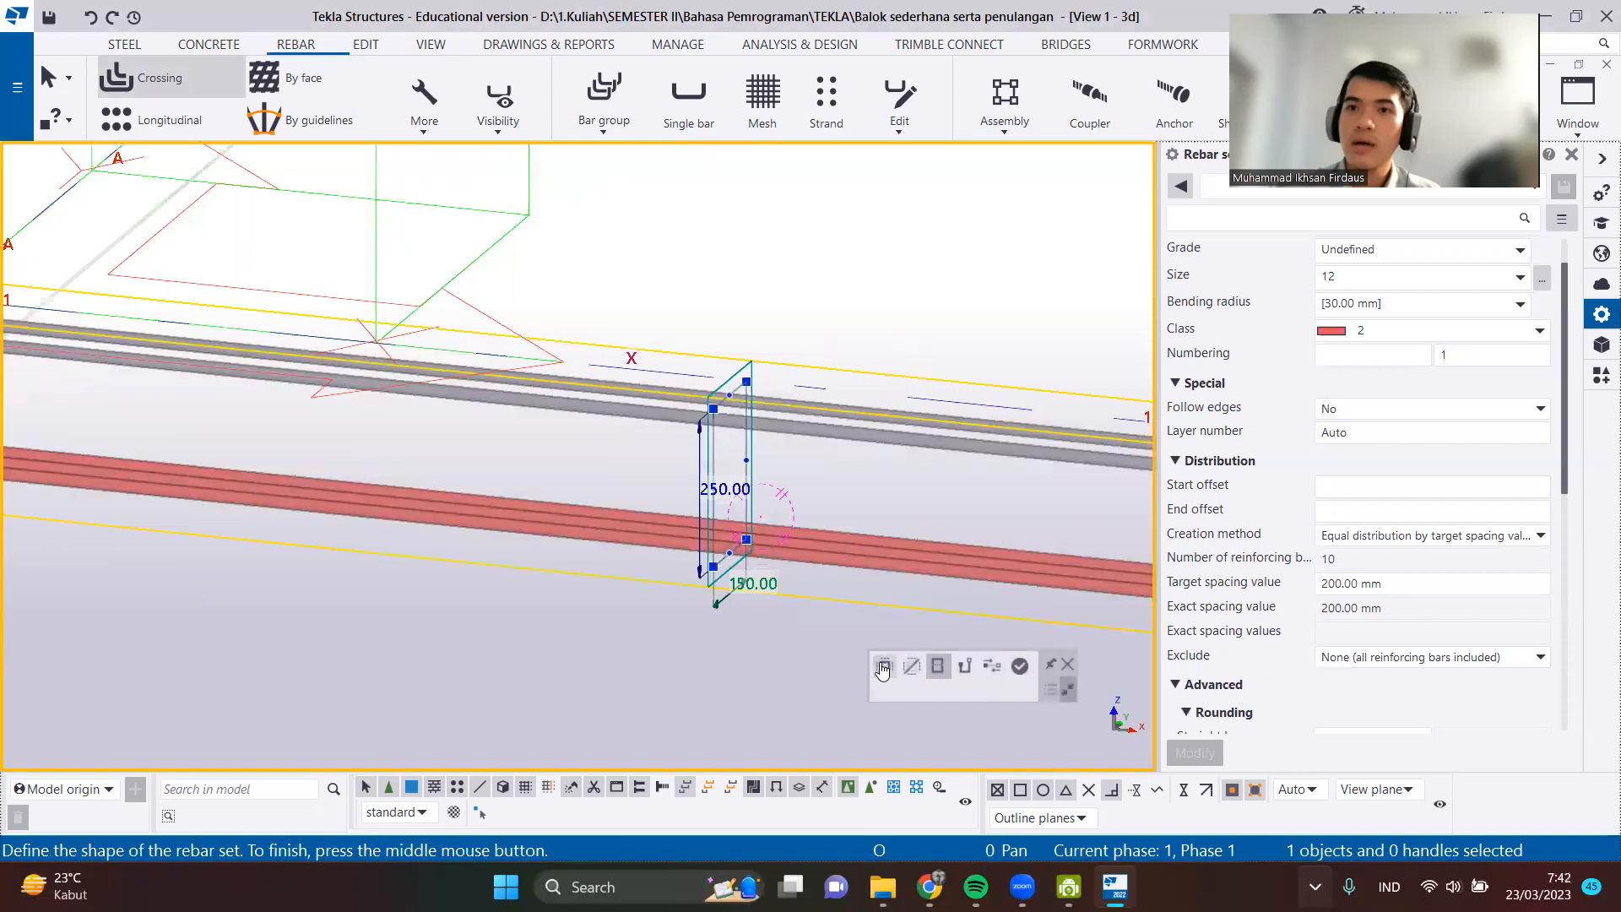
pyautogui.click(1019, 665)
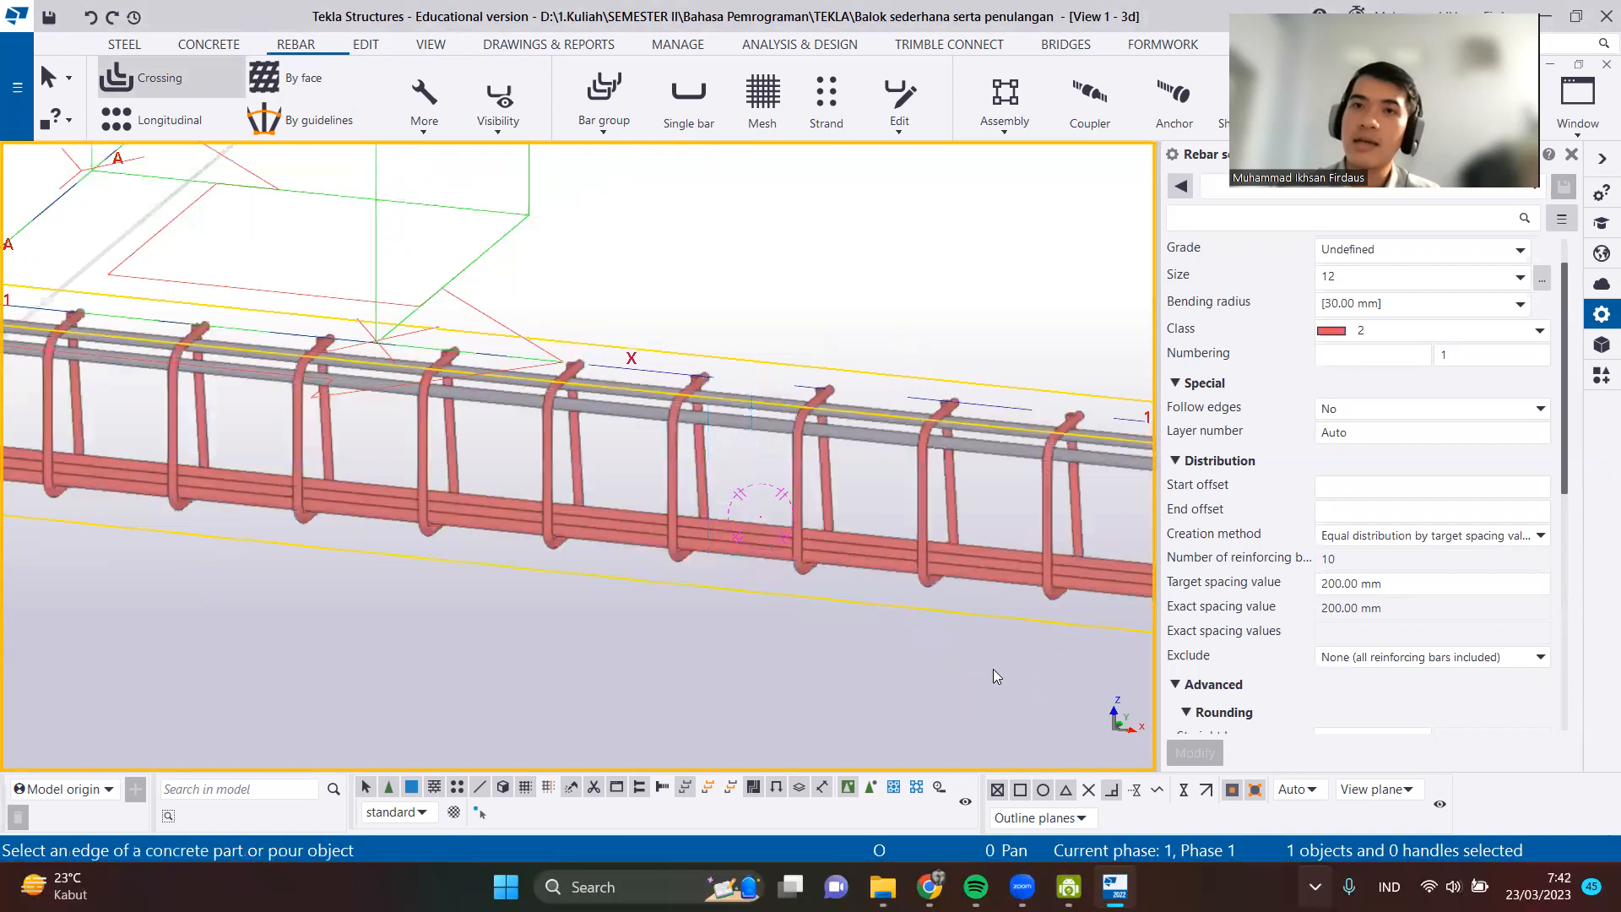
# Set the rebar set properties to the size 10 tie/stirrup bar of grade Undefined and class 3.
pyautogui.scroll(-3, 945, 656)
pyautogui.moveTo(903, 647); pyautogui.dragTo(739, 543, button='middle')
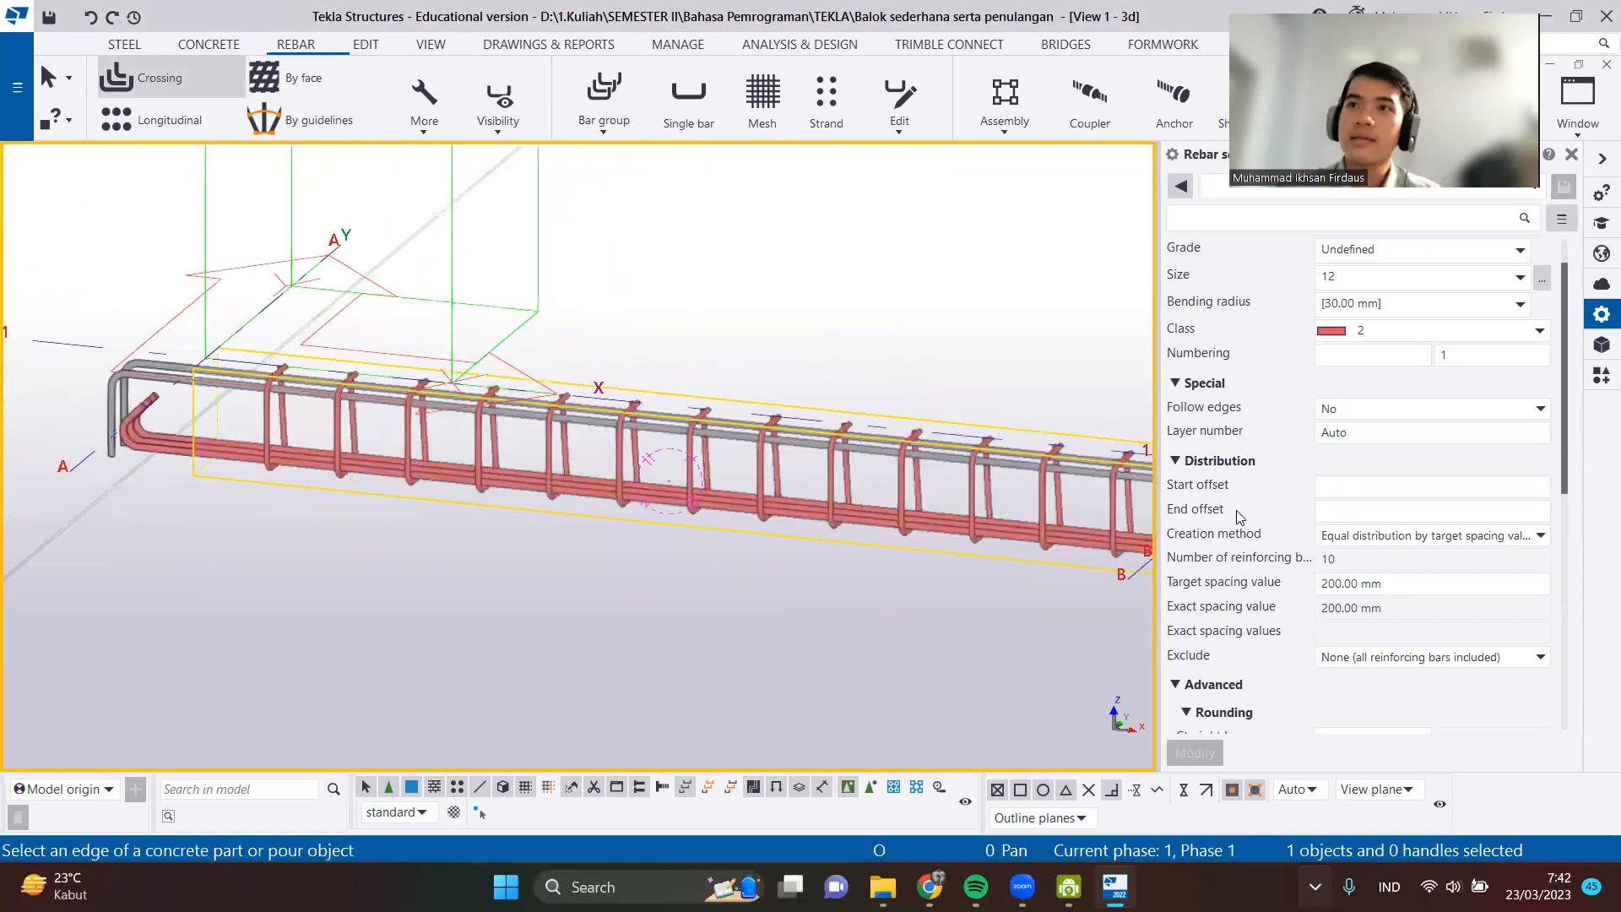
pyautogui.scroll(2, 1239, 517)
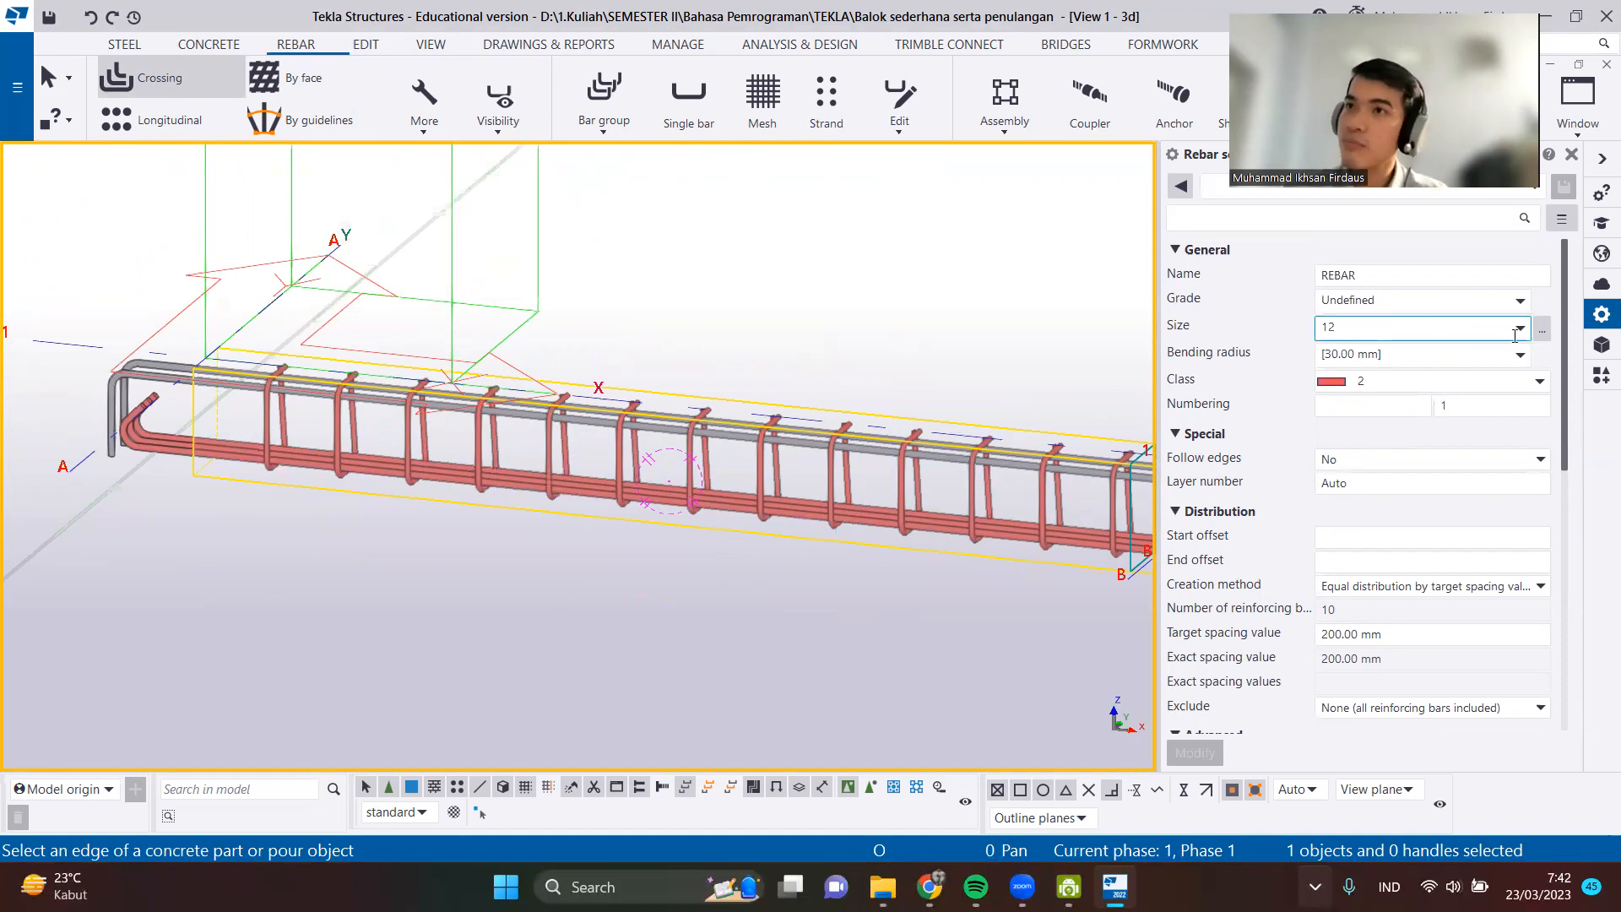
pyautogui.click(1541, 330)
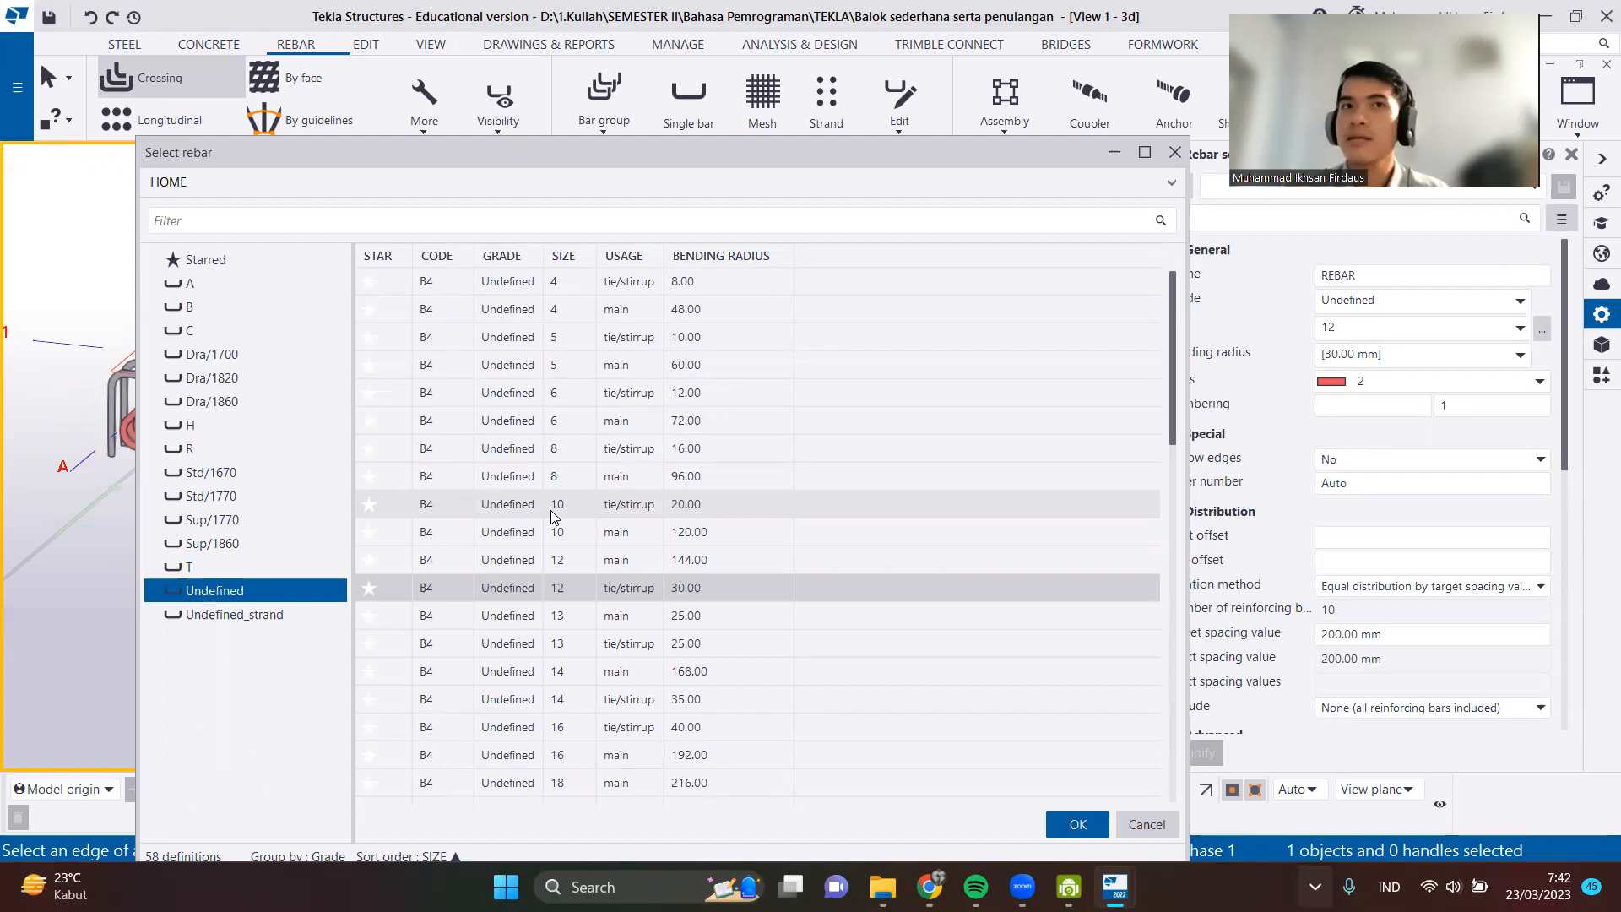
pyautogui.click(552, 506)
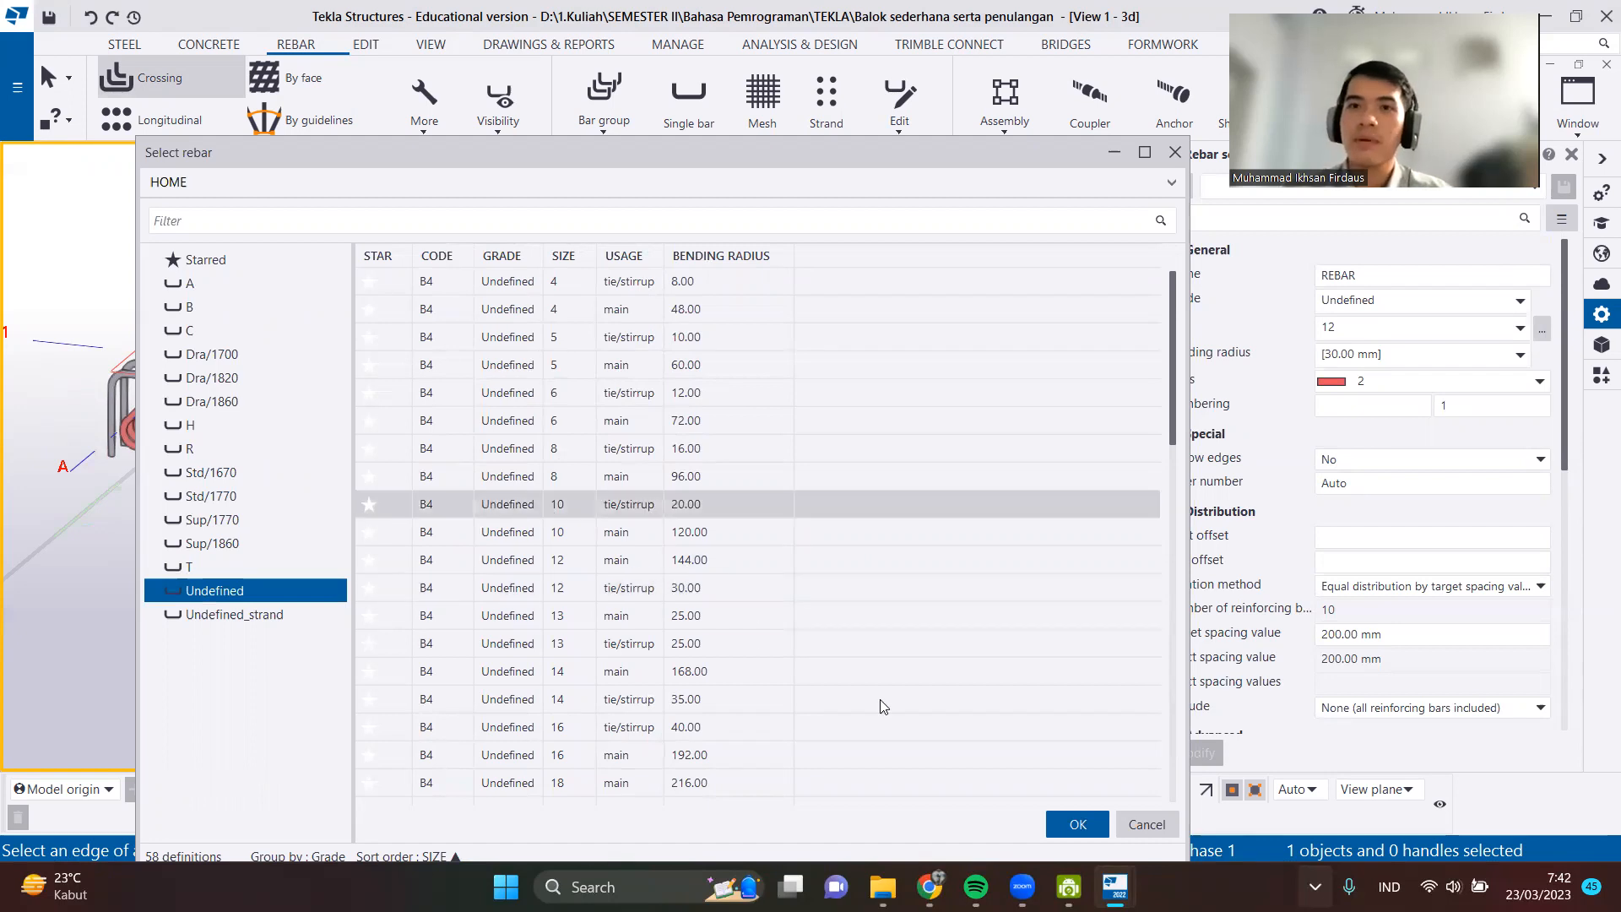
pyautogui.click(1070, 823)
pyautogui.click(1370, 390)
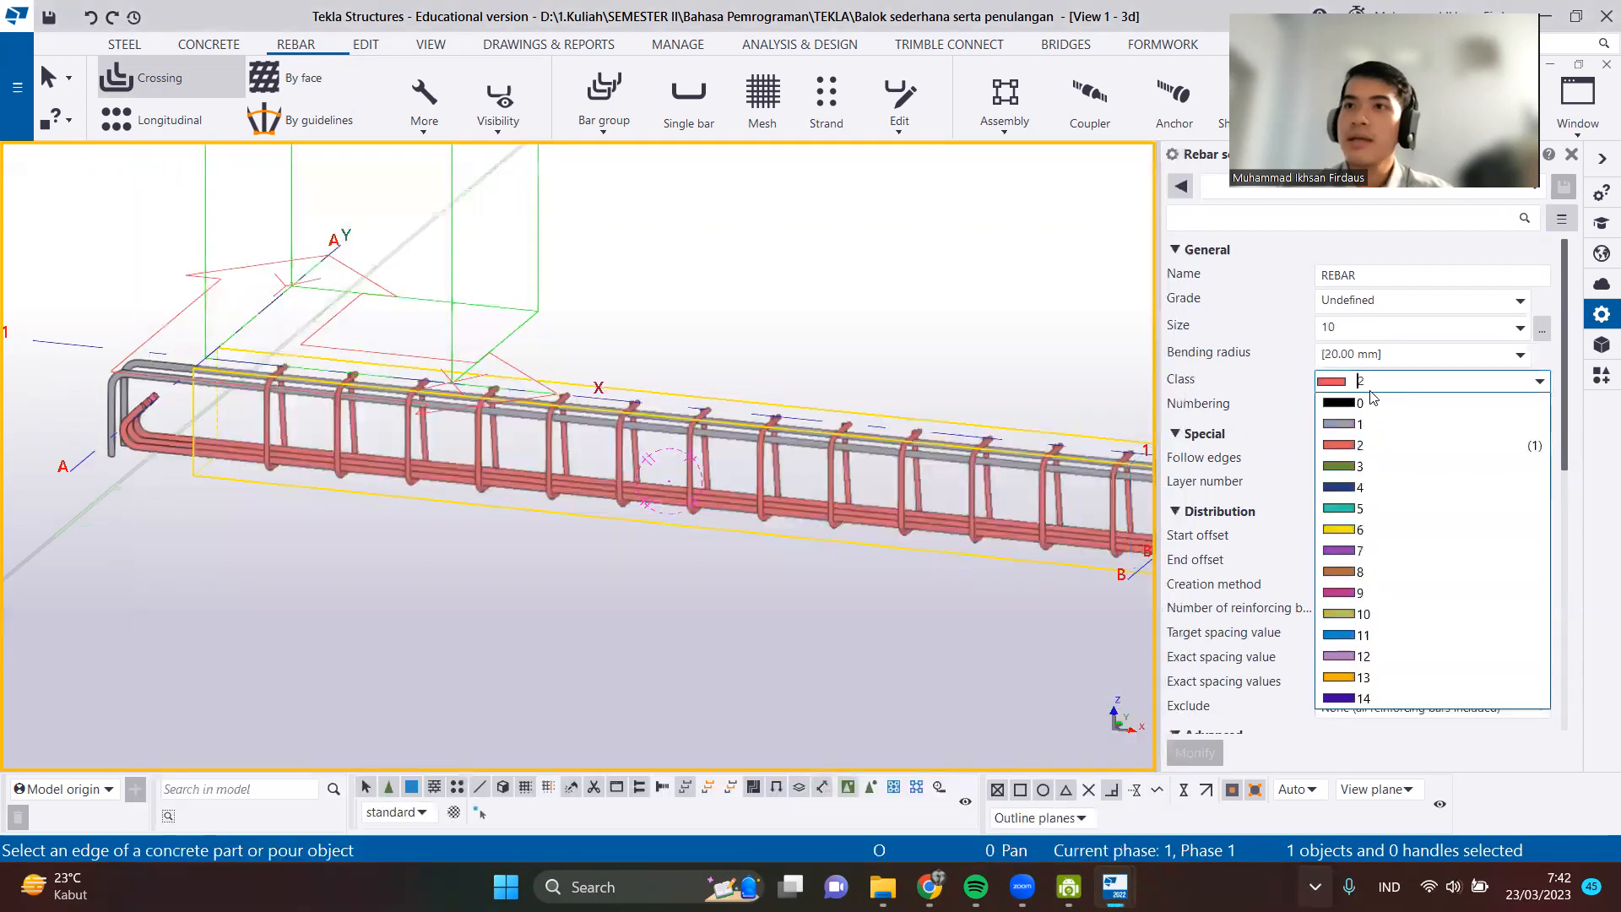
pyautogui.click(1361, 466)
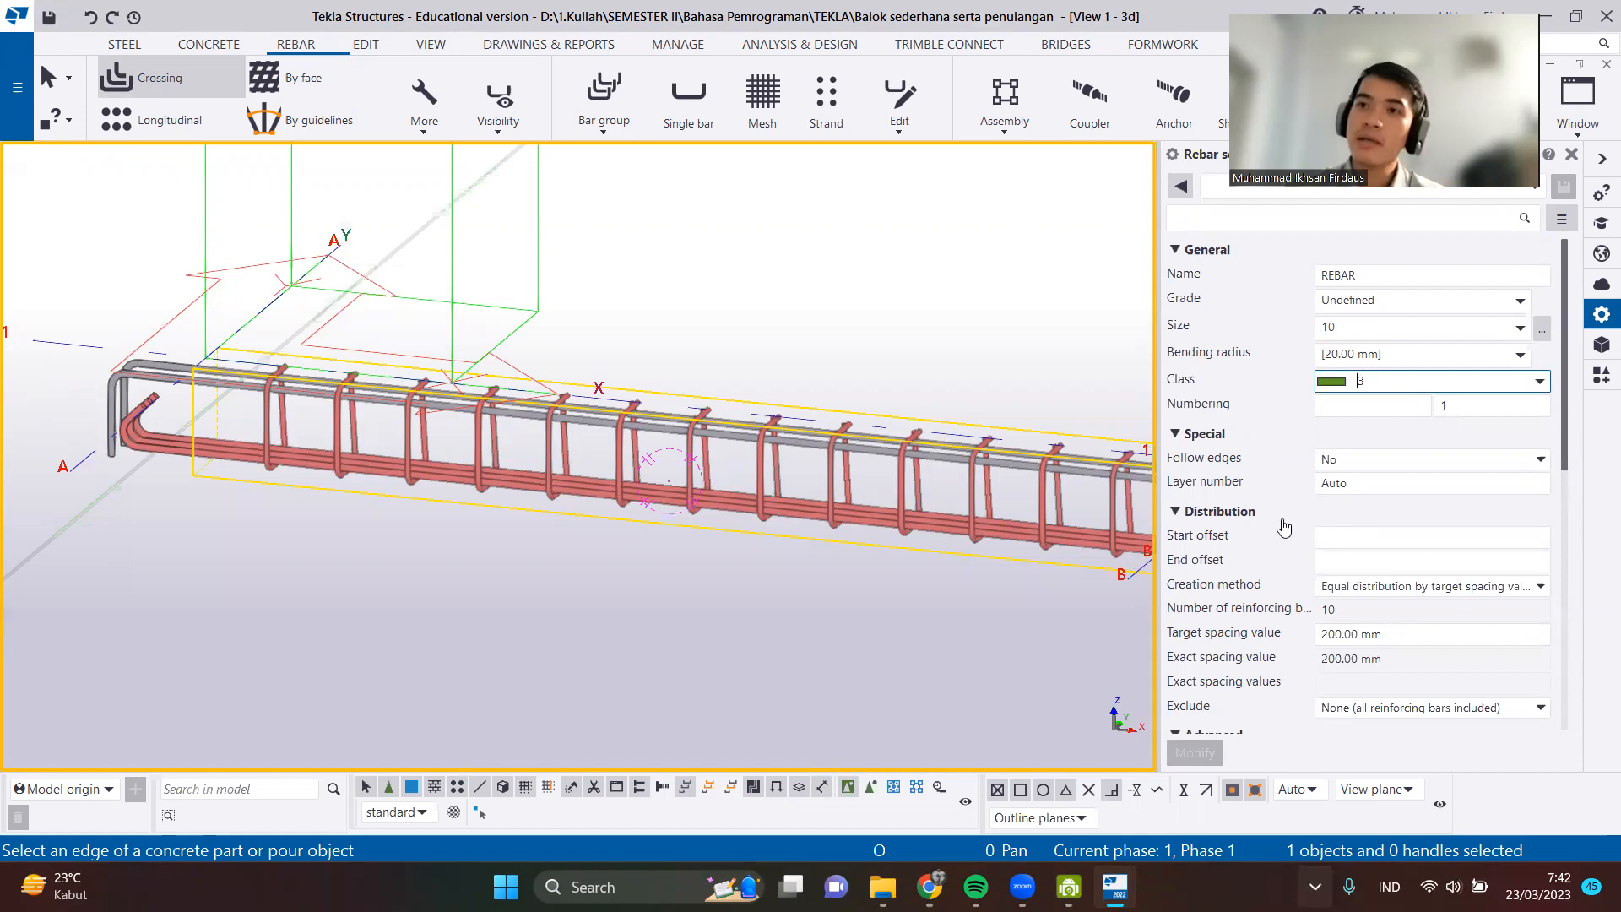
# Change the creation method in the rebar set's distribution settings to By exact spacings.
pyautogui.scroll(-1, 1284, 528)
pyautogui.click(1334, 482)
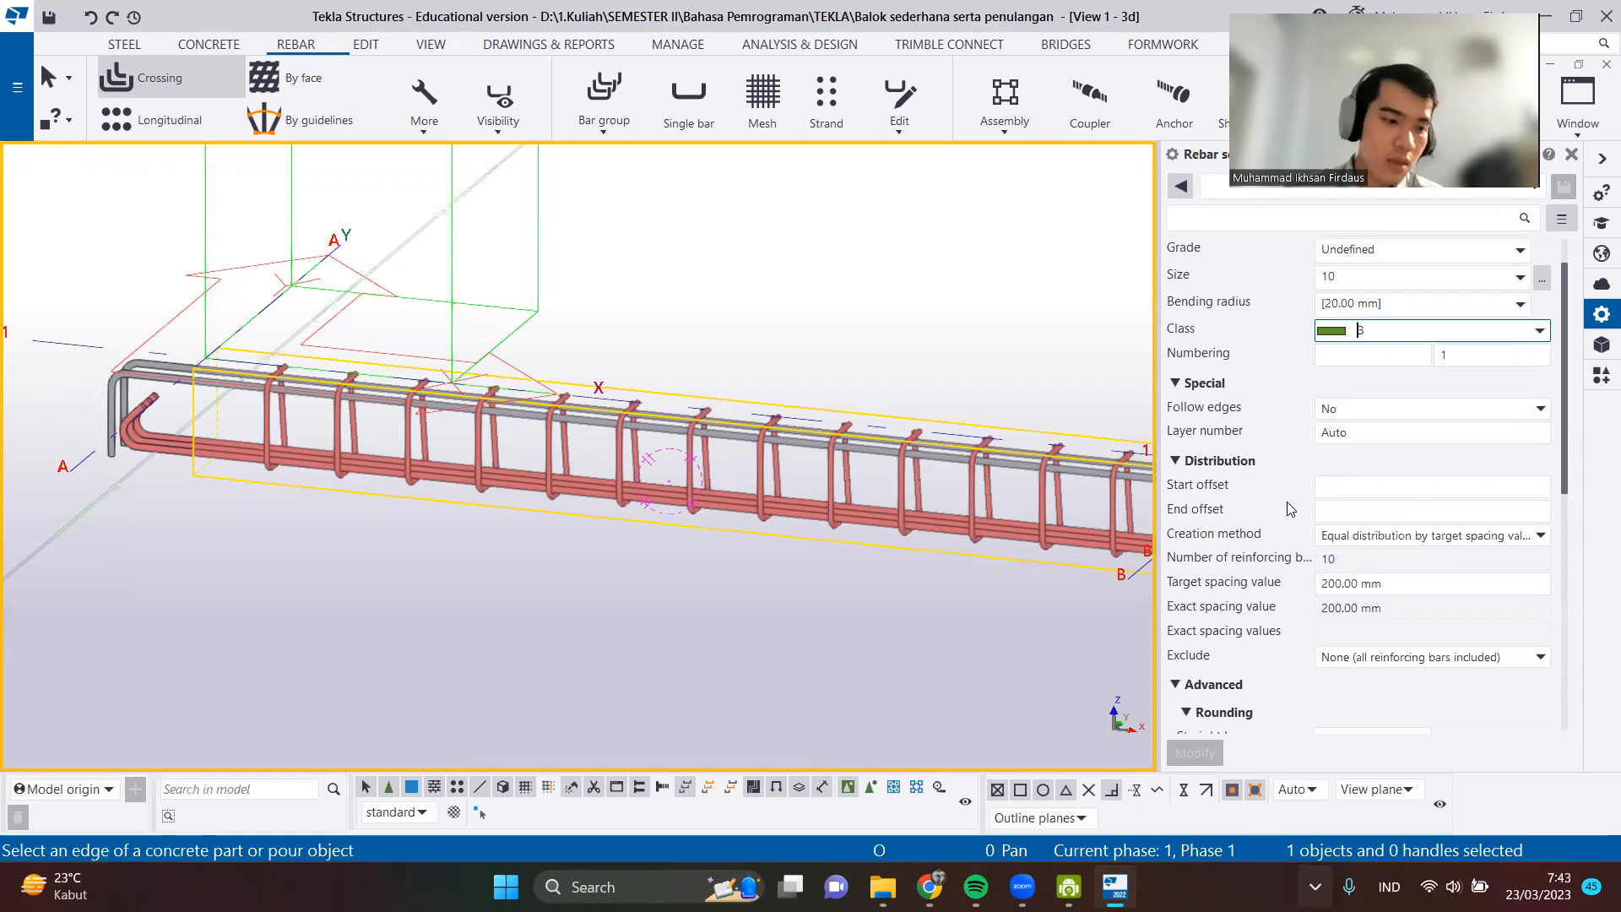
pyautogui.click(1351, 541)
pyautogui.click(1350, 540)
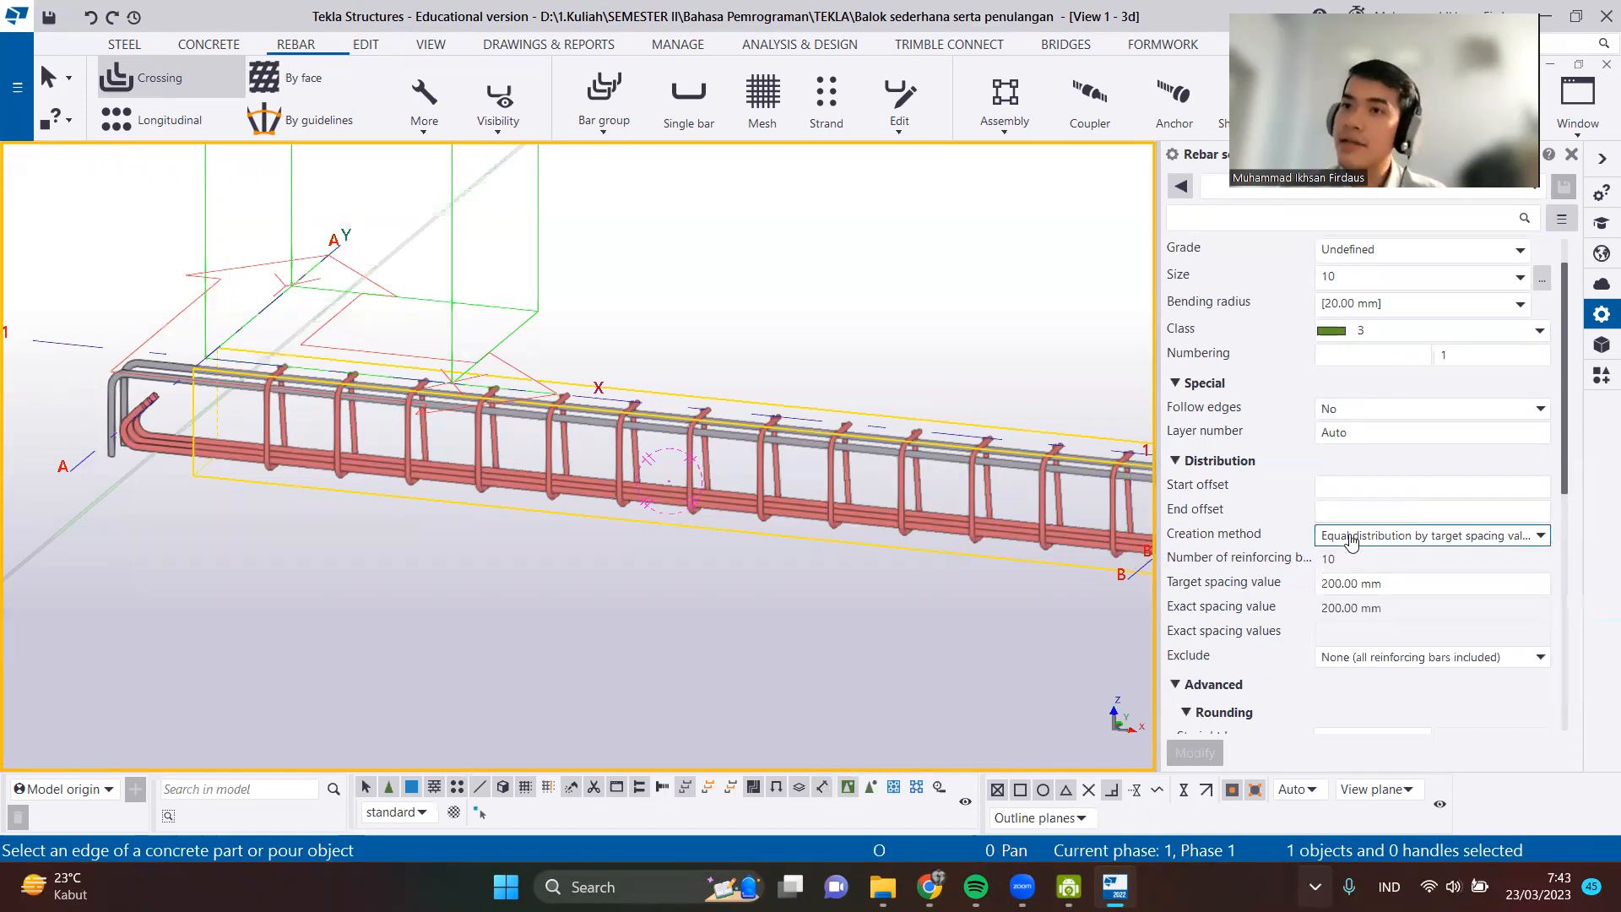
pyautogui.scroll(-2, 1023, 581)
pyautogui.moveTo(1024, 581); pyautogui.dragTo(831, 533, button='middle')
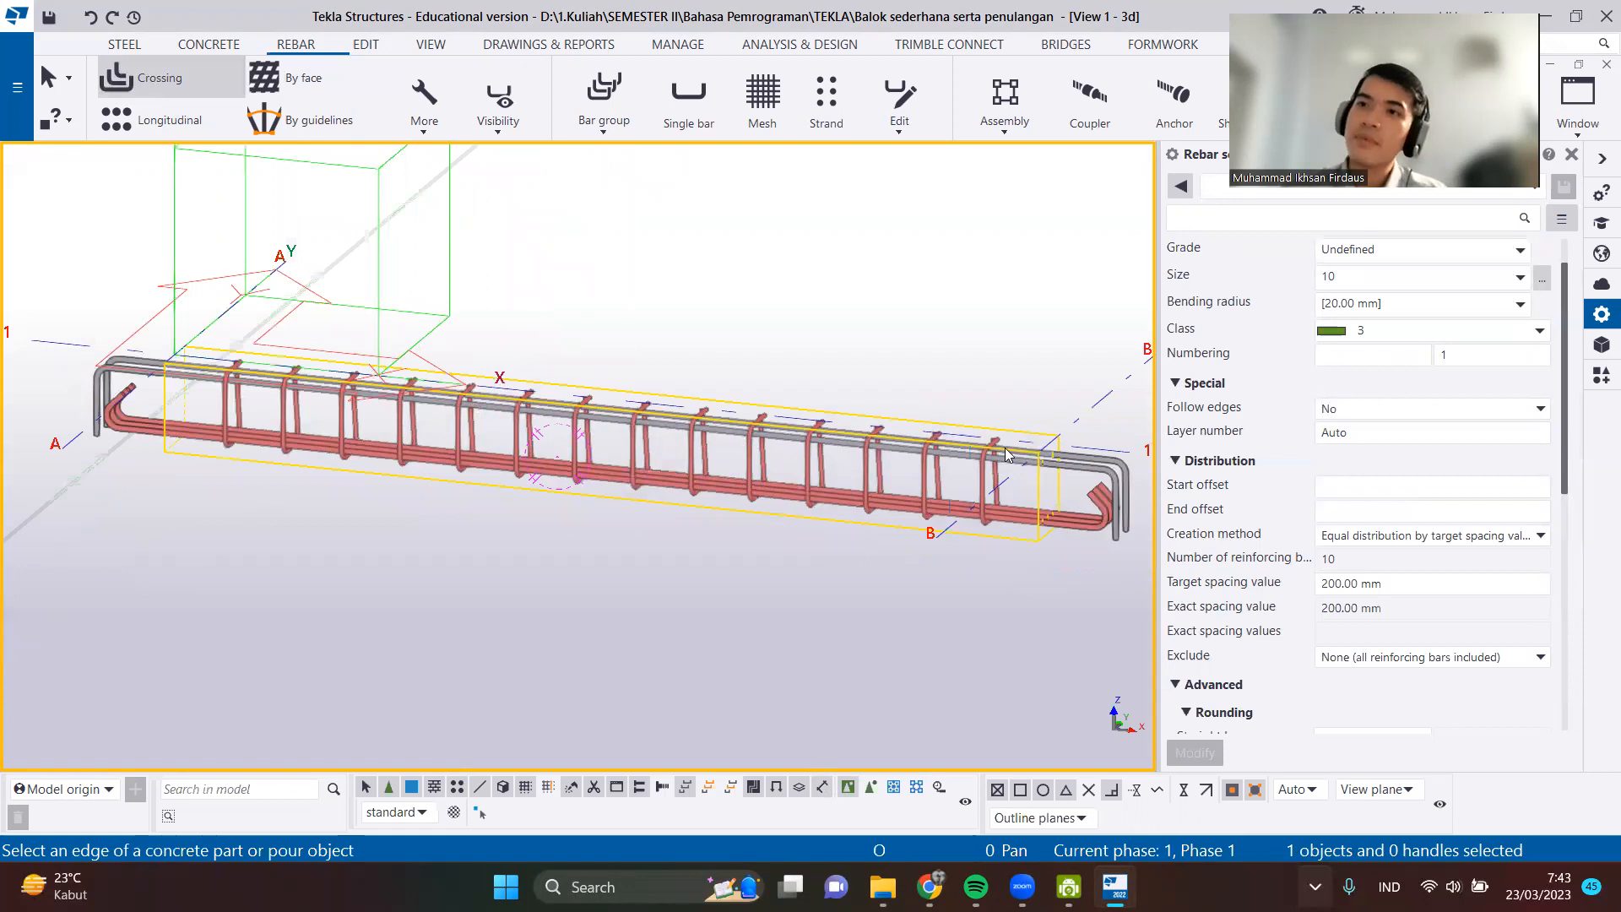
pyautogui.click(1339, 538)
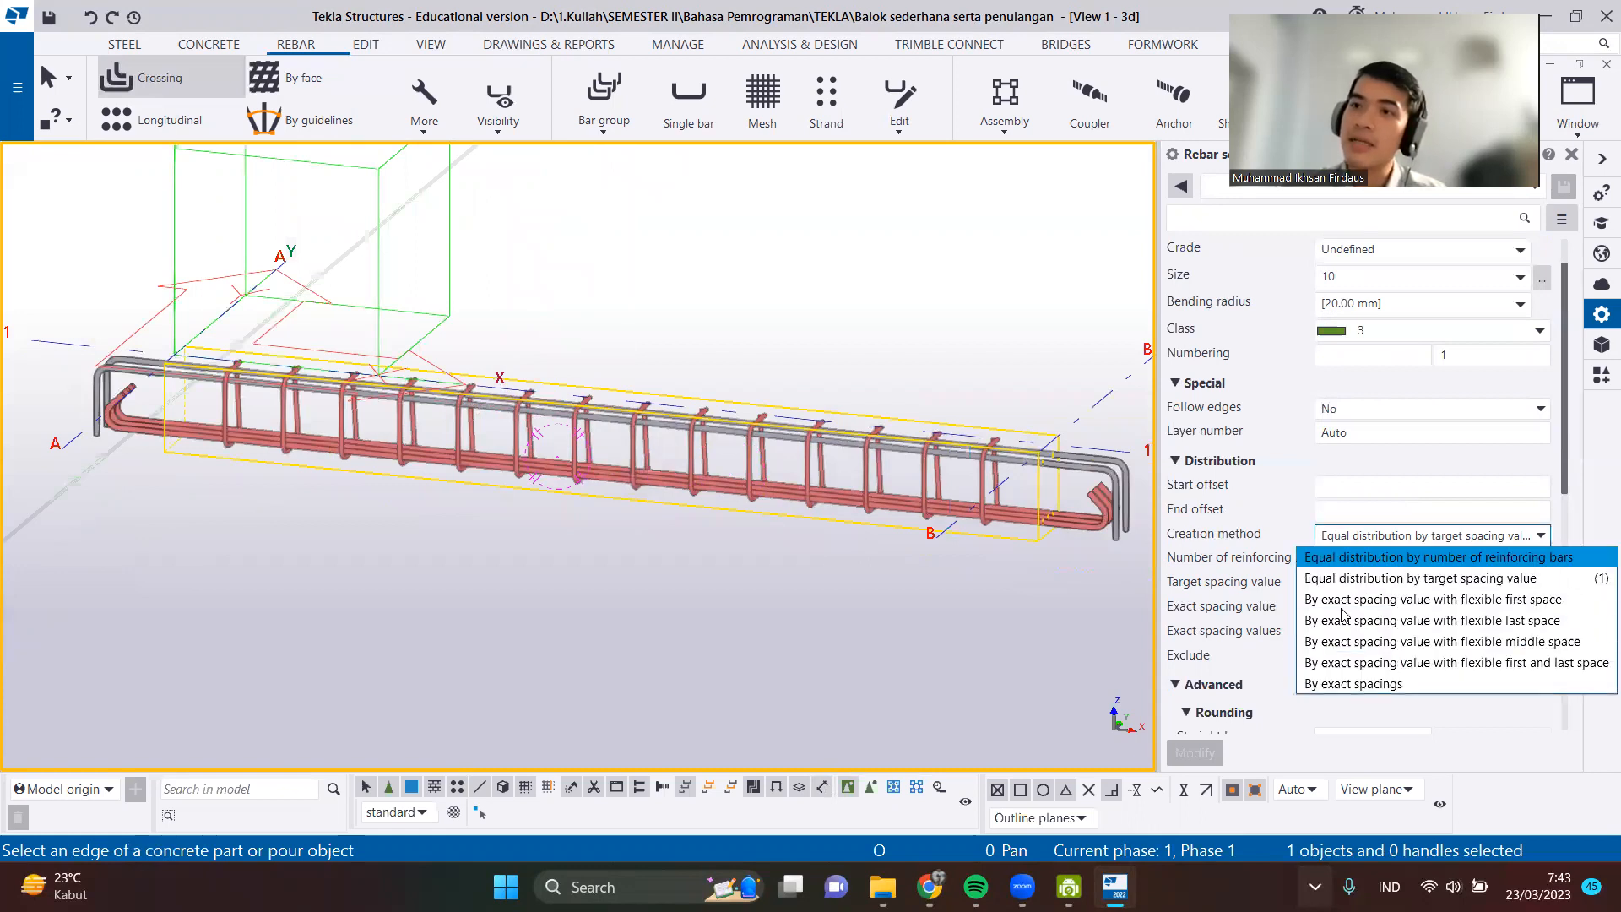
pyautogui.click(1351, 677)
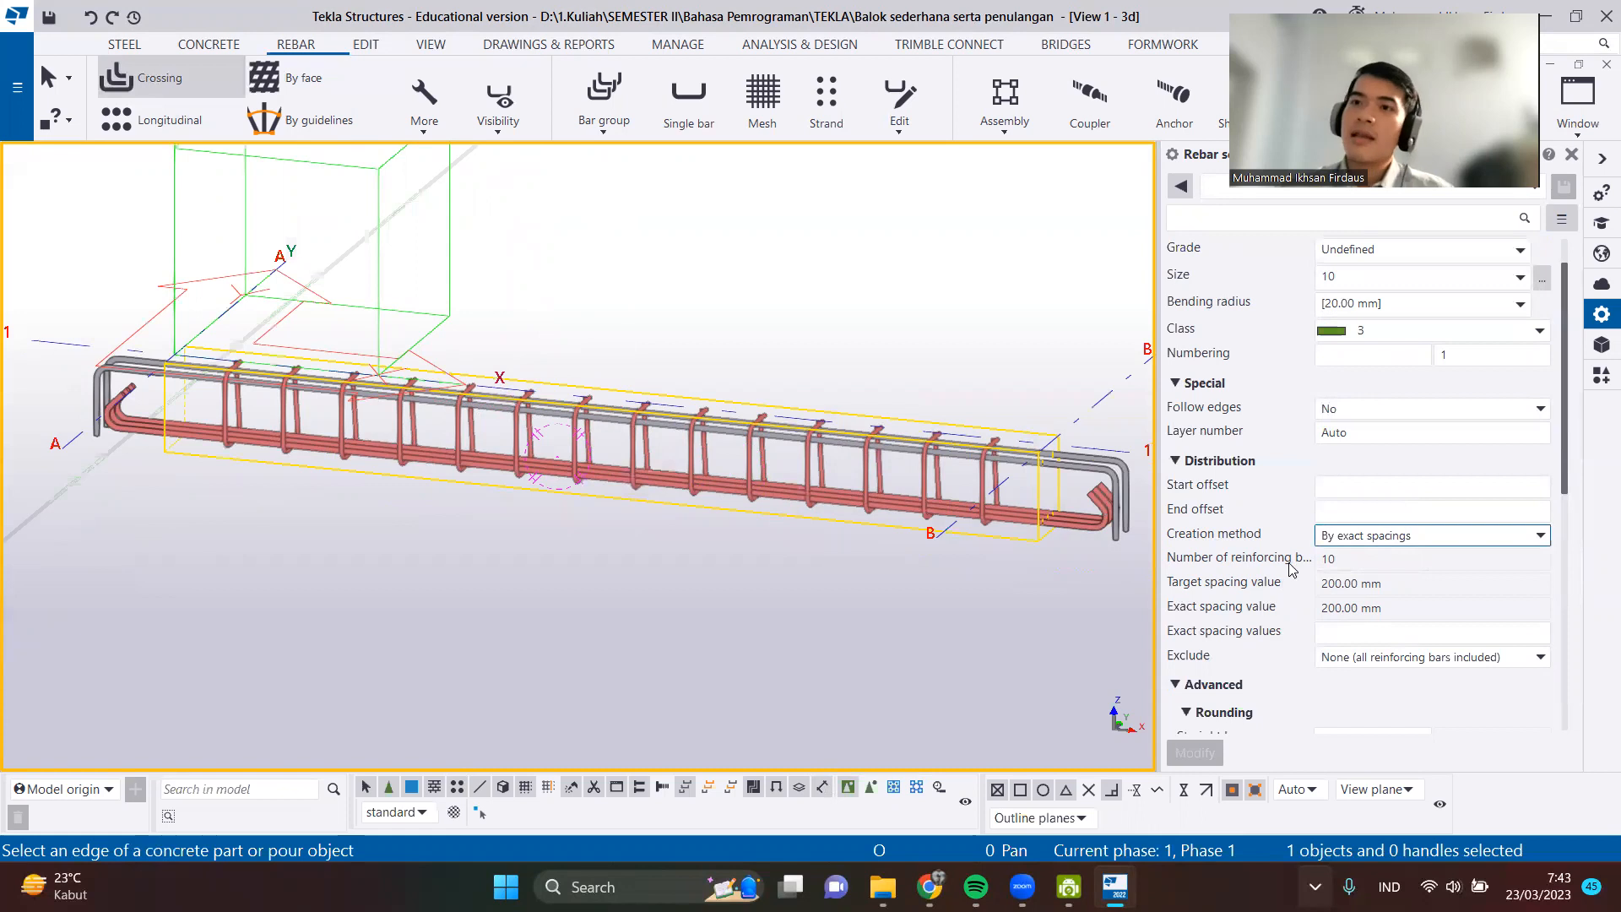
# Enter 5*150 6*250 5*150 as the exact spacing values of the rebar set.
pyautogui.click(1307, 635)
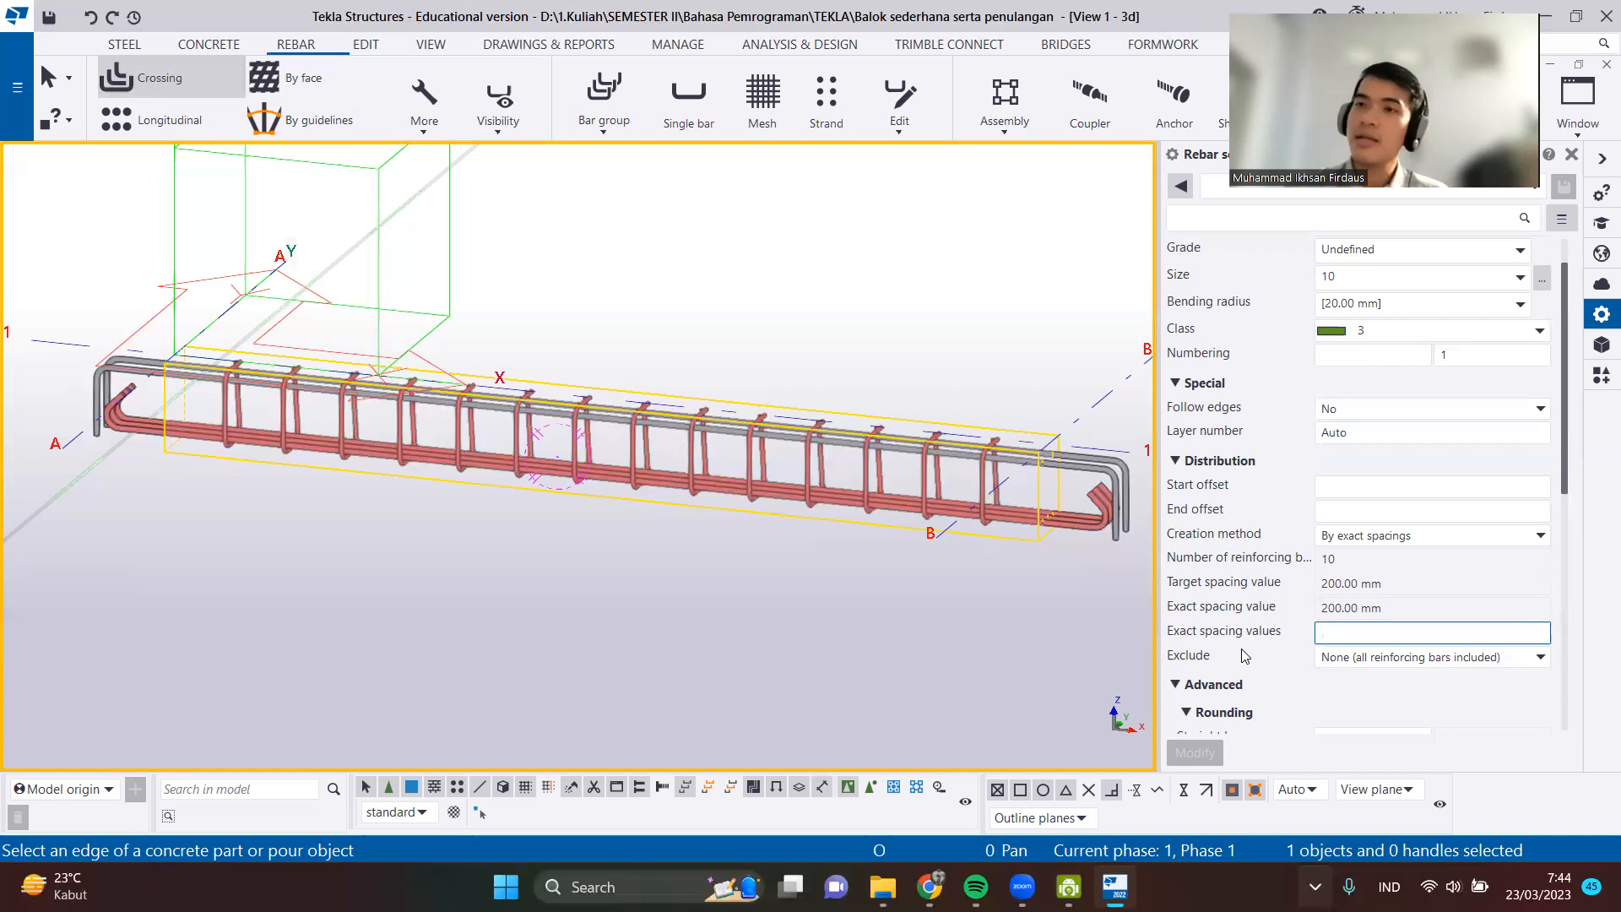
pyautogui.write('*15')
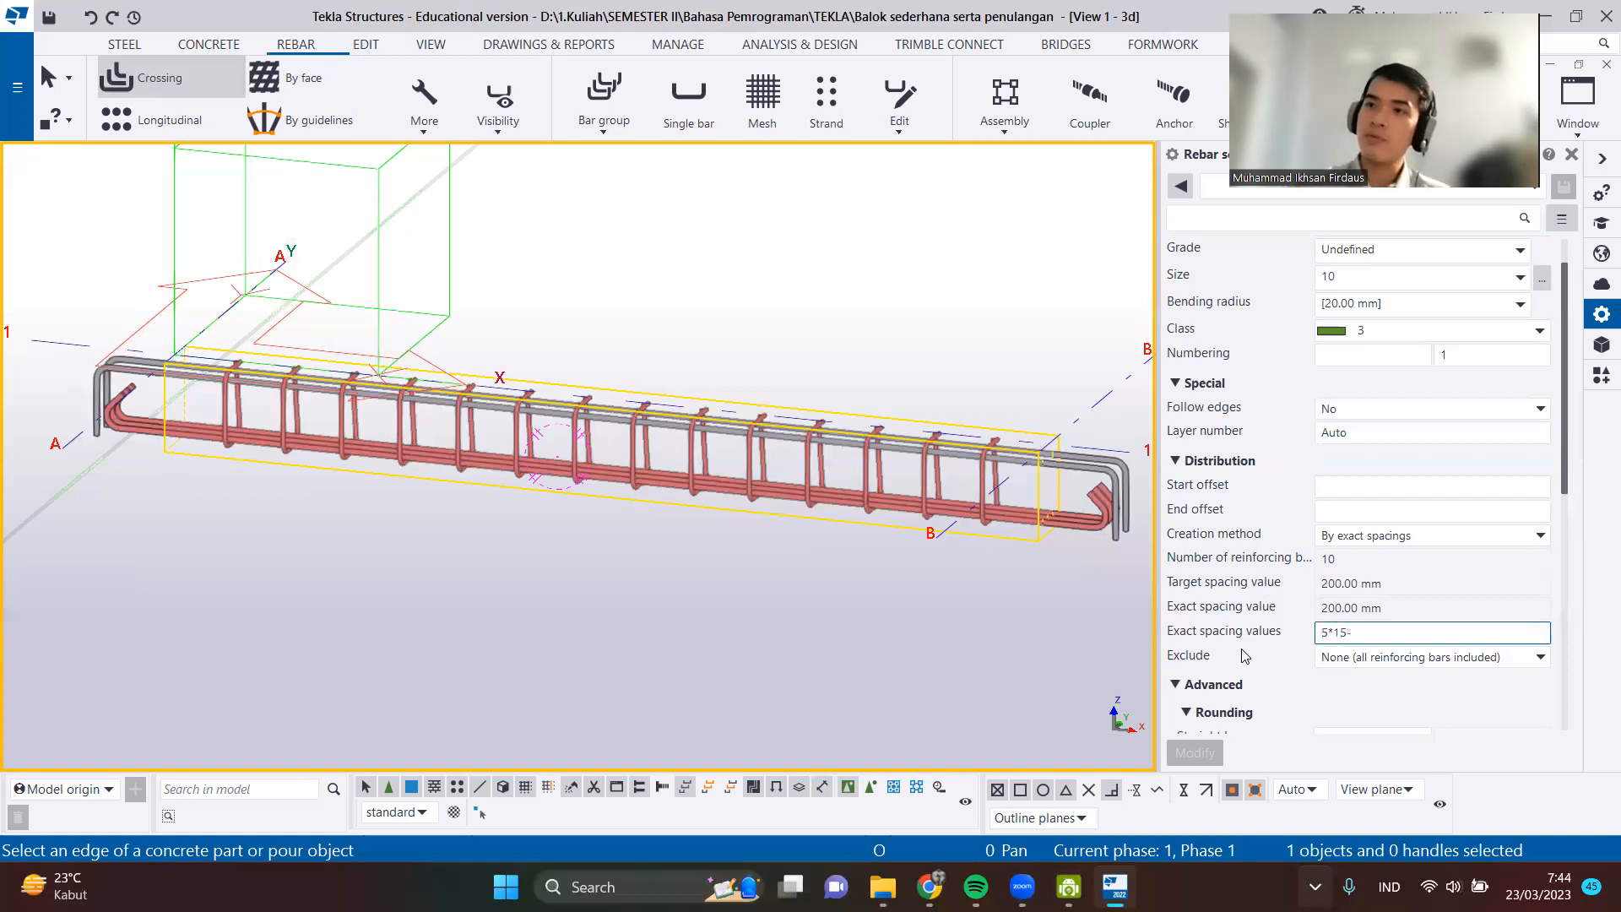
pyautogui.write('0 6')
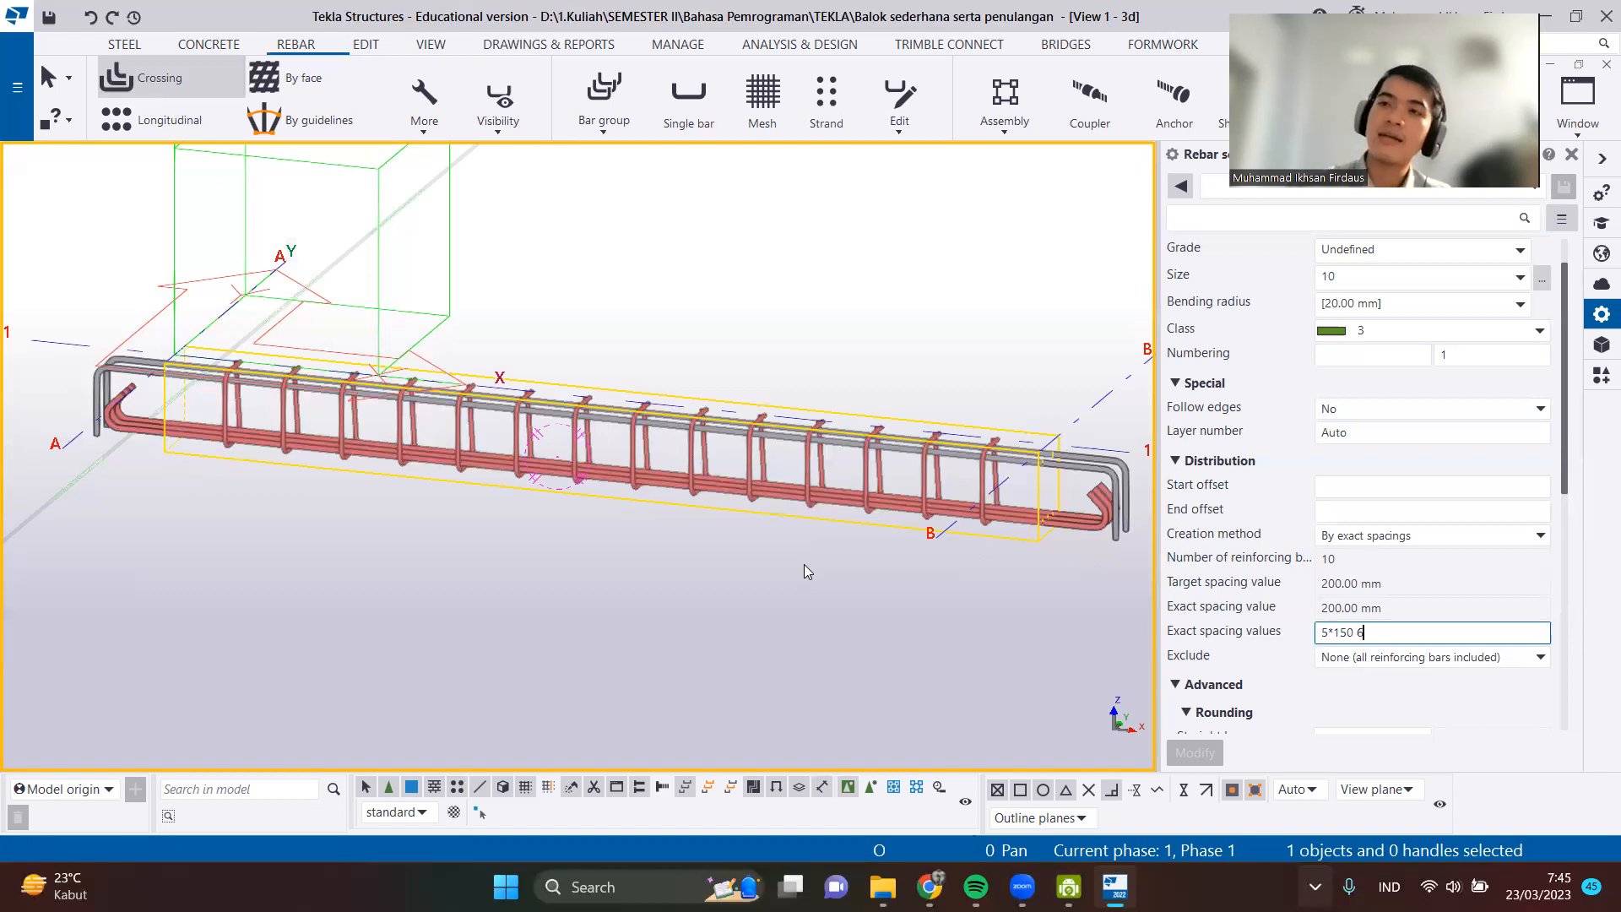
pyautogui.write('*')
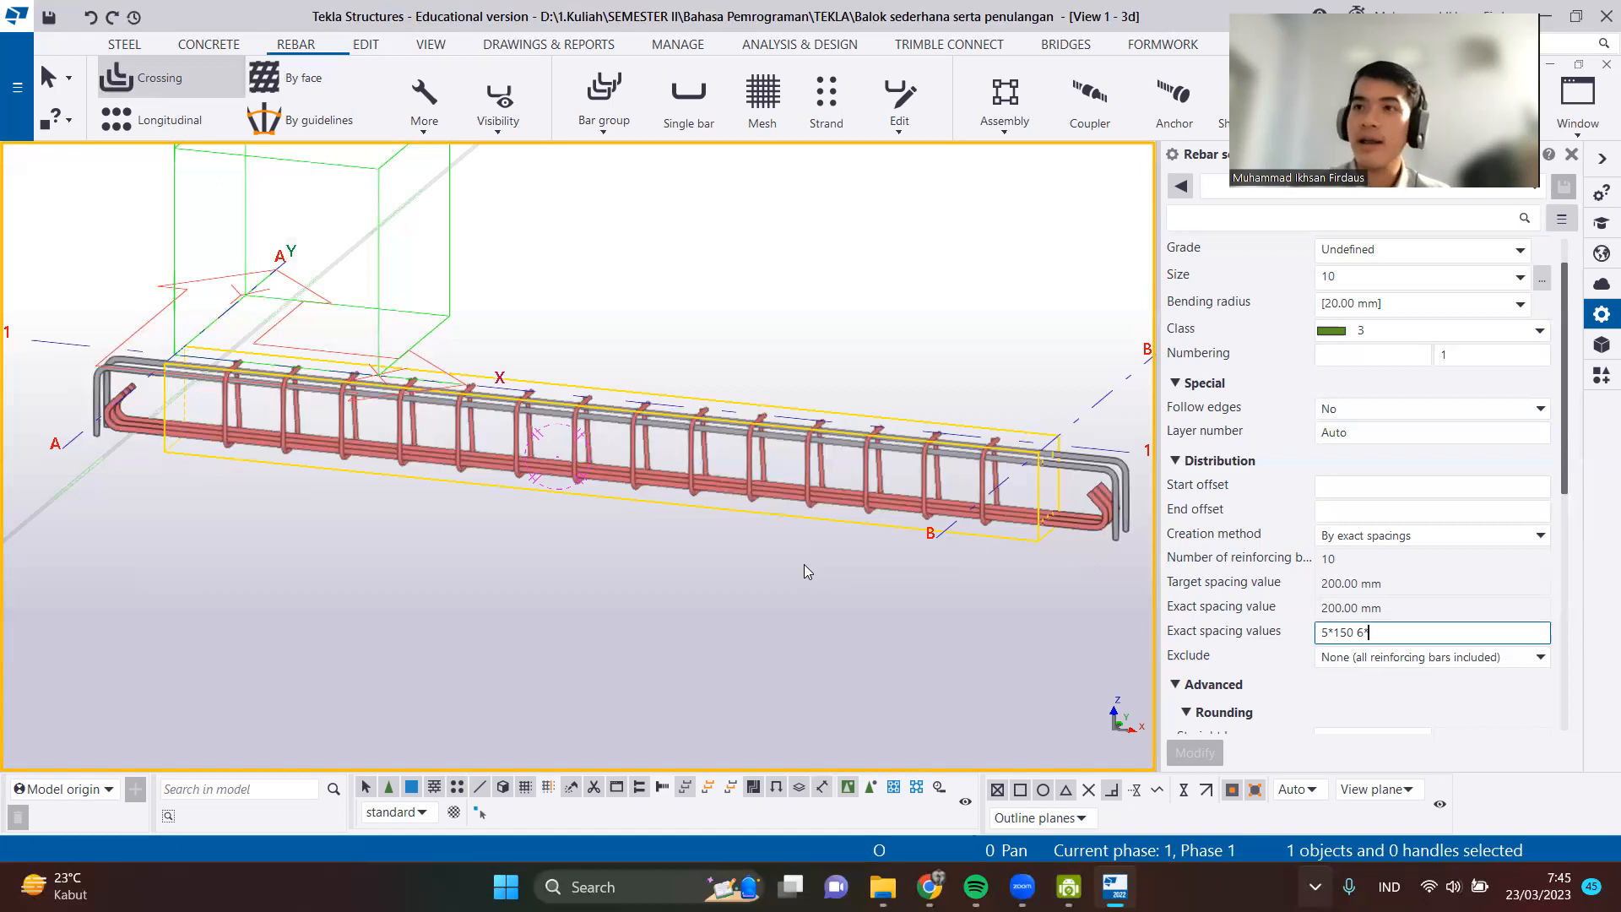
pyautogui.write('250')
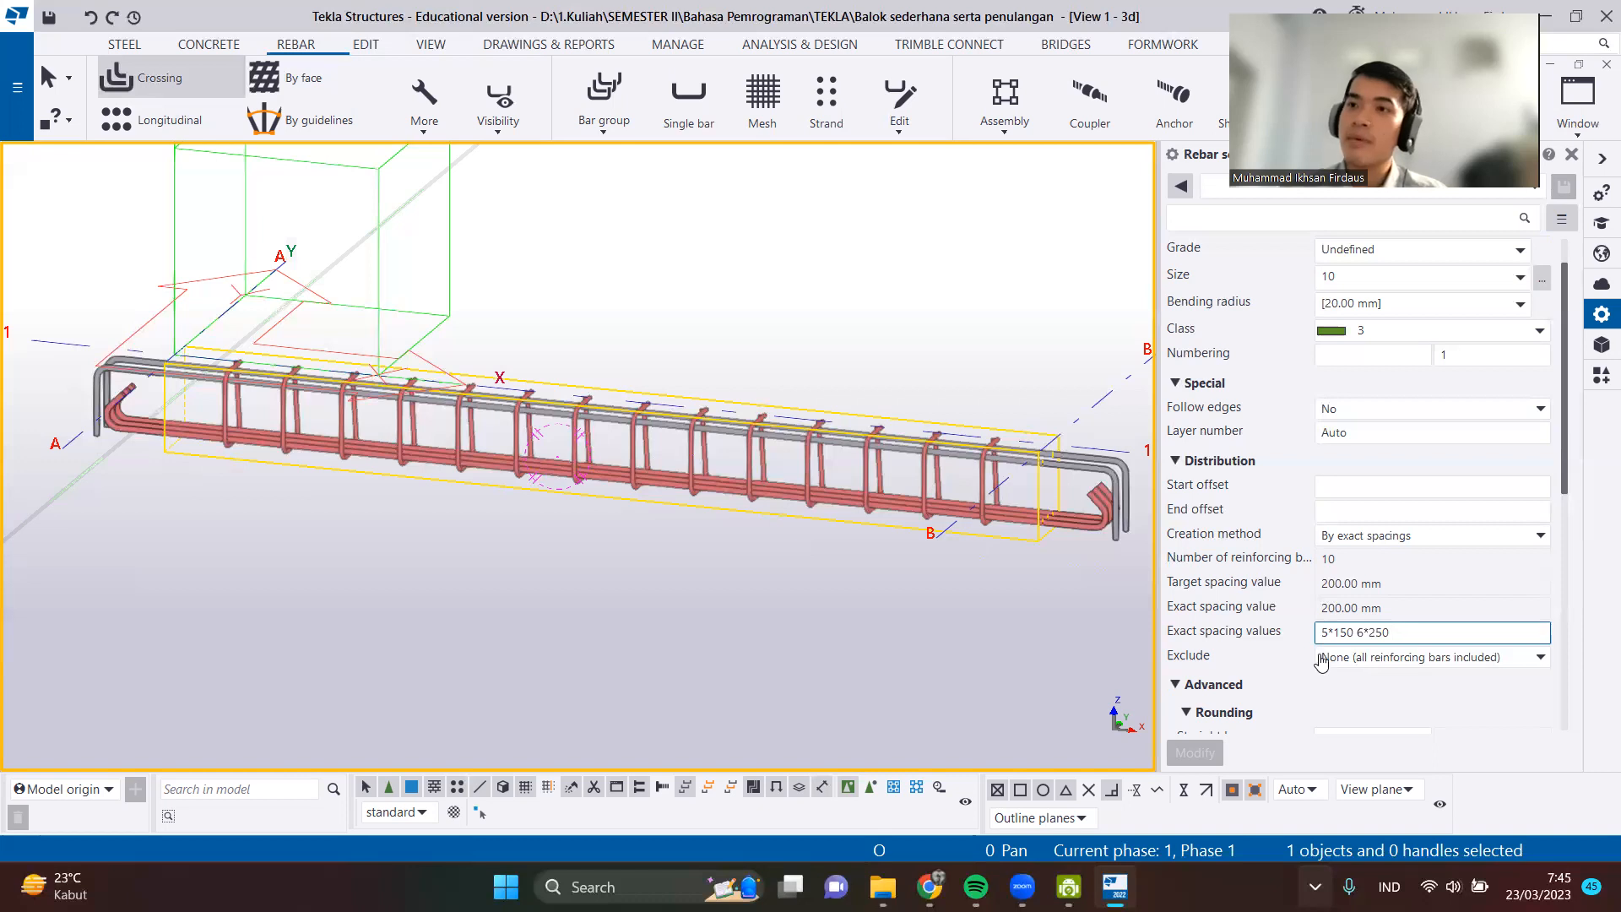
pyautogui.write('5')
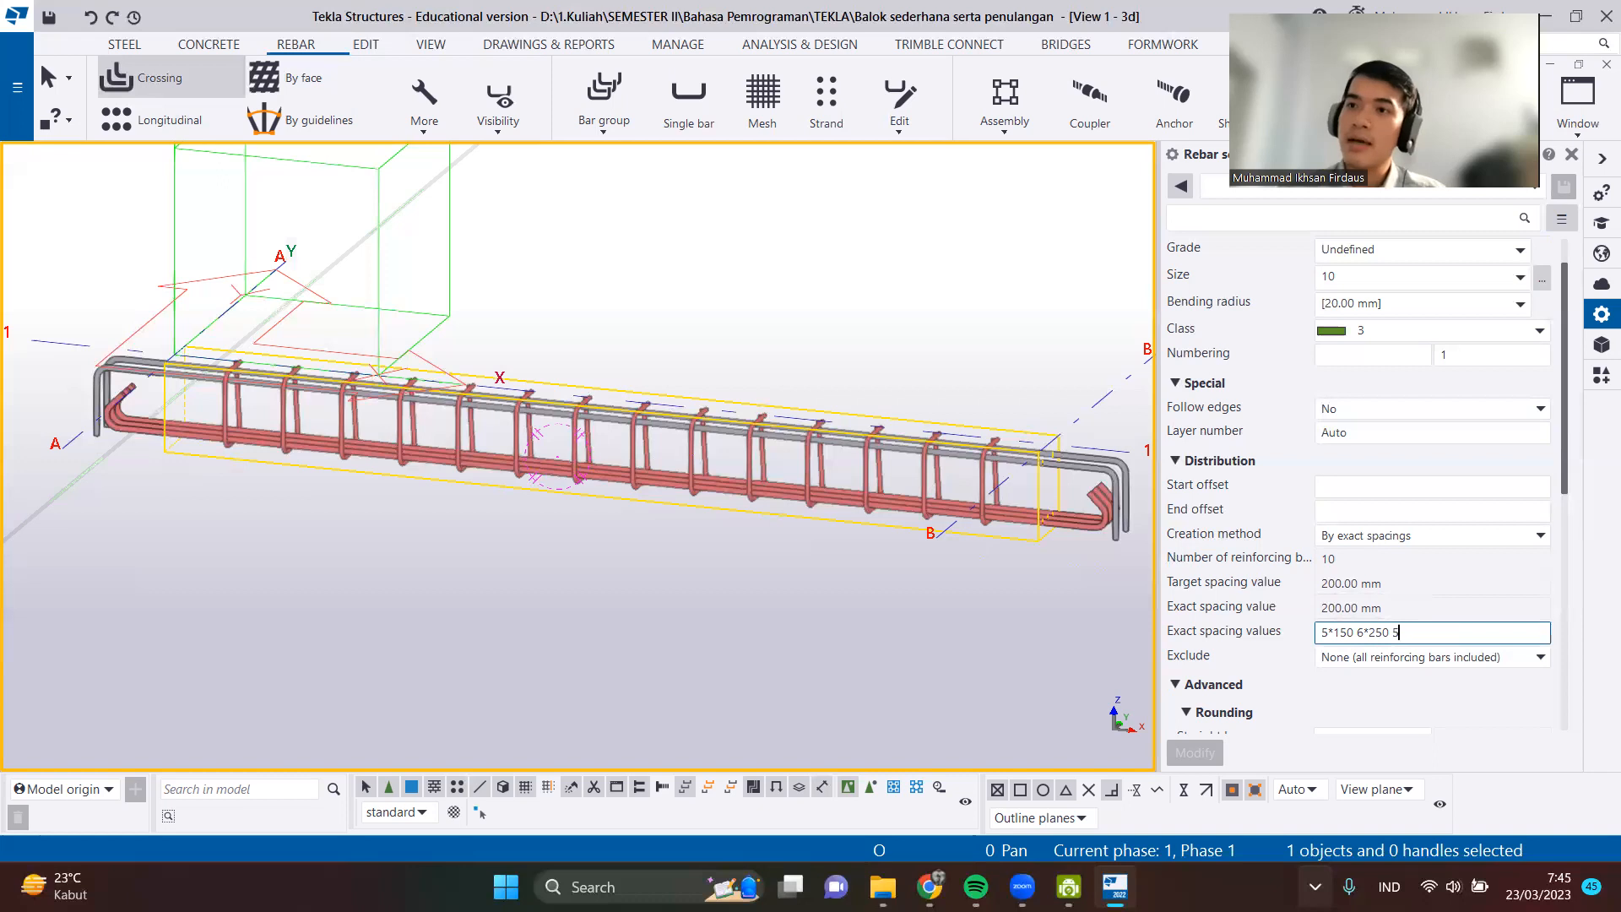
pyautogui.write('*150')
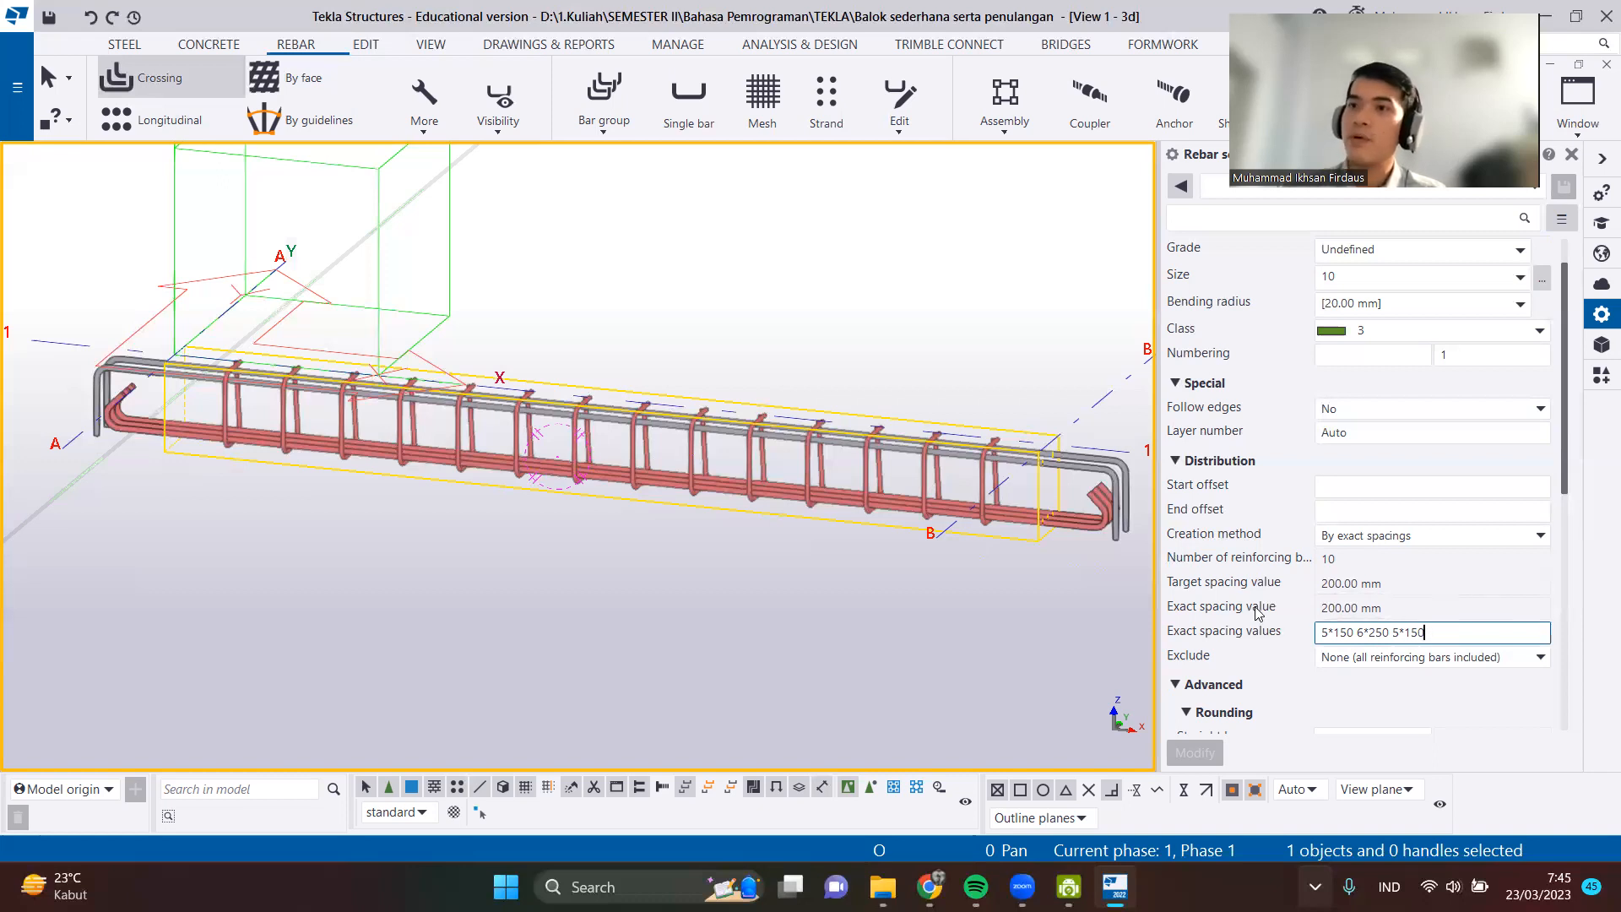
# Name the rebar set Sengkang and save its properties as a preset called Sengkang.
pyautogui.scroll(-1, 1258, 611)
pyautogui.scroll(2, 1261, 604)
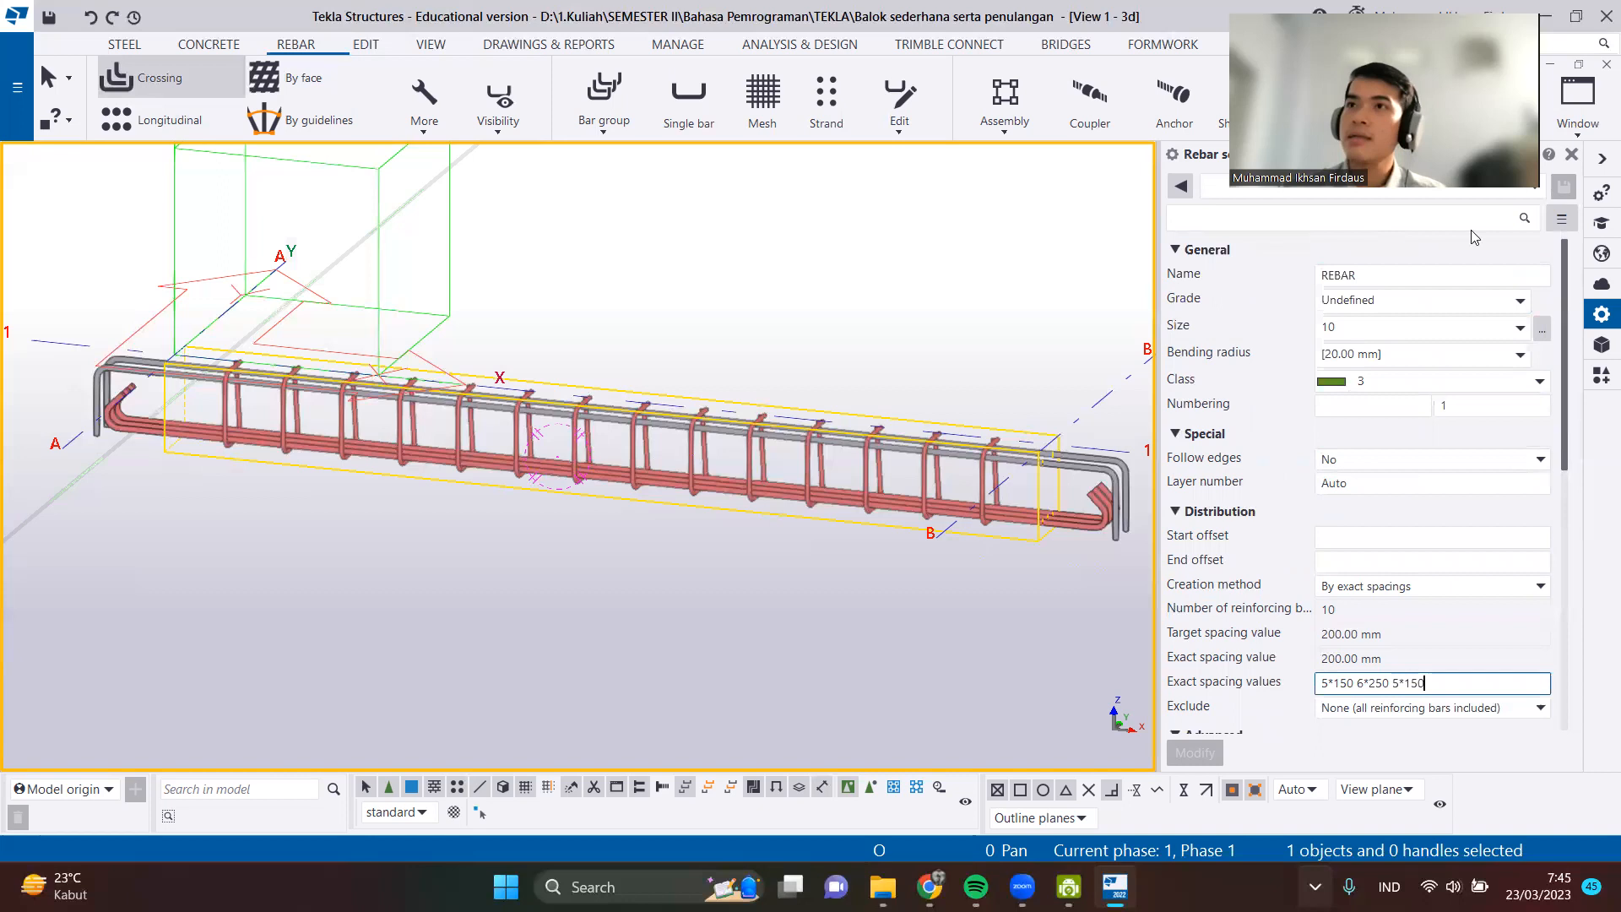
pyautogui.doubleClick(1373, 273)
pyautogui.write('Sengkang')
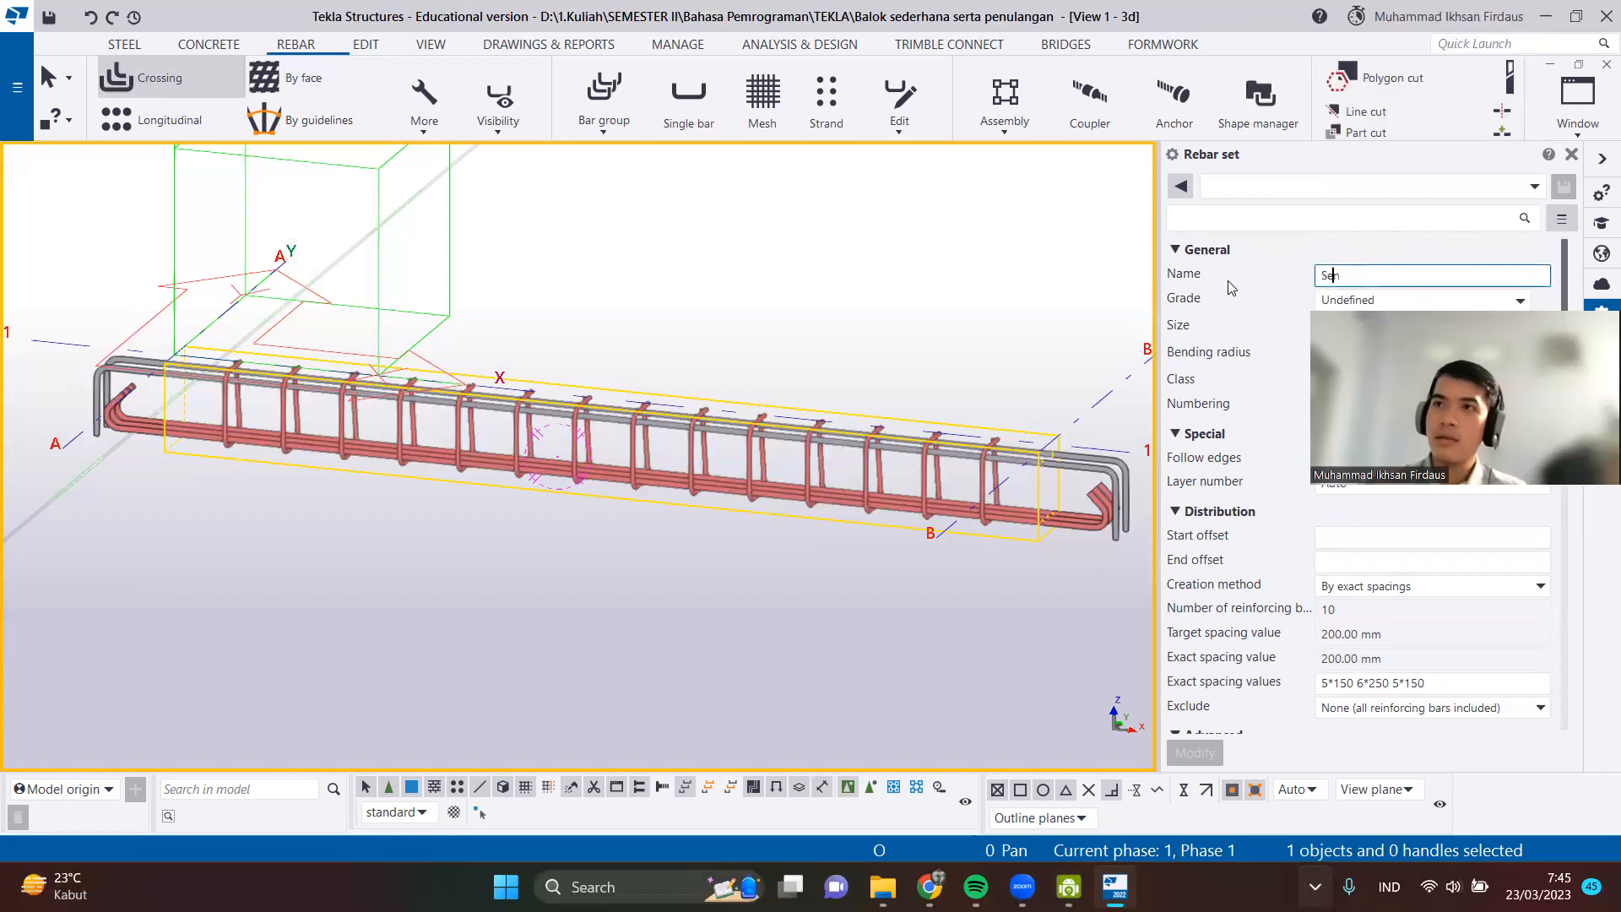
pyautogui.click(1393, 185)
pyautogui.write('Sengkang')
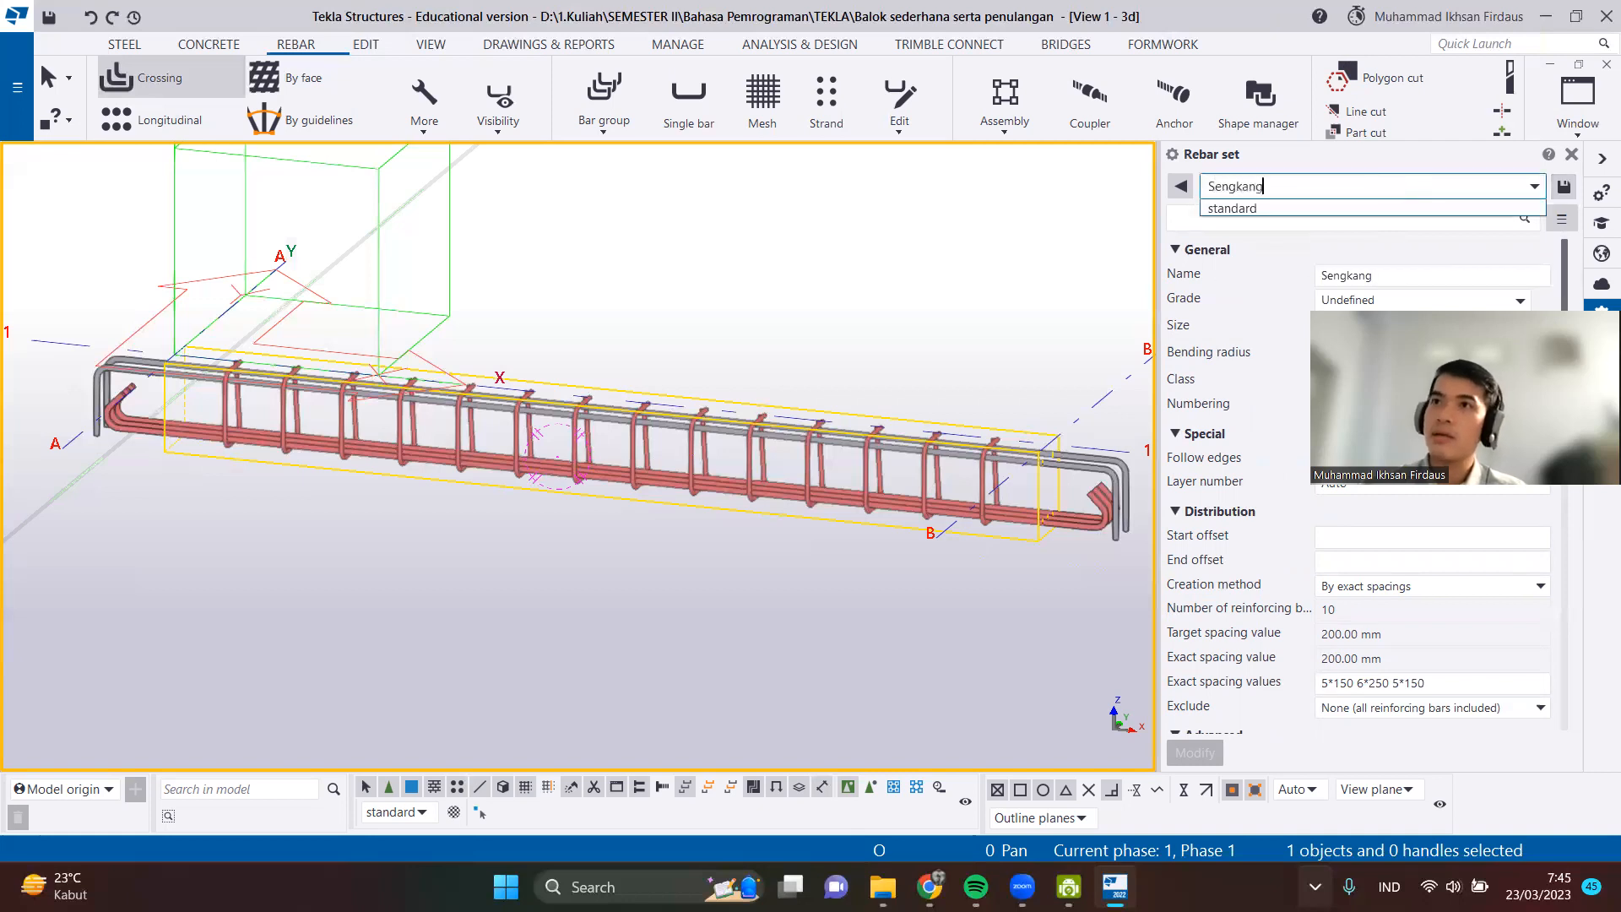
pyautogui.click(1563, 186)
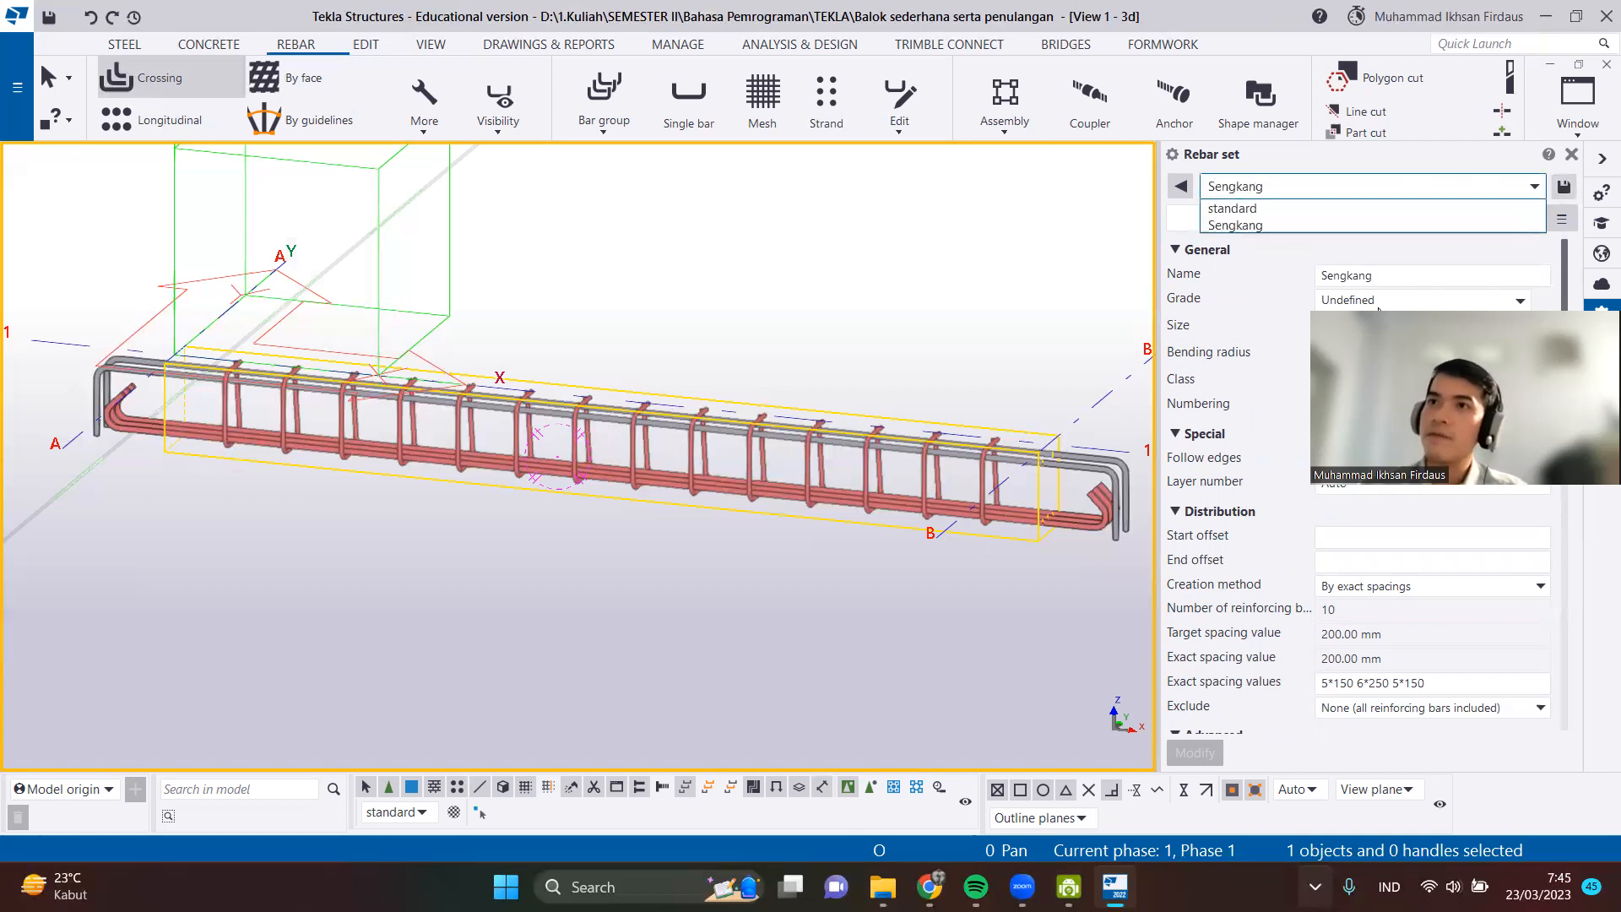
pyautogui.scroll(-10, 1267, 583)
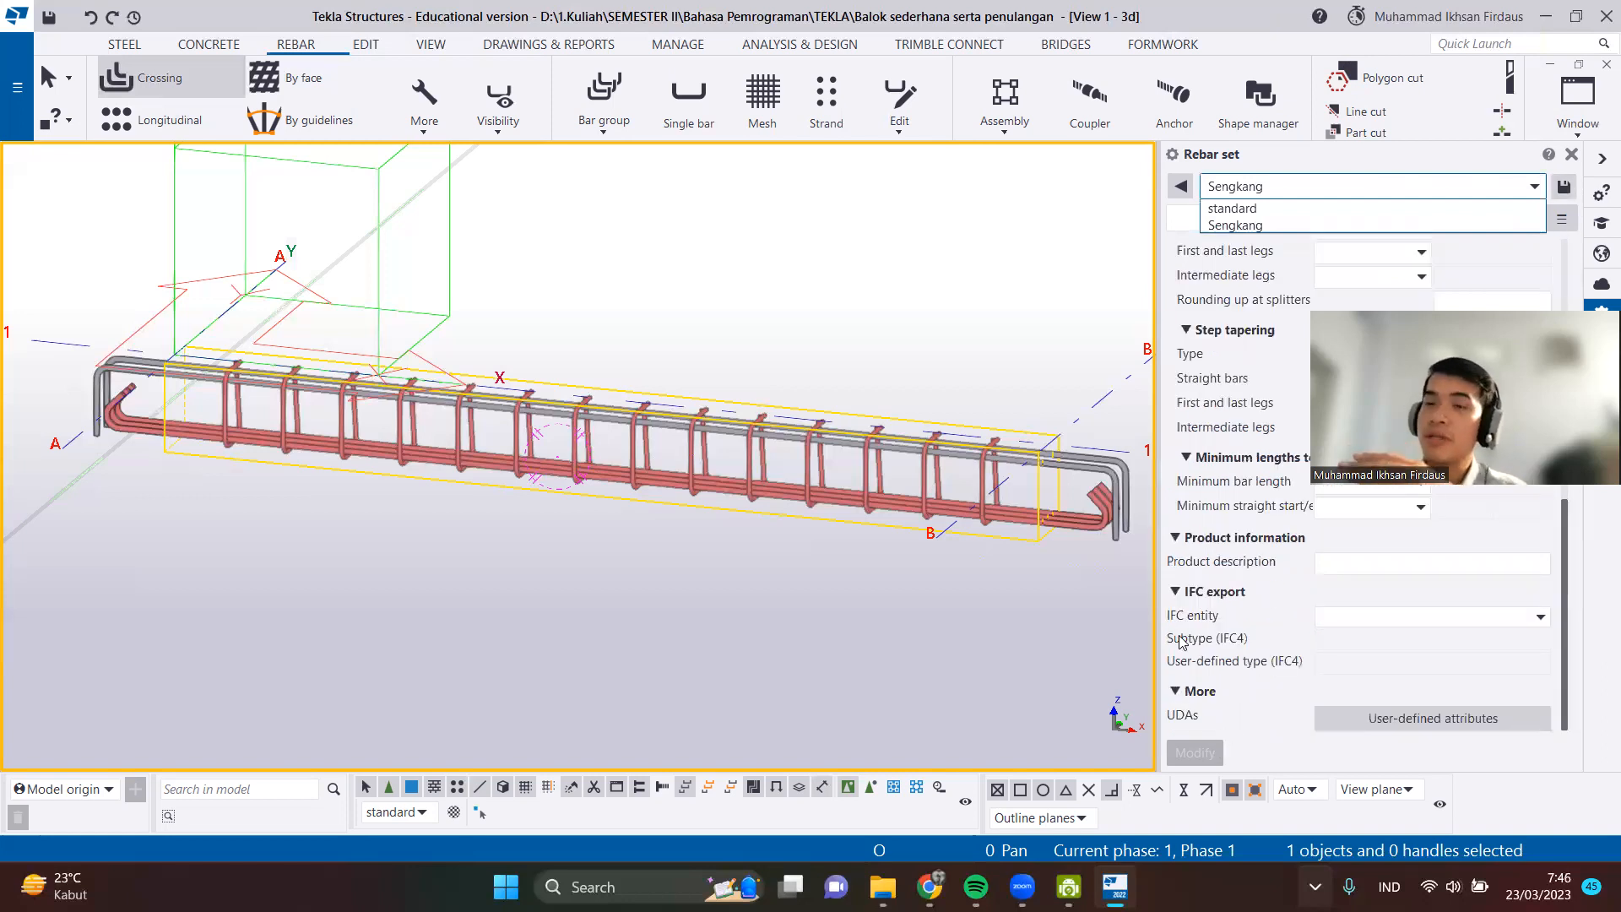
pyautogui.scroll(2, 1055, 561)
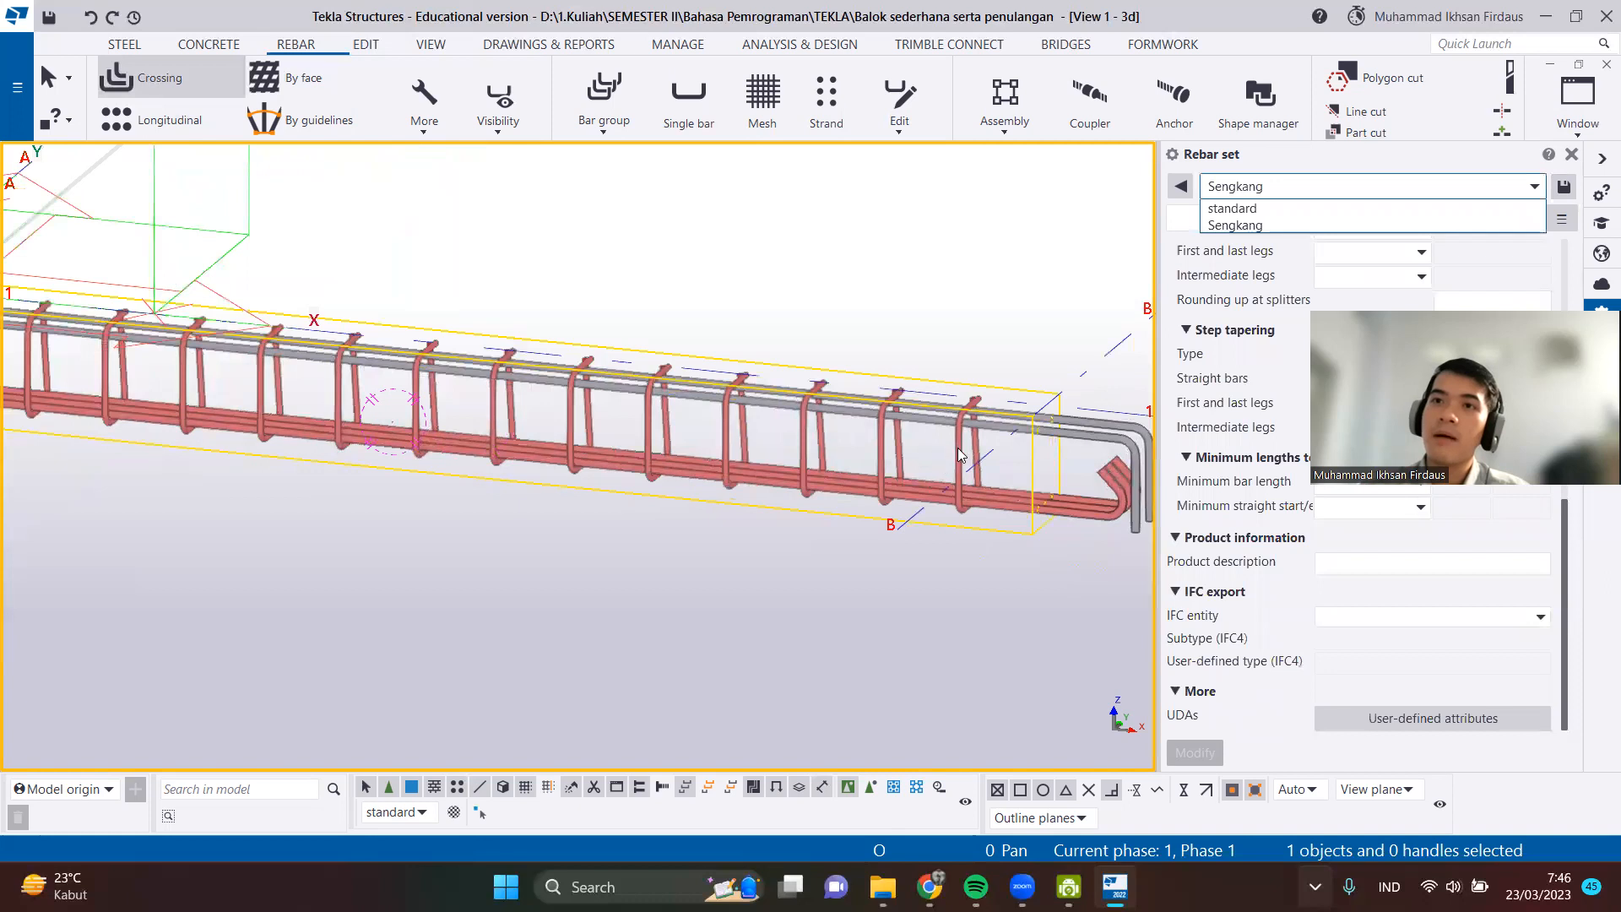
pyautogui.scroll(9, 1216, 604)
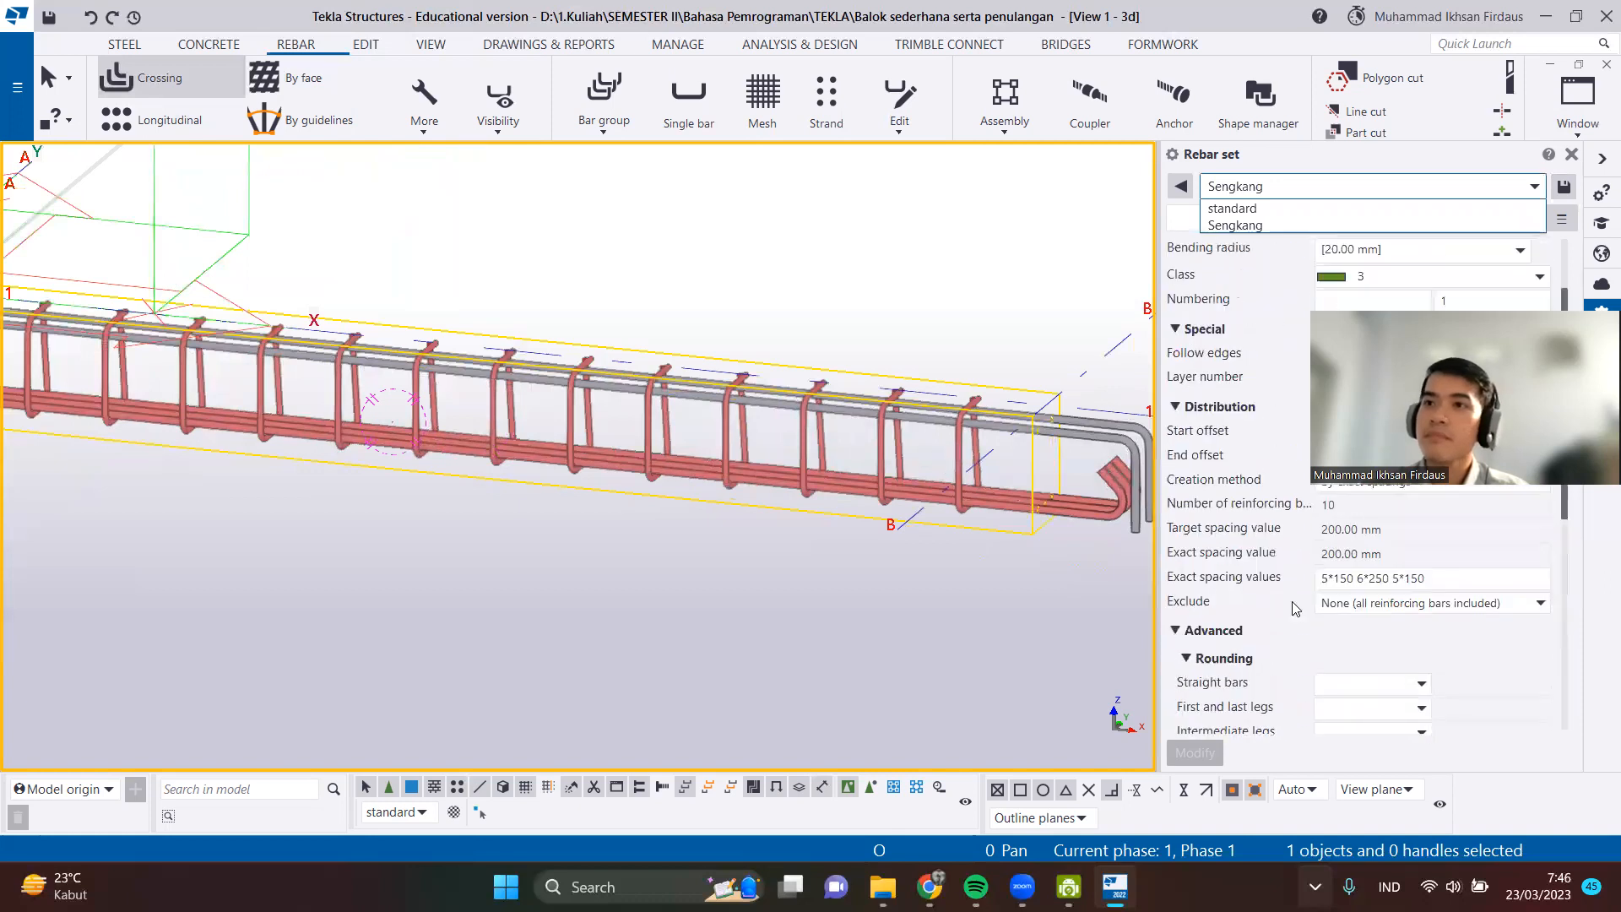
pyautogui.scroll(2, 1296, 608)
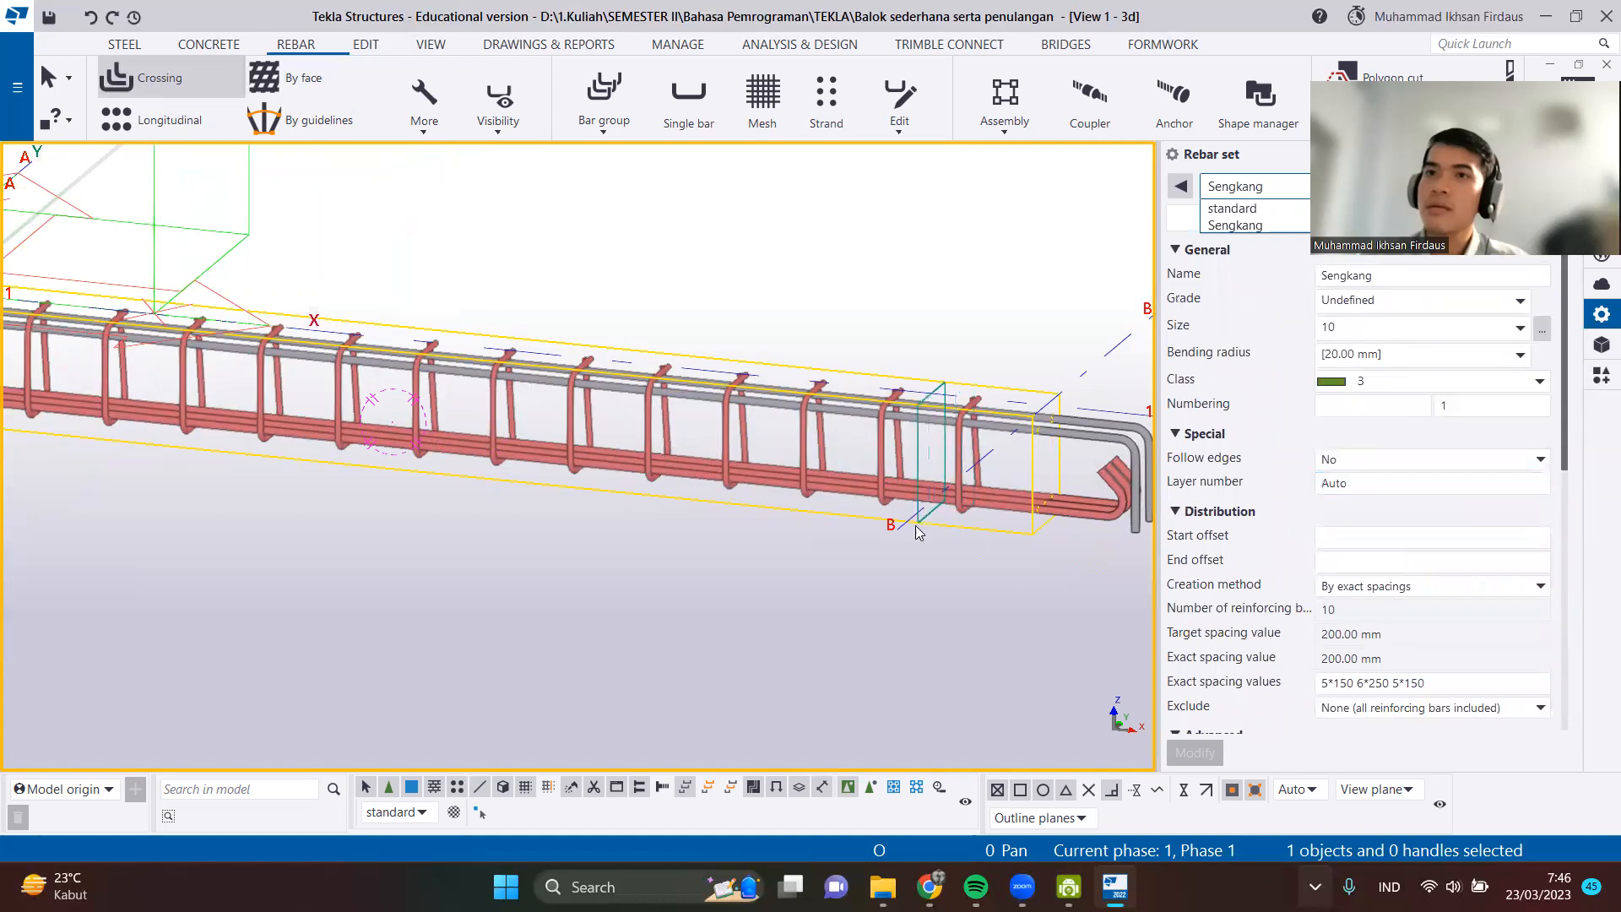
pyautogui.click(937, 471)
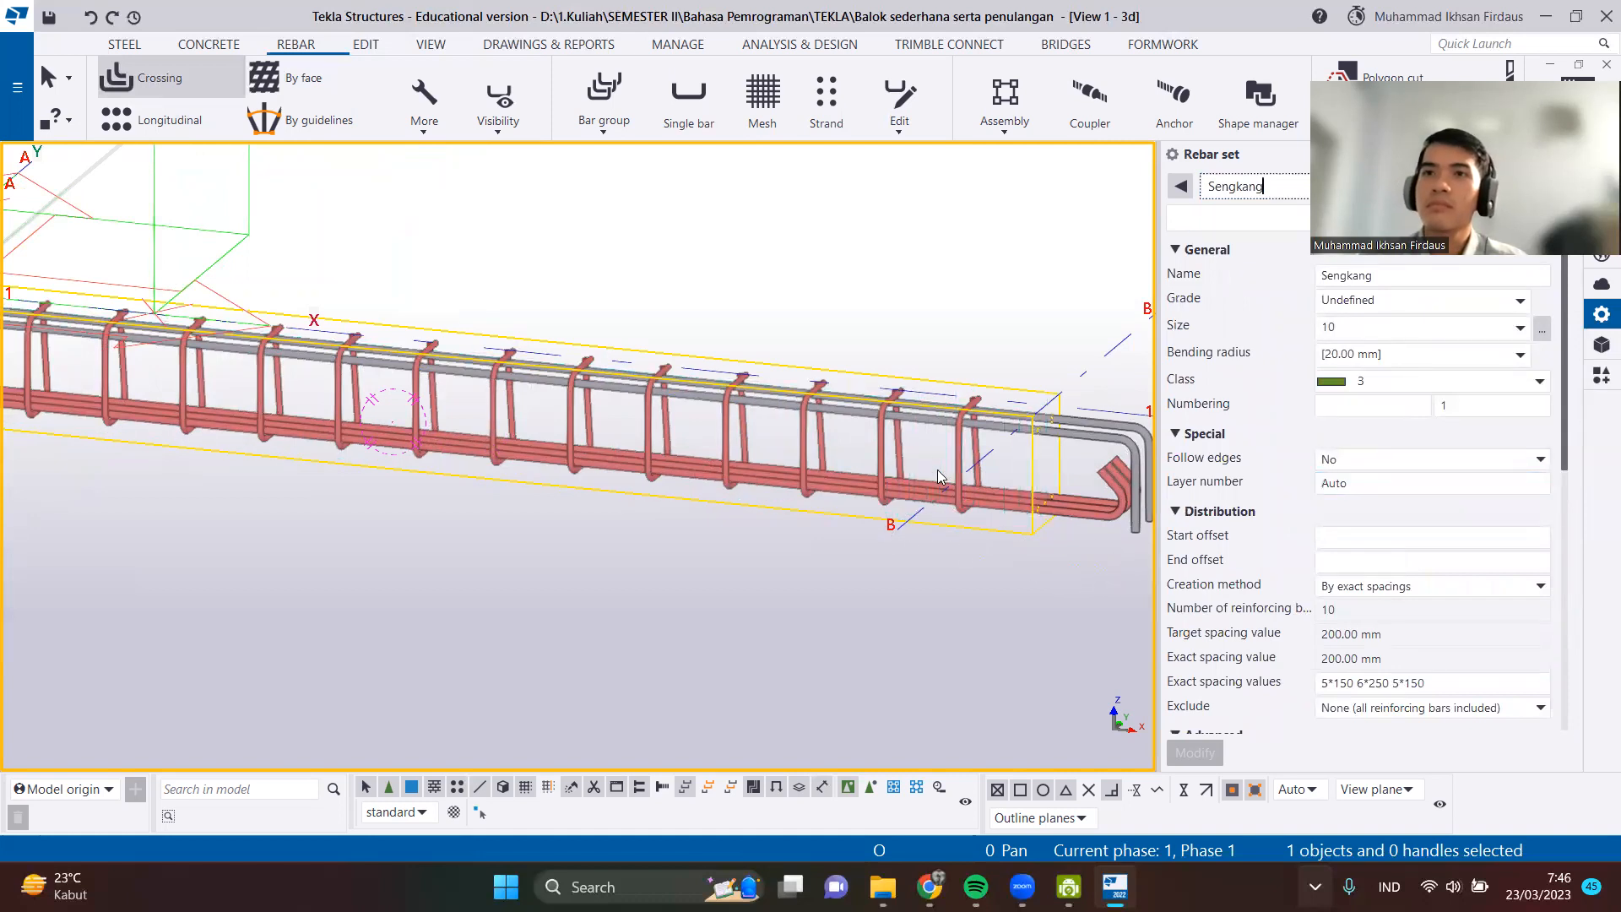
pyautogui.click(958, 462)
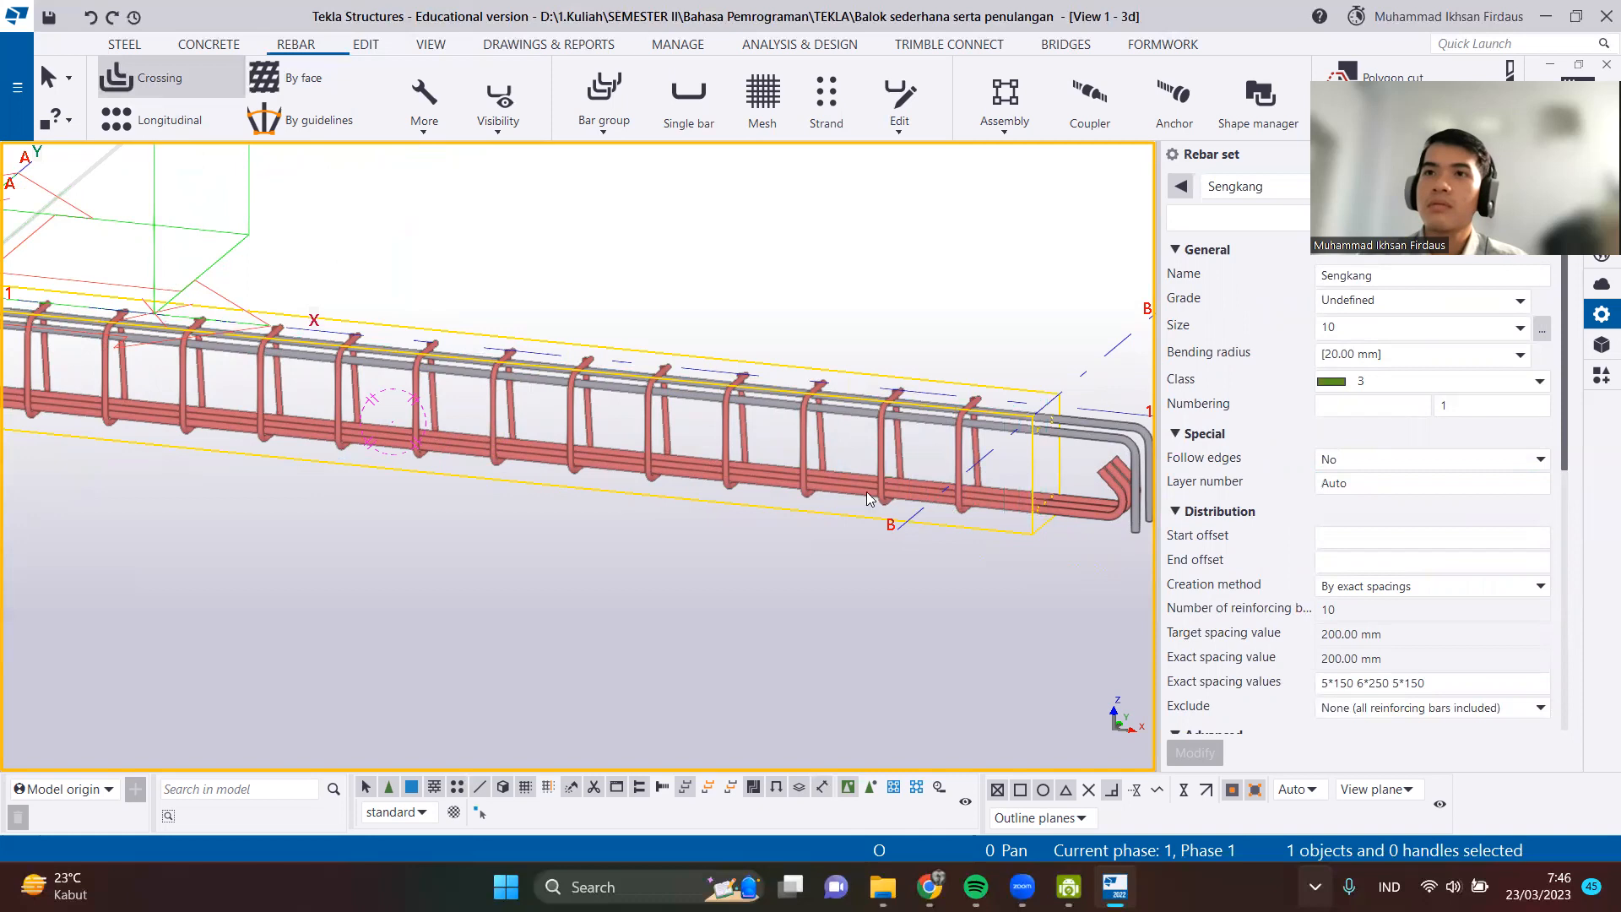
pyautogui.scroll(-10, 1264, 539)
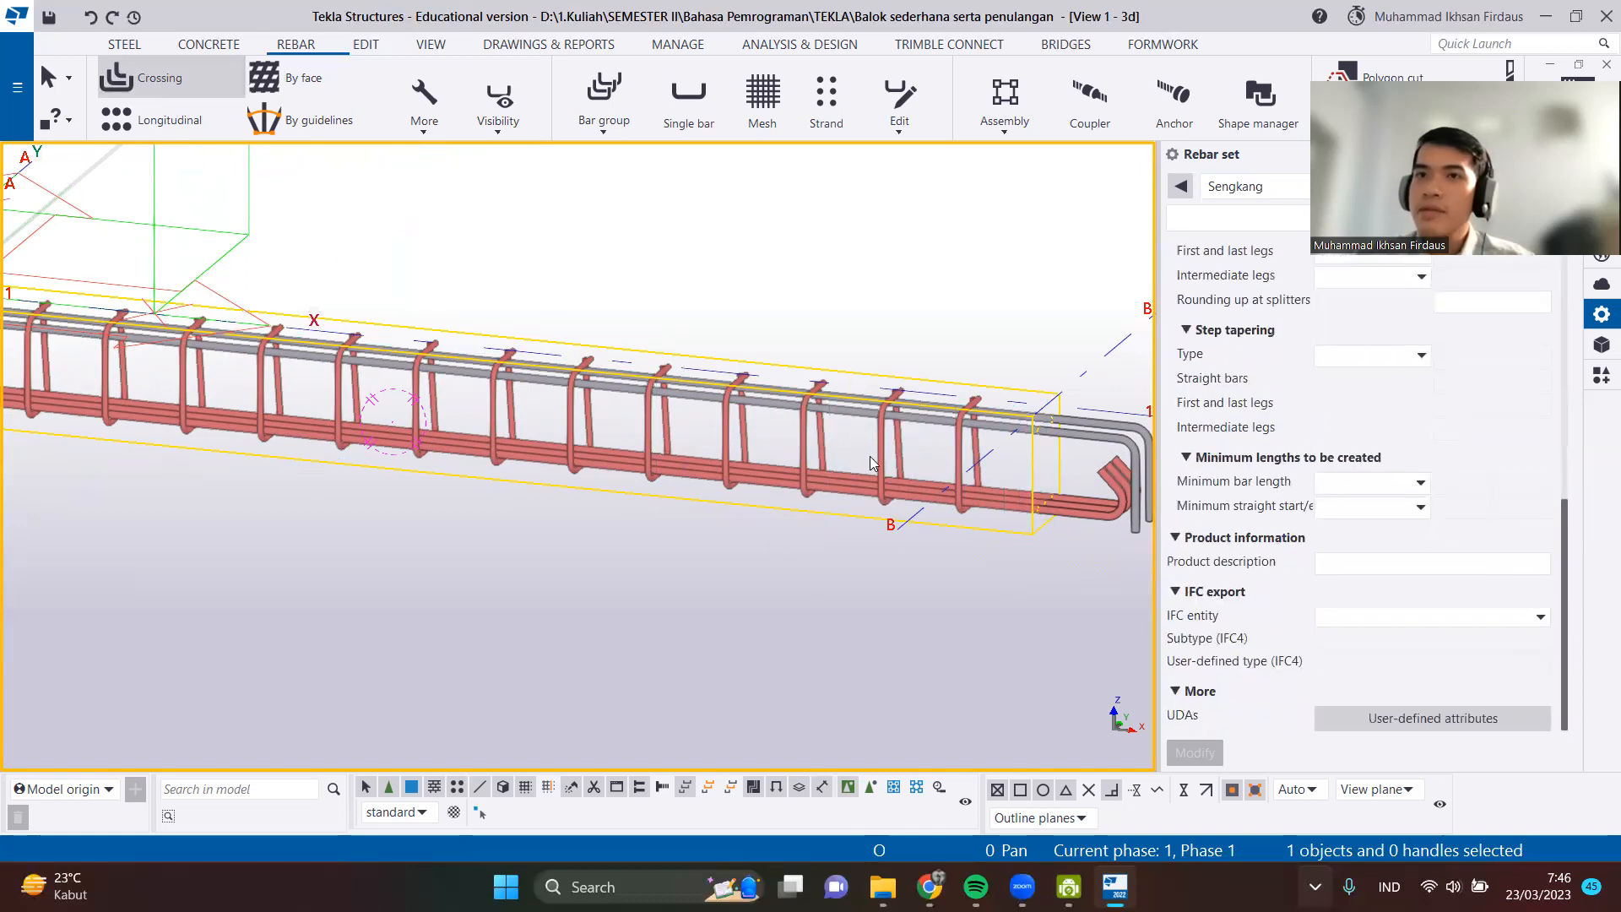
pyautogui.click(856, 517)
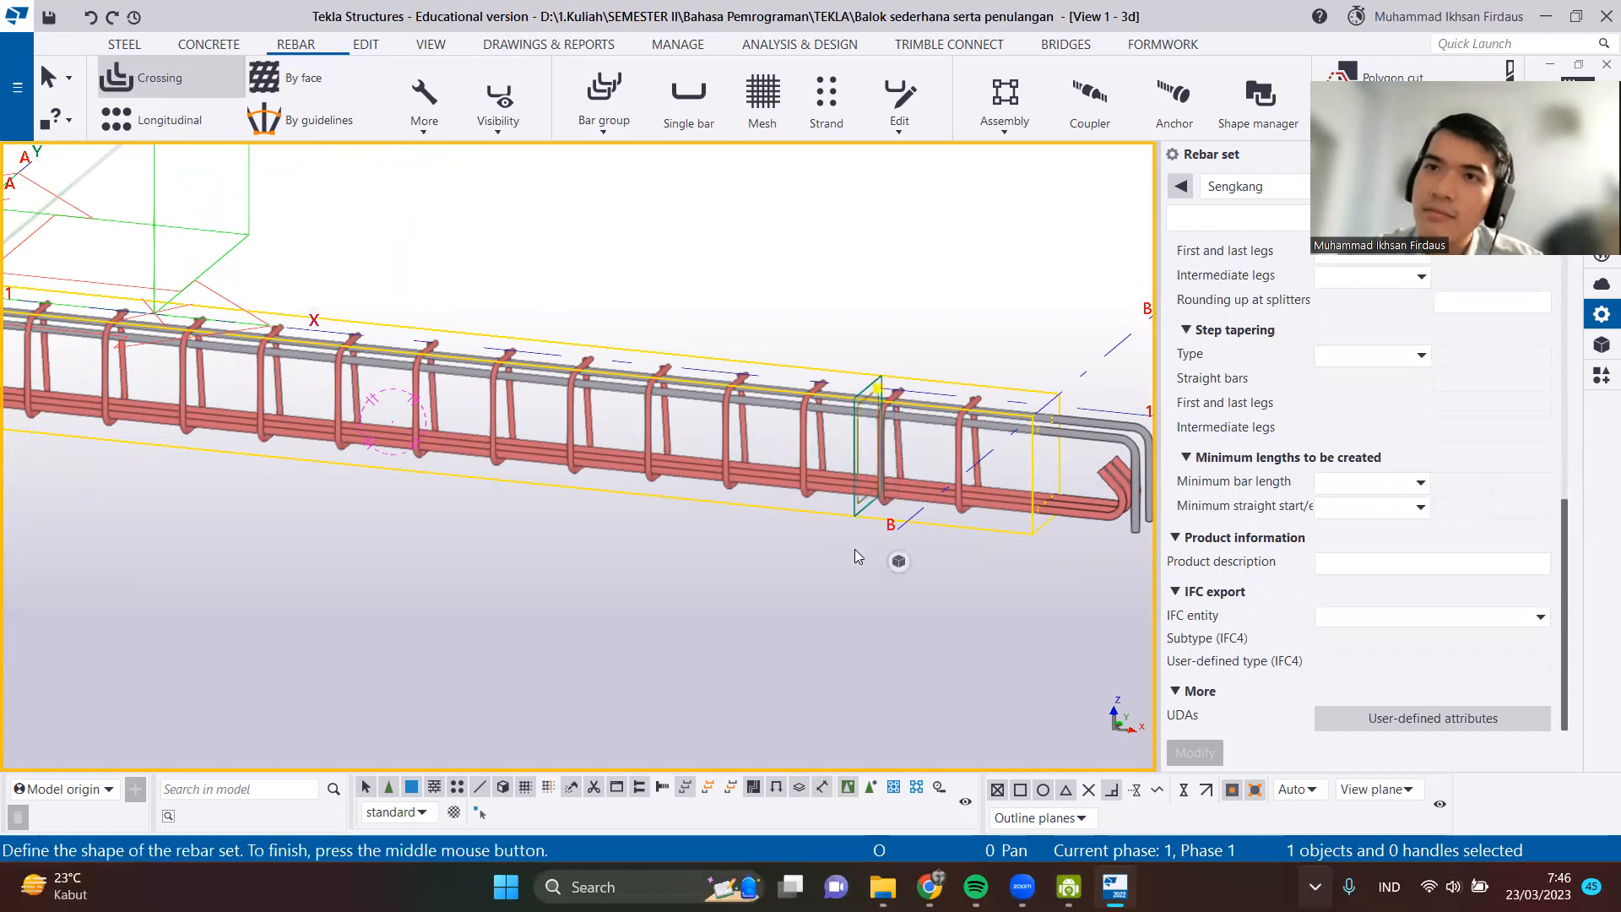
pyautogui.middleClick(880, 561)
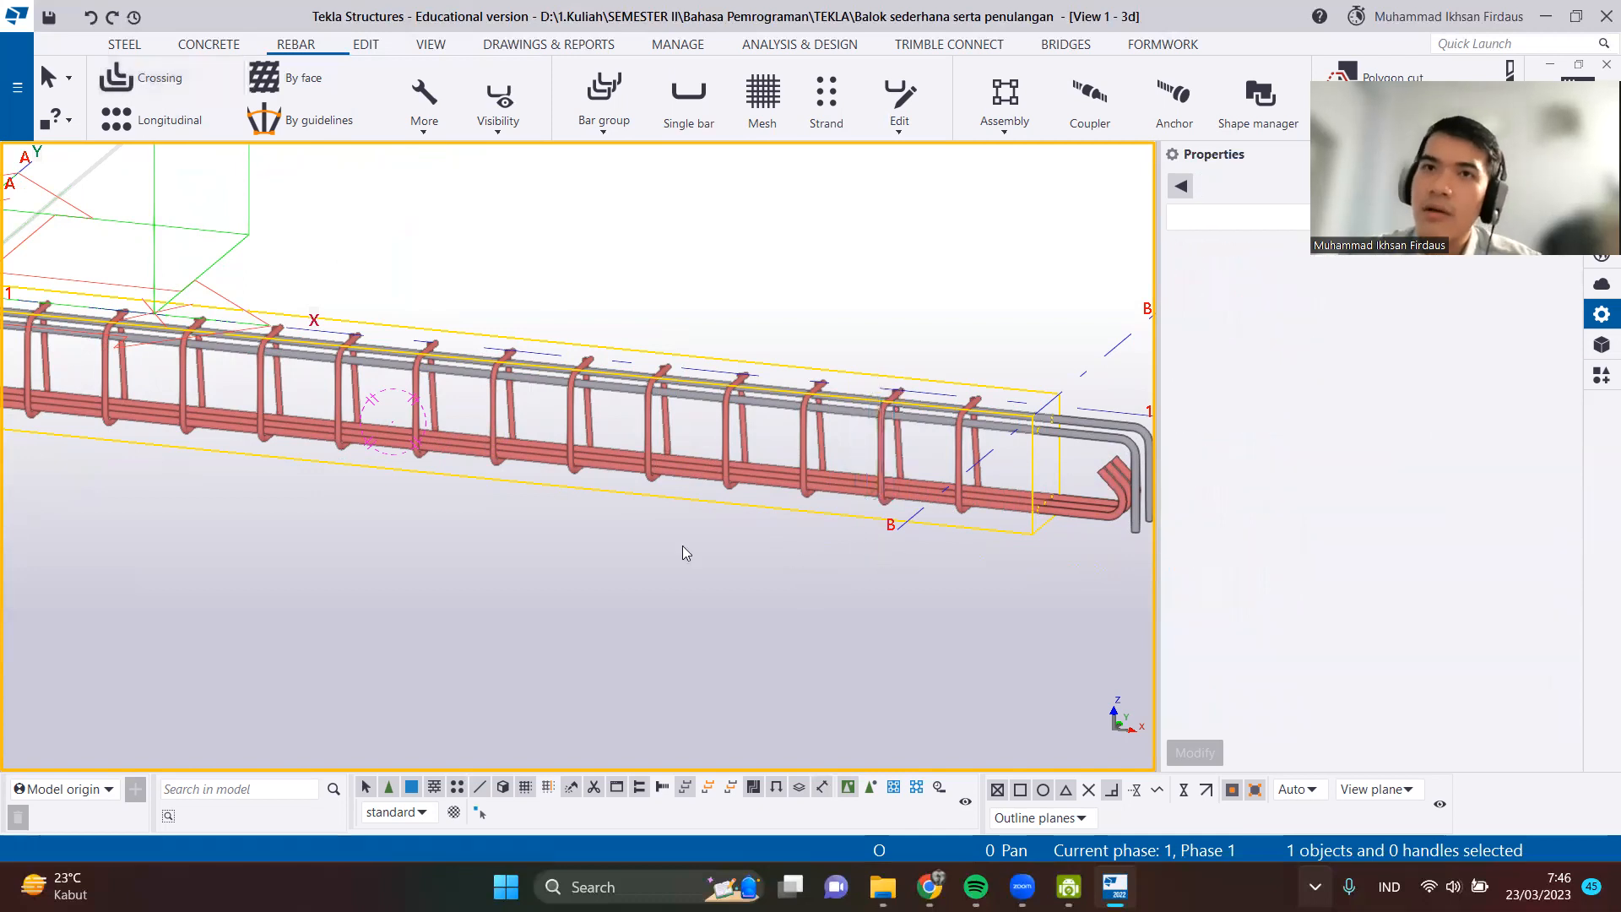
# Select the stirrup rebar set already placed along the beam and name it Sengkang.
pyautogui.click(572, 435)
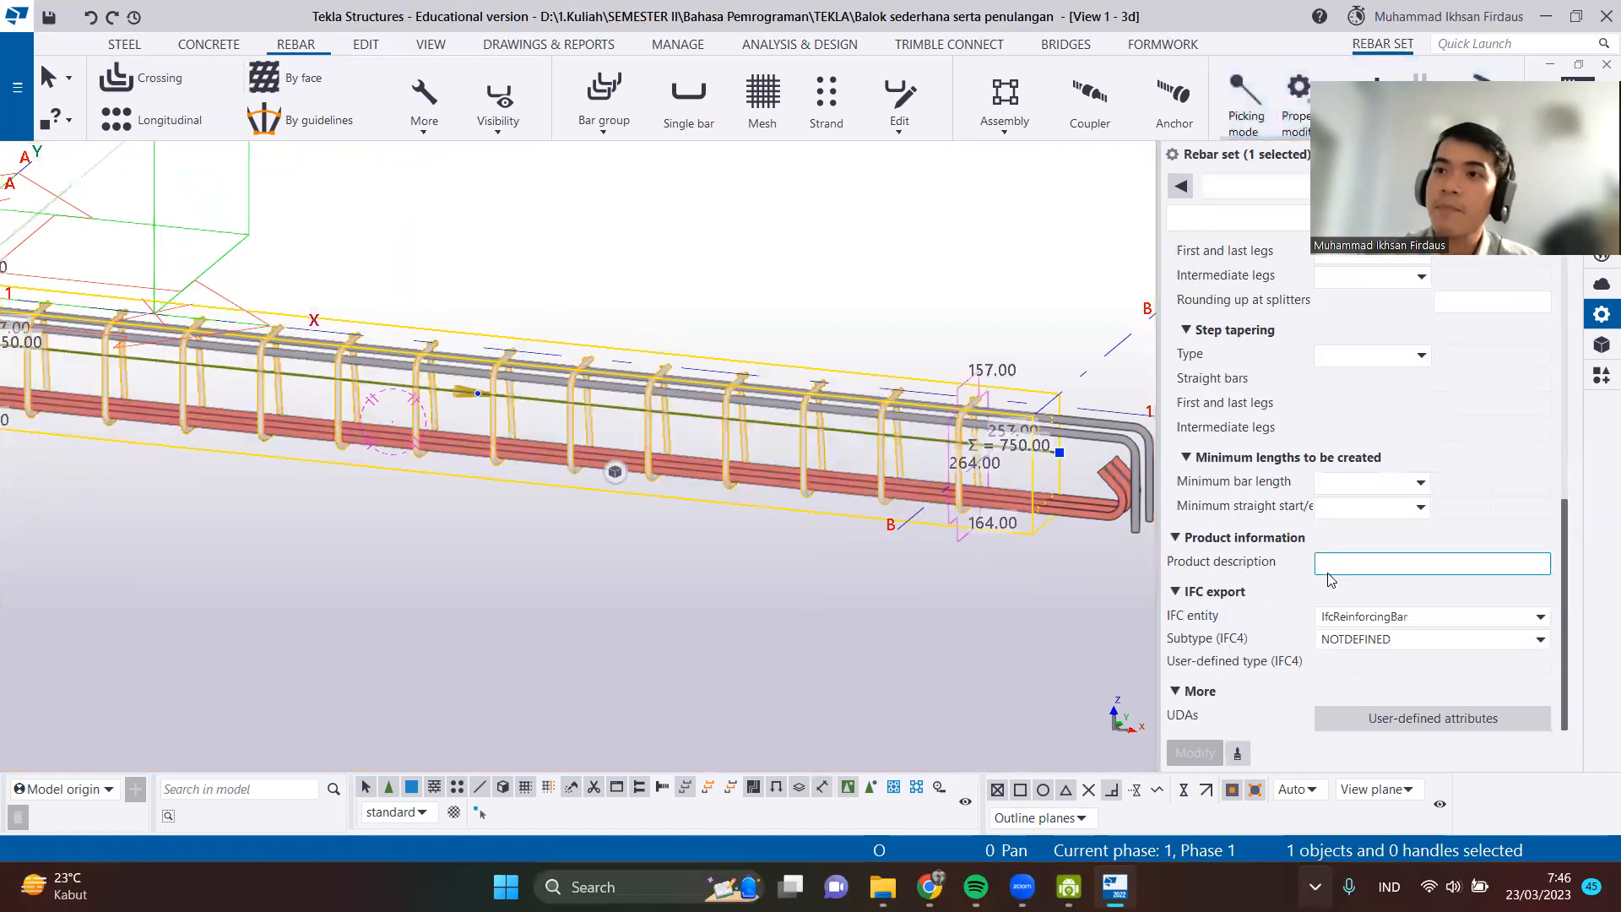
pyautogui.scroll(10, 1278, 538)
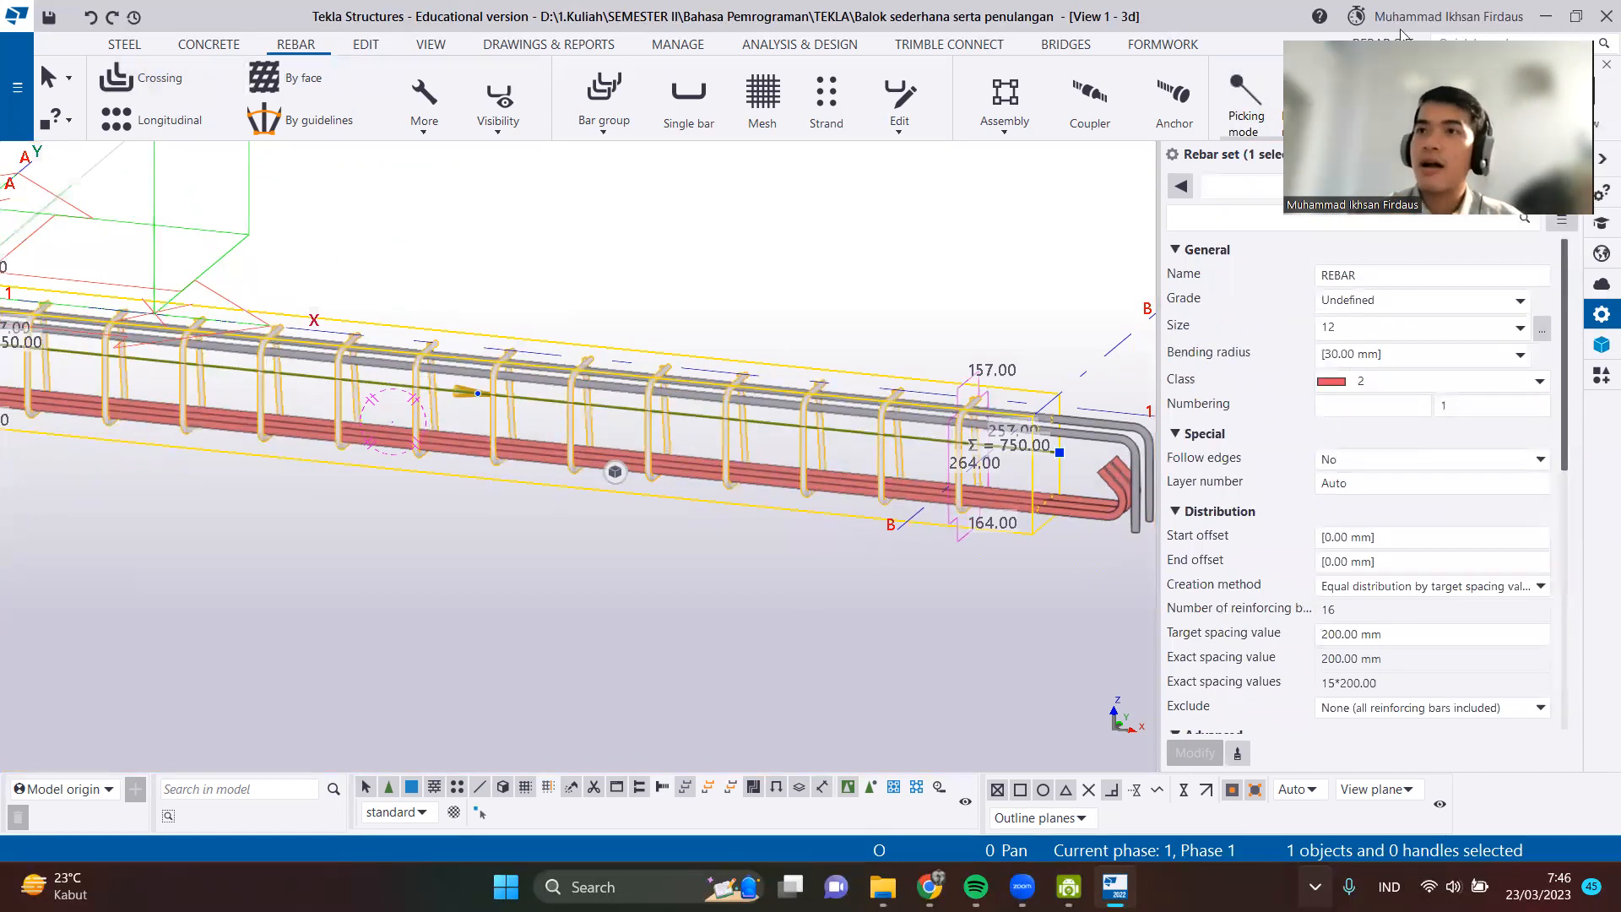
pyautogui.click(1427, 276)
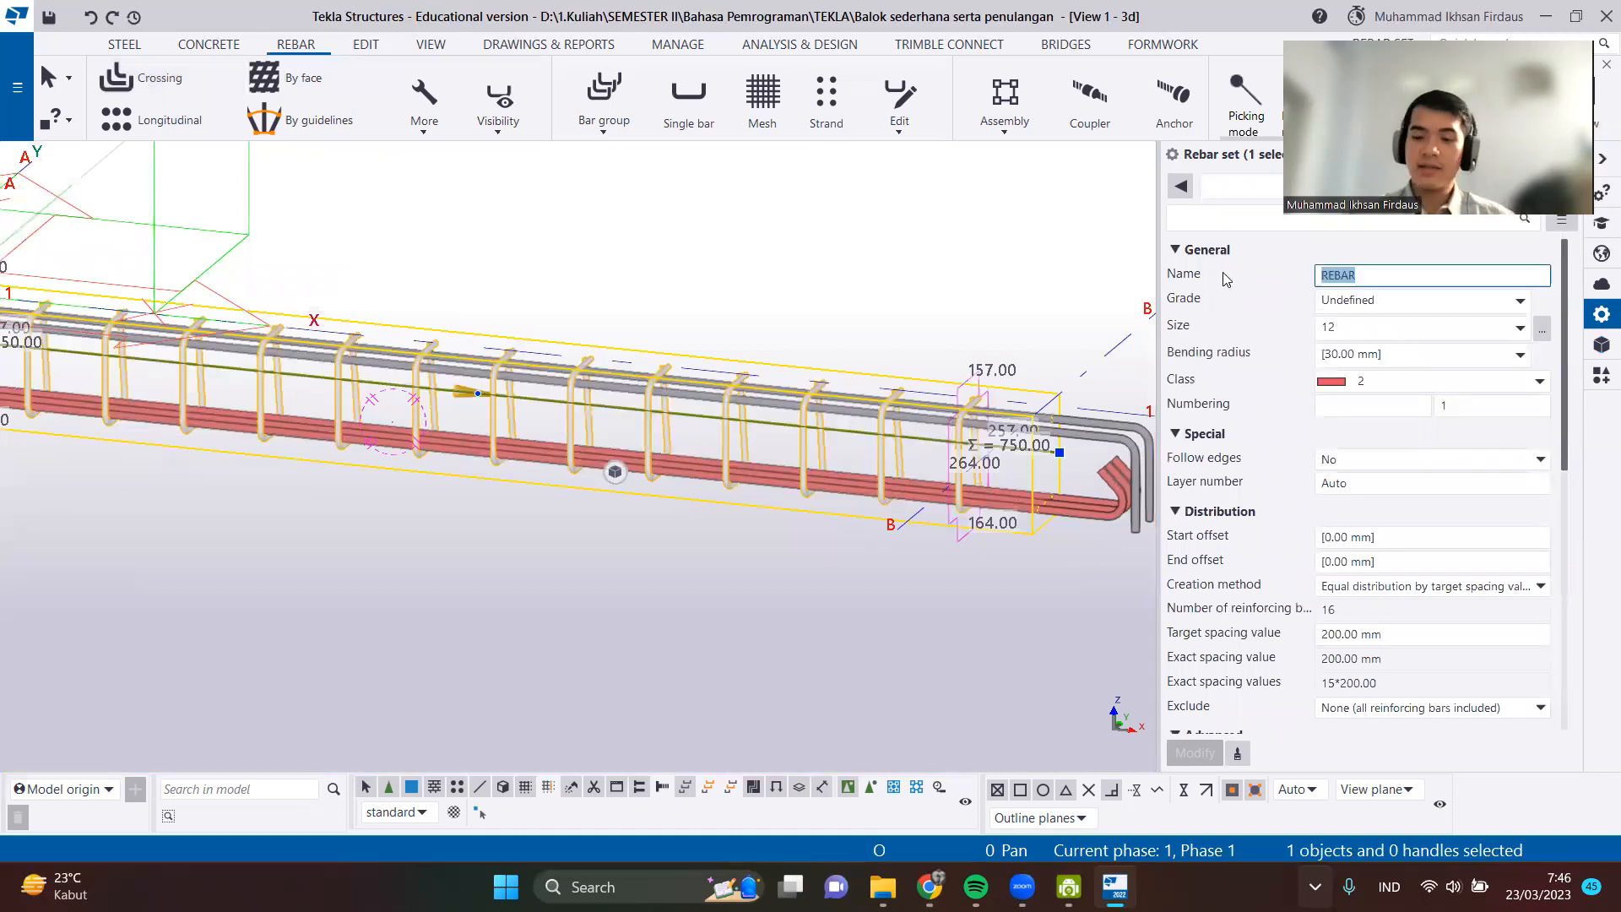
pyautogui.write('Sengkang')
# Set the stirrup rebar set's bar size to 10 and its class to 3.
pyautogui.click(1374, 302)
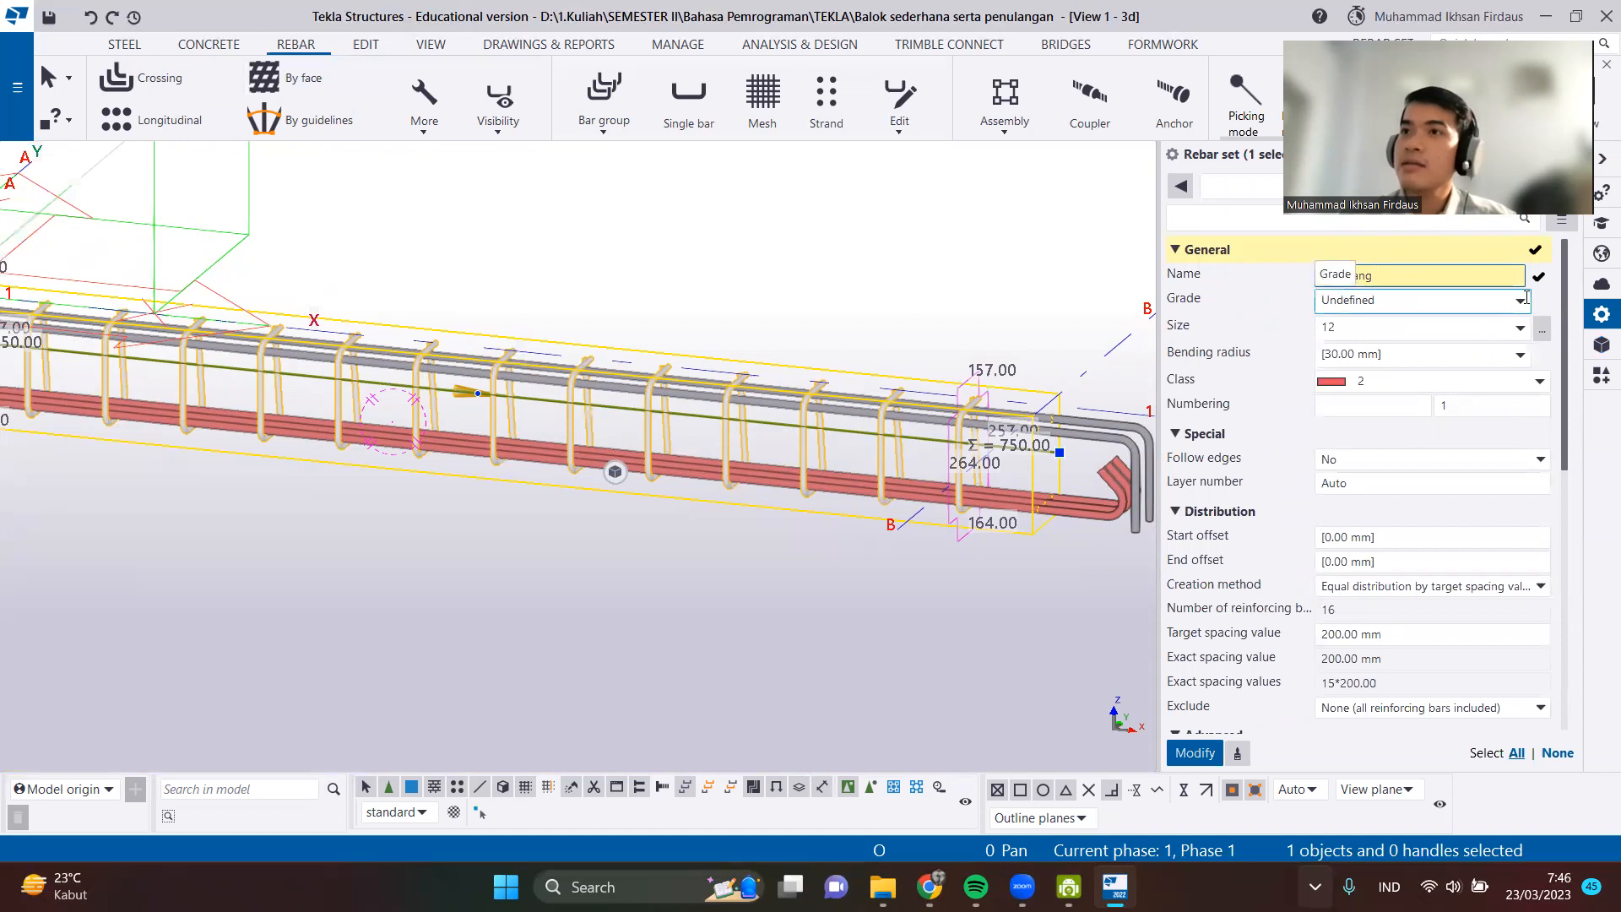
pyautogui.click(1520, 327)
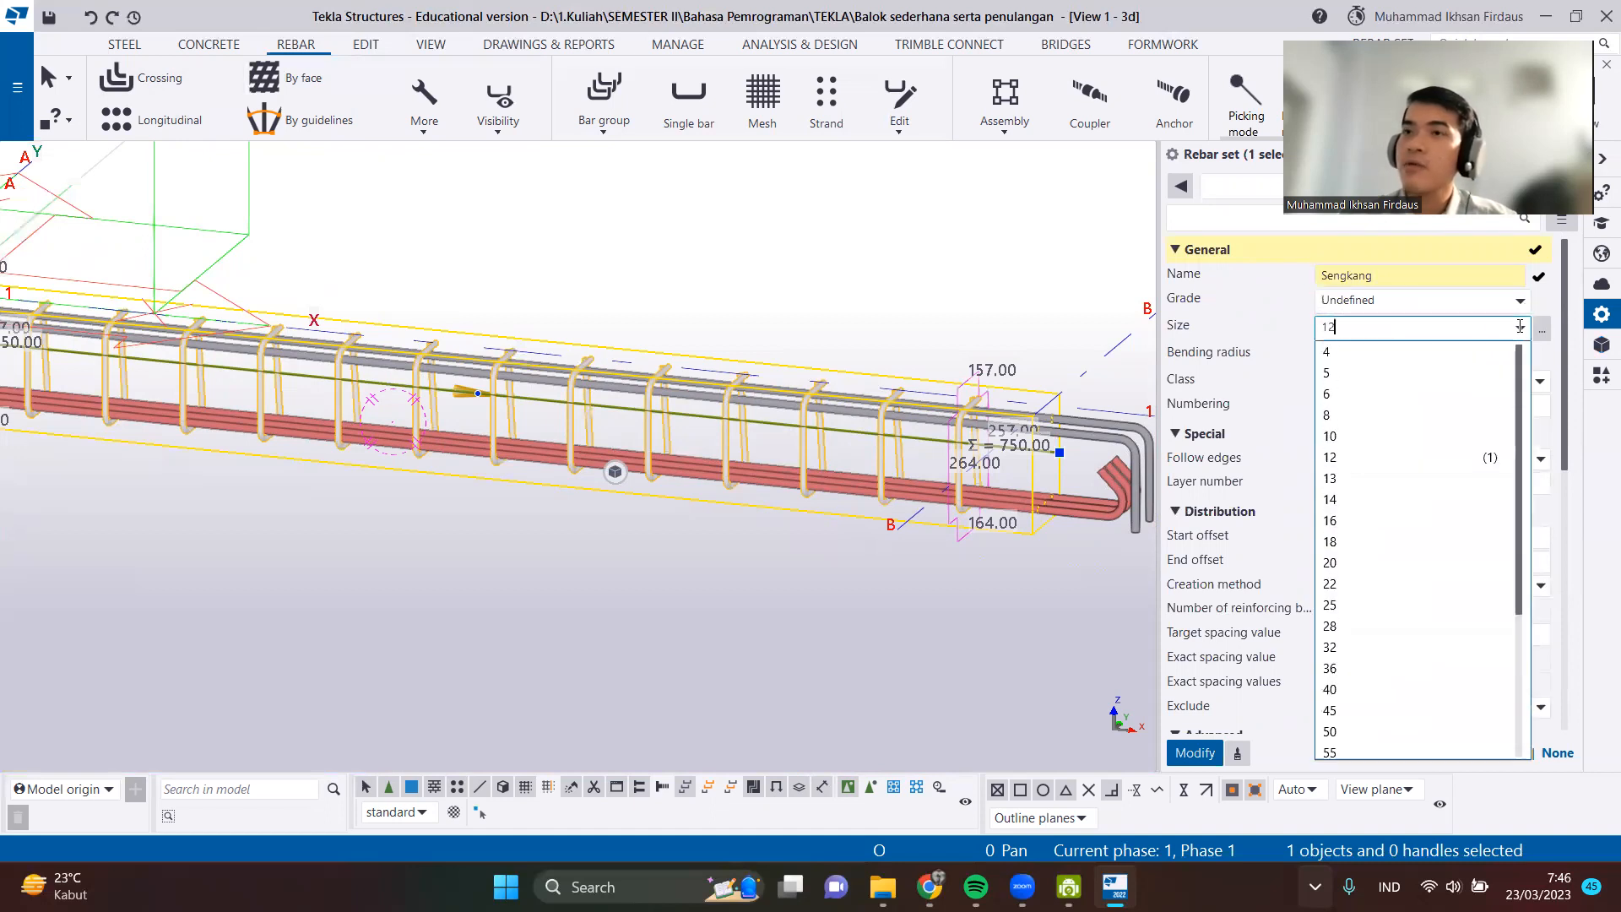
pyautogui.click(1422, 434)
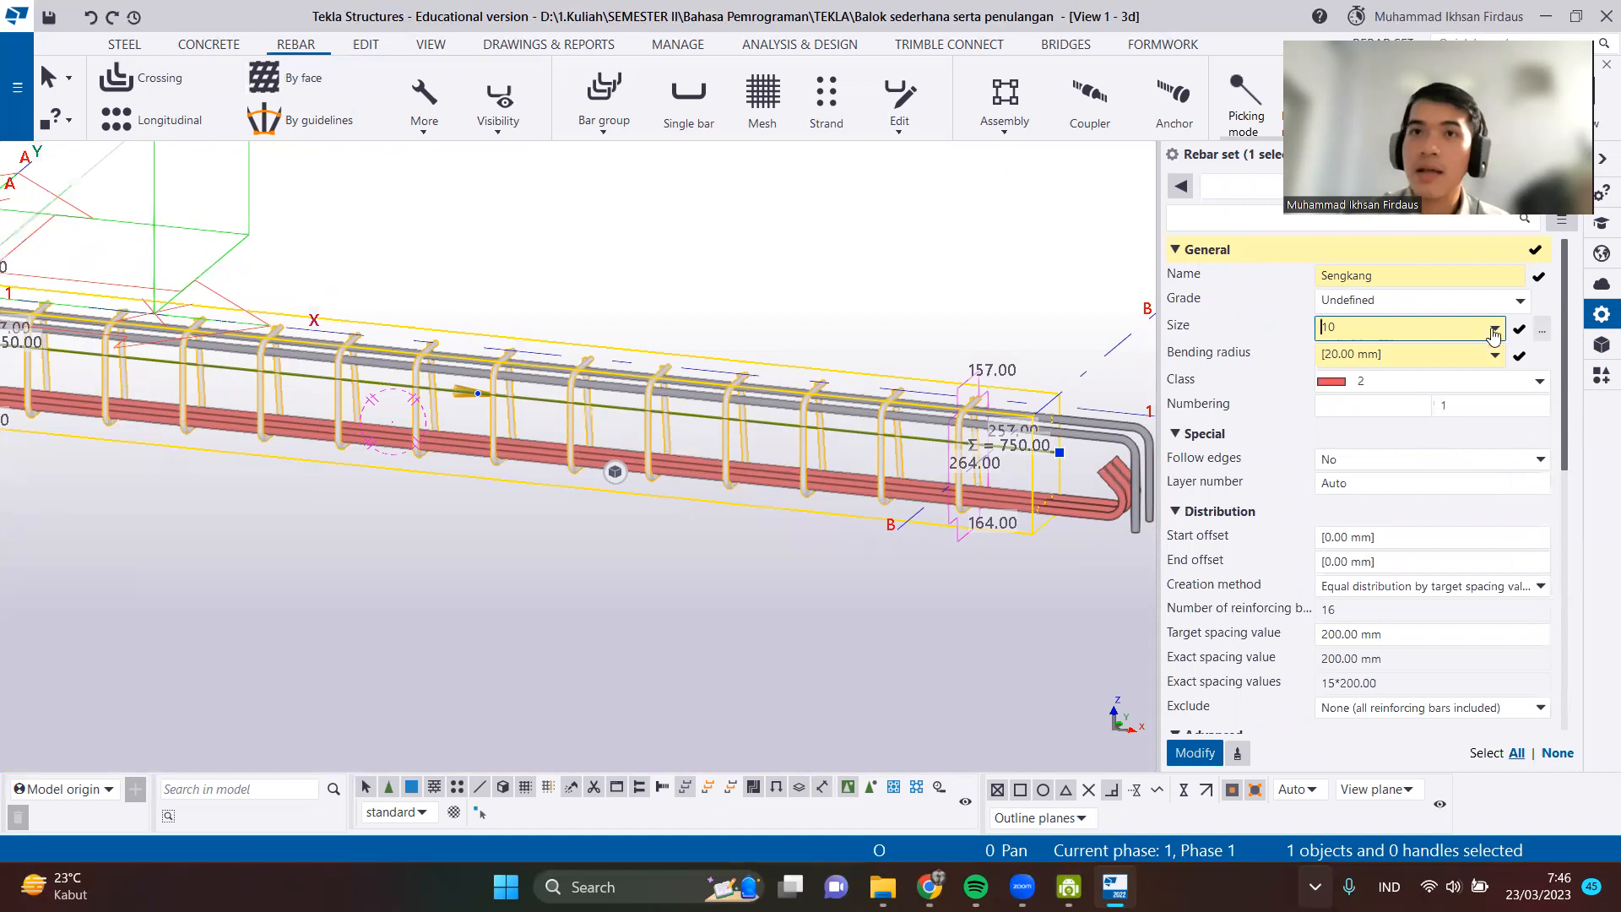
pyautogui.click(1541, 329)
pyautogui.click(1068, 823)
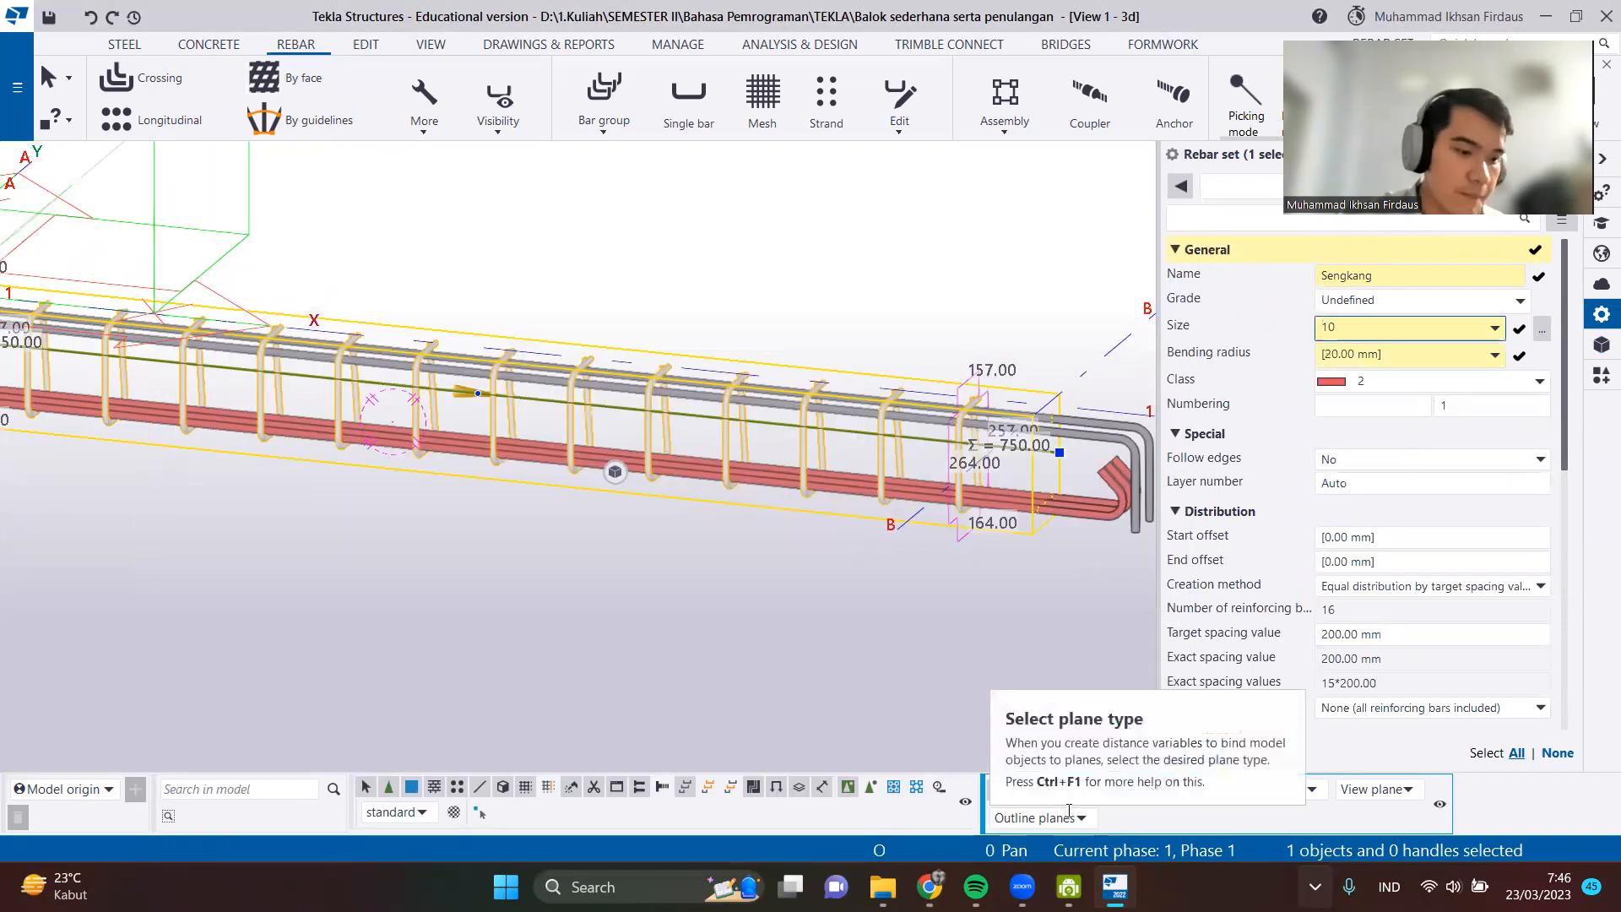
pyautogui.click(1452, 381)
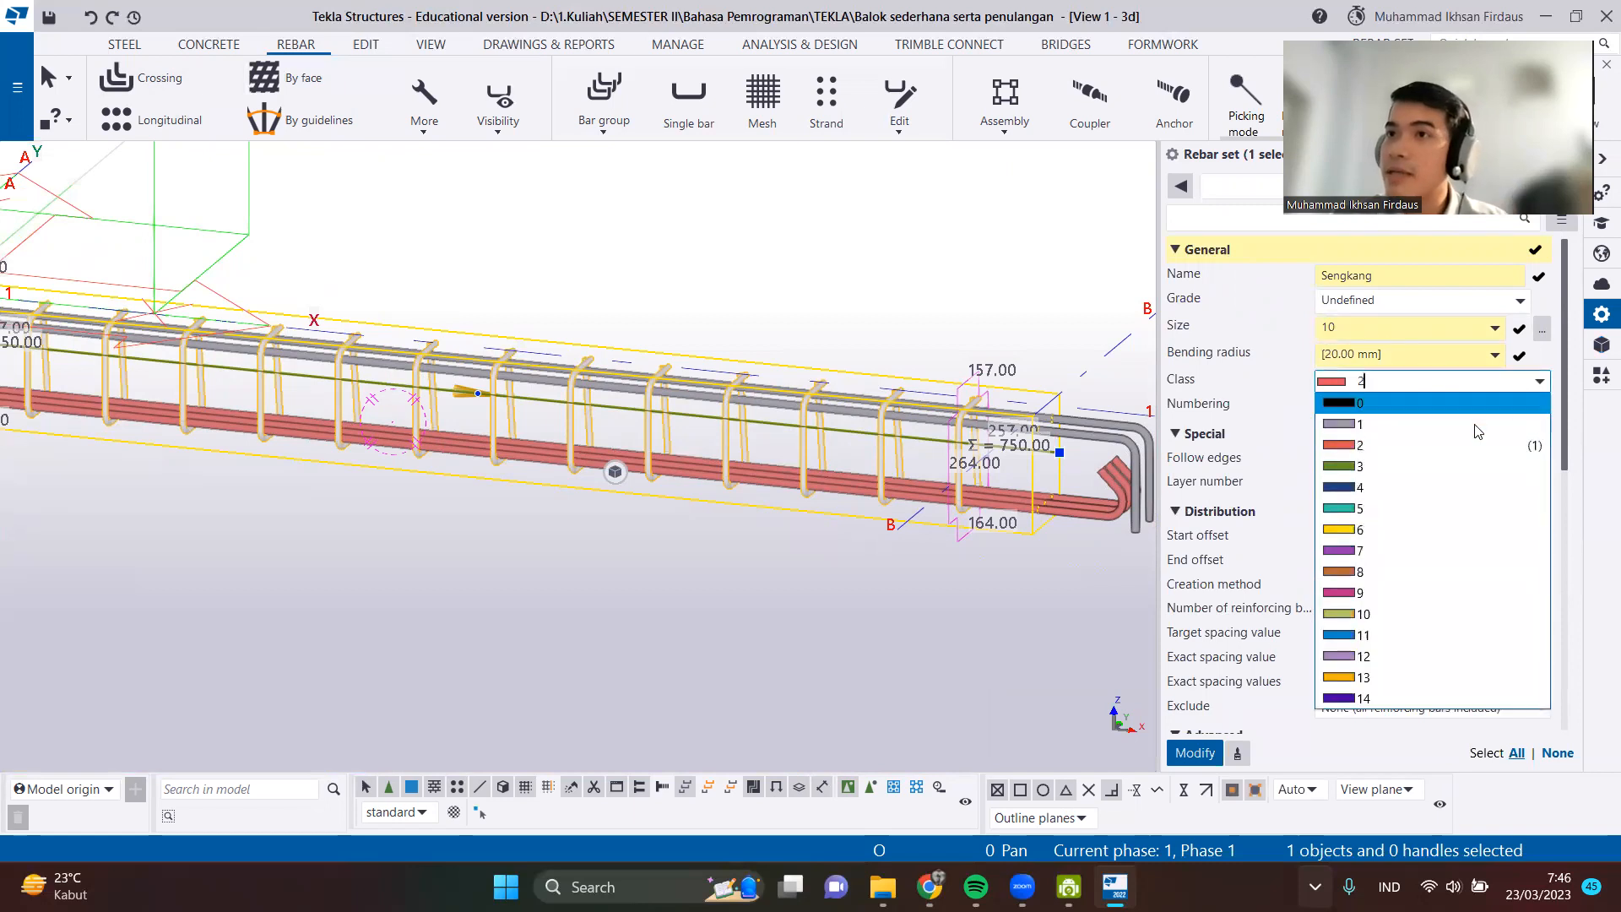
pyautogui.click(1388, 463)
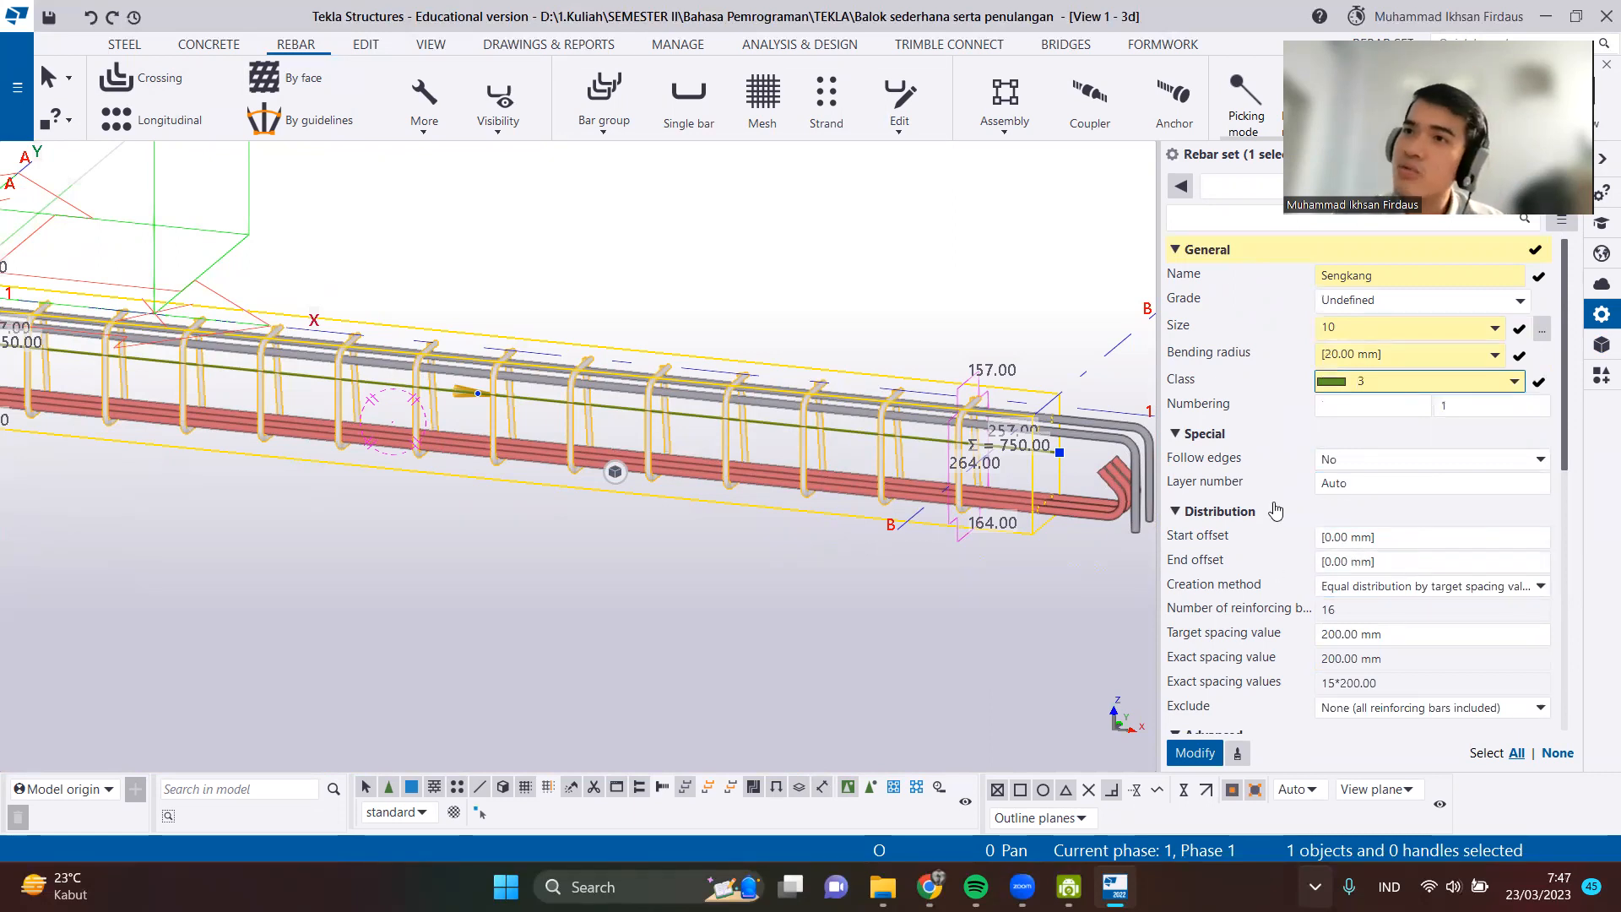
# Distribute the stirrups by exact spacings, using the spacing values 5*150 6*250 5*150.
pyautogui.click(1379, 589)
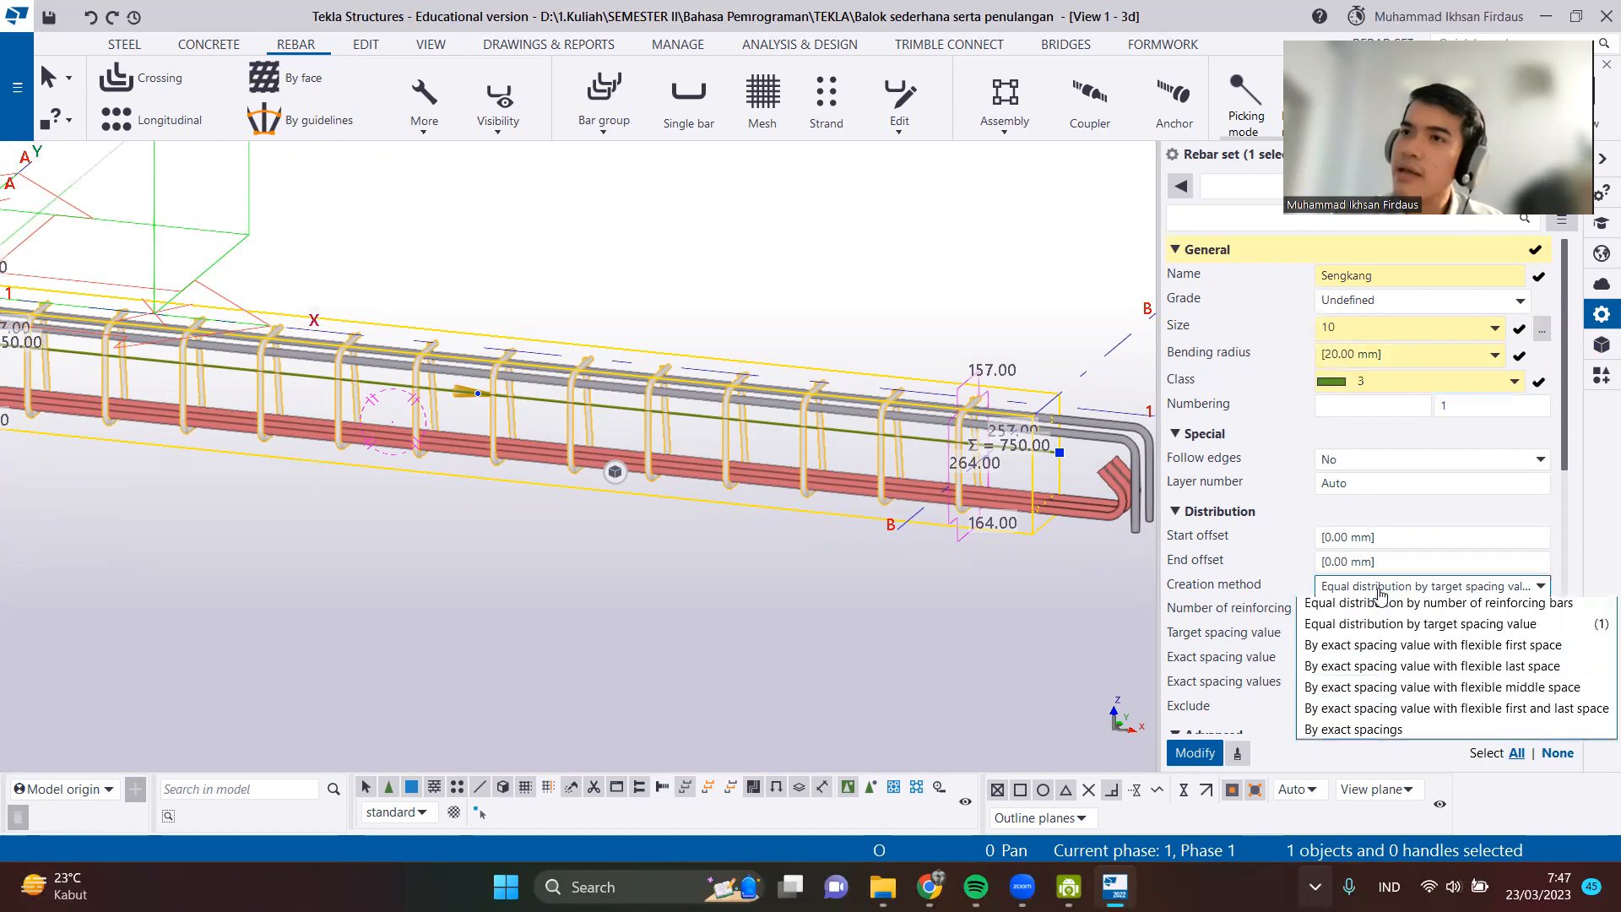
pyautogui.click(1359, 729)
pyautogui.scroll(-1, 1374, 632)
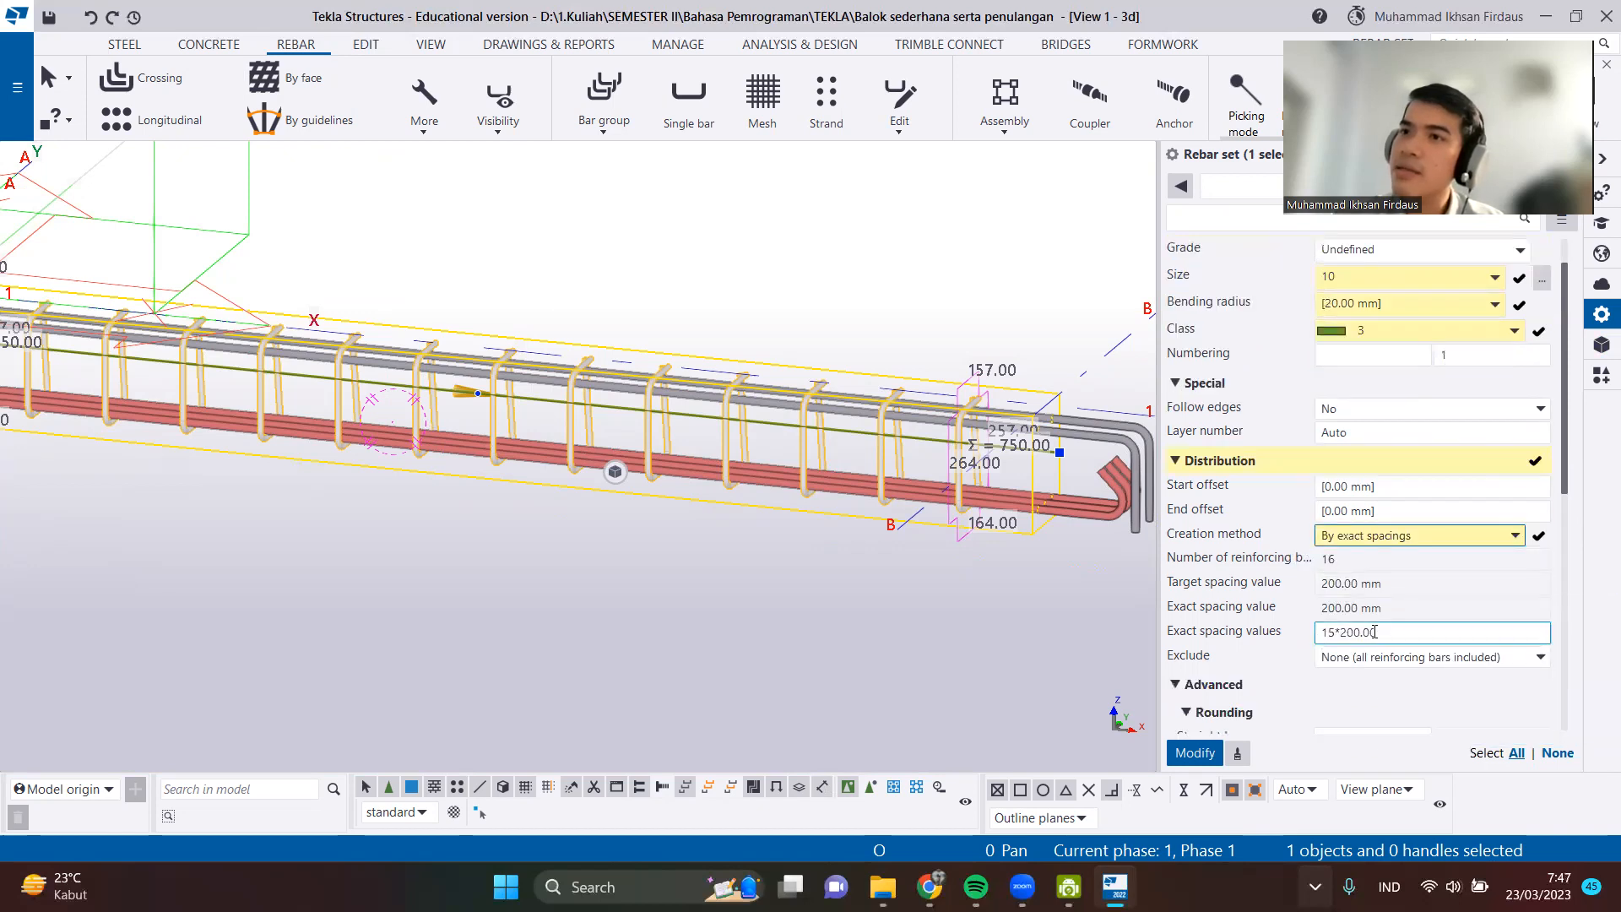
pyautogui.moveTo(1395, 632); pyautogui.dragTo(1348, 633)
pyautogui.hotkey('shift', 'Home')
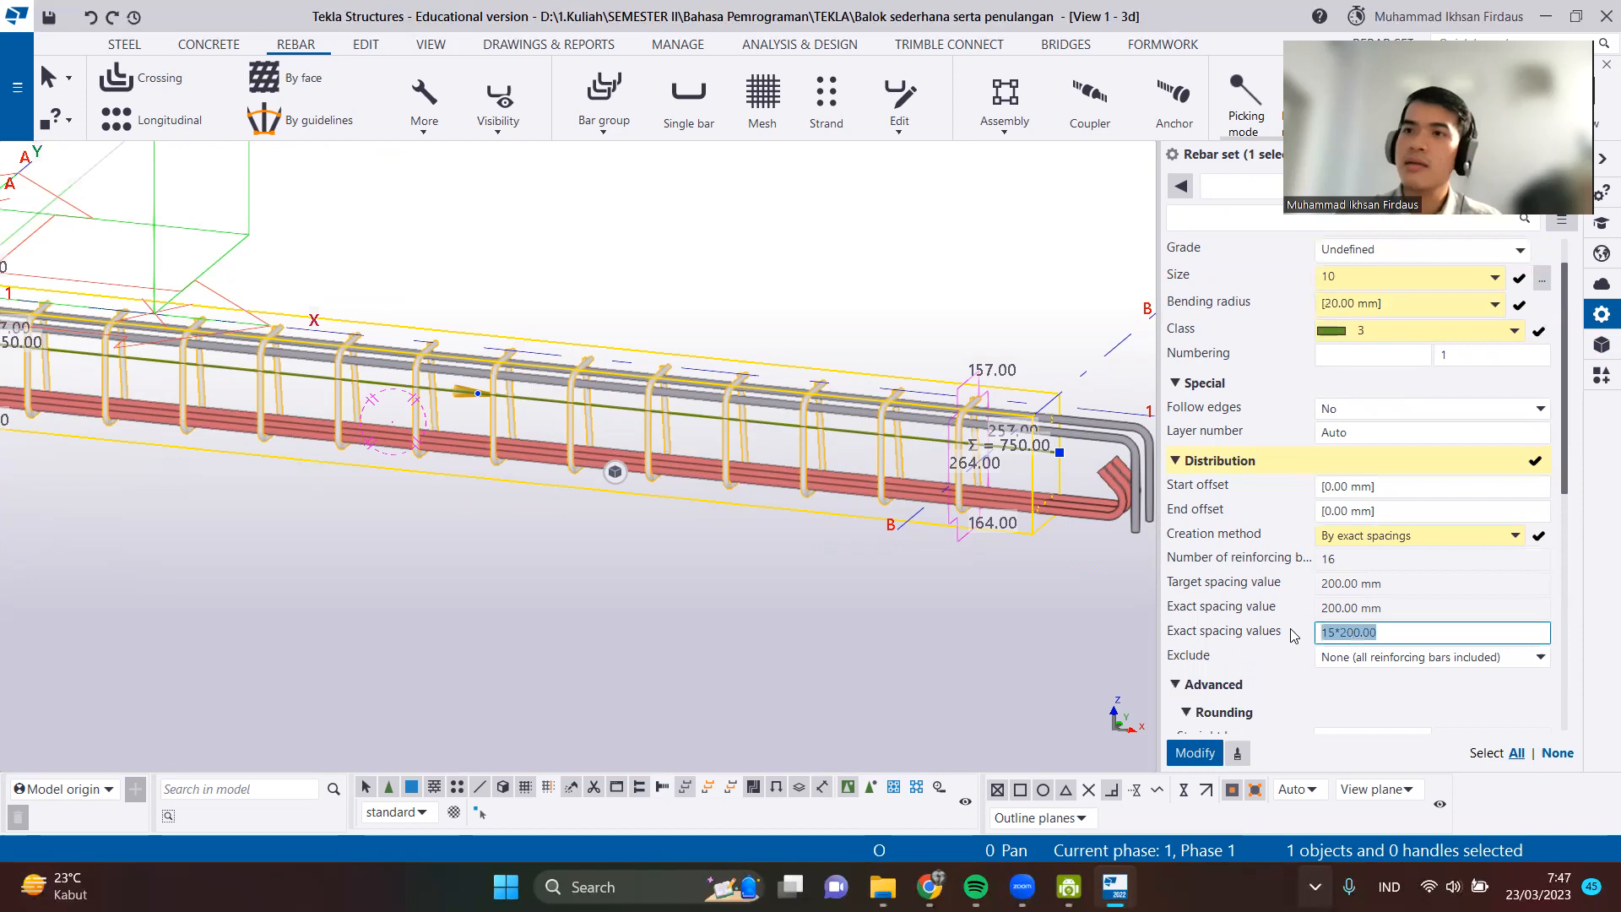
pyautogui.write('5*')
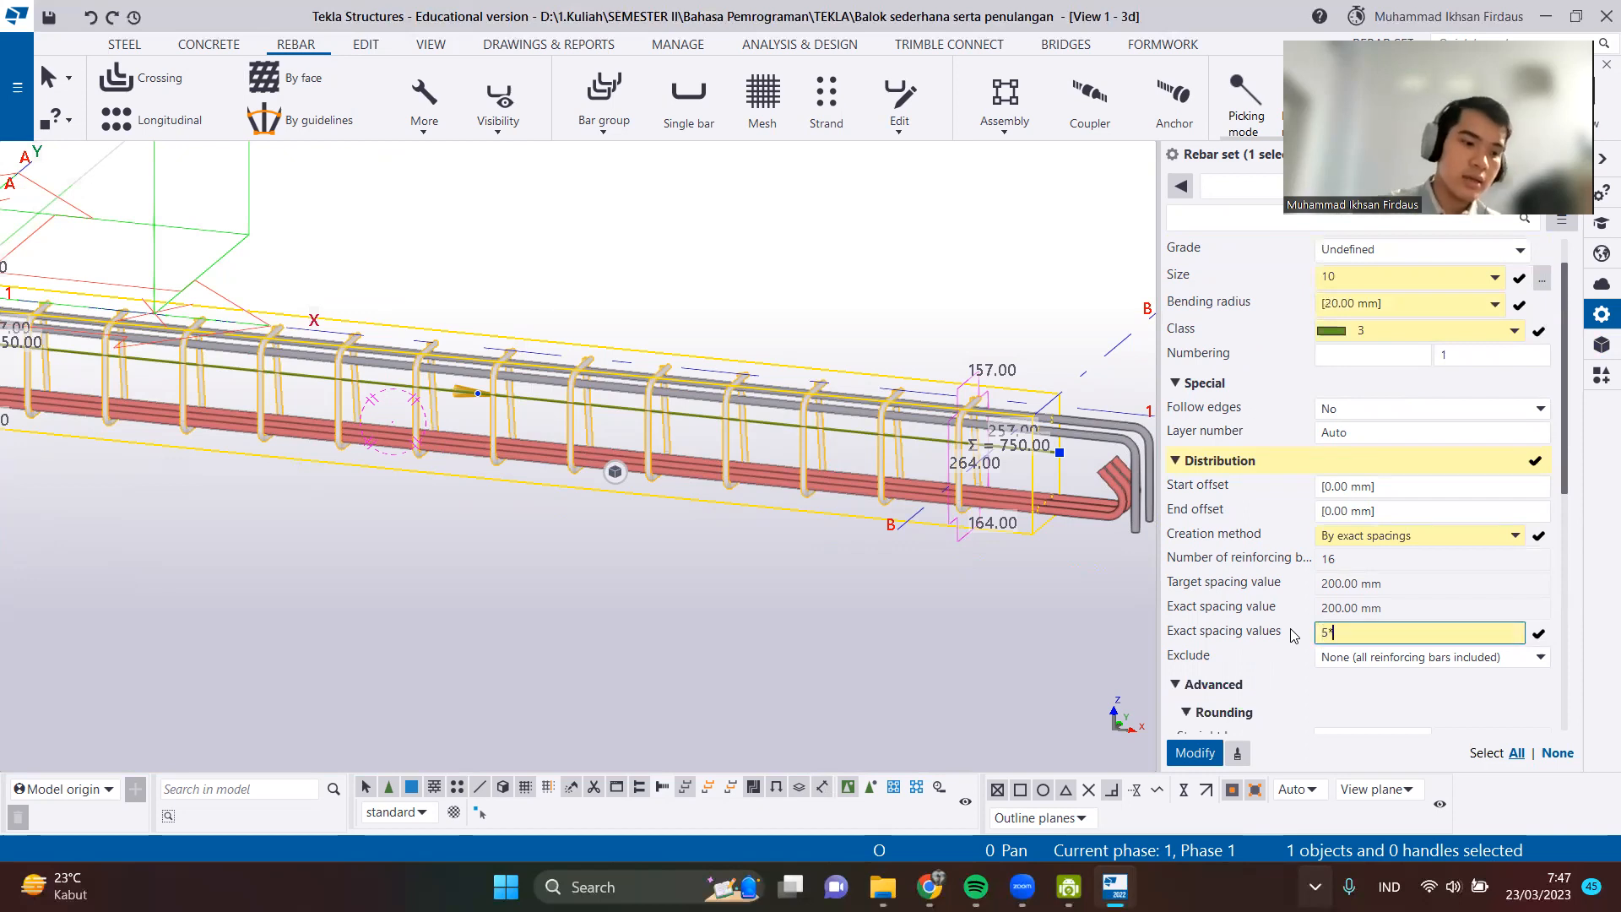
pyautogui.write('150 6')
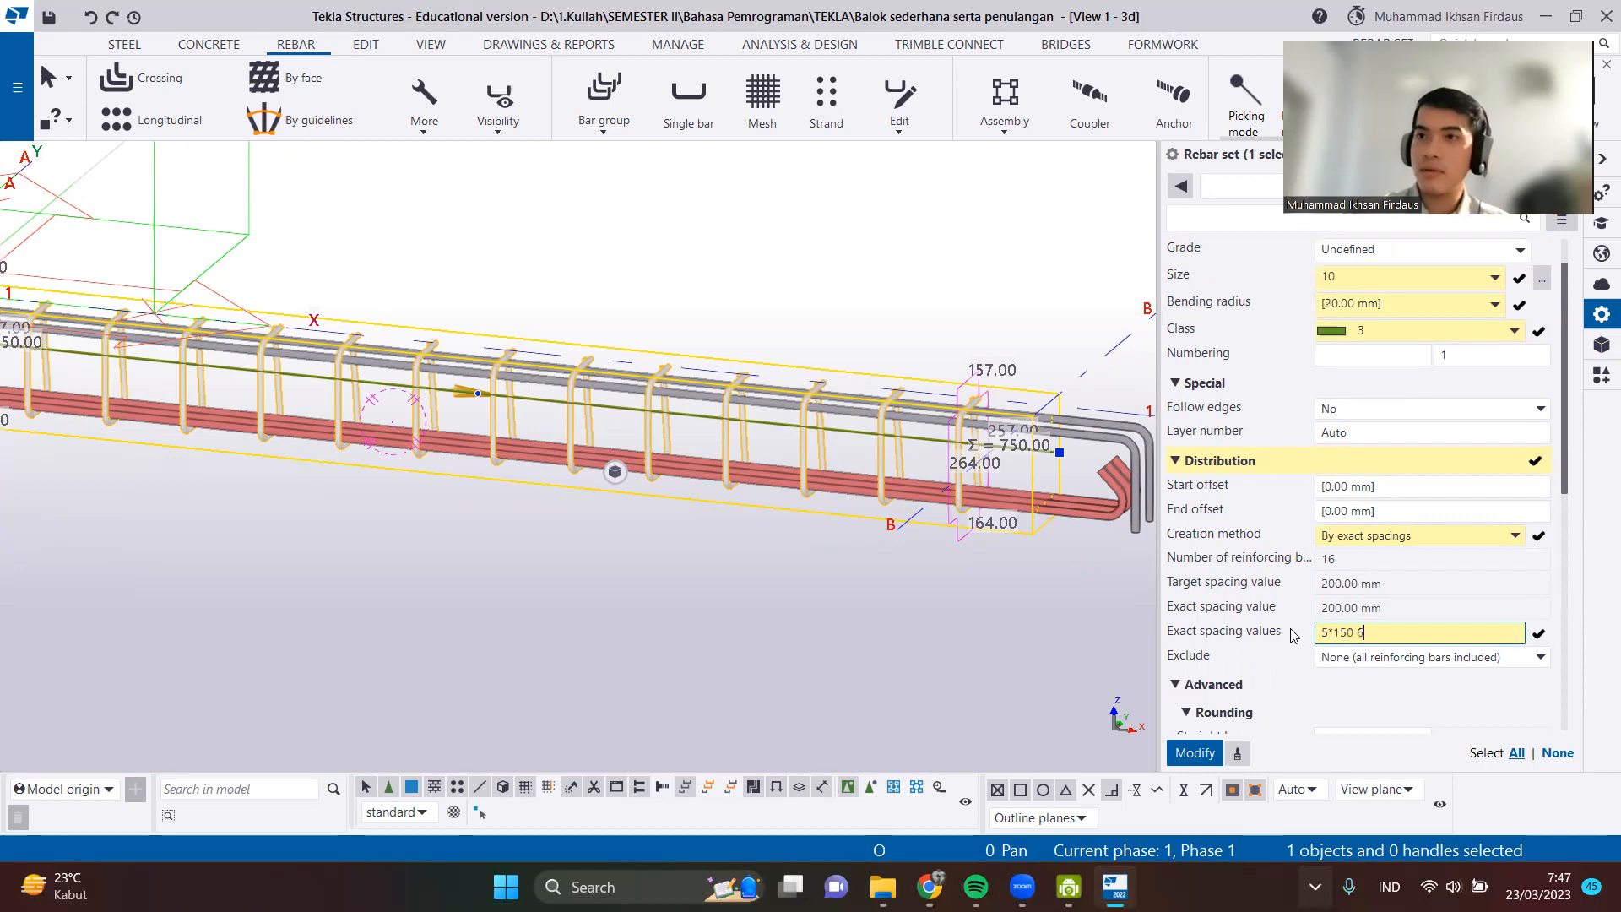
pyautogui.write('*250 5')
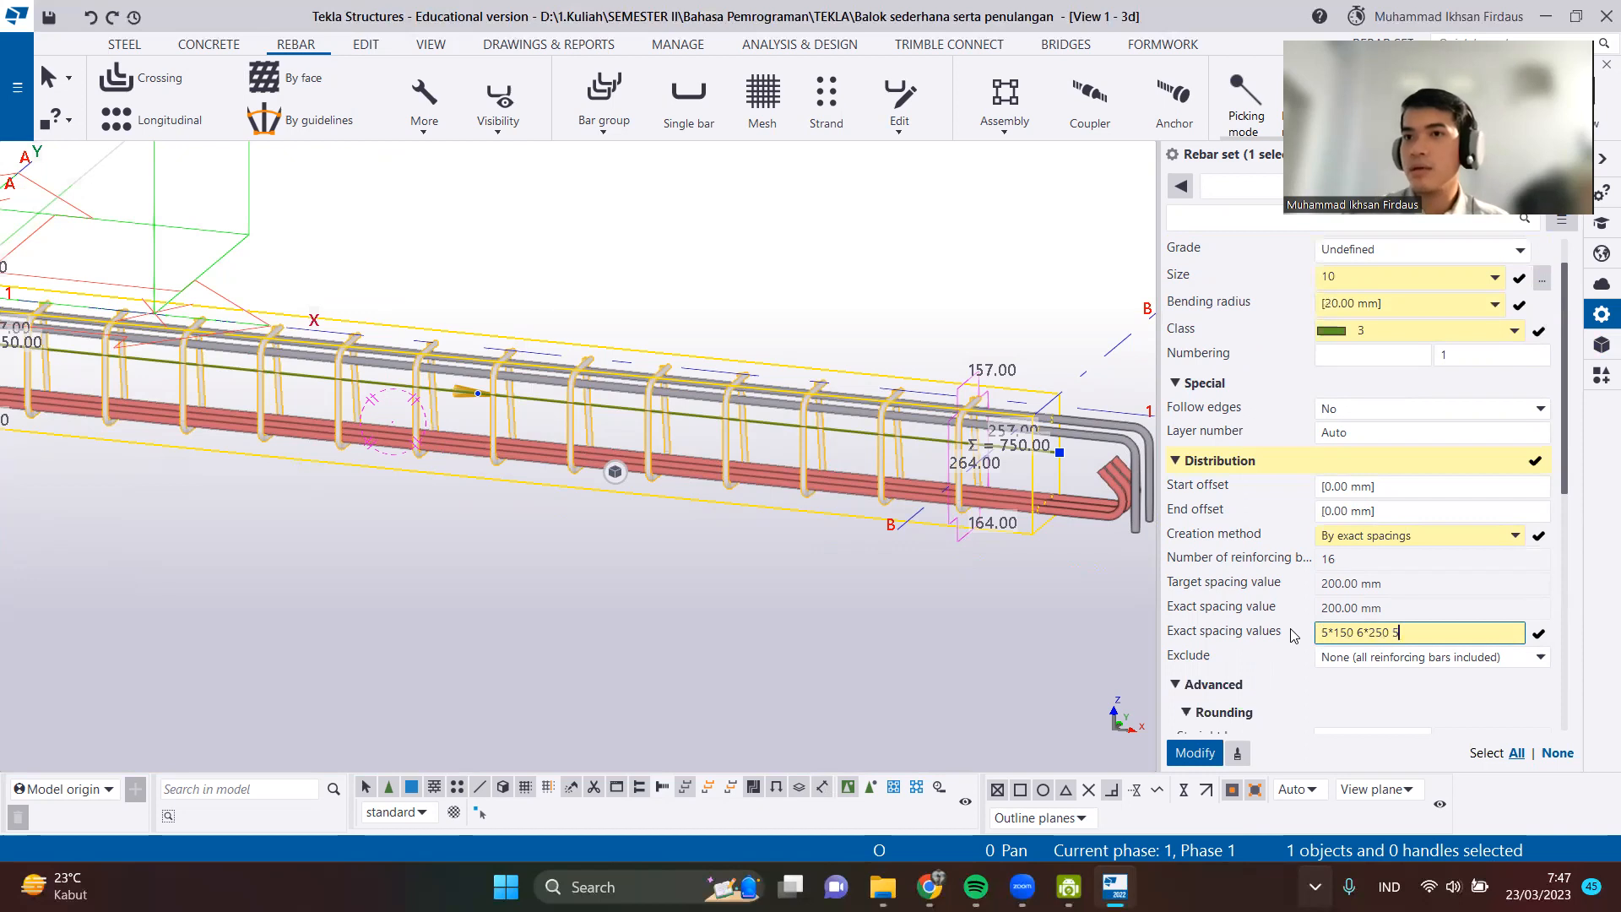
pyautogui.press('BackSpace')
pyautogui.write('*150')
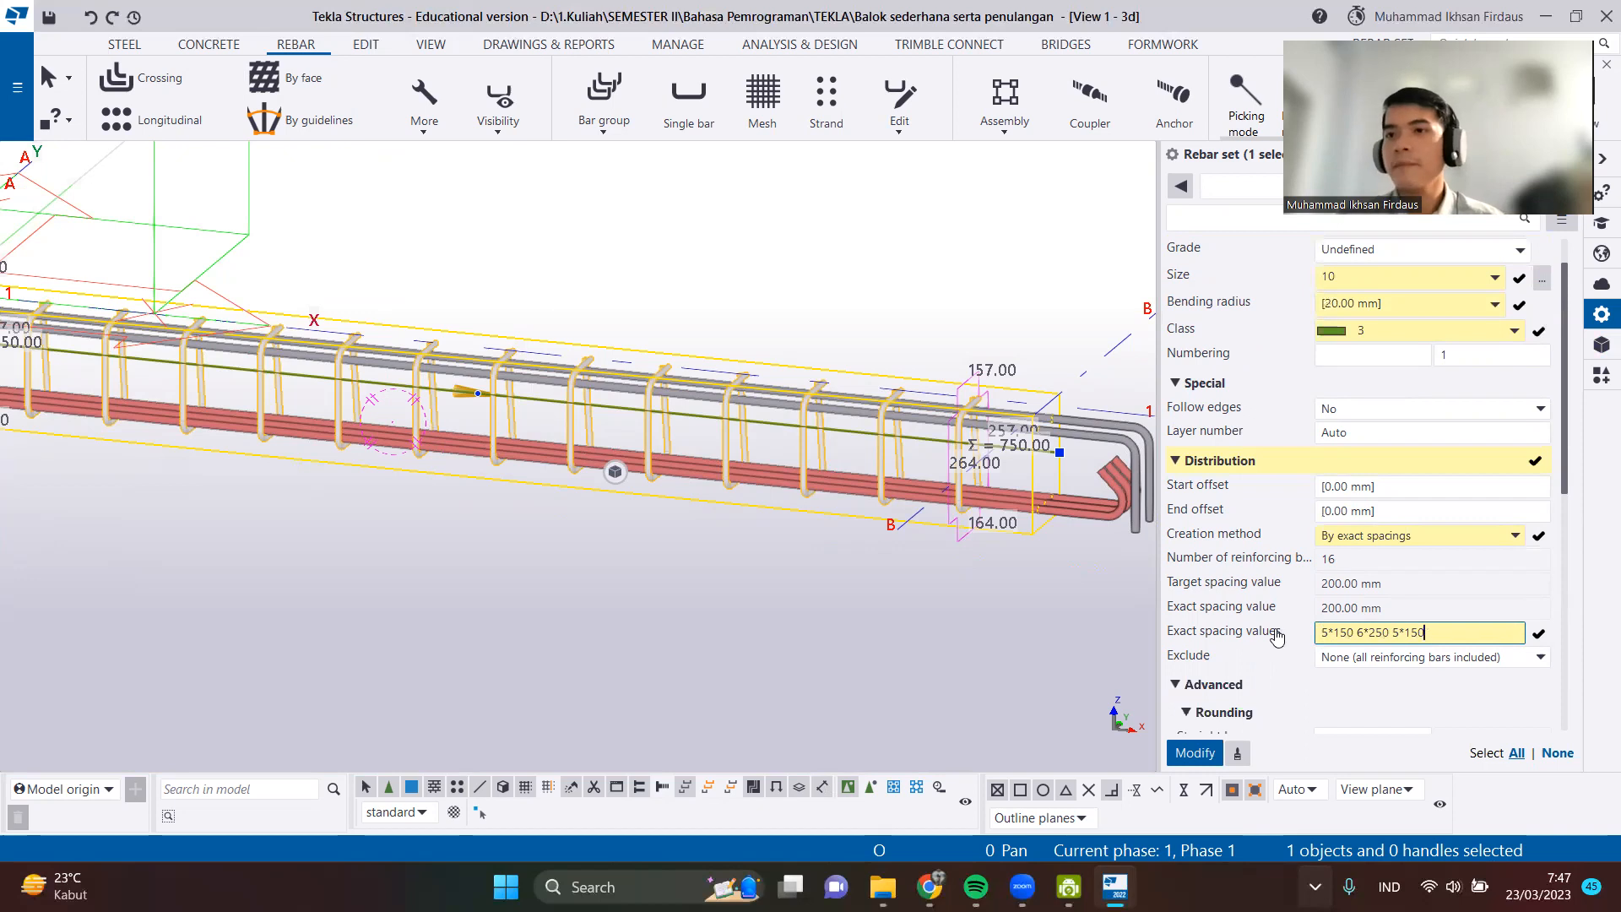
# Apply the changed properties to the stirrup rebar set and deselect it.
pyautogui.scroll(-3, 1261, 635)
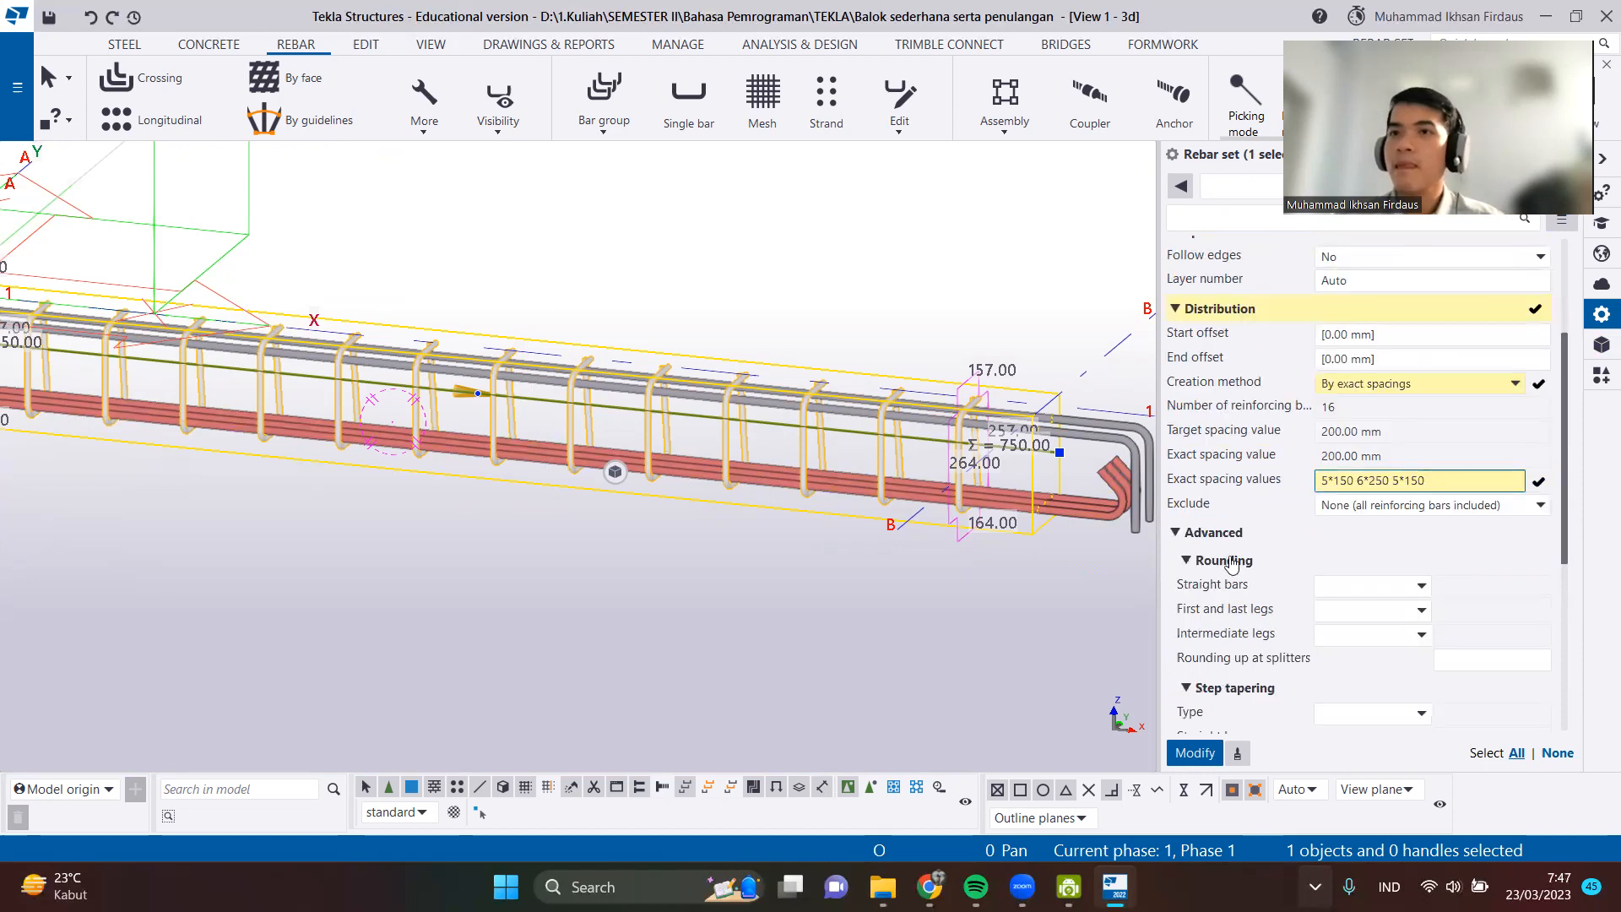
pyautogui.scroll(-3, 1229, 557)
pyautogui.scroll(-3, 1229, 557)
pyautogui.scroll(10, 1224, 560)
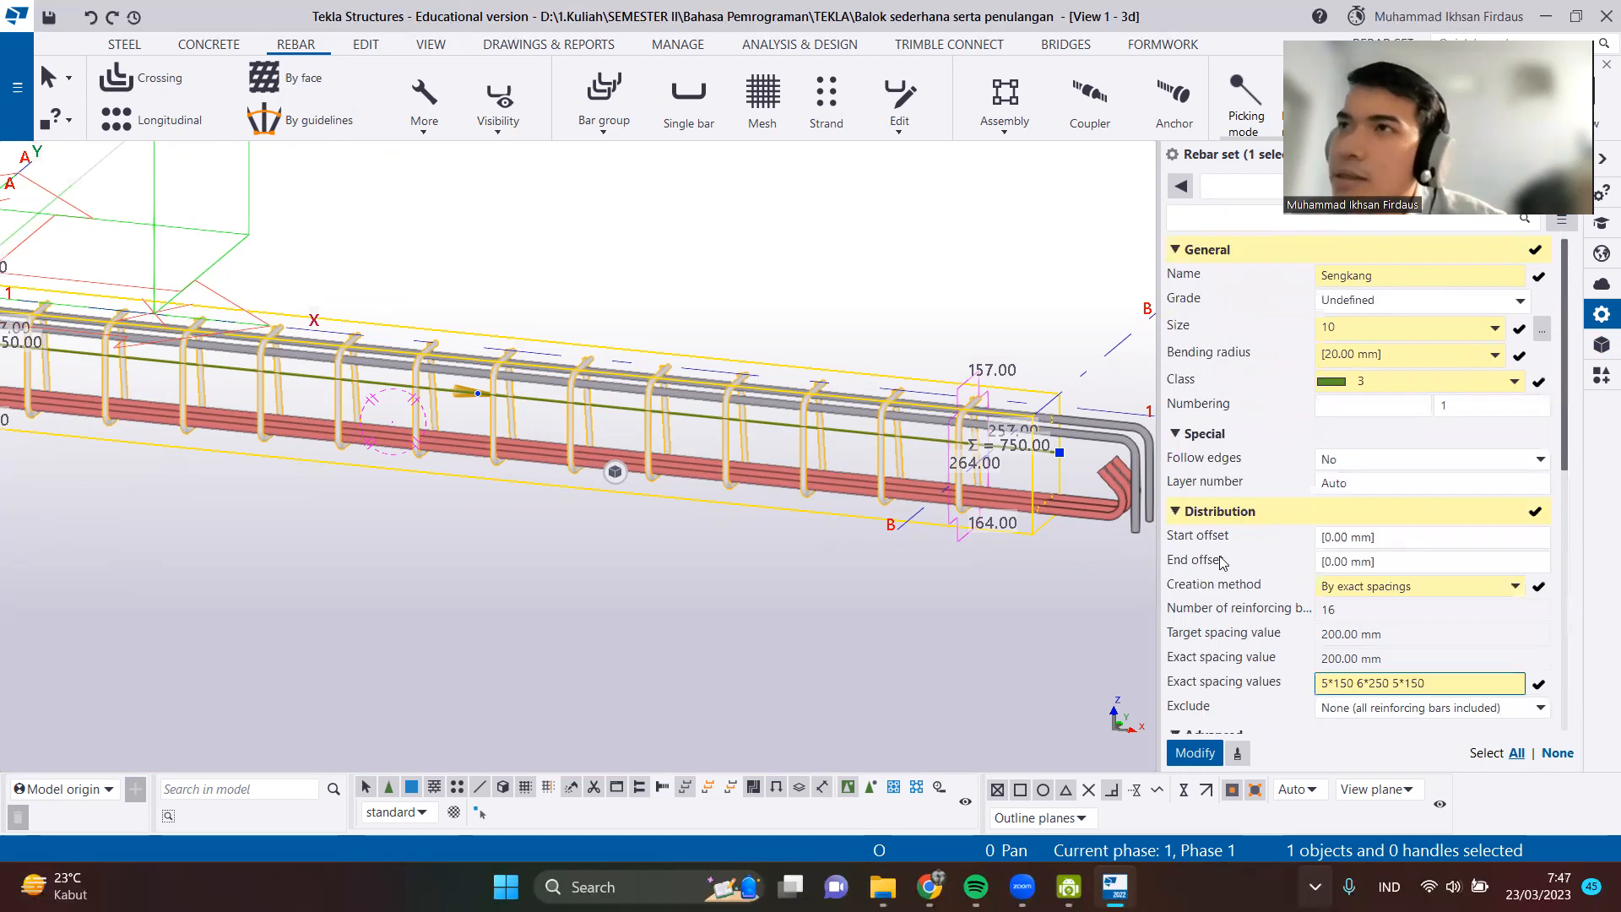
pyautogui.scroll(-10, 1221, 561)
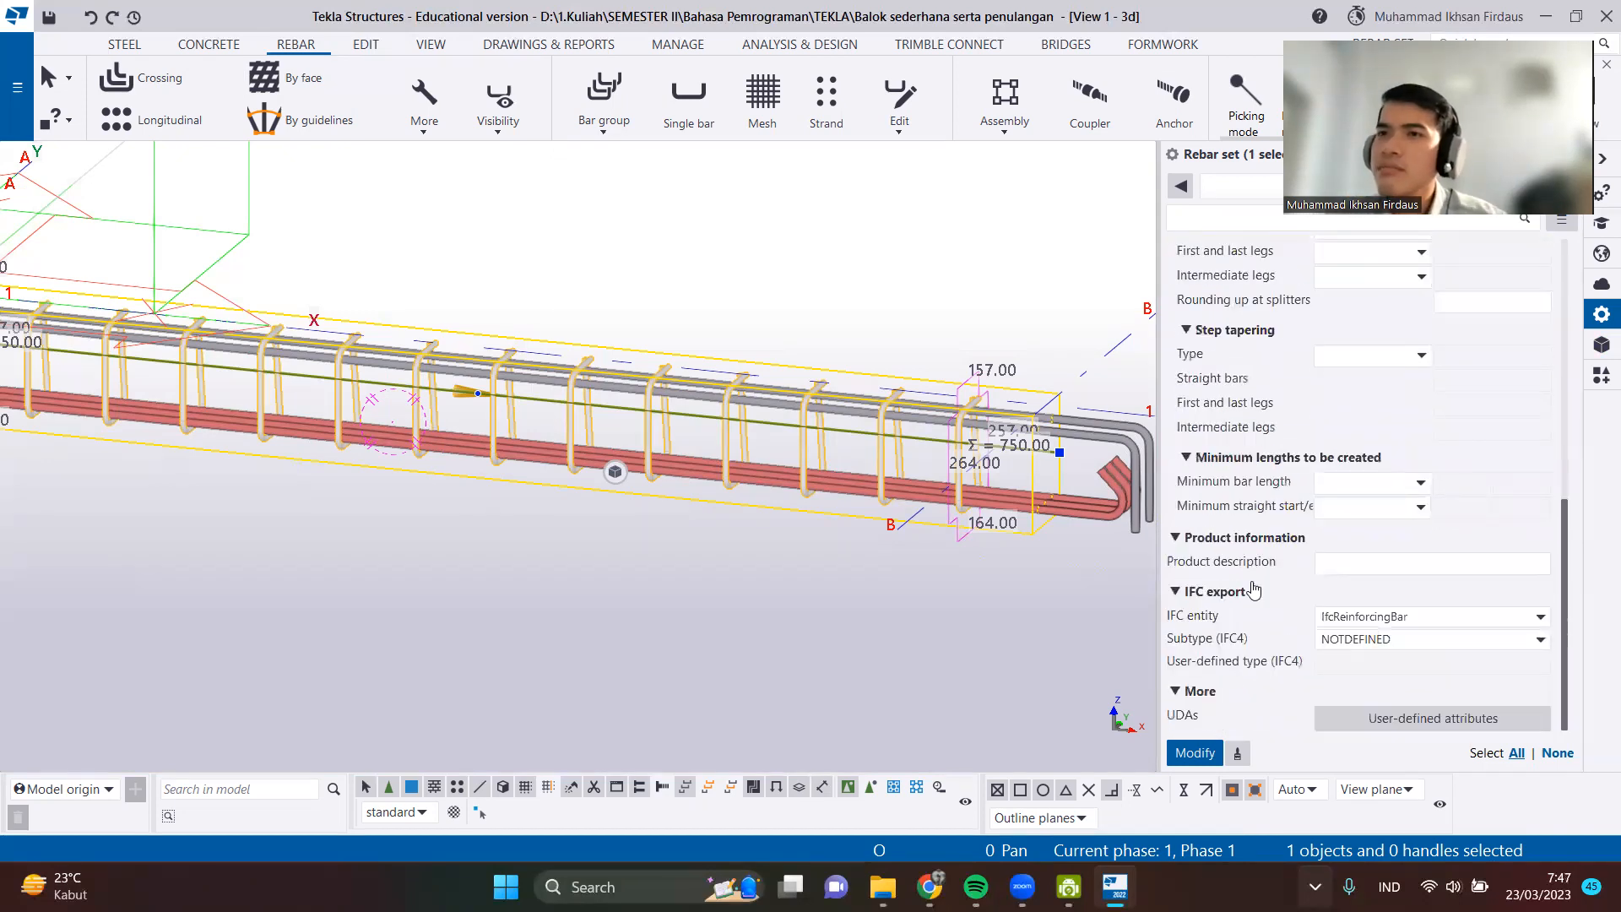
pyautogui.click(1195, 753)
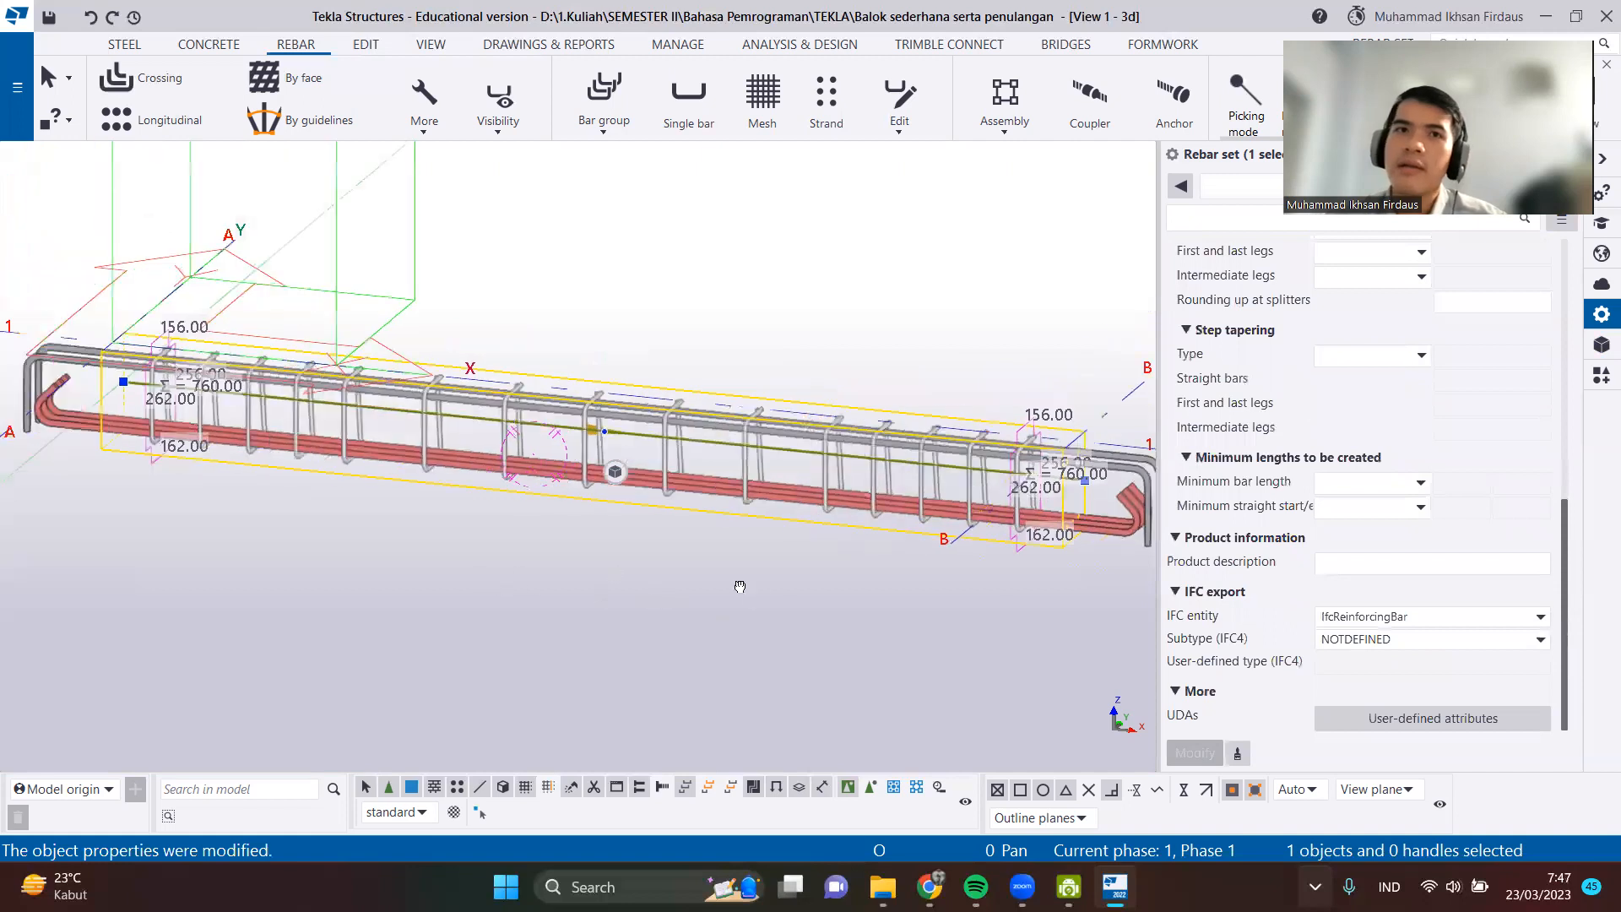
pyautogui.click(668, 579)
# Inspect the stirrup distribution along the beam from the side and from the far bar ends.
pyautogui.keyDown('ctrl'); pyautogui.moveTo(741, 547); pyautogui.dragTo(944, 583, button='middle'); pyautogui.keyUp('ctrl')
pyautogui.scroll(3, 929, 495)
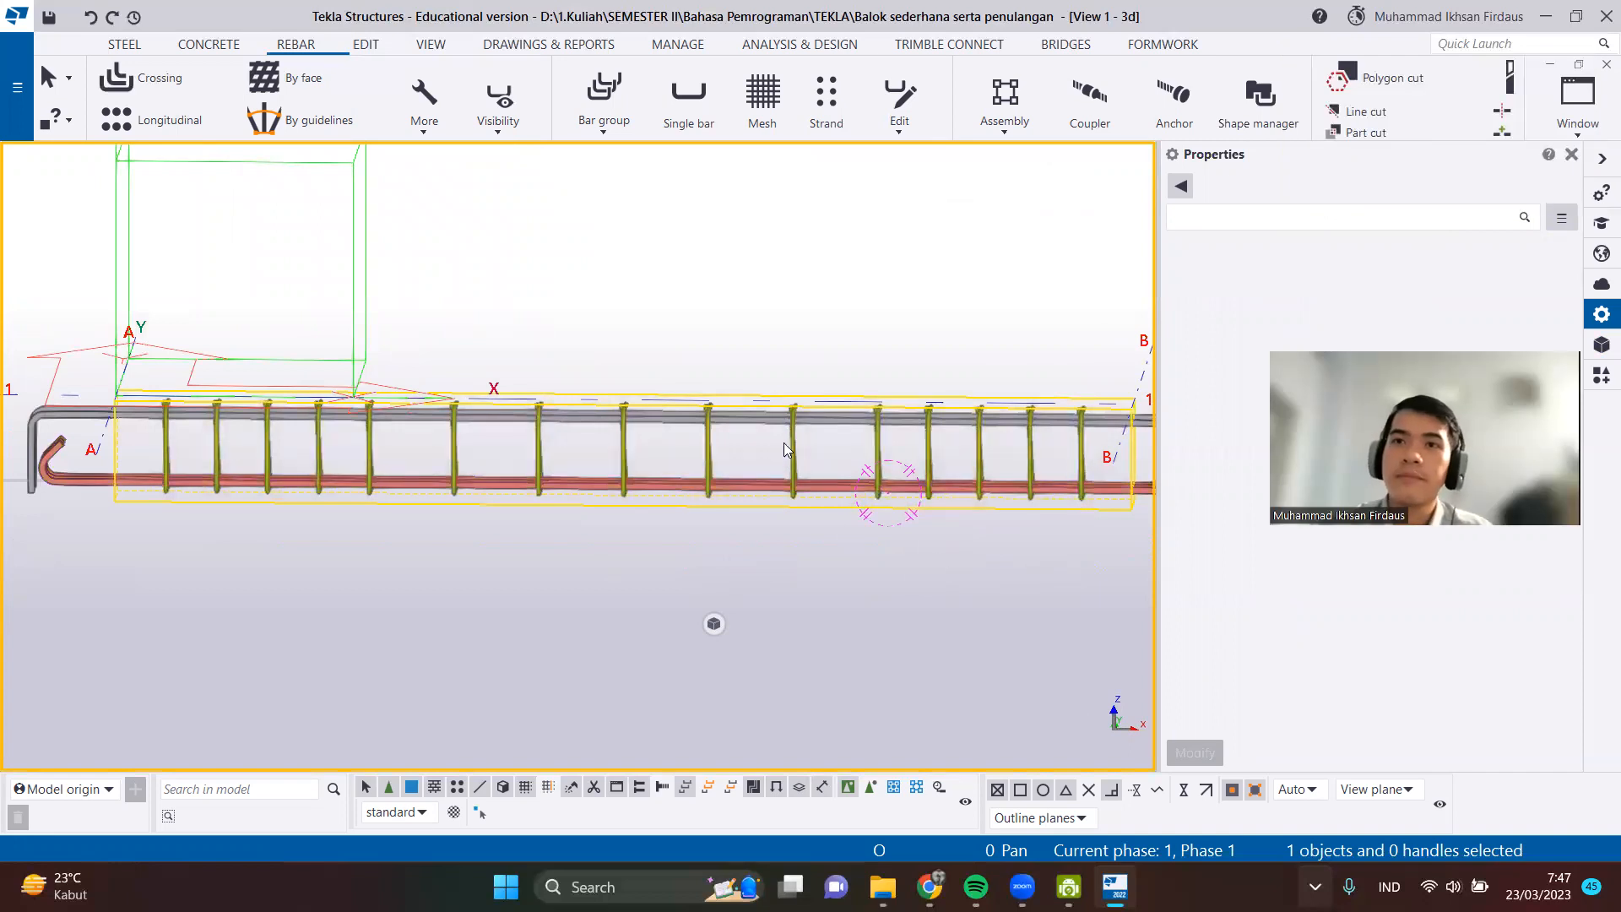
pyautogui.keyDown('ctrl'); pyautogui.moveTo(792, 446); pyautogui.dragTo(861, 496, button='middle'); pyautogui.keyUp('ctrl')
pyautogui.scroll(1, 816, 536)
pyautogui.moveTo(837, 551); pyautogui.dragTo(520, 584, button='middle')
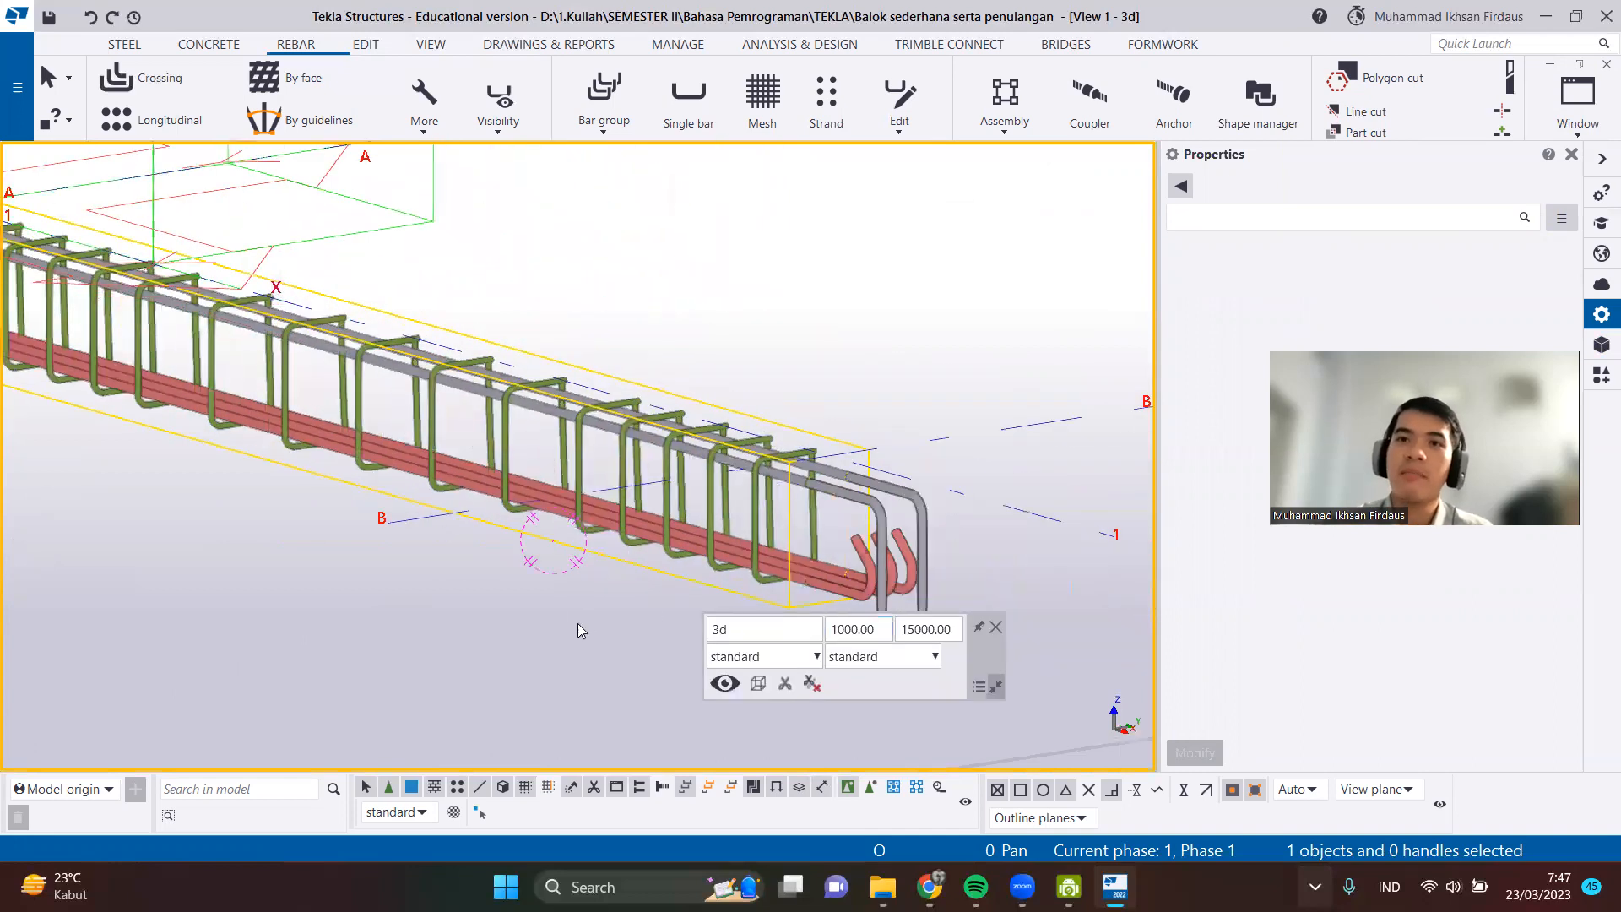
# Prepare an end detail modifier for the lower tension bar set, using a custom hook with a 10 mm radius.
pyautogui.click(757, 516)
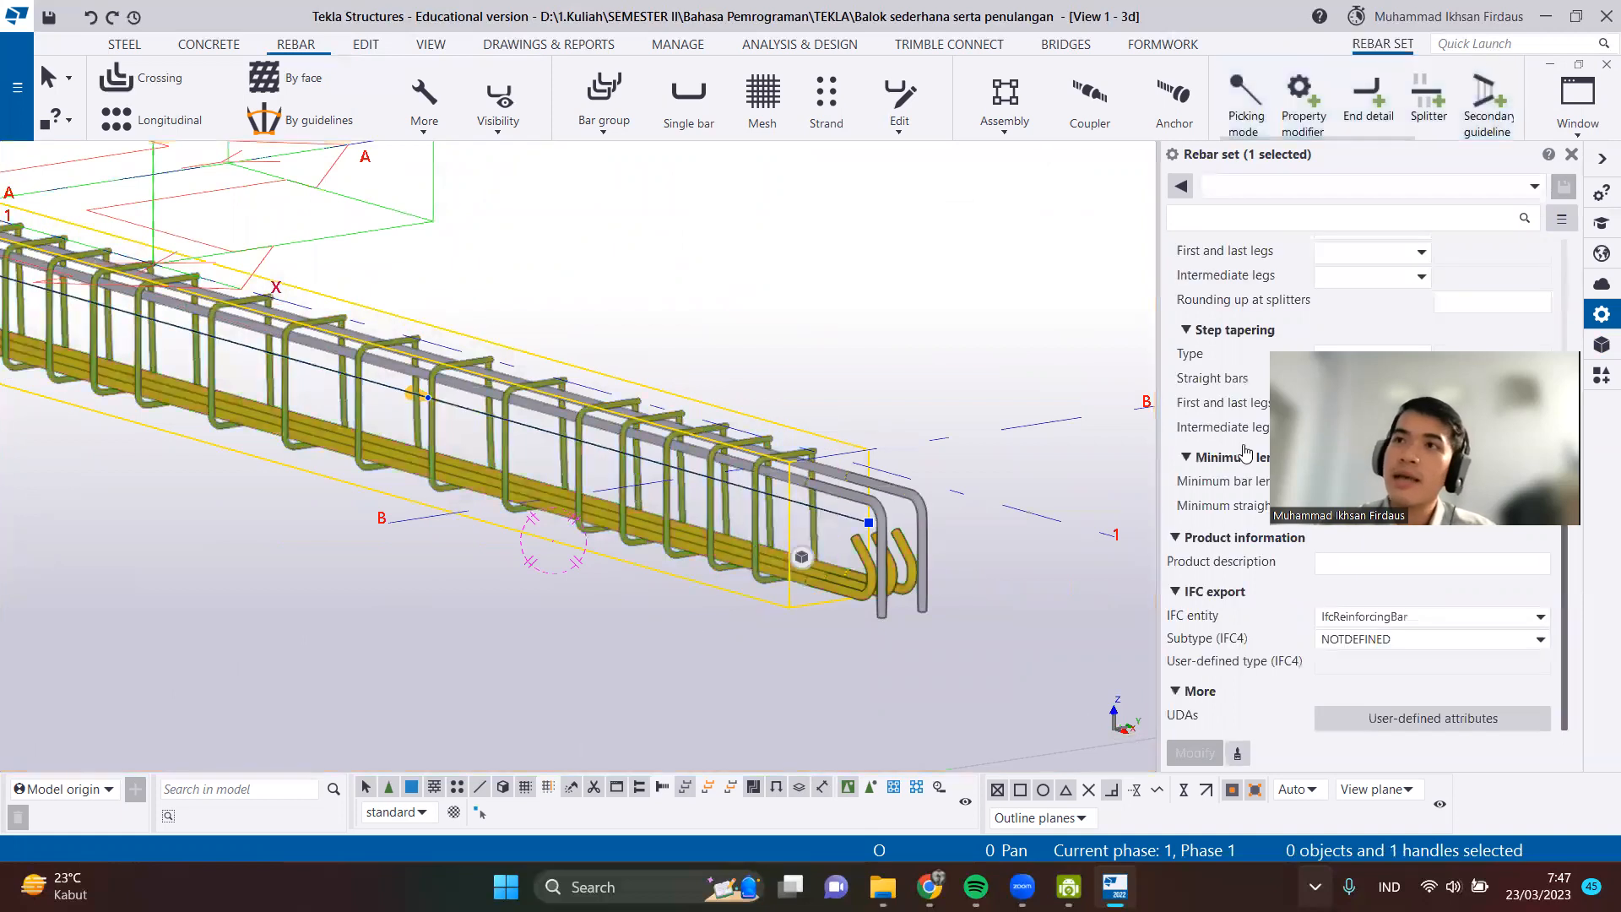
pyautogui.click(1367, 97)
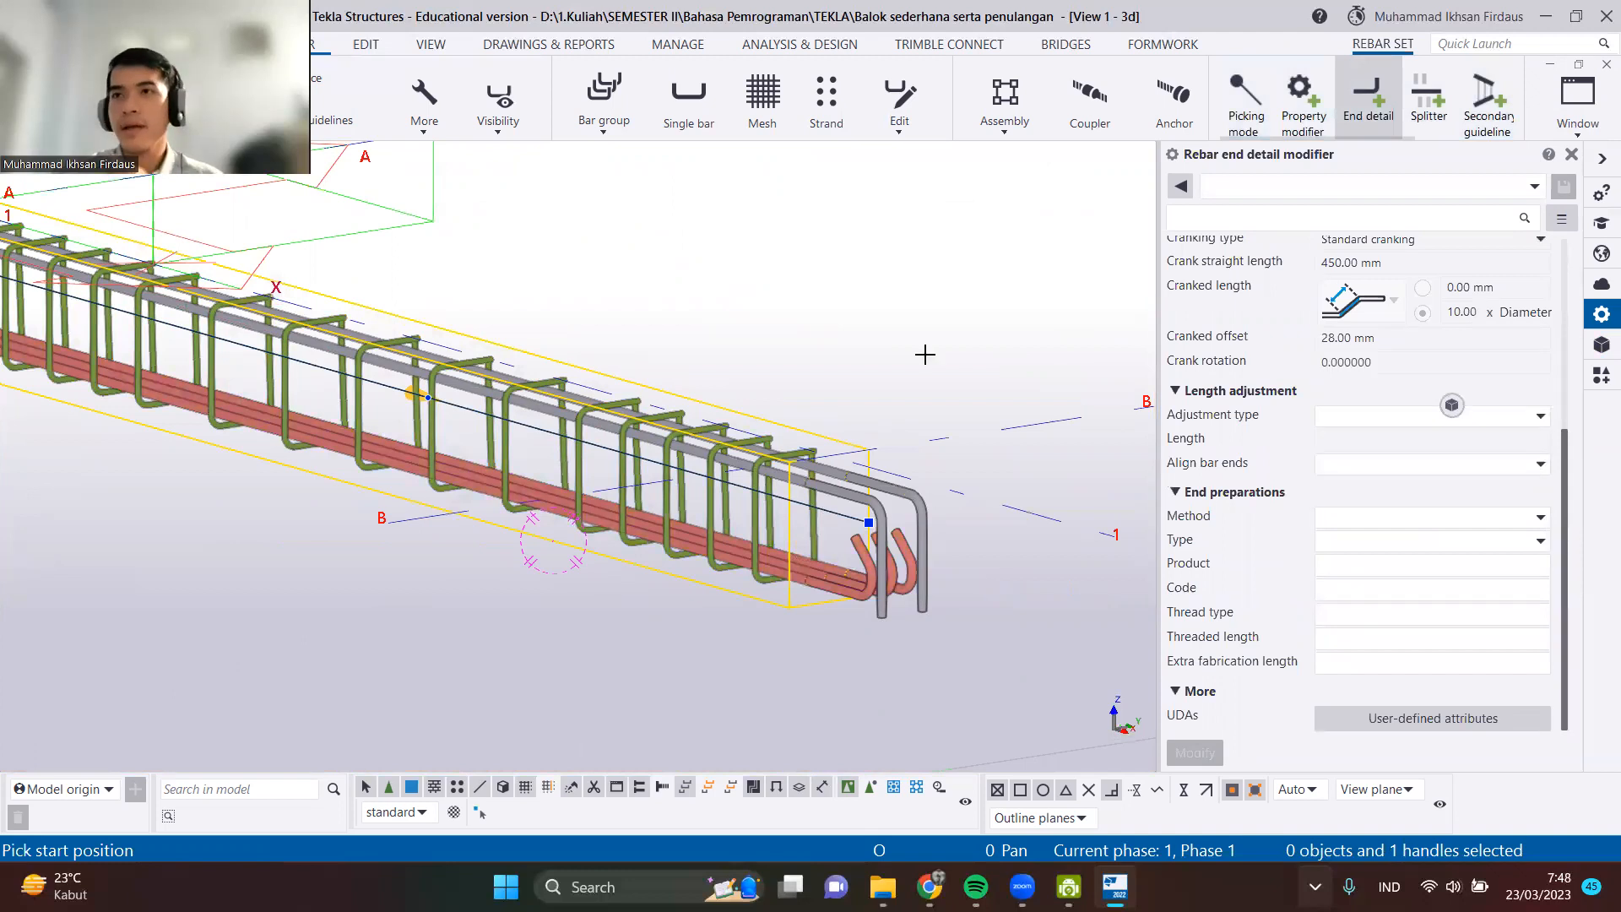
pyautogui.keyDown('ctrl'); pyautogui.moveTo(810, 392); pyautogui.dragTo(997, 374, button='middle'); pyautogui.keyUp('ctrl')
pyautogui.scroll(5, 1278, 287)
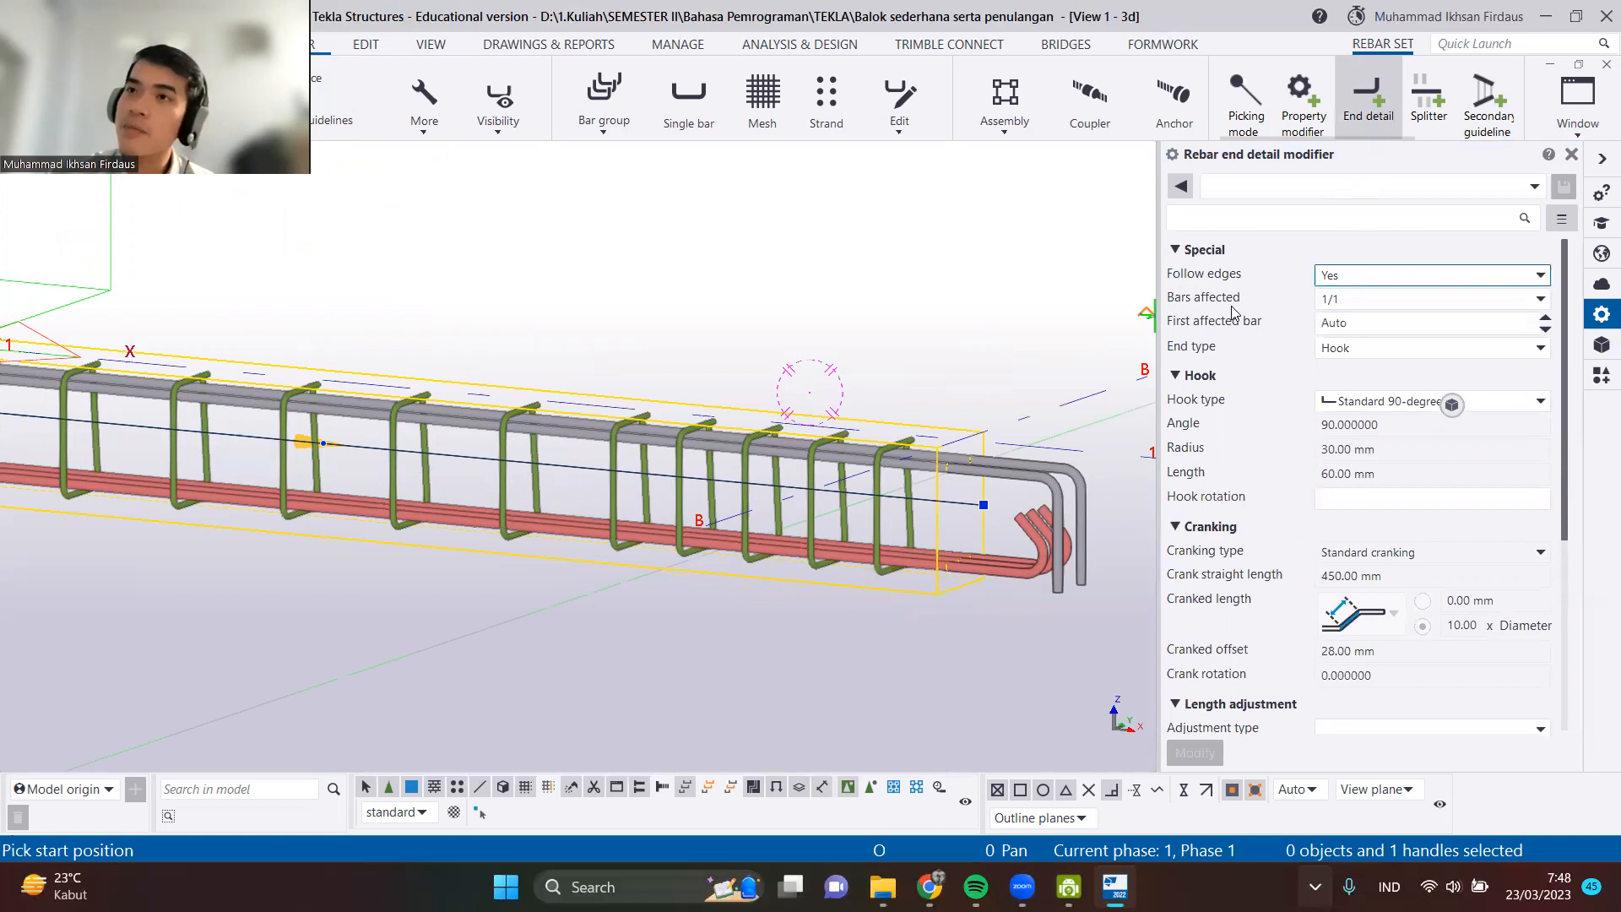
pyautogui.scroll(-1, 1240, 320)
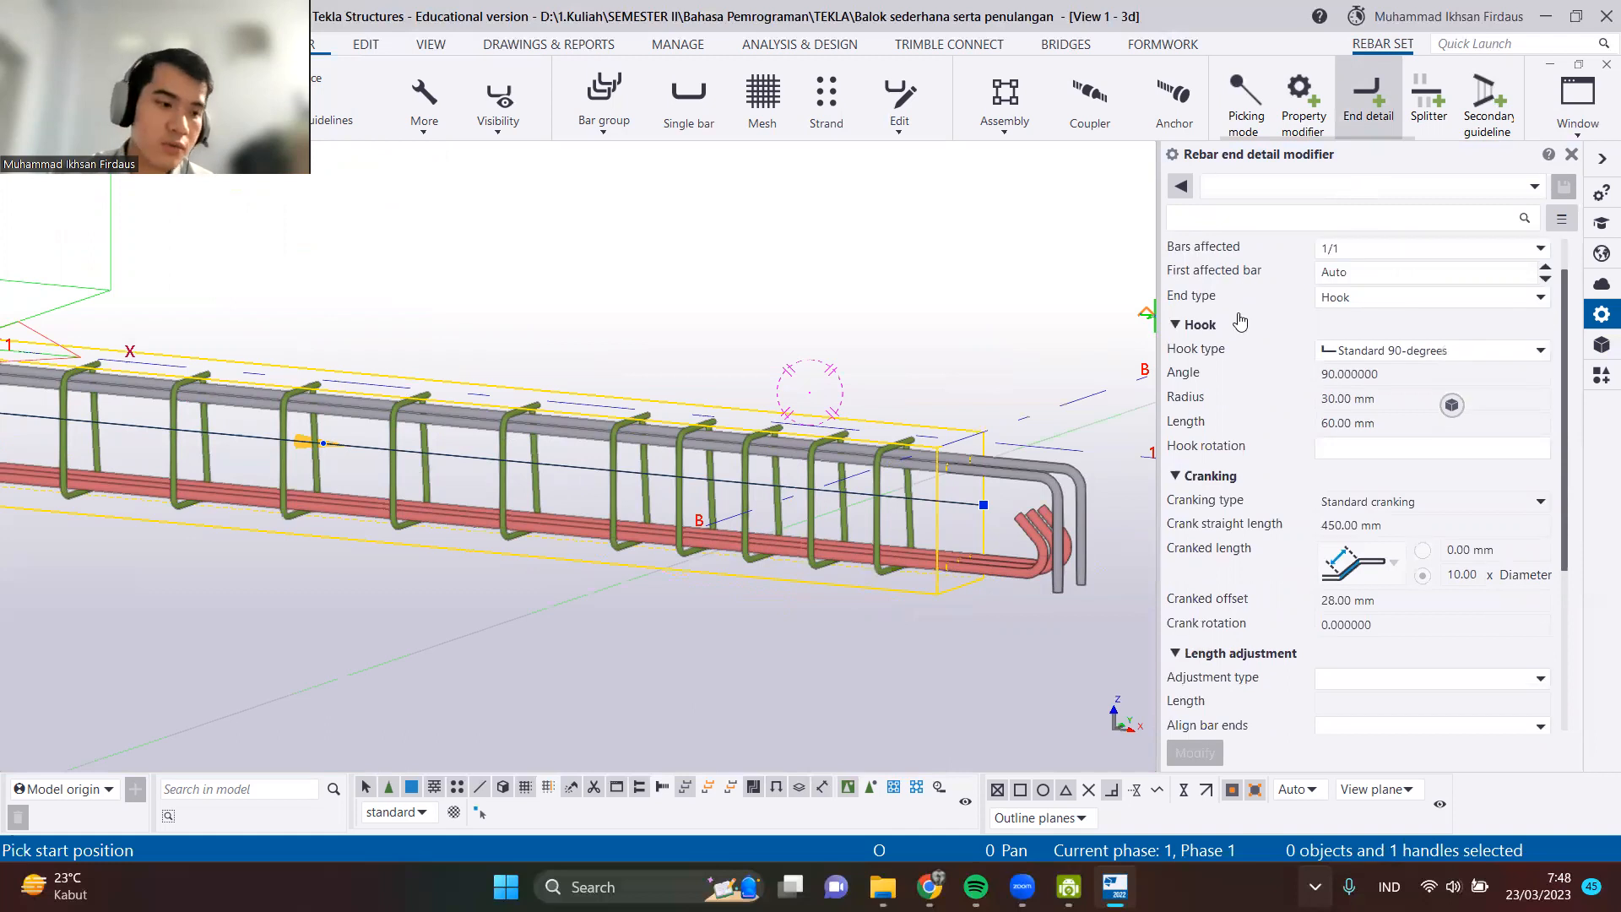
pyautogui.click(1329, 349)
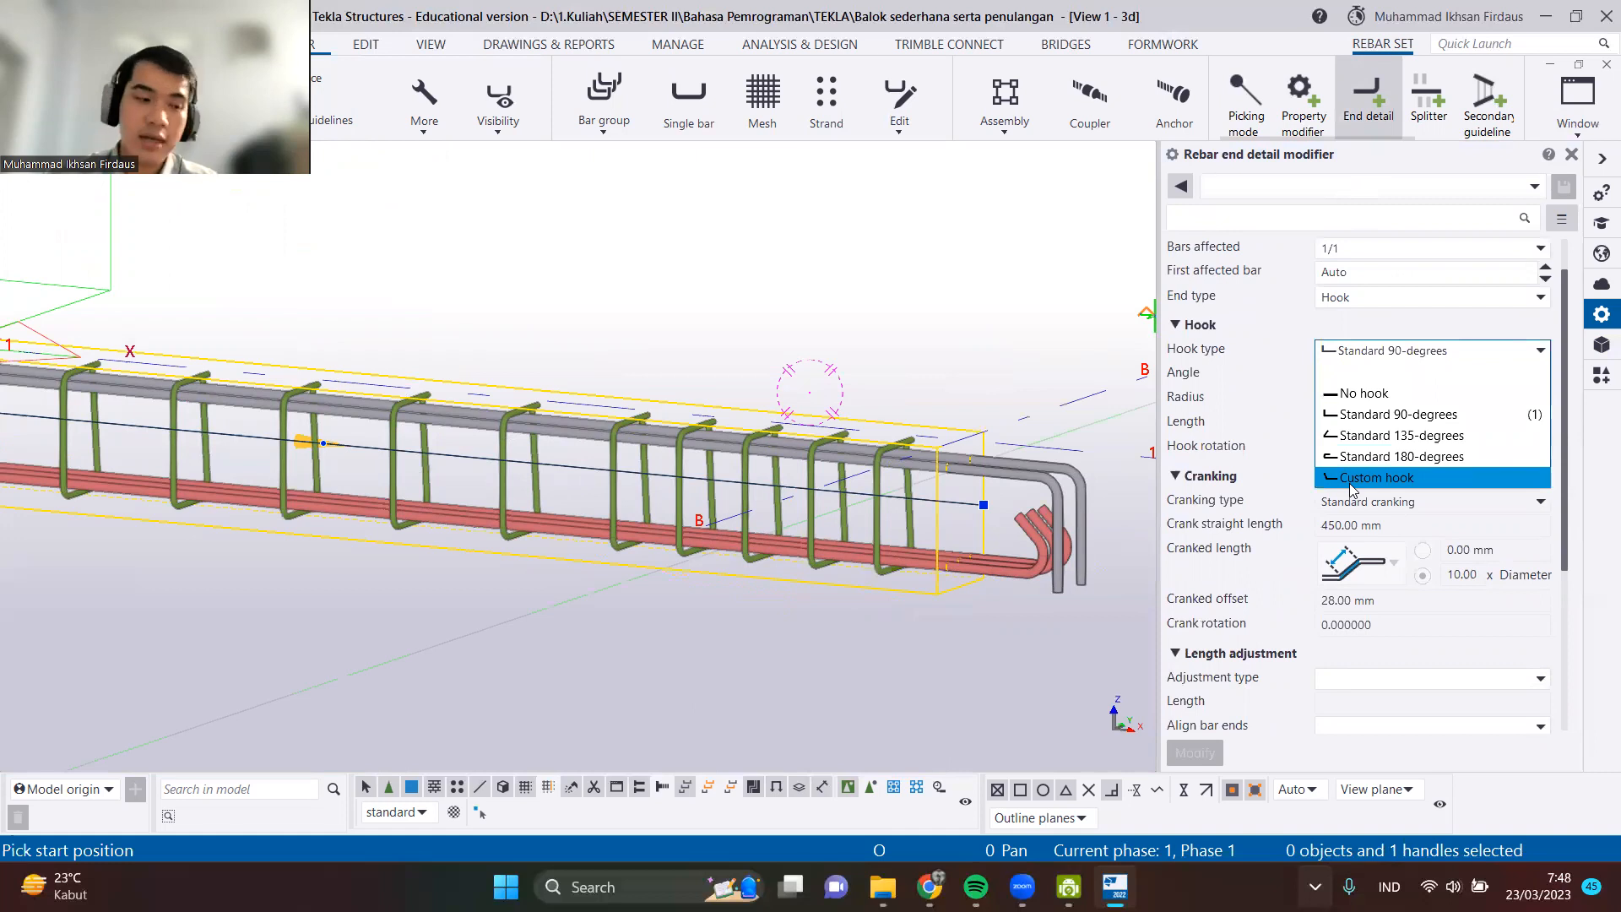
pyautogui.click(1351, 483)
pyautogui.click(1376, 374)
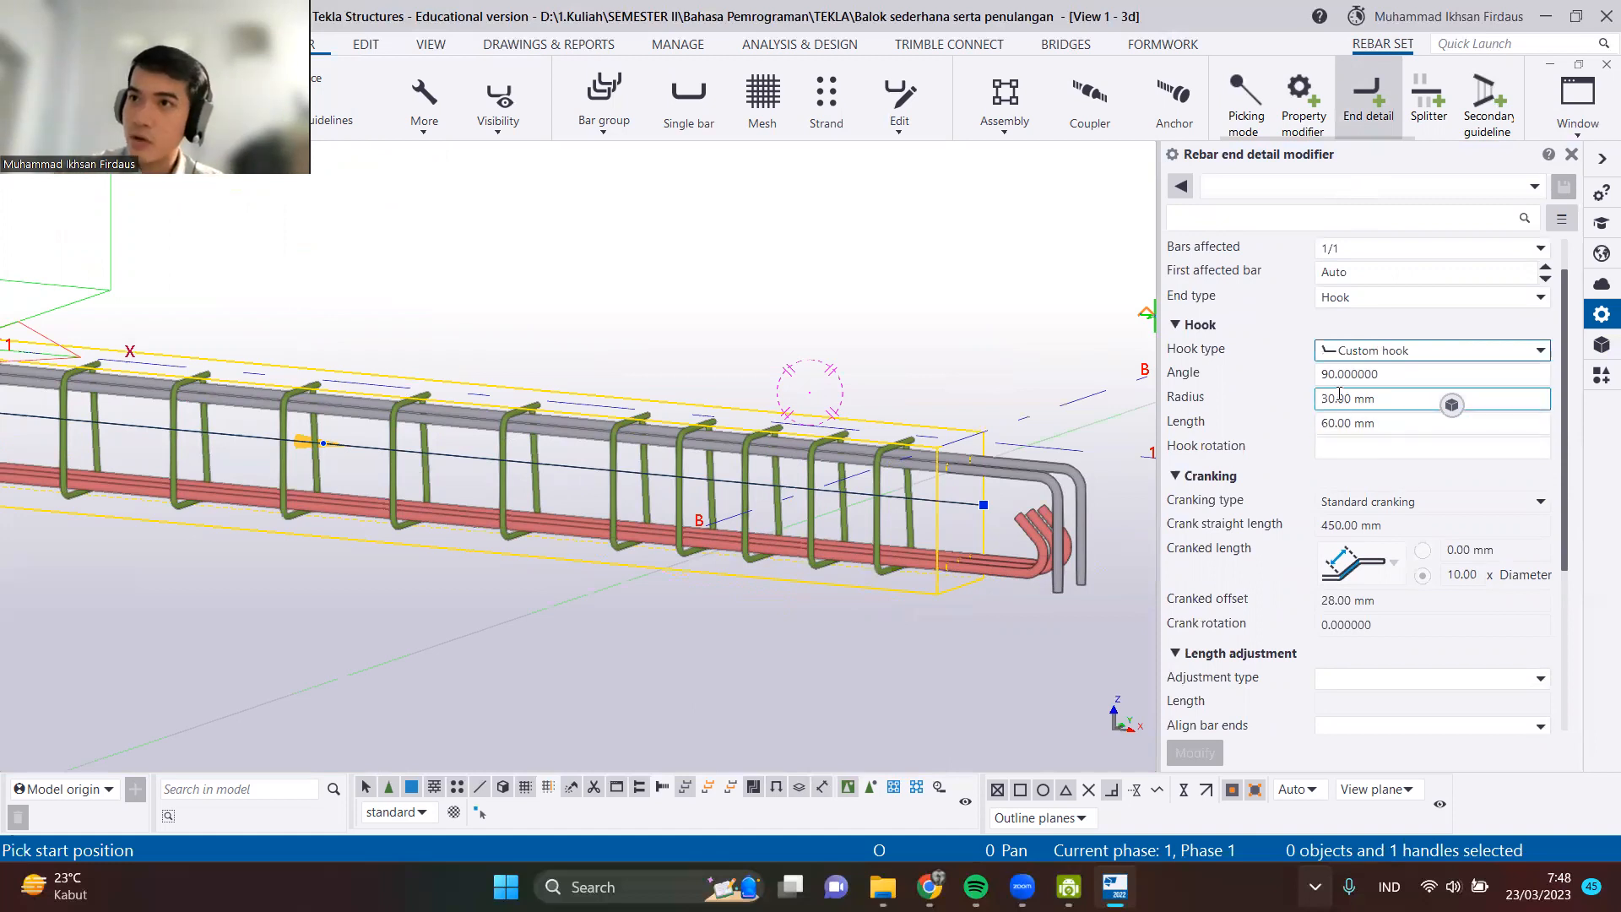
pyautogui.moveTo(1335, 397); pyautogui.dragTo(1302, 401)
pyautogui.write('10')
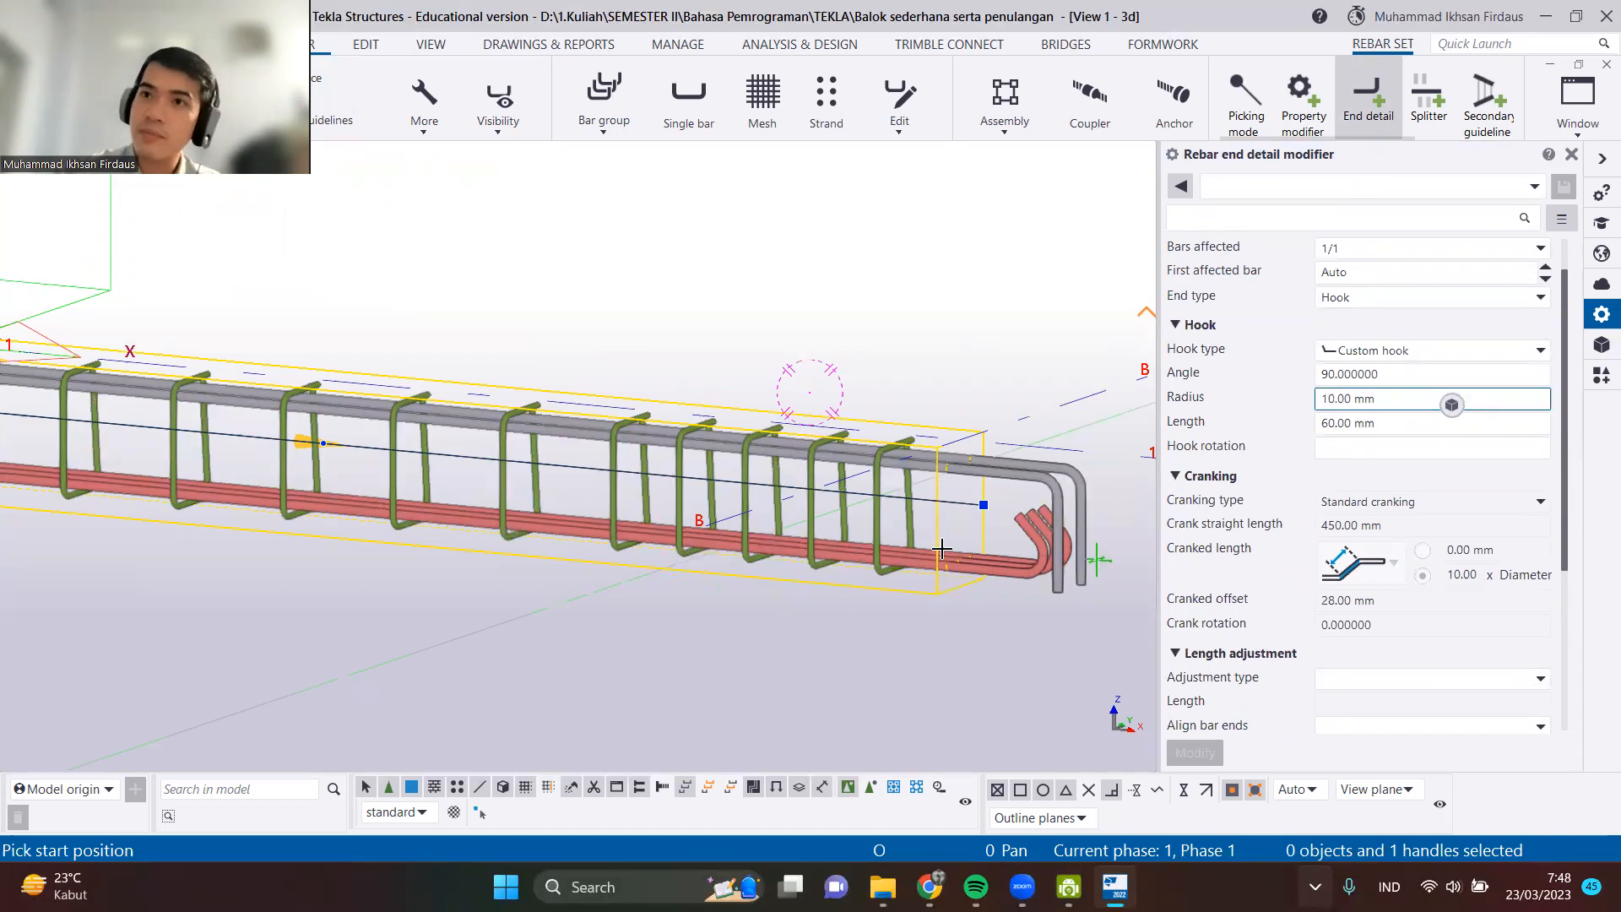
# Try to place the end detail modifier at the far end of the reinforcement and leave the command.
pyautogui.scroll(-3, 1258, 532)
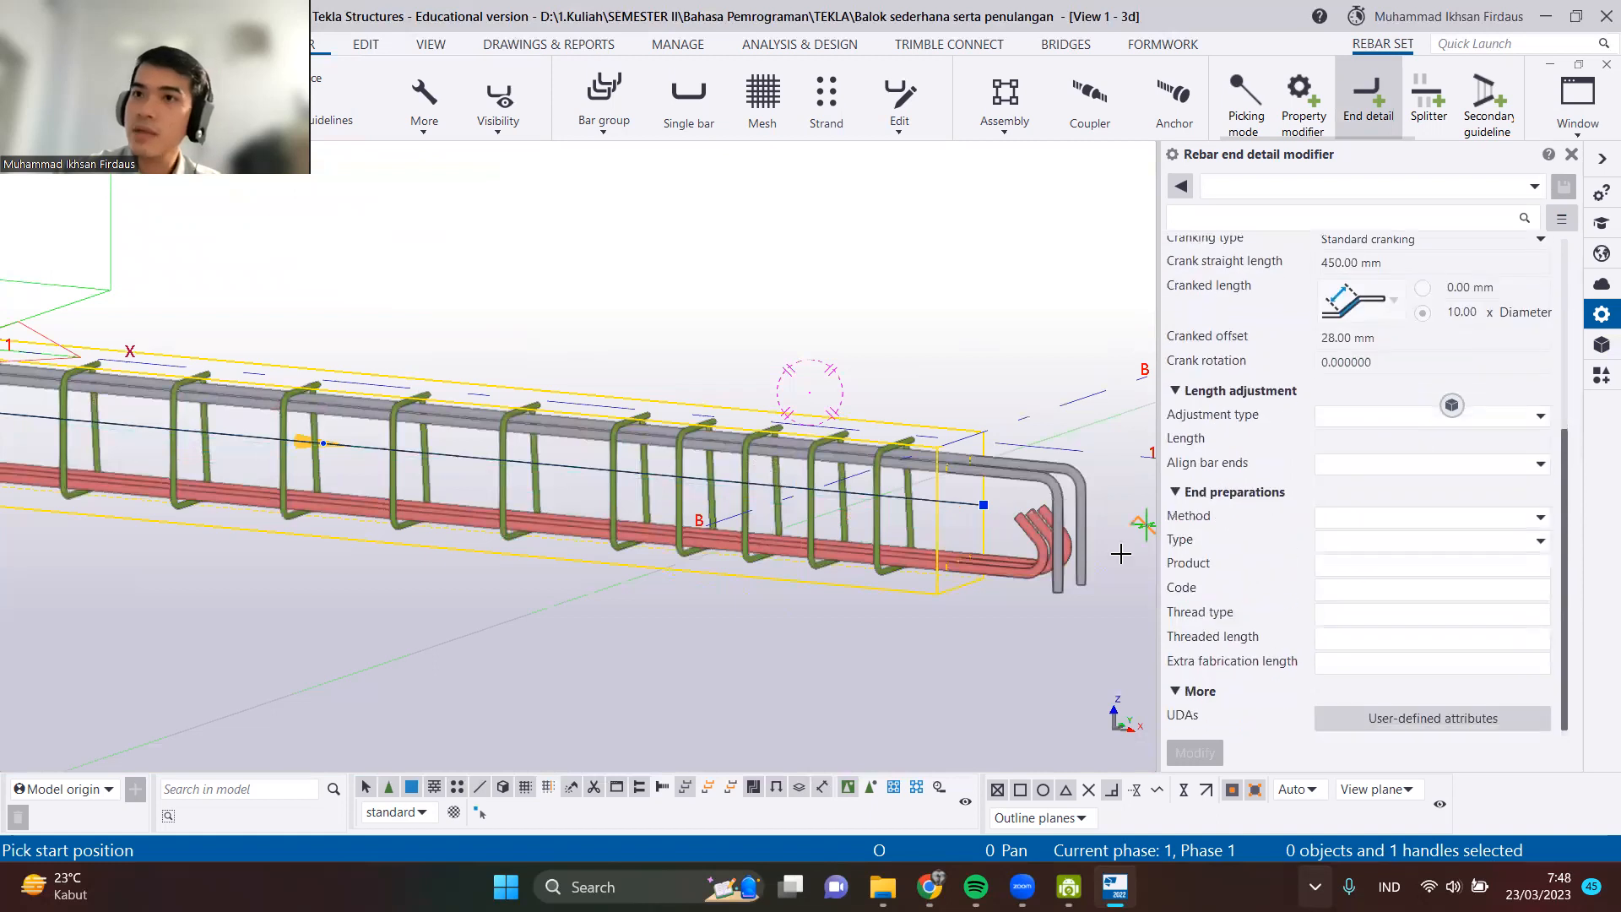
pyautogui.scroll(2, 948, 528)
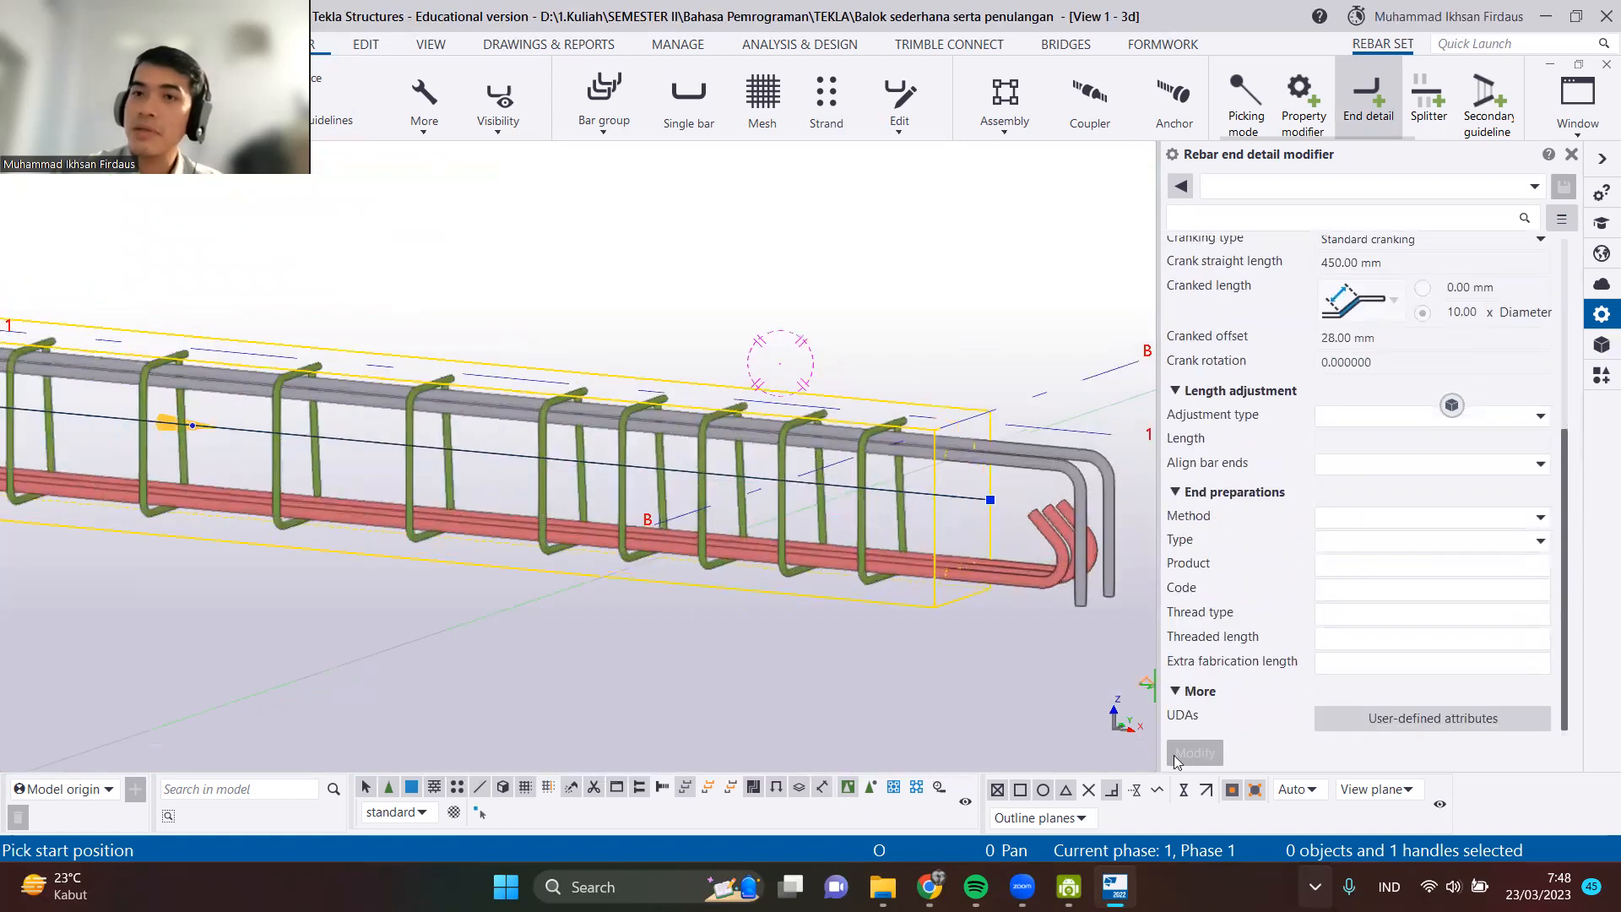
pyautogui.click(863, 509)
pyautogui.keyDown('ctrl'); pyautogui.moveTo(935, 601); pyautogui.dragTo(605, 493, button='middle'); pyautogui.keyUp('ctrl')
pyautogui.press('Escape')
pyautogui.keyDown('ctrl'); pyautogui.moveTo(1033, 518); pyautogui.dragTo(698, 361, button='middle'); pyautogui.keyUp('ctrl')
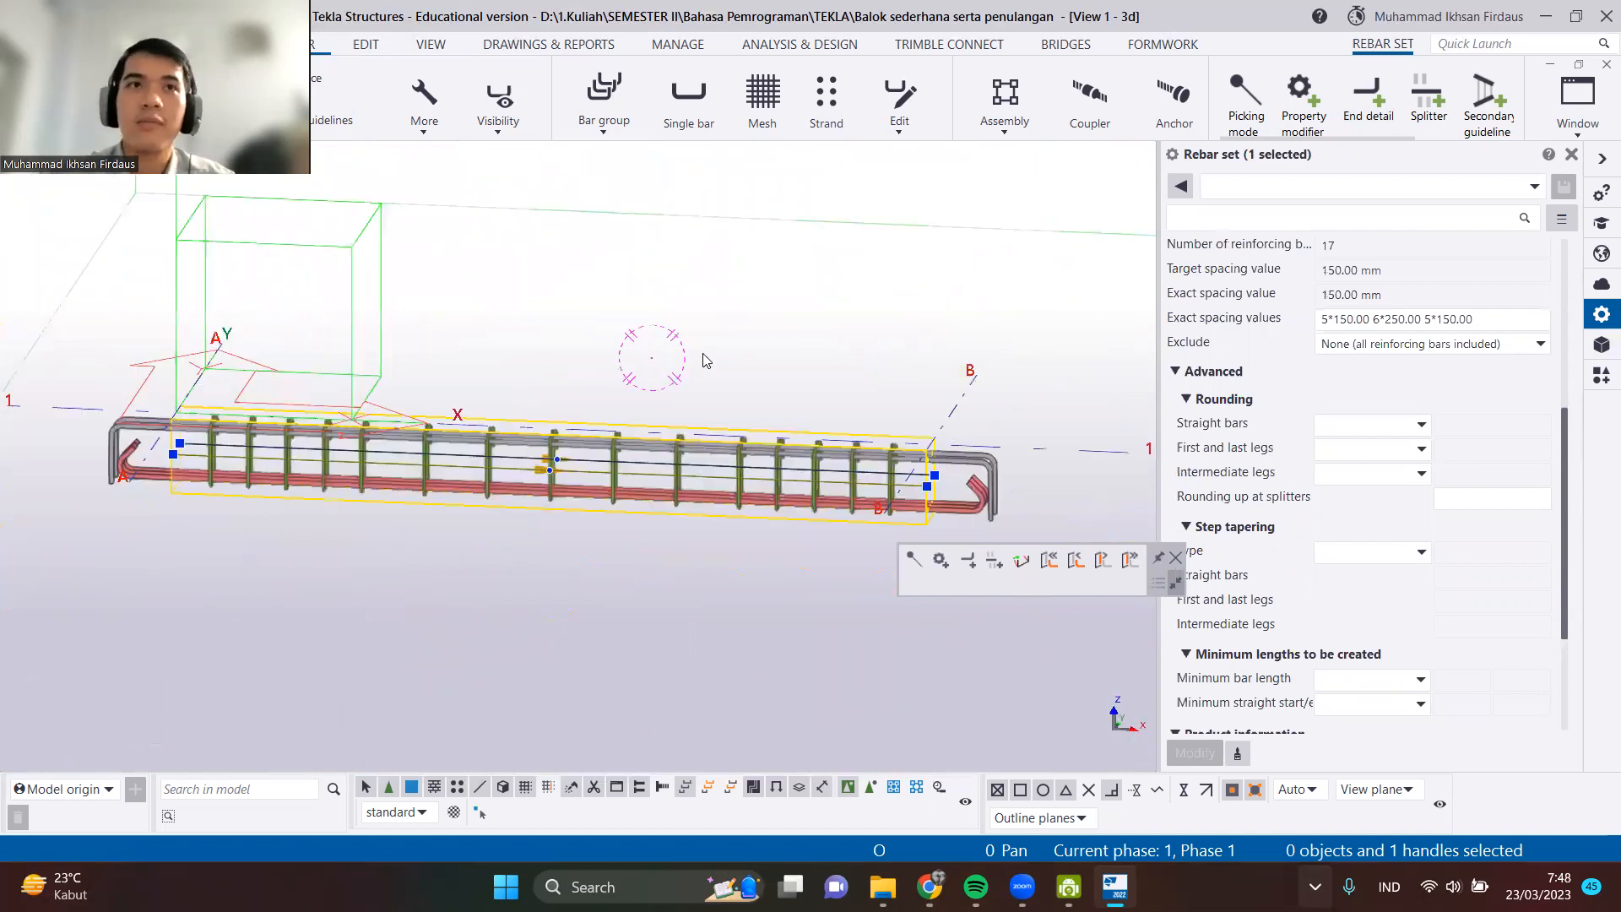
# Clear the rebar selection and display the concrete beam as a semi-transparent shaded part in the 3D view.
pyautogui.click(614, 435)
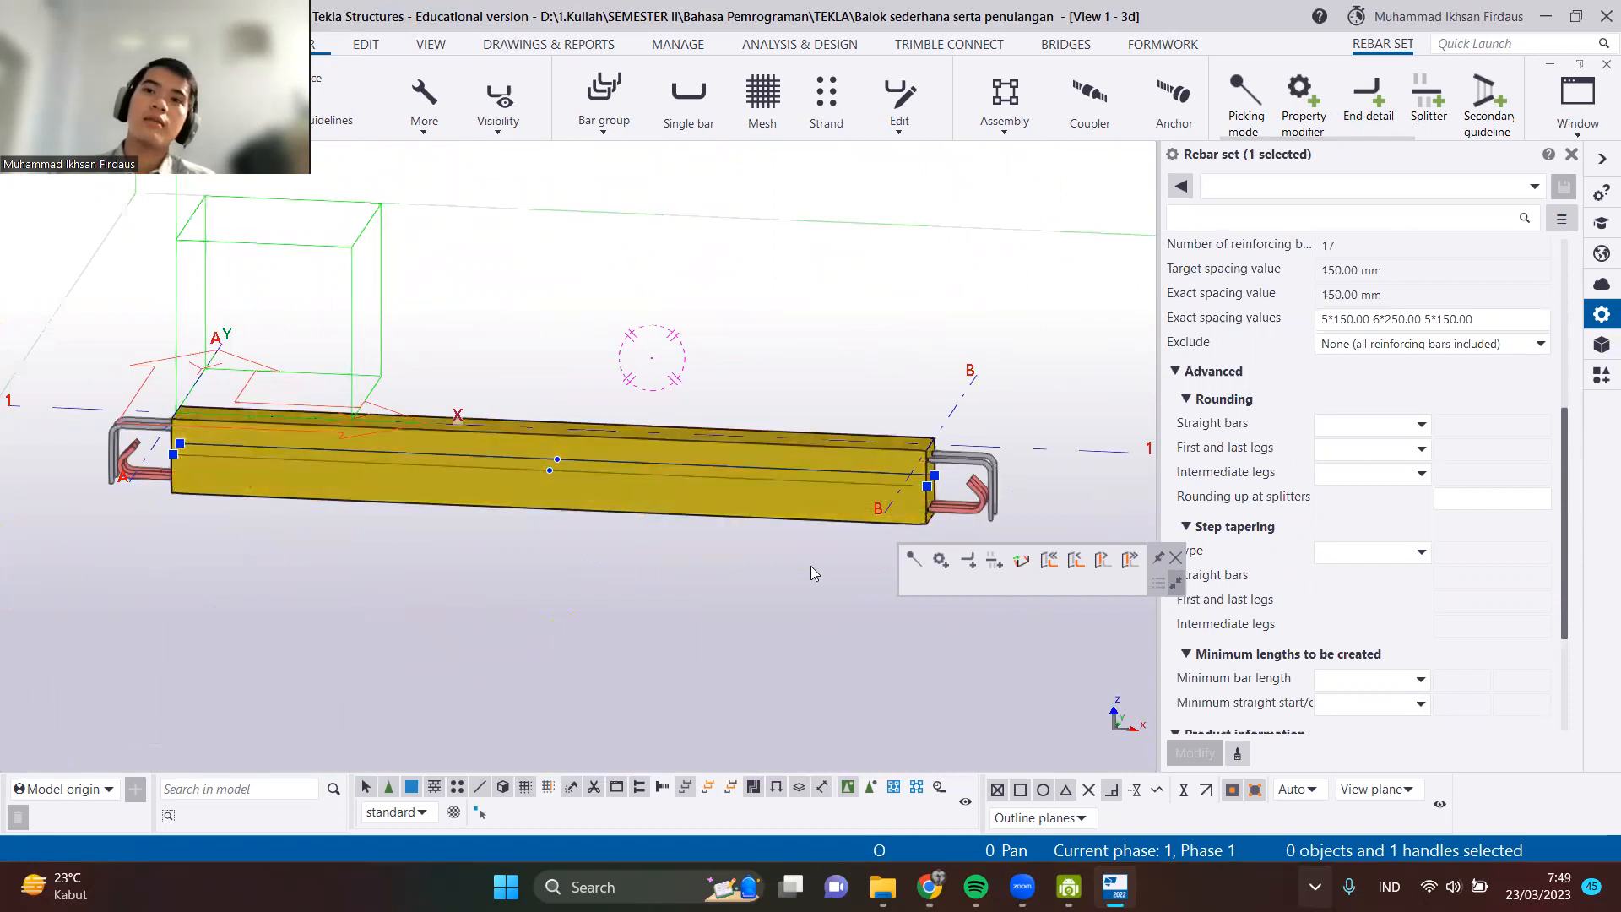
pyautogui.click(981, 589)
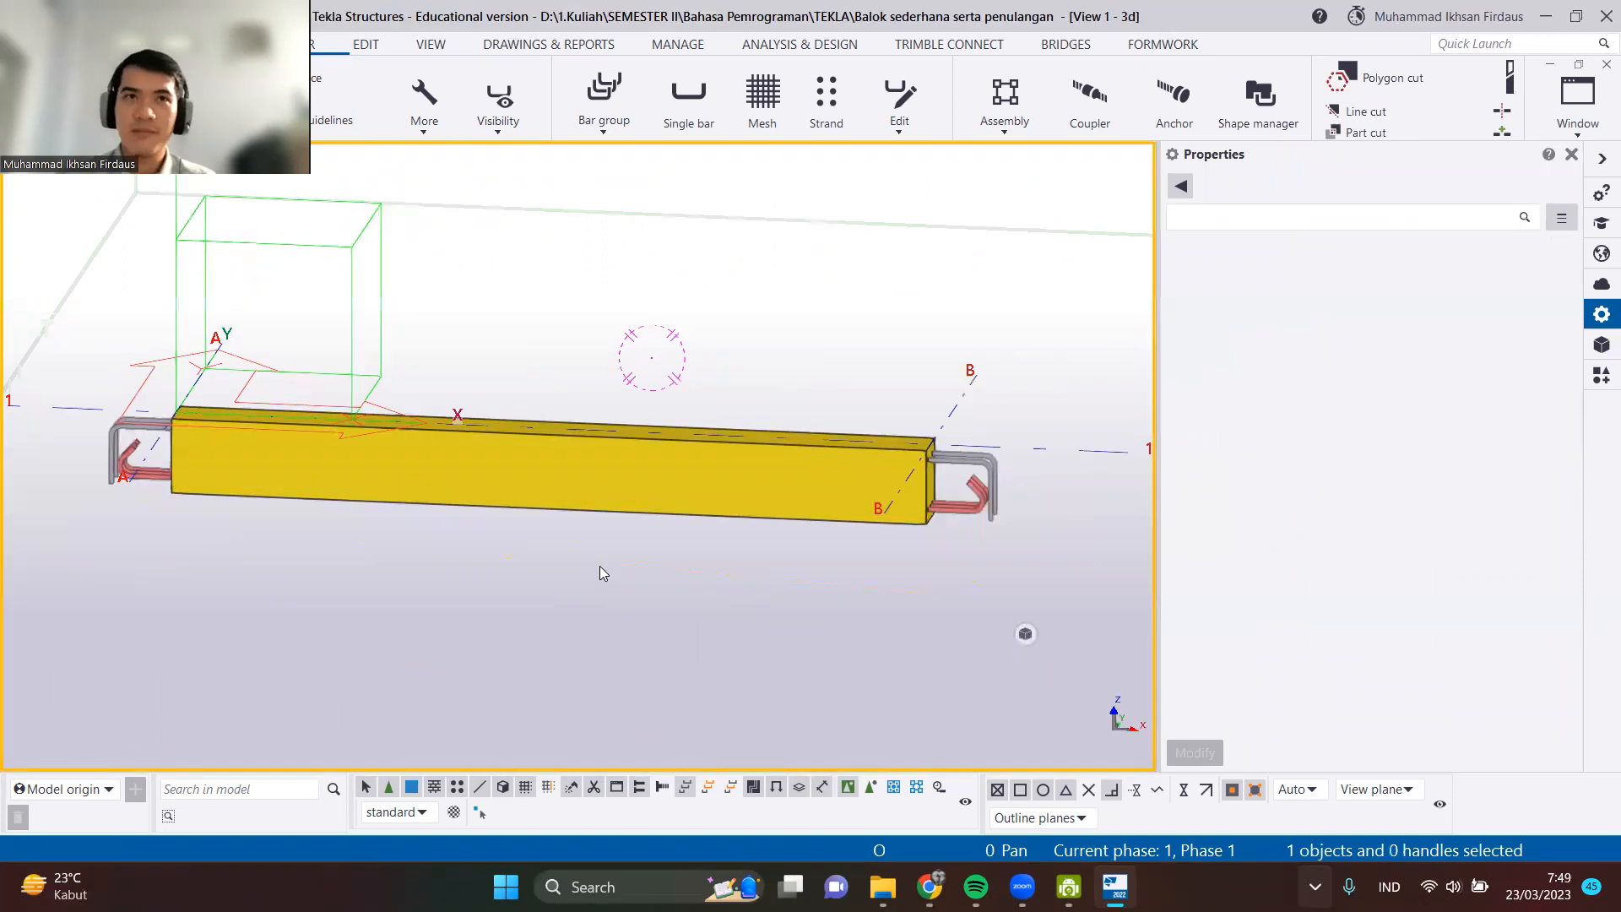
pyautogui.hotkey('ctrl', '1')
pyautogui.hotkey('ctrl', '2')
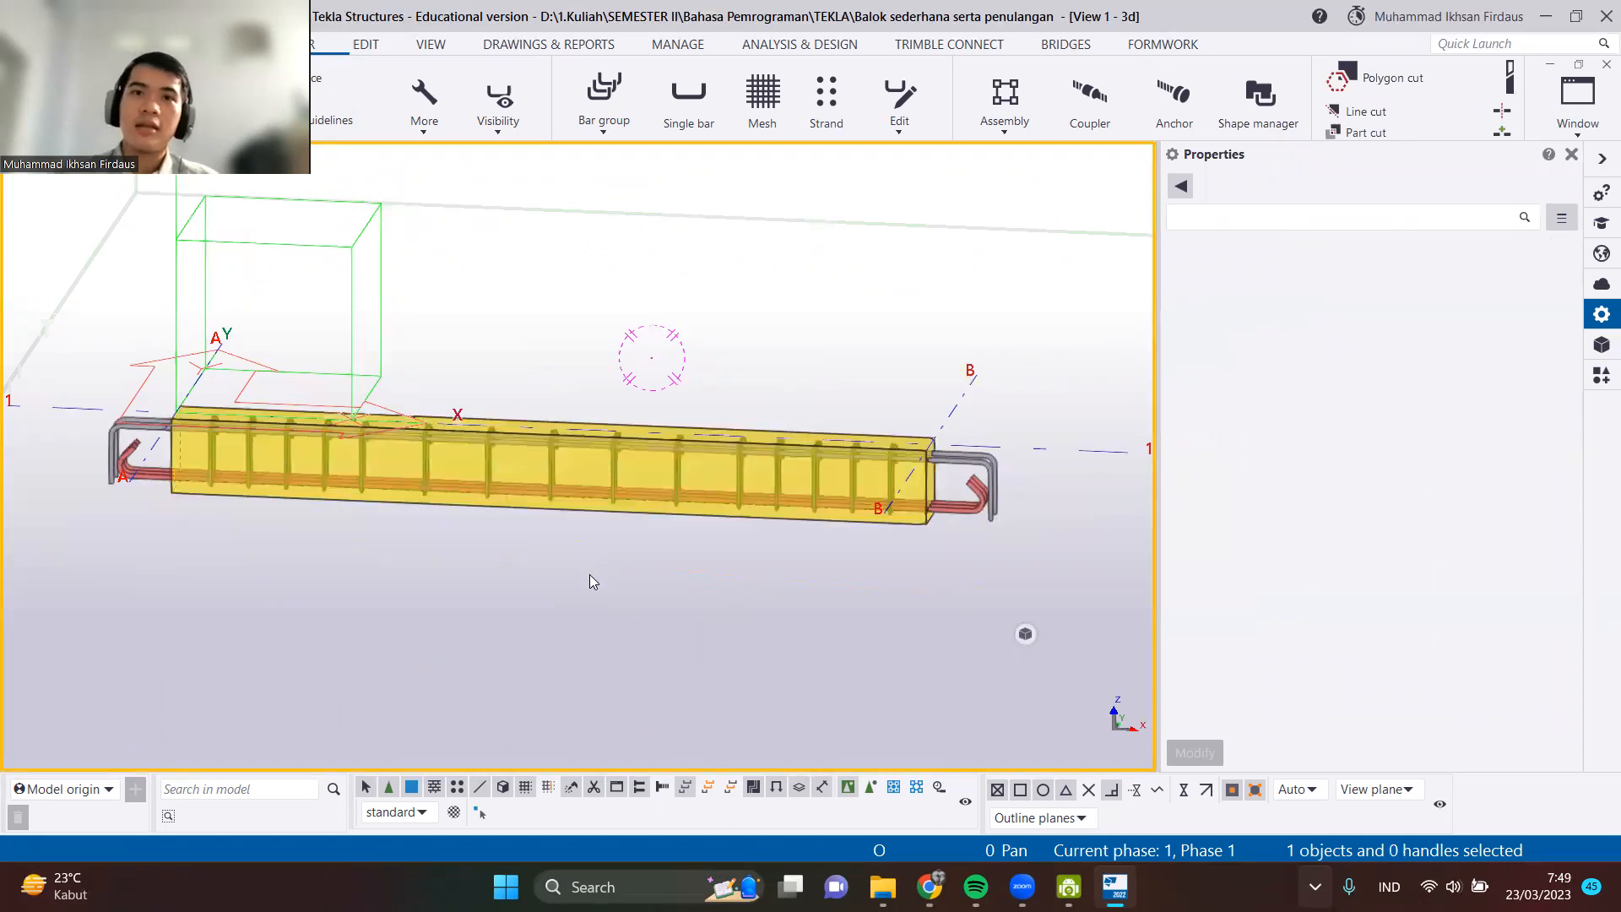